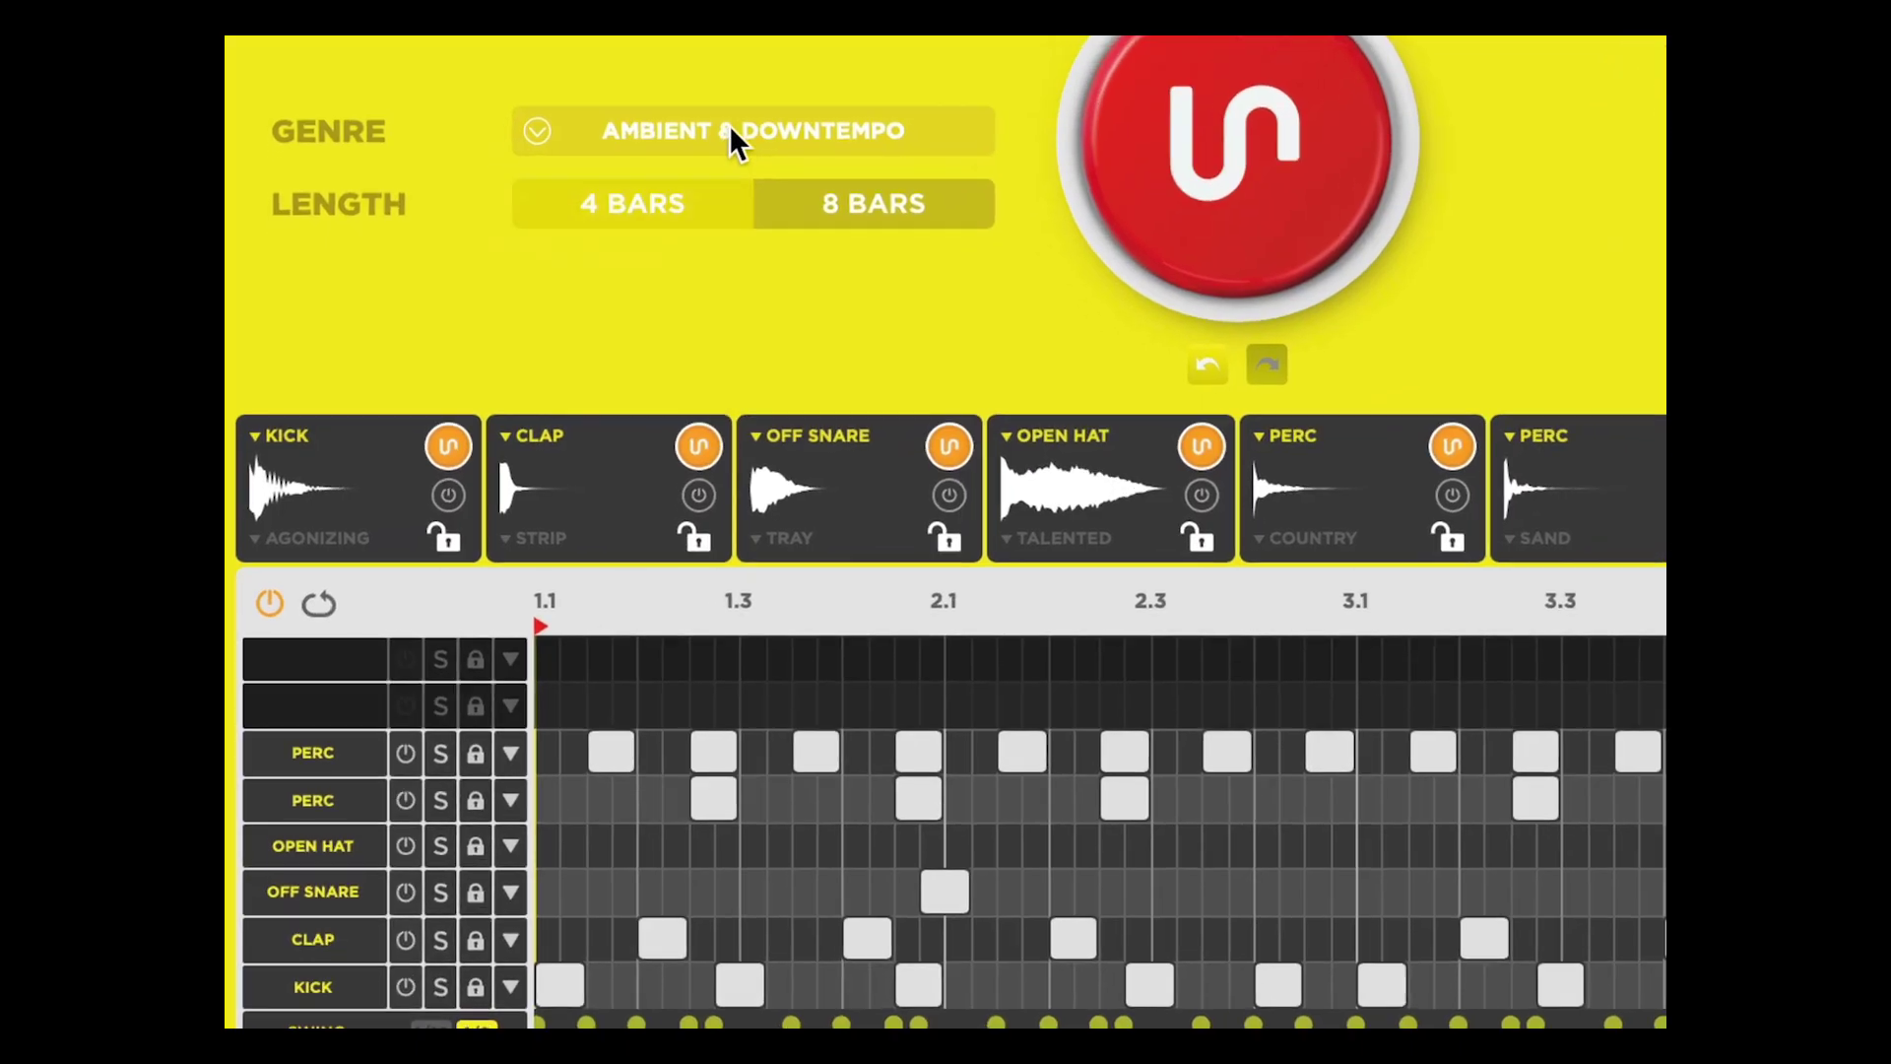
- Look through the genre choices and the list of open hat samples
click(799, 360)
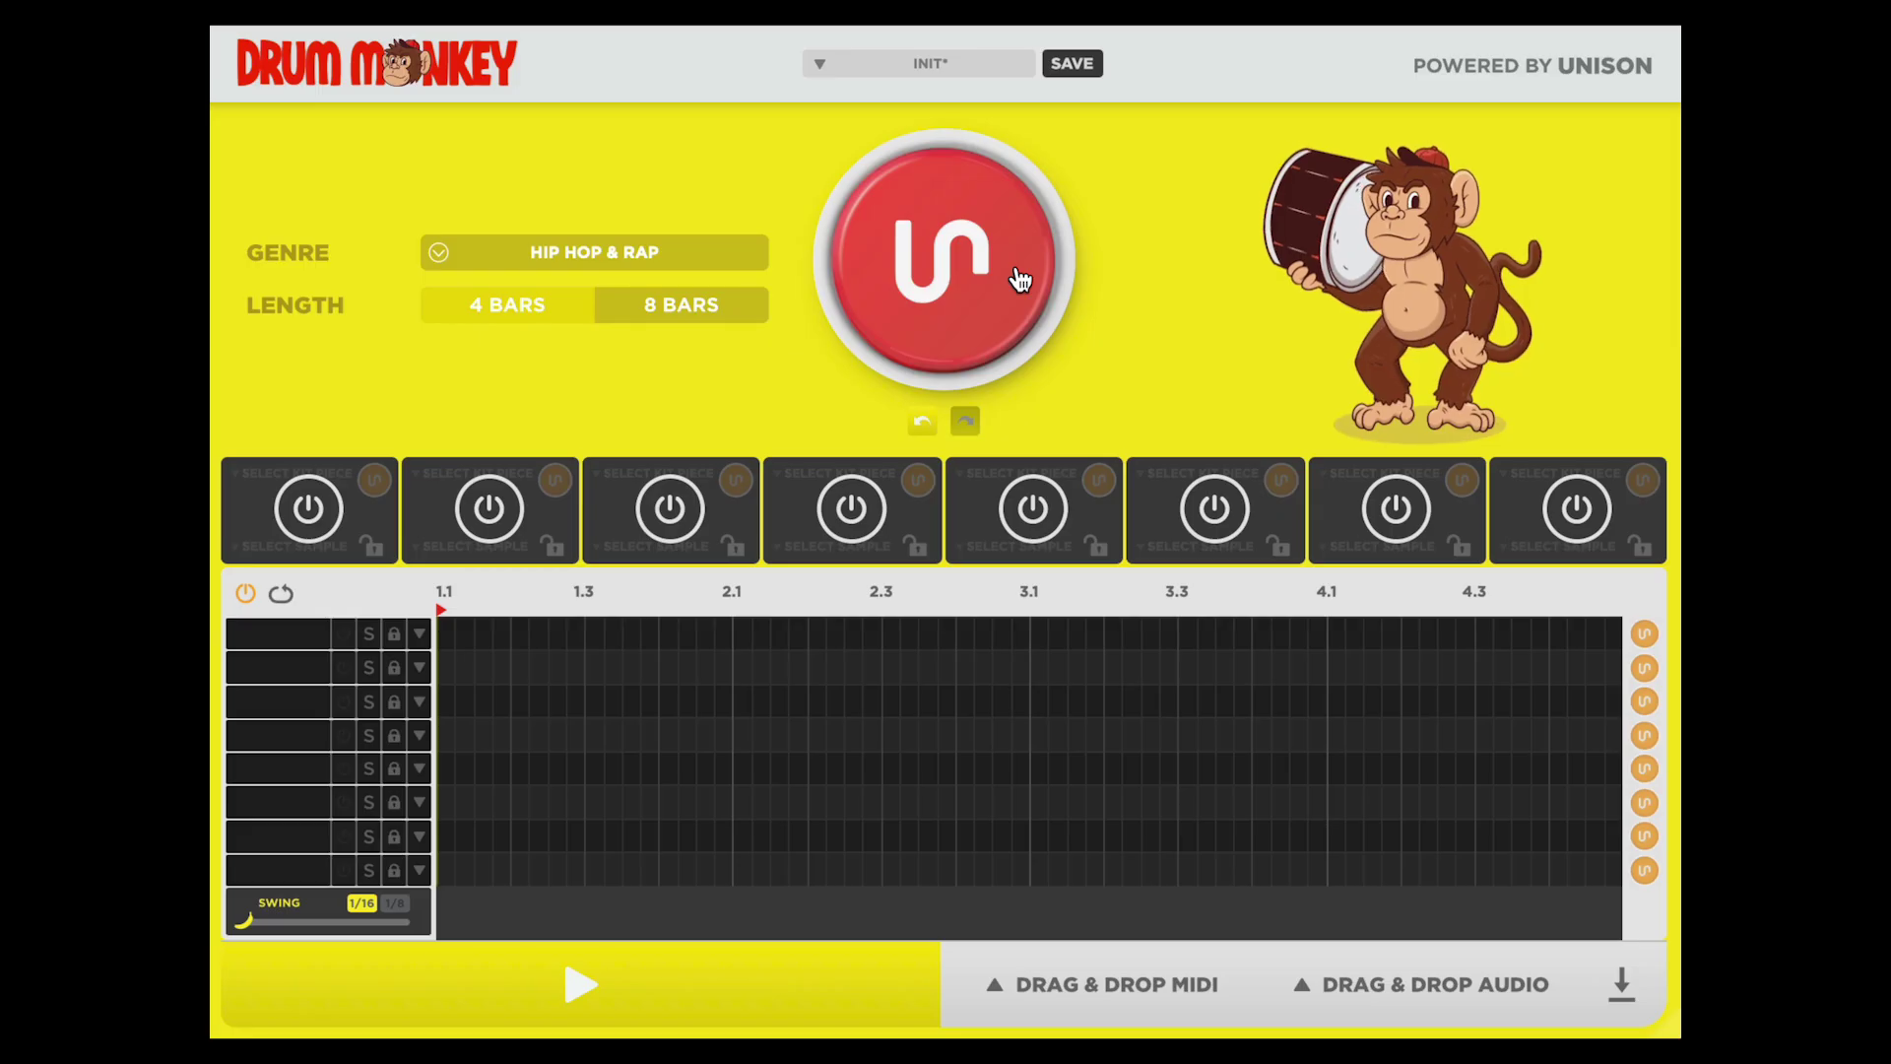
click(1059, 368)
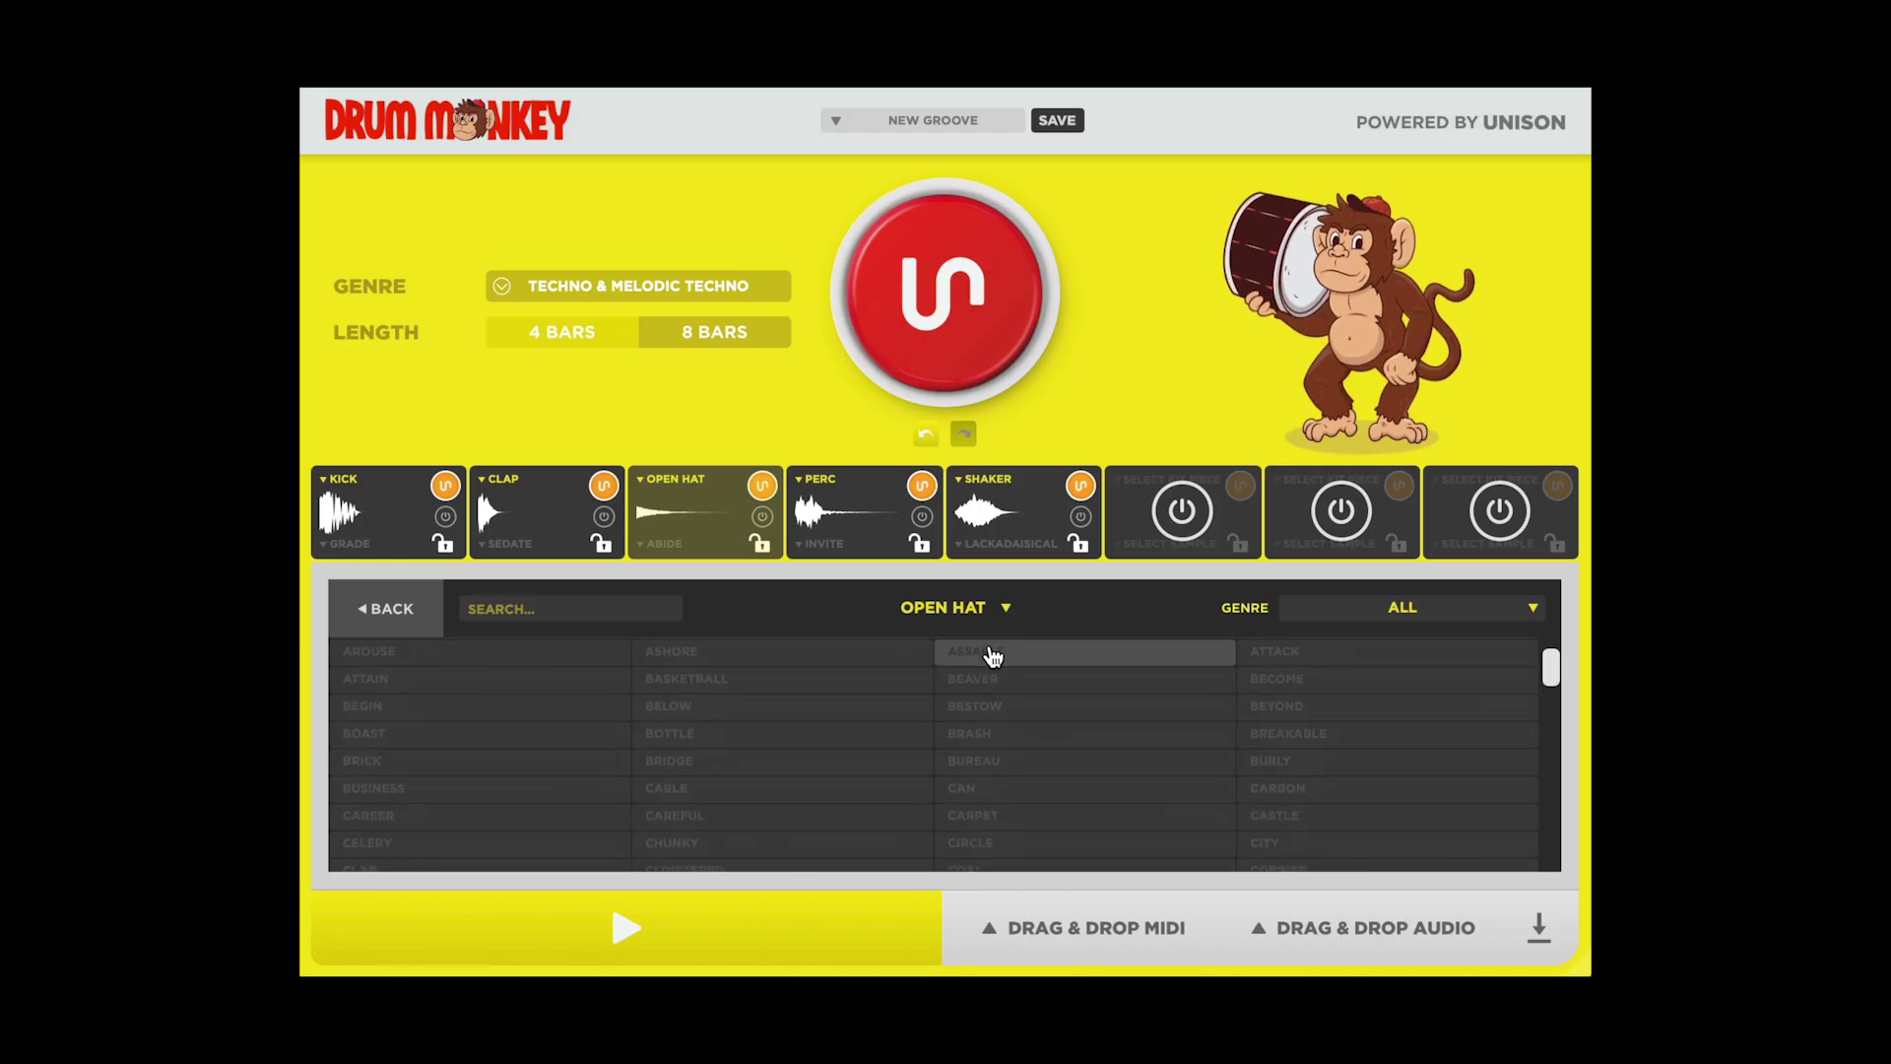
scroll(993, 656, down, 6)
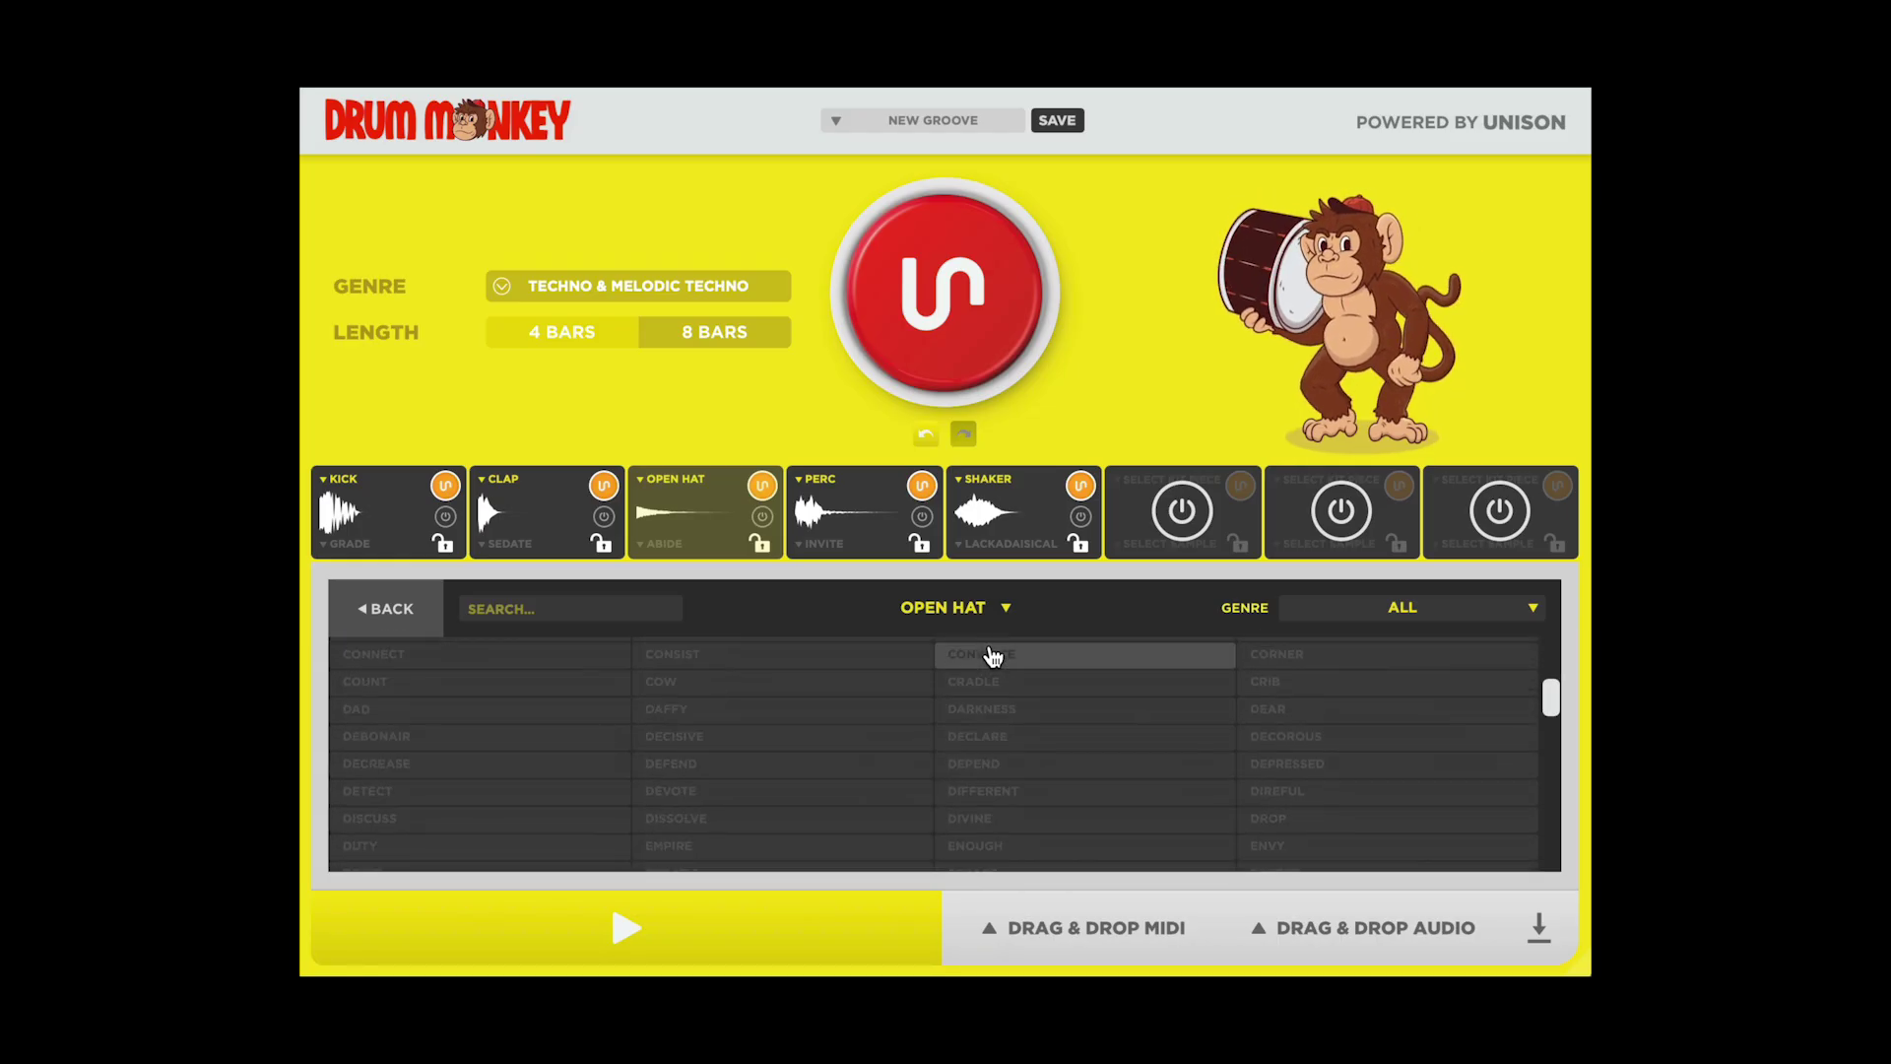
scroll(993, 656, down, 5)
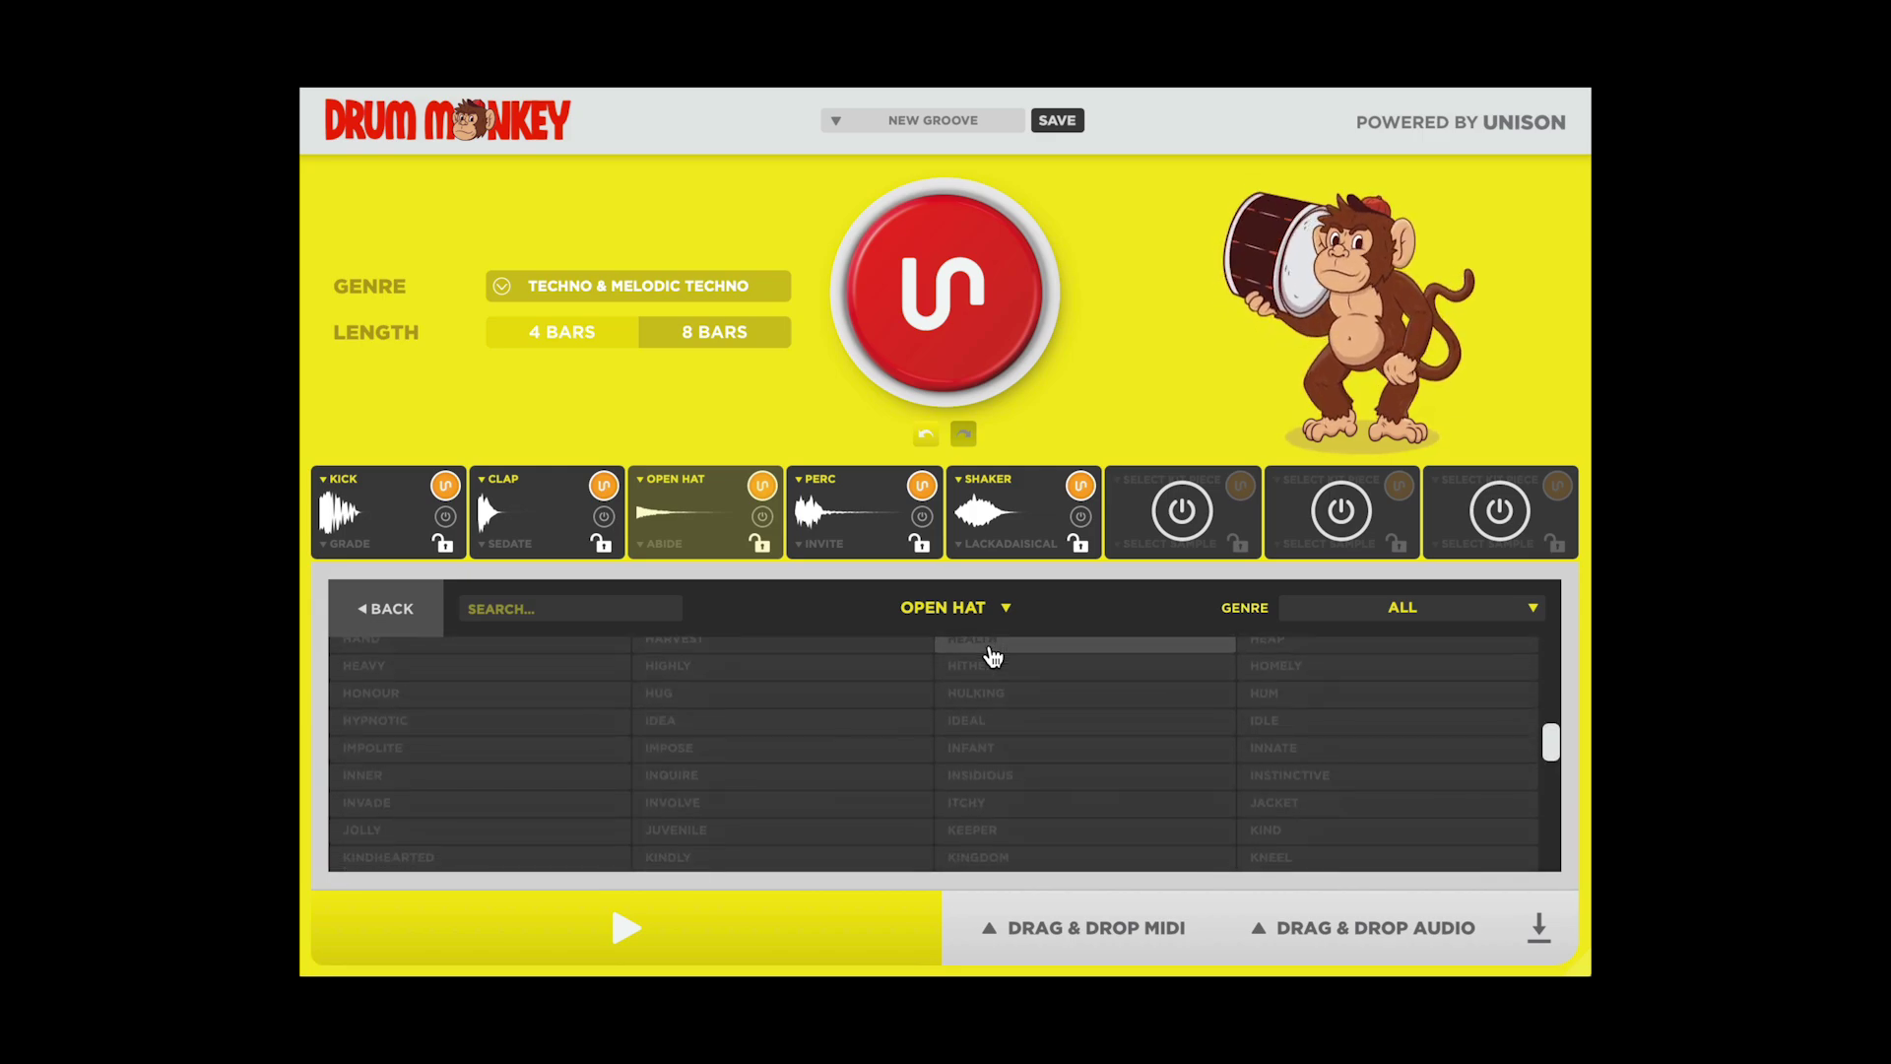
scroll(993, 657, down, 5)
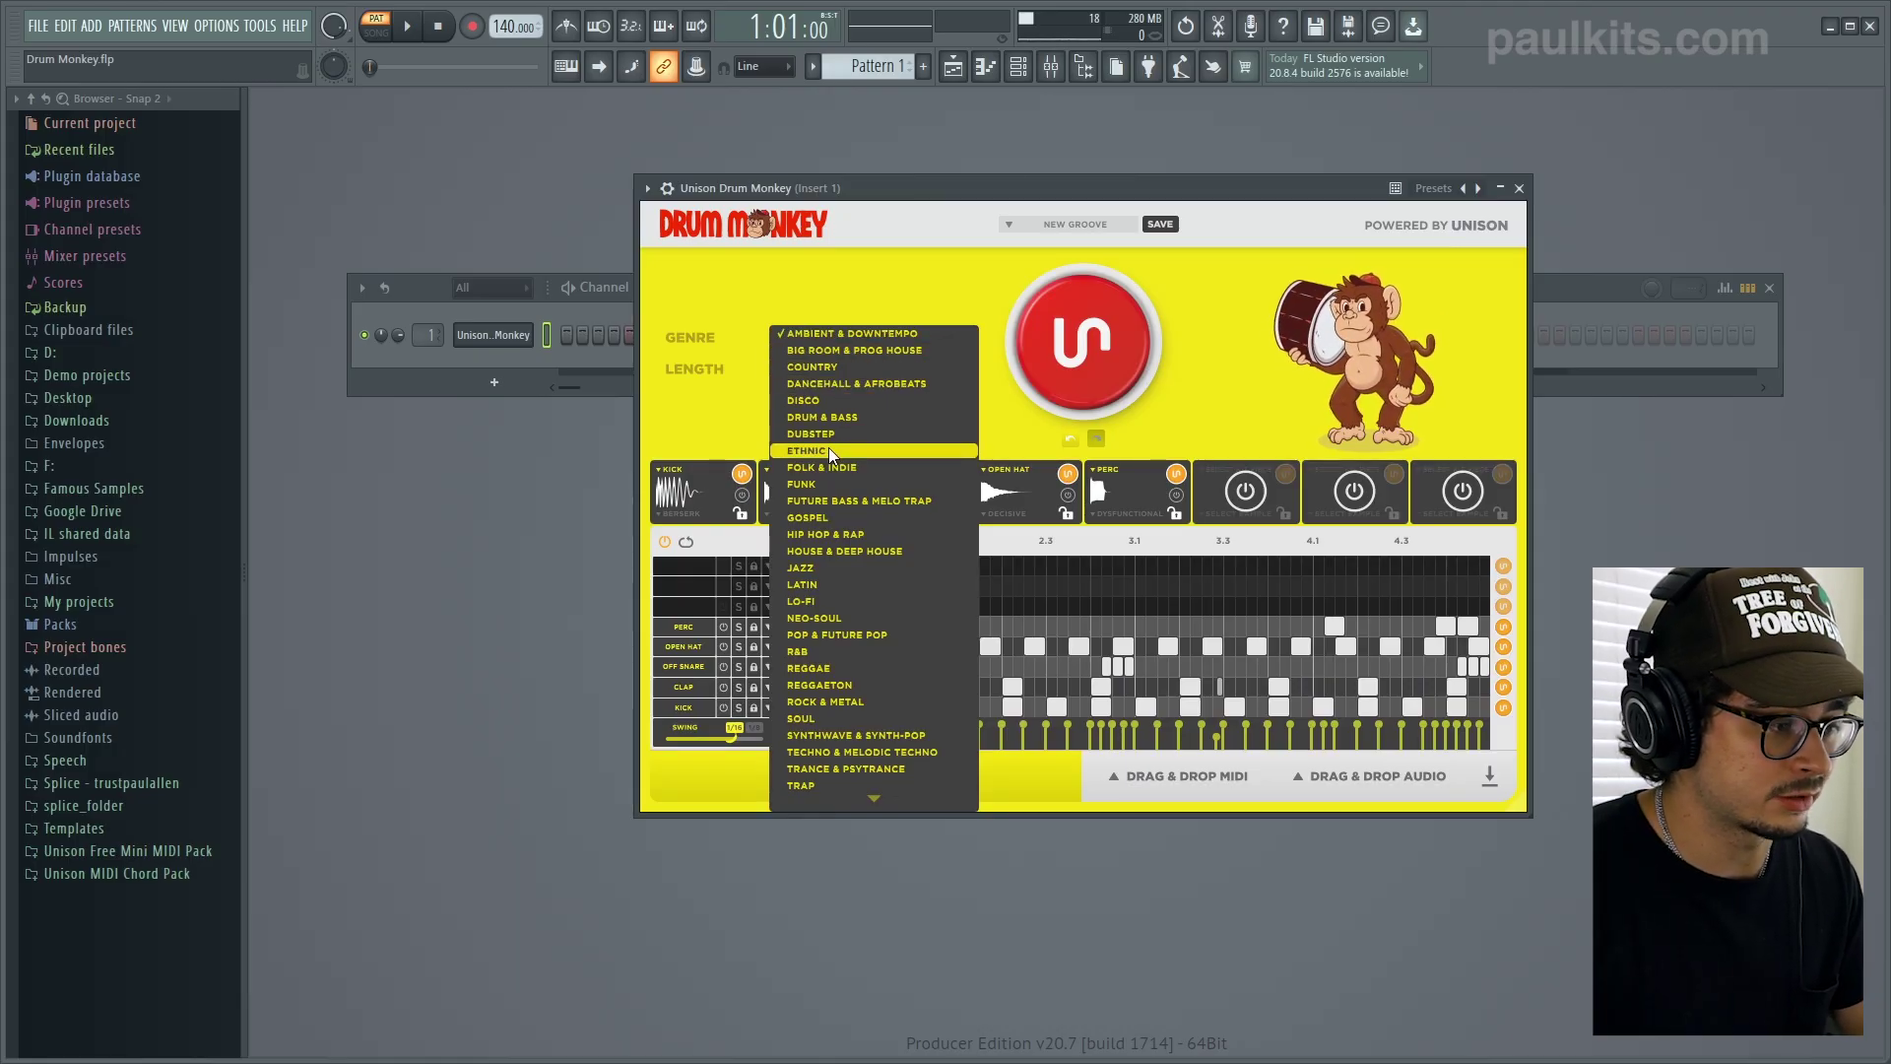
- Set the genre to Dancehall & Afrobeats and generate a new drum groove
scroll(856, 701, down, 1)
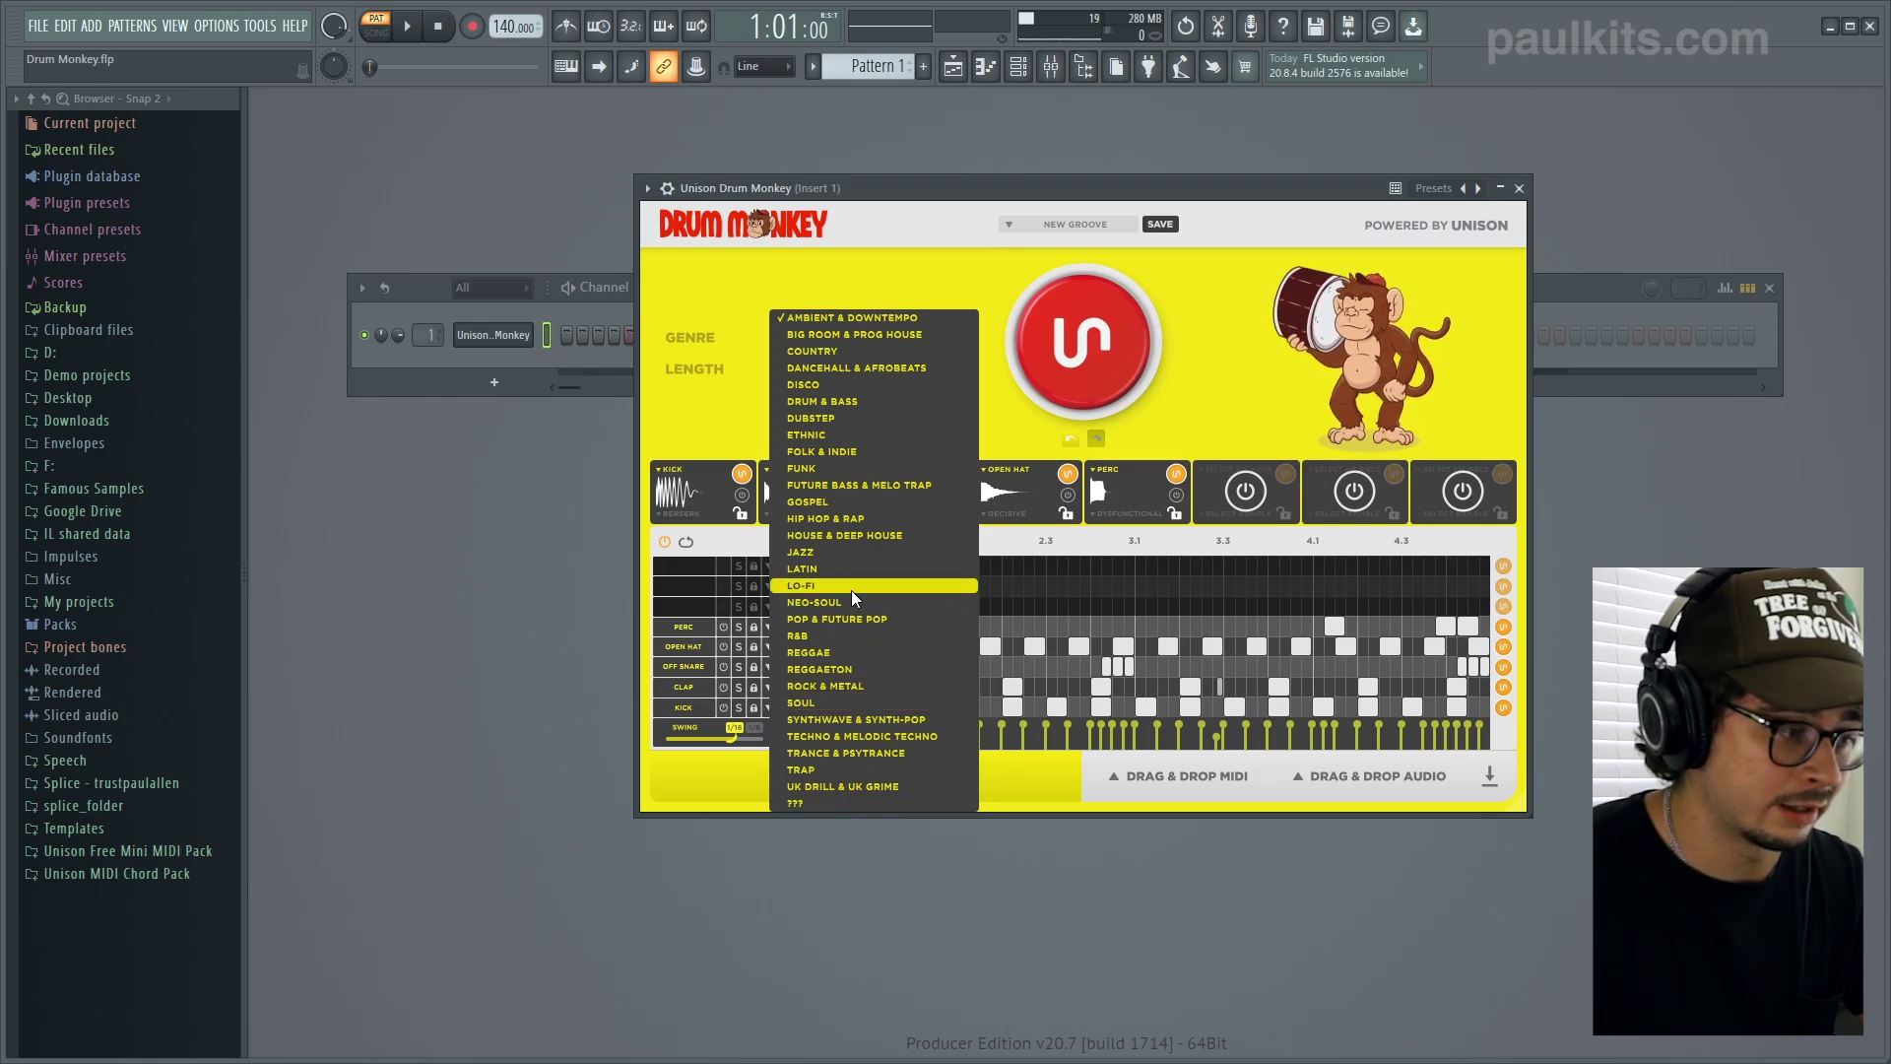
click(868, 370)
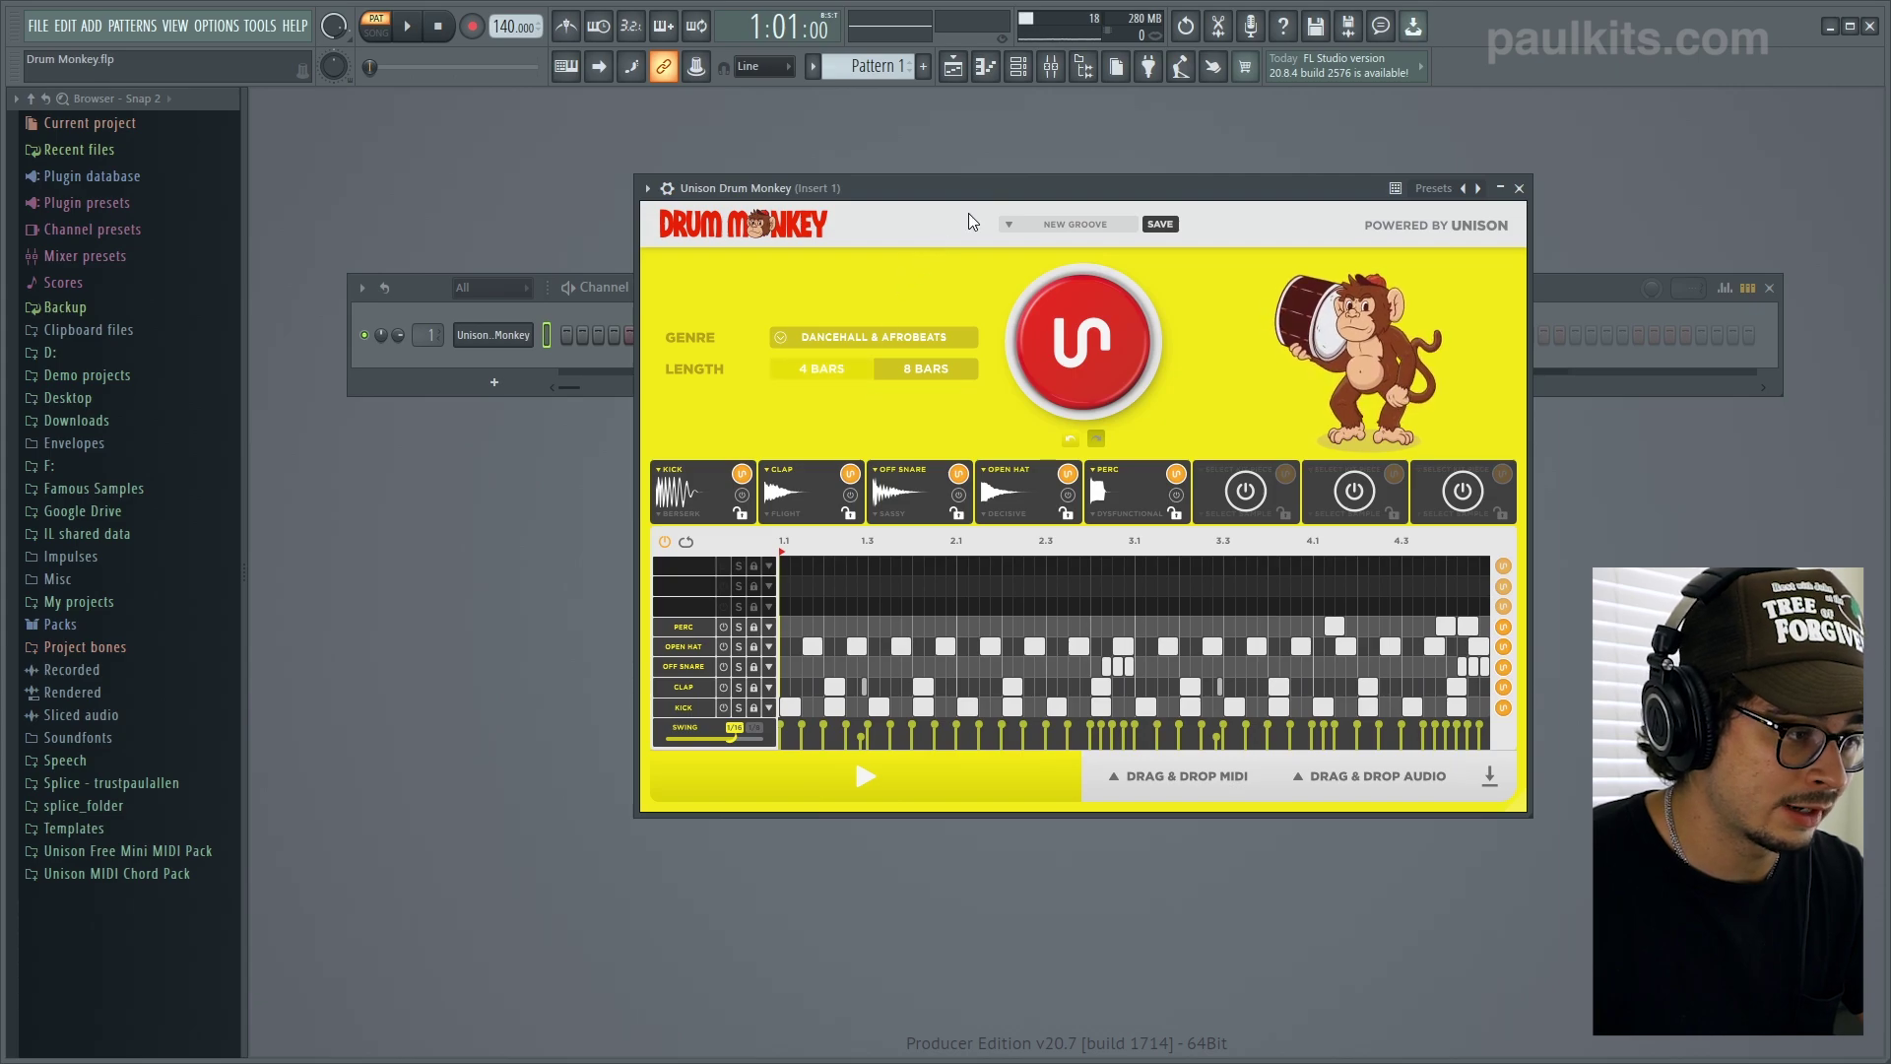
drag(961, 187, 902, 167)
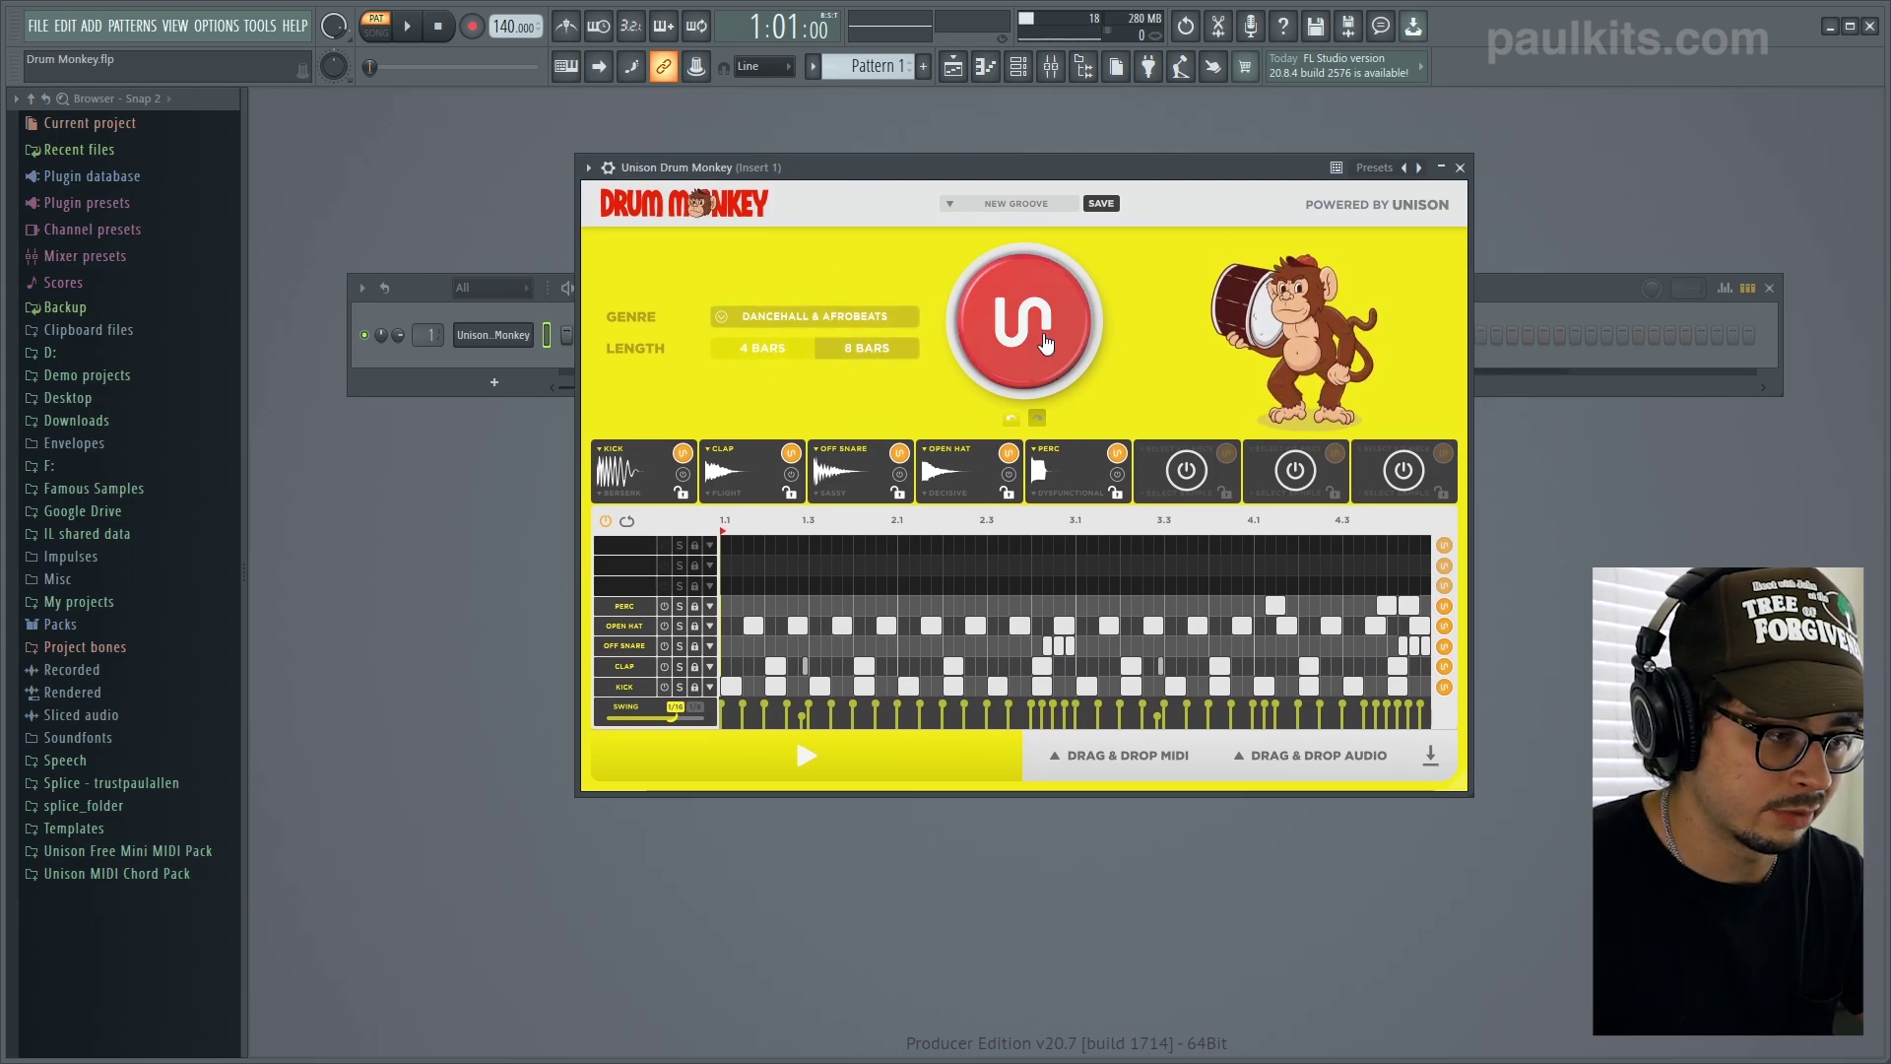
click(1046, 342)
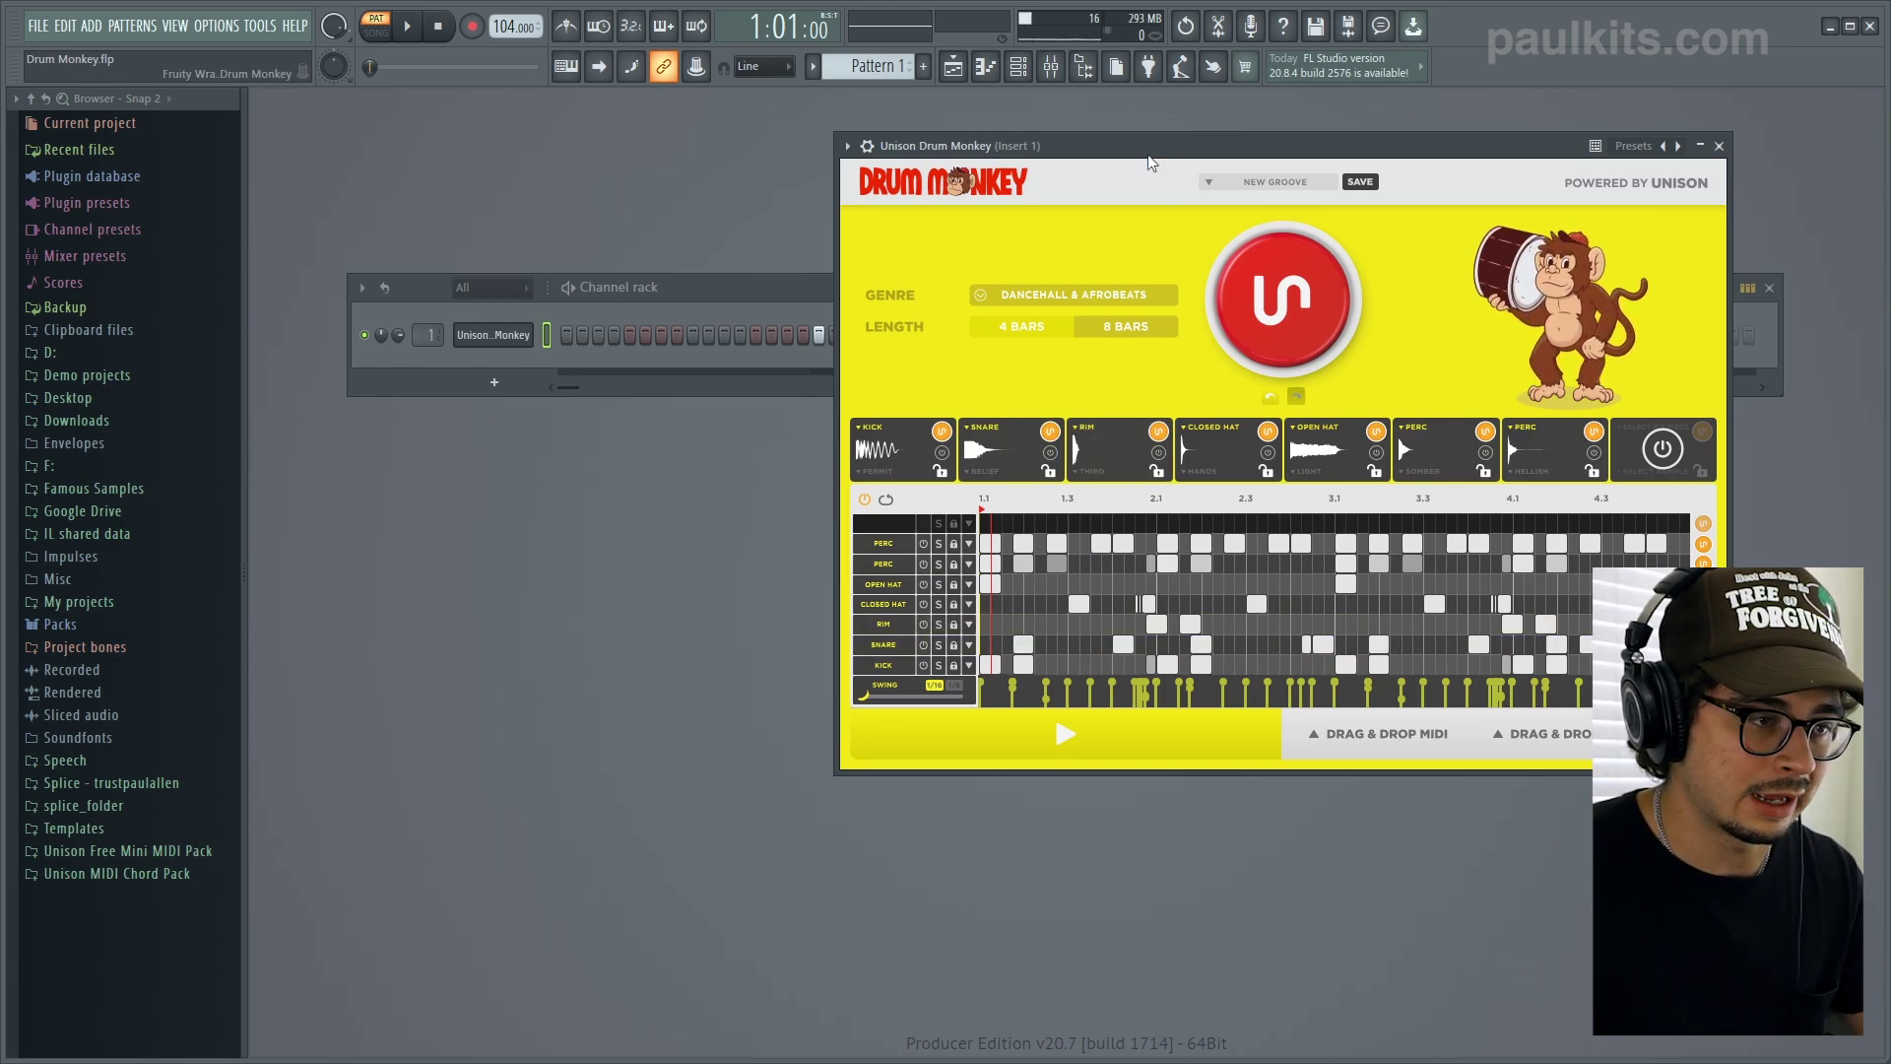
- Randomize the kick sample until Regret is loaded, auditioning it with the groove
click(941, 434)
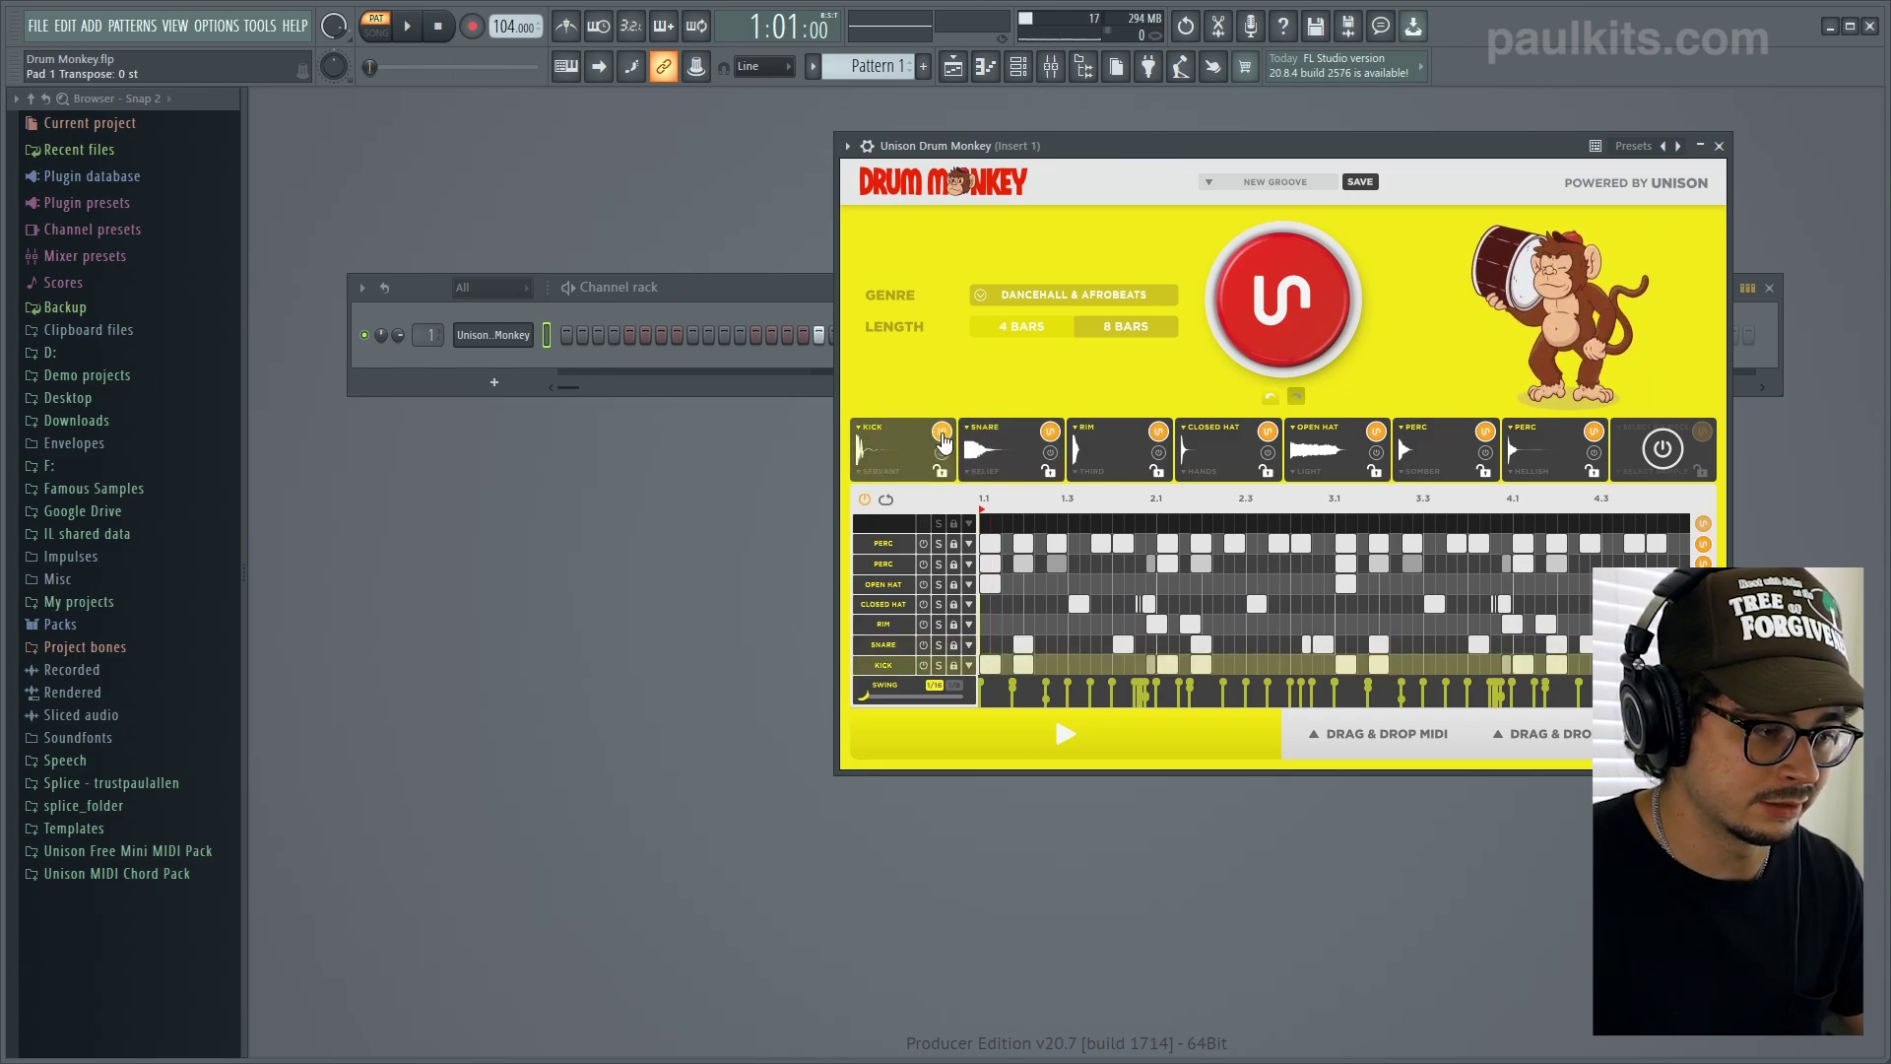
click(941, 434)
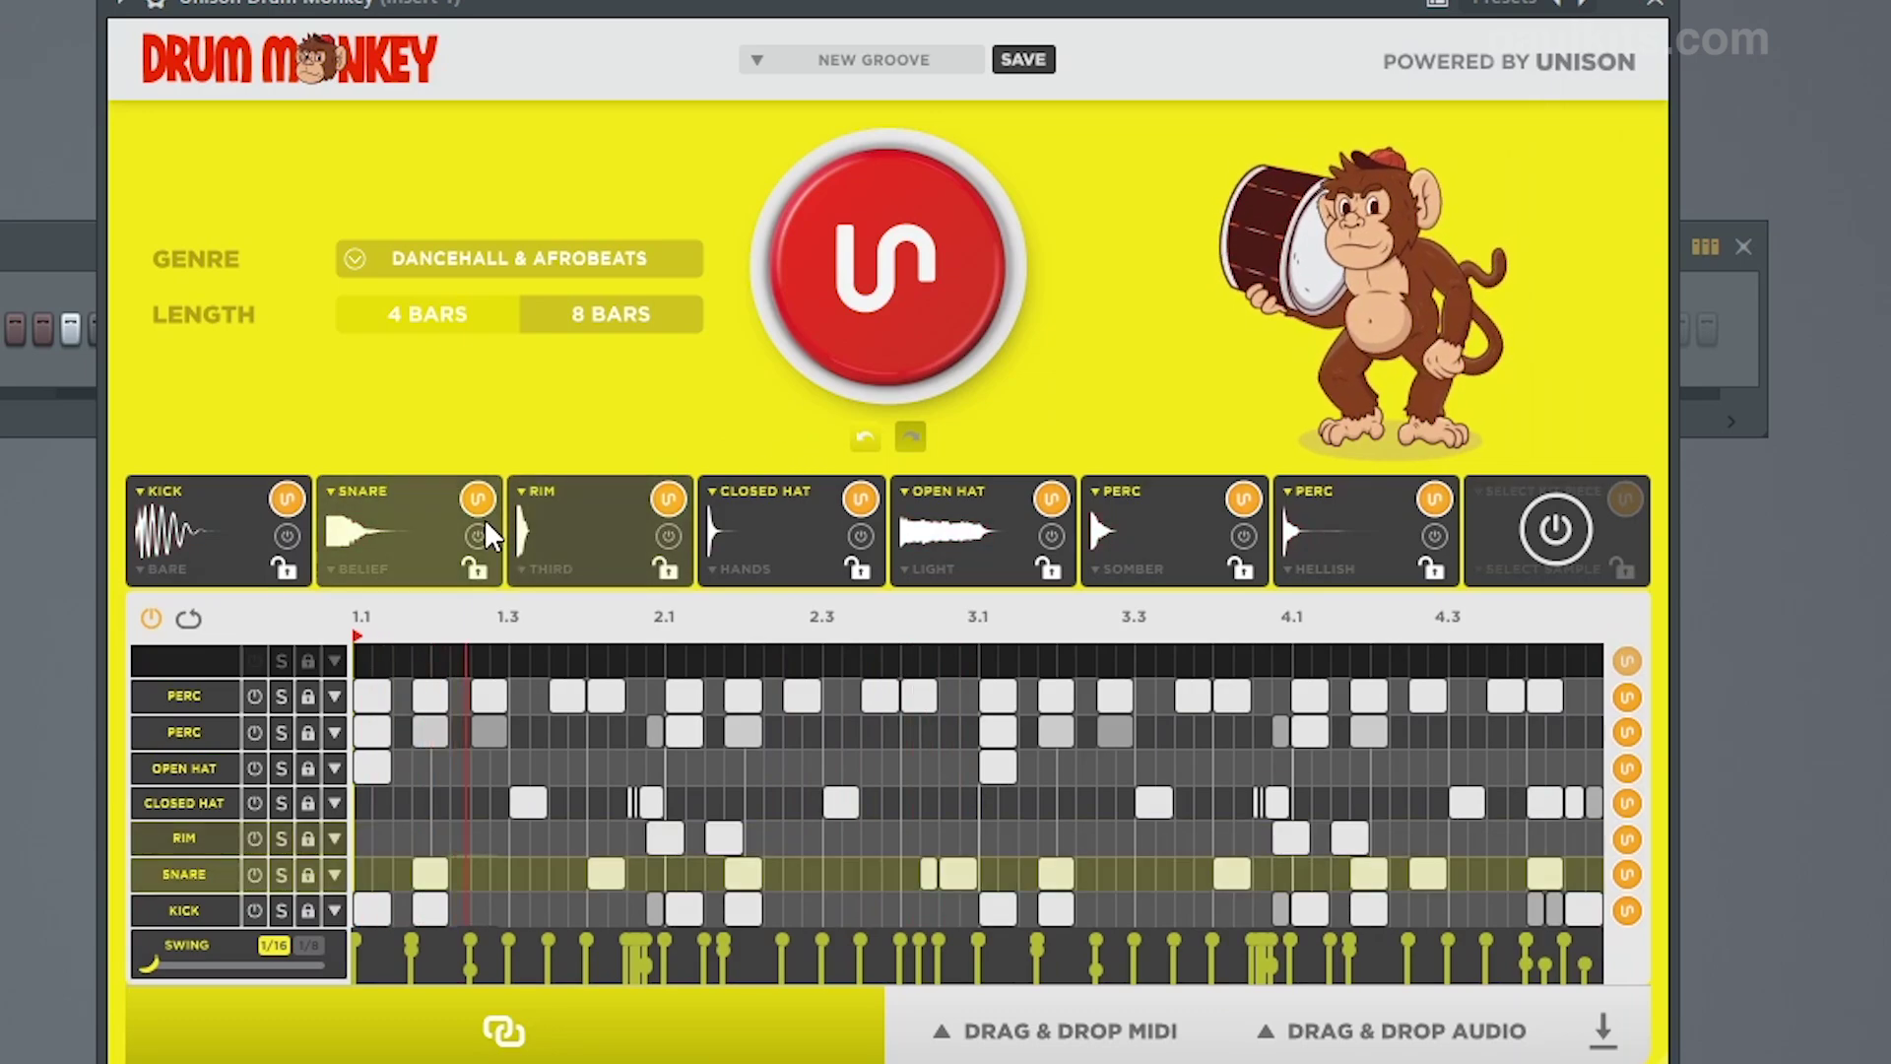
click(287, 499)
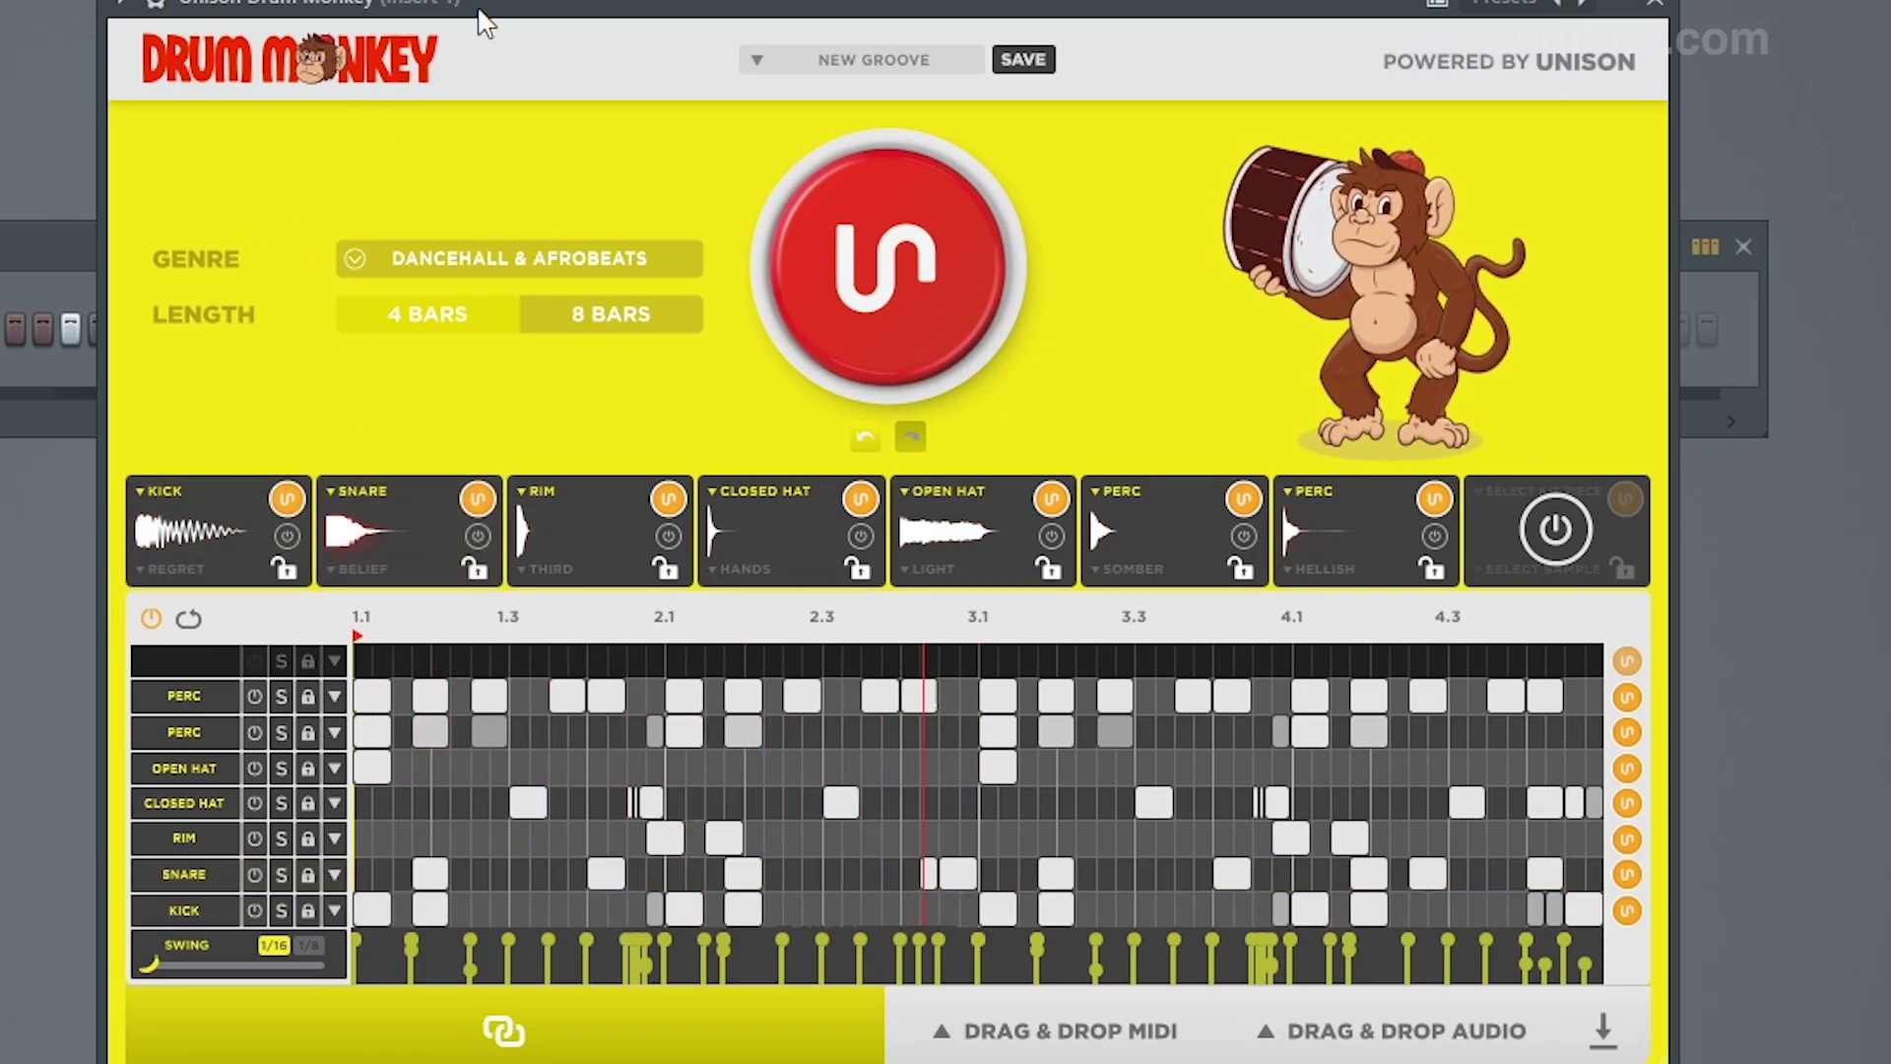
key(space)
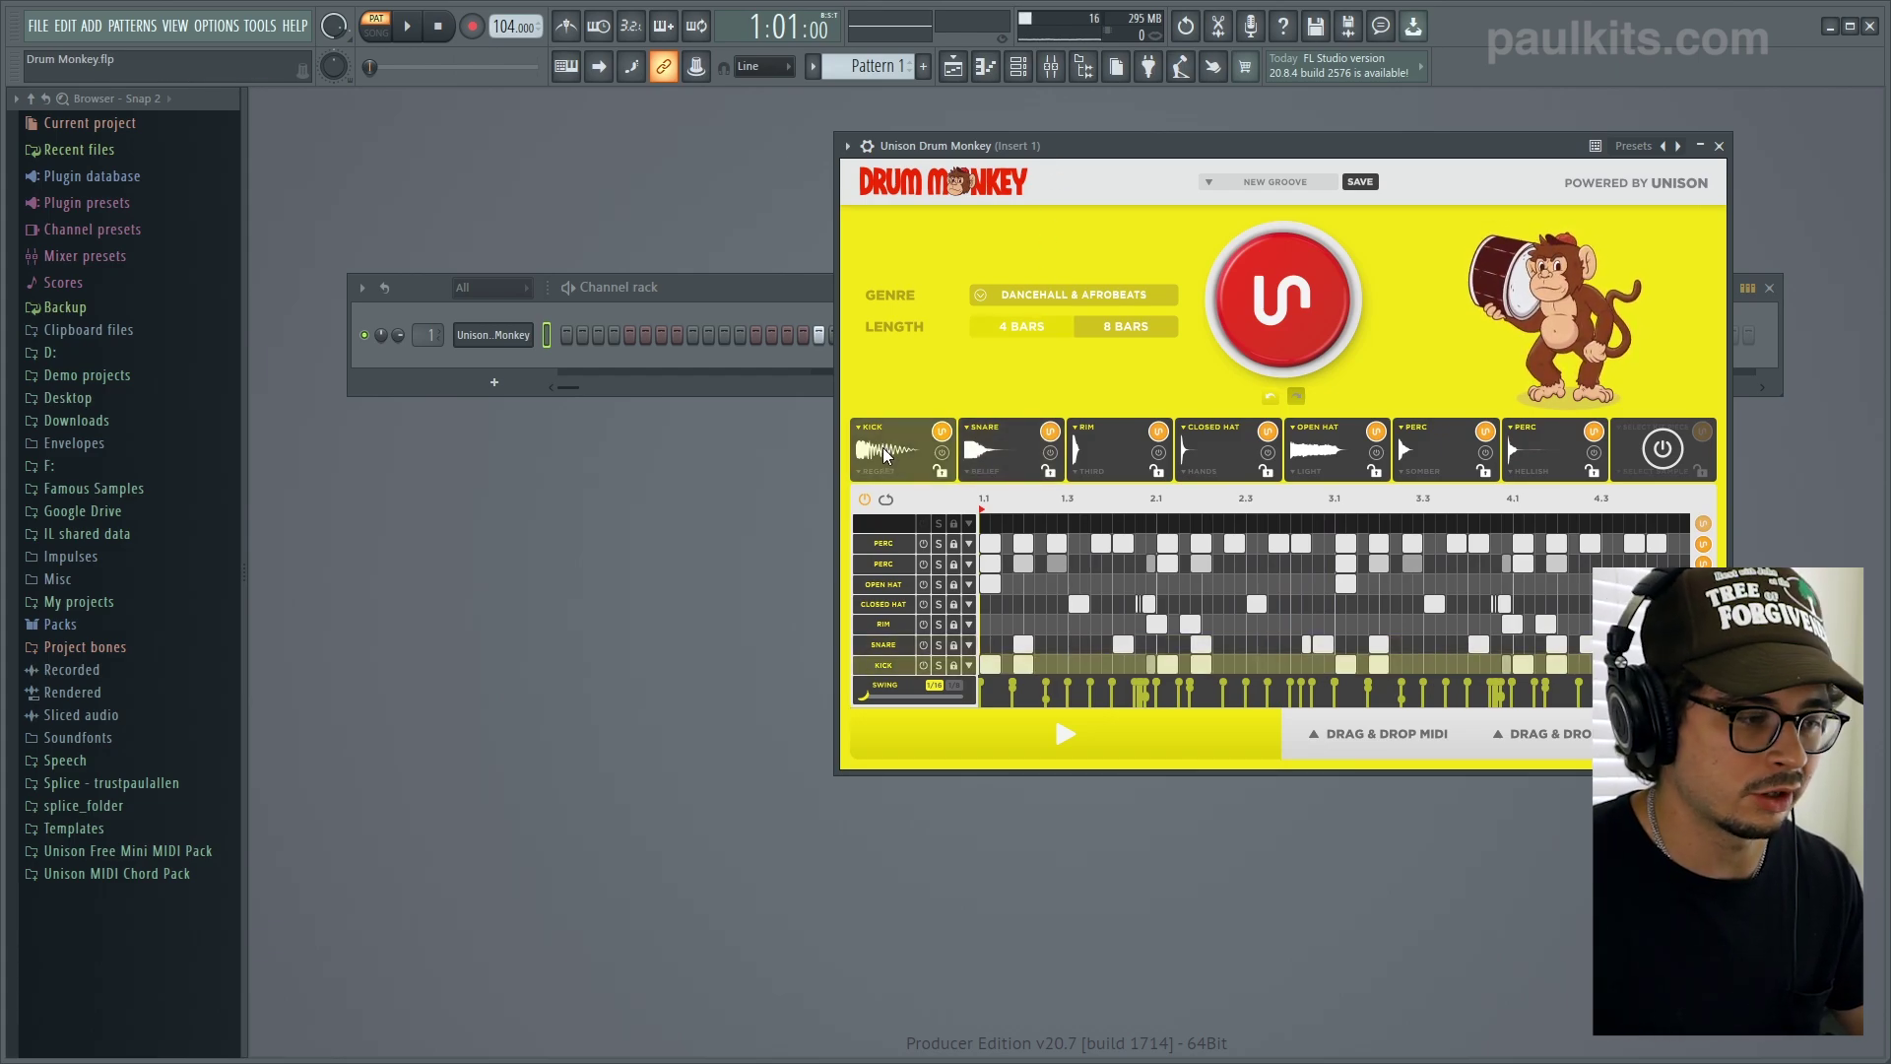
- Open the kick sample for editing and shape its envelope to a decay of 819 ms and a sustain of -36 dB
click(882, 447)
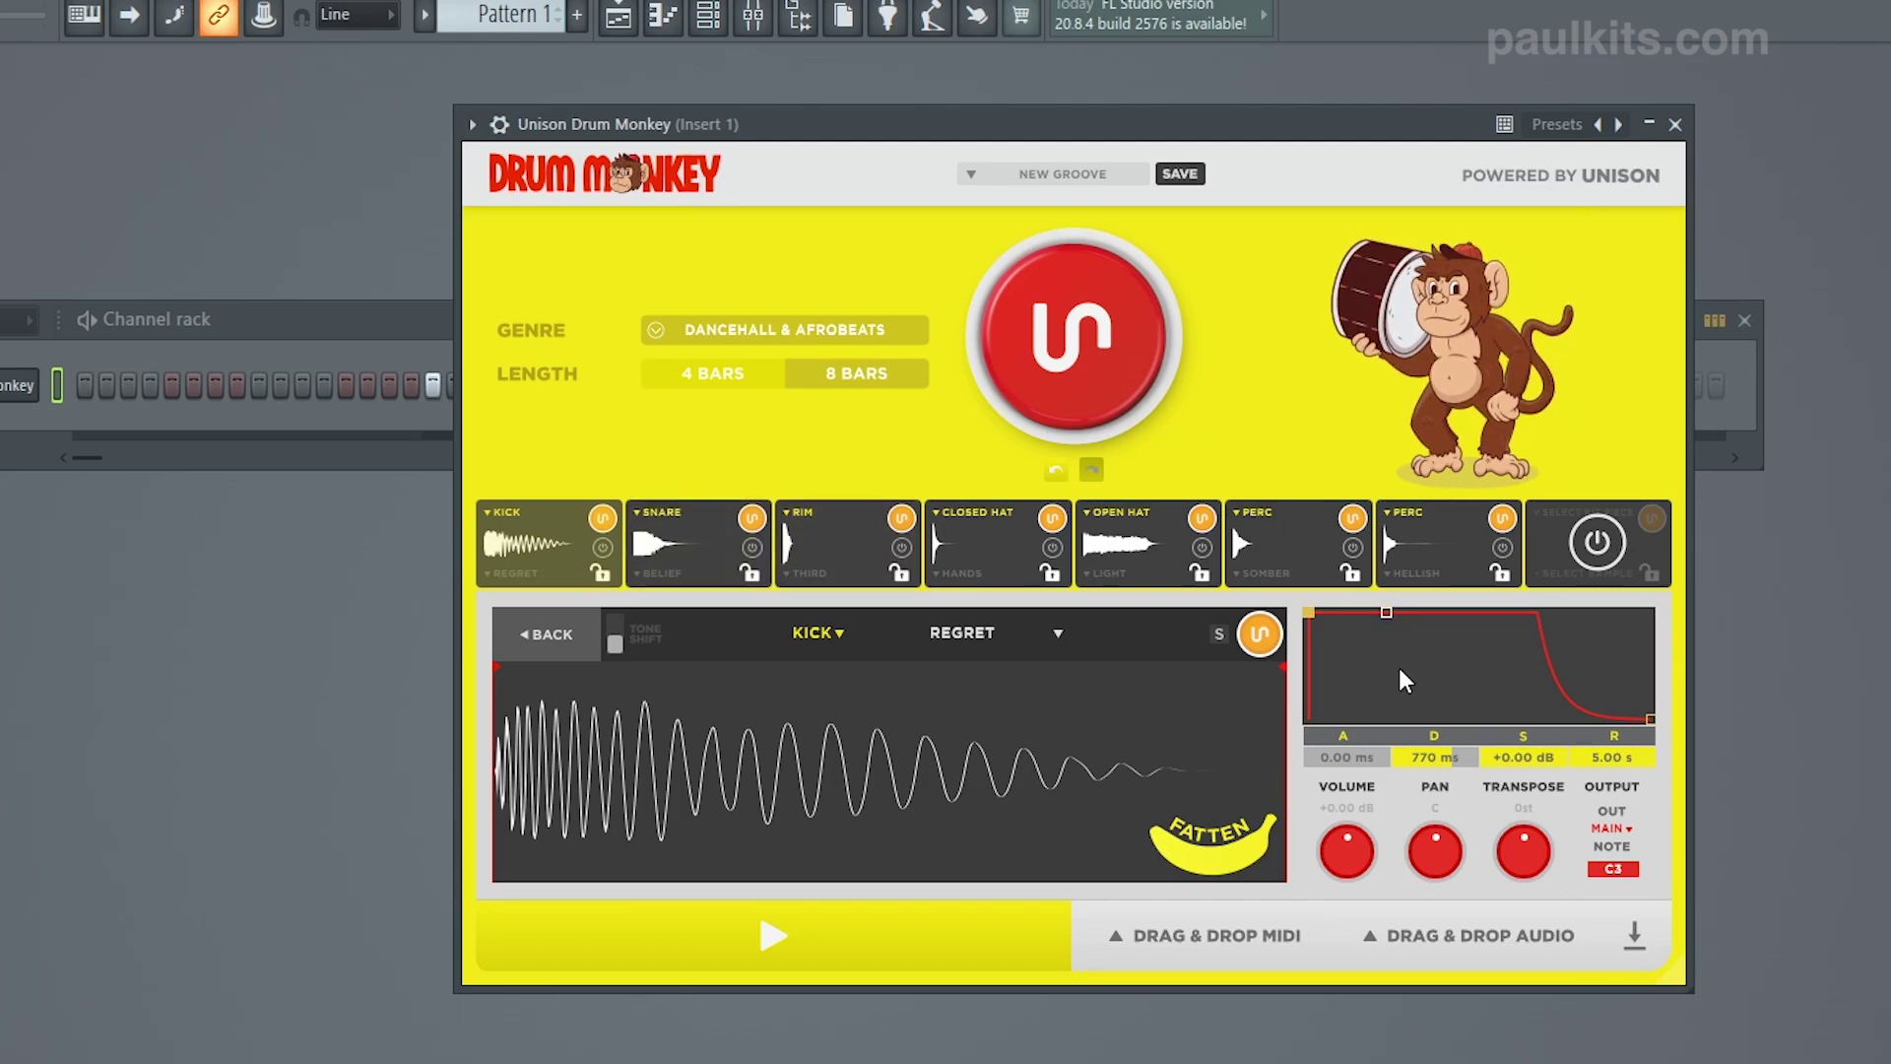
drag(1387, 611, 1385, 719)
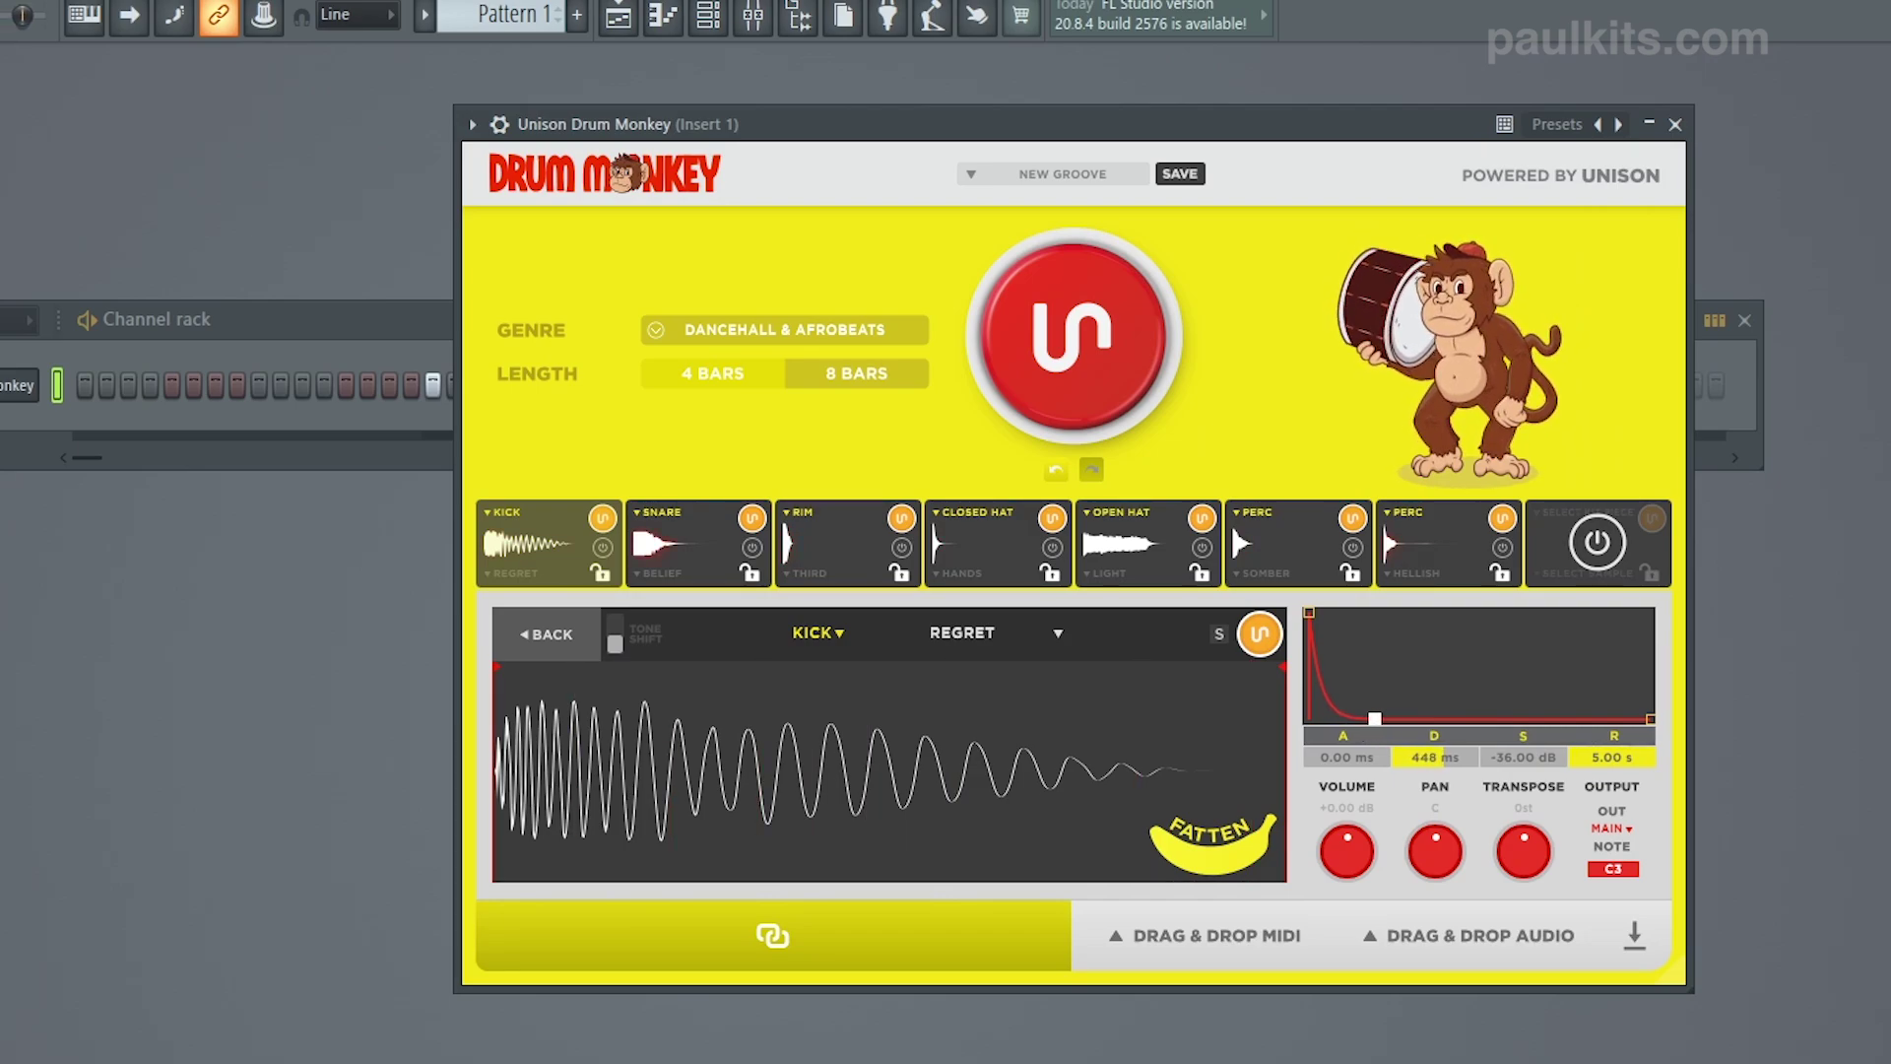
drag(1375, 719, 1382, 720)
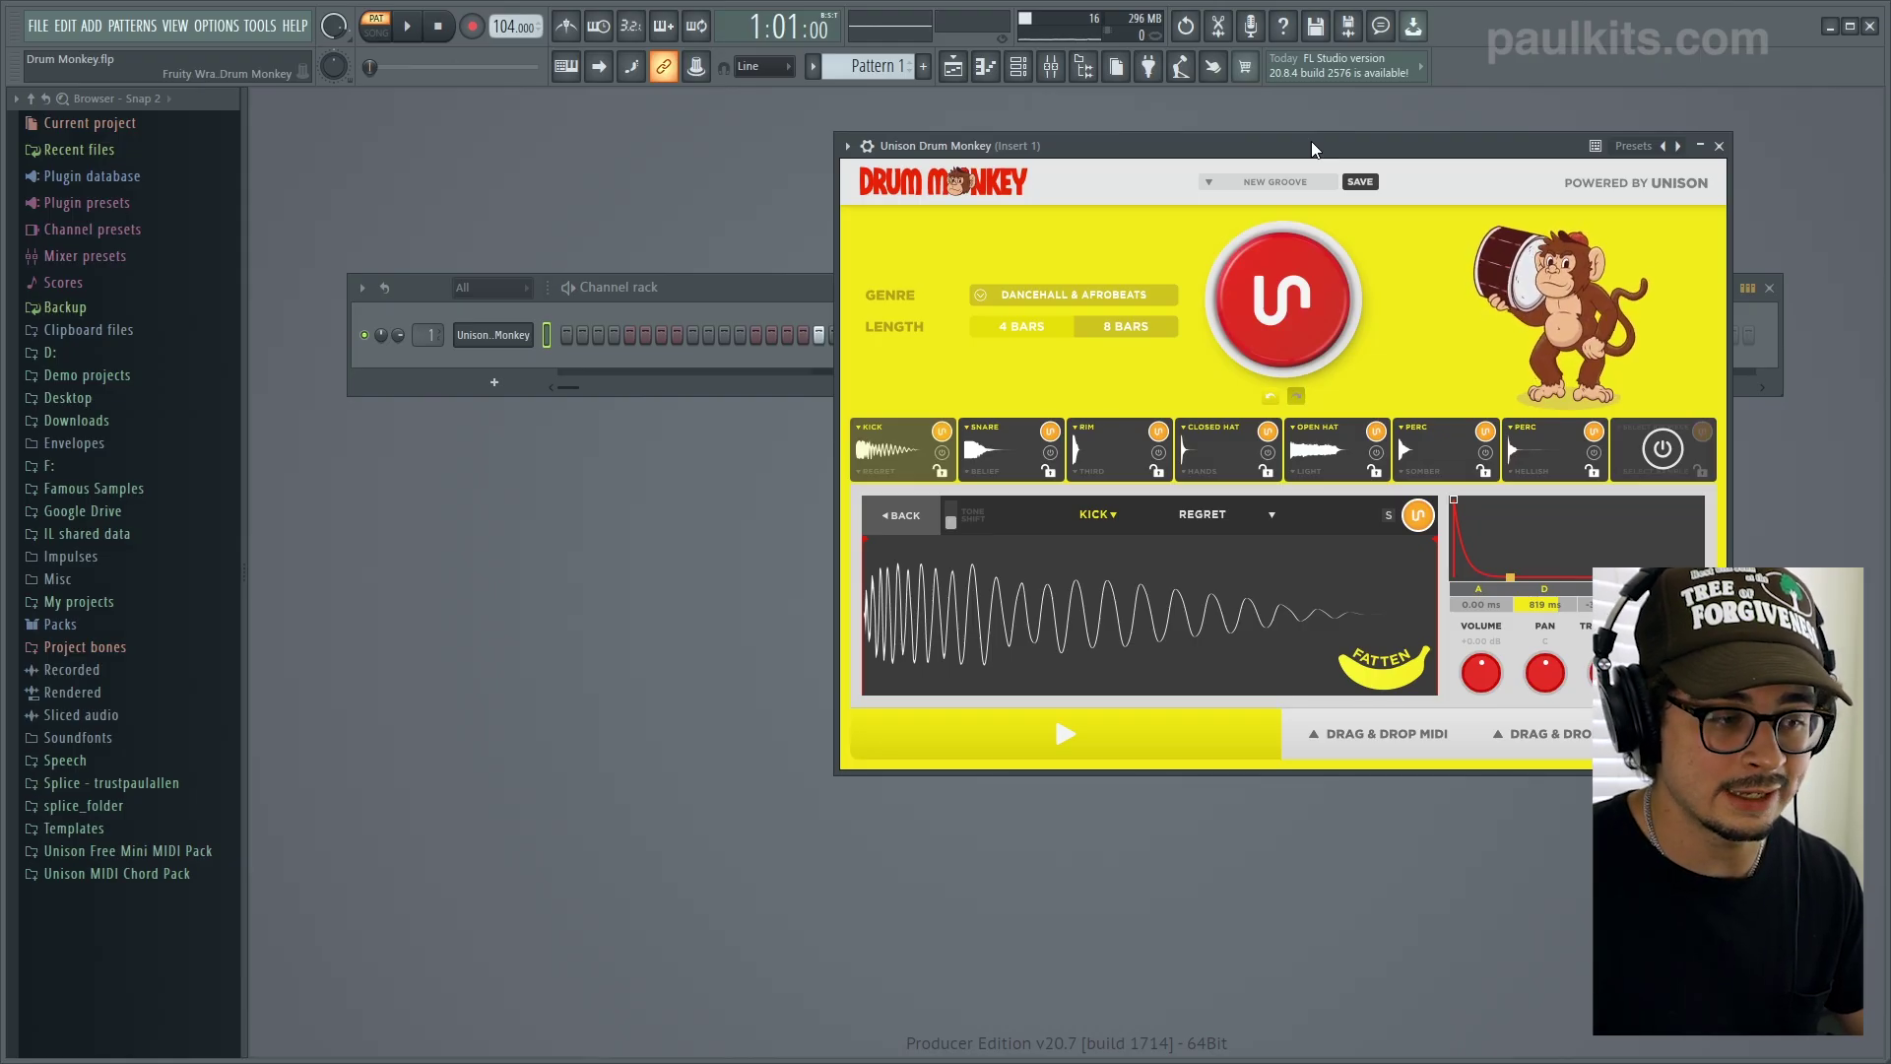
- Set the kick's Fatten amount to about 37% and its volume to about -2.7 dB while the groove plays
drag(1132, 119, 1006, 126)
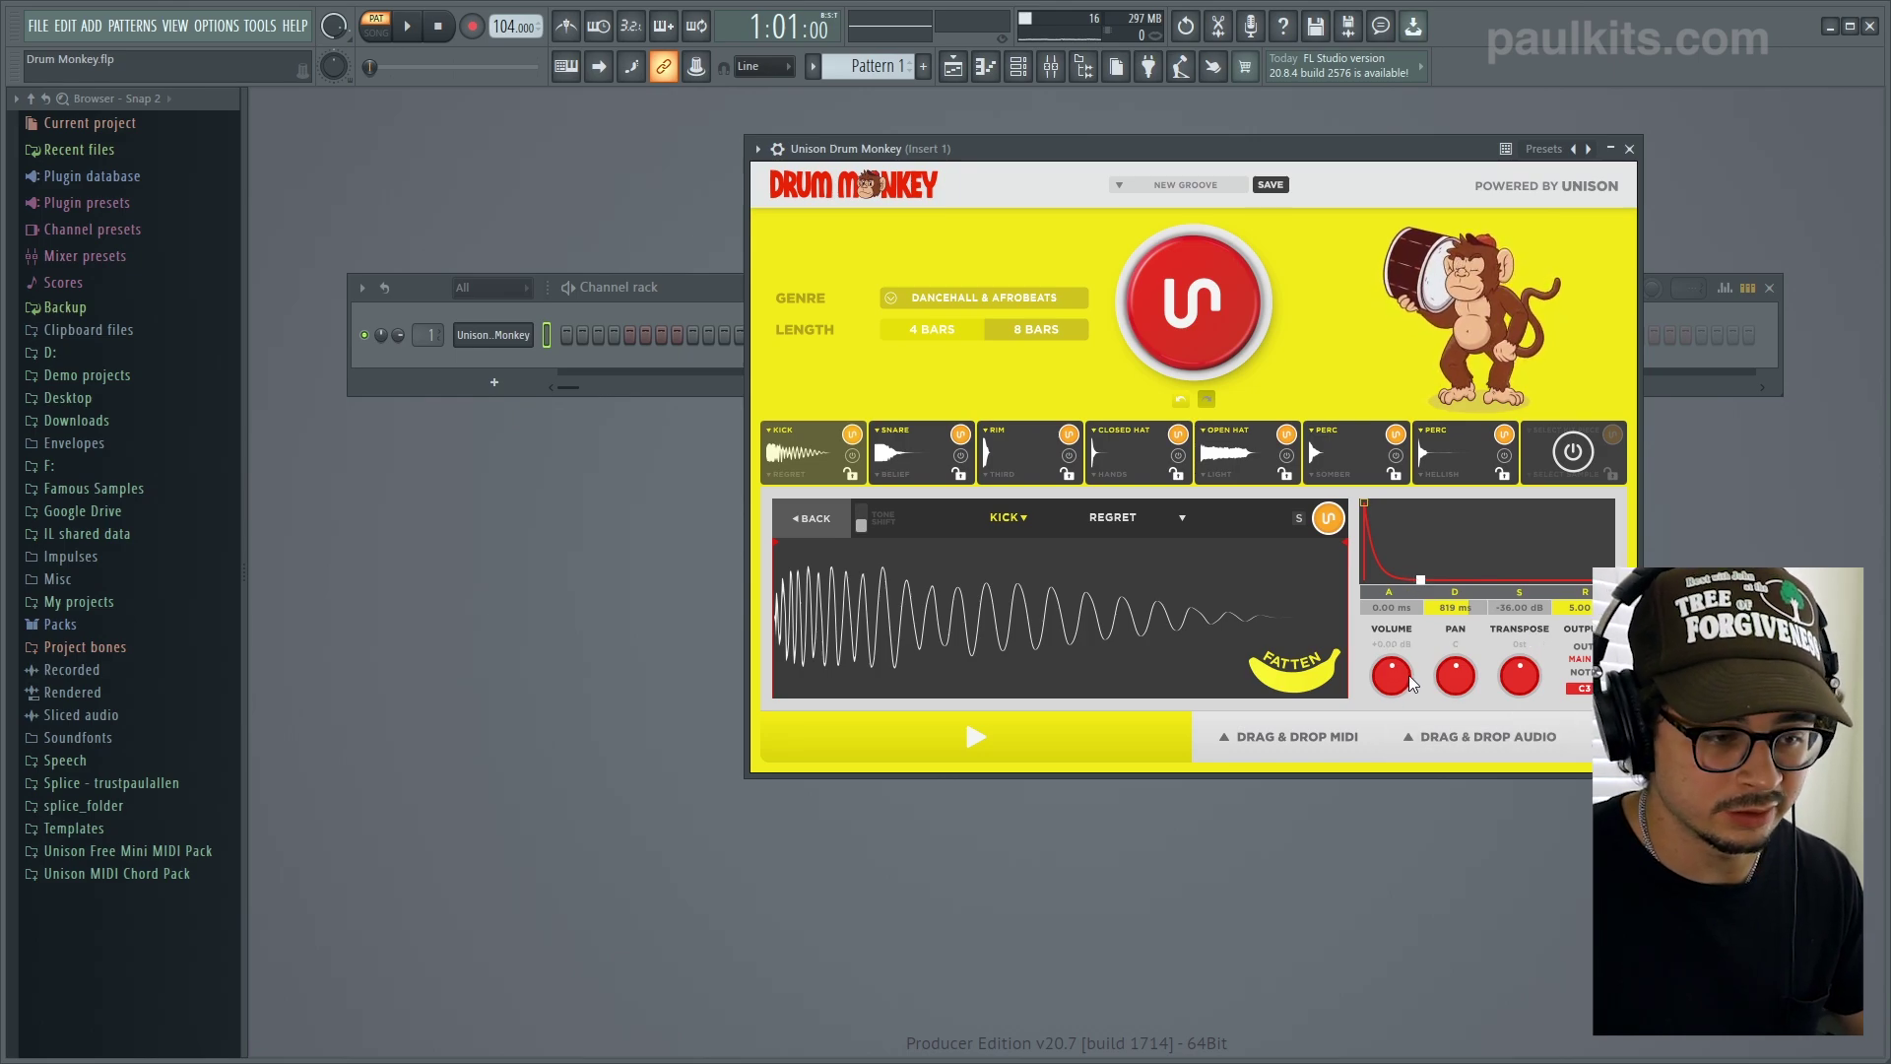
key(space)
drag(1397, 682, 1377, 703)
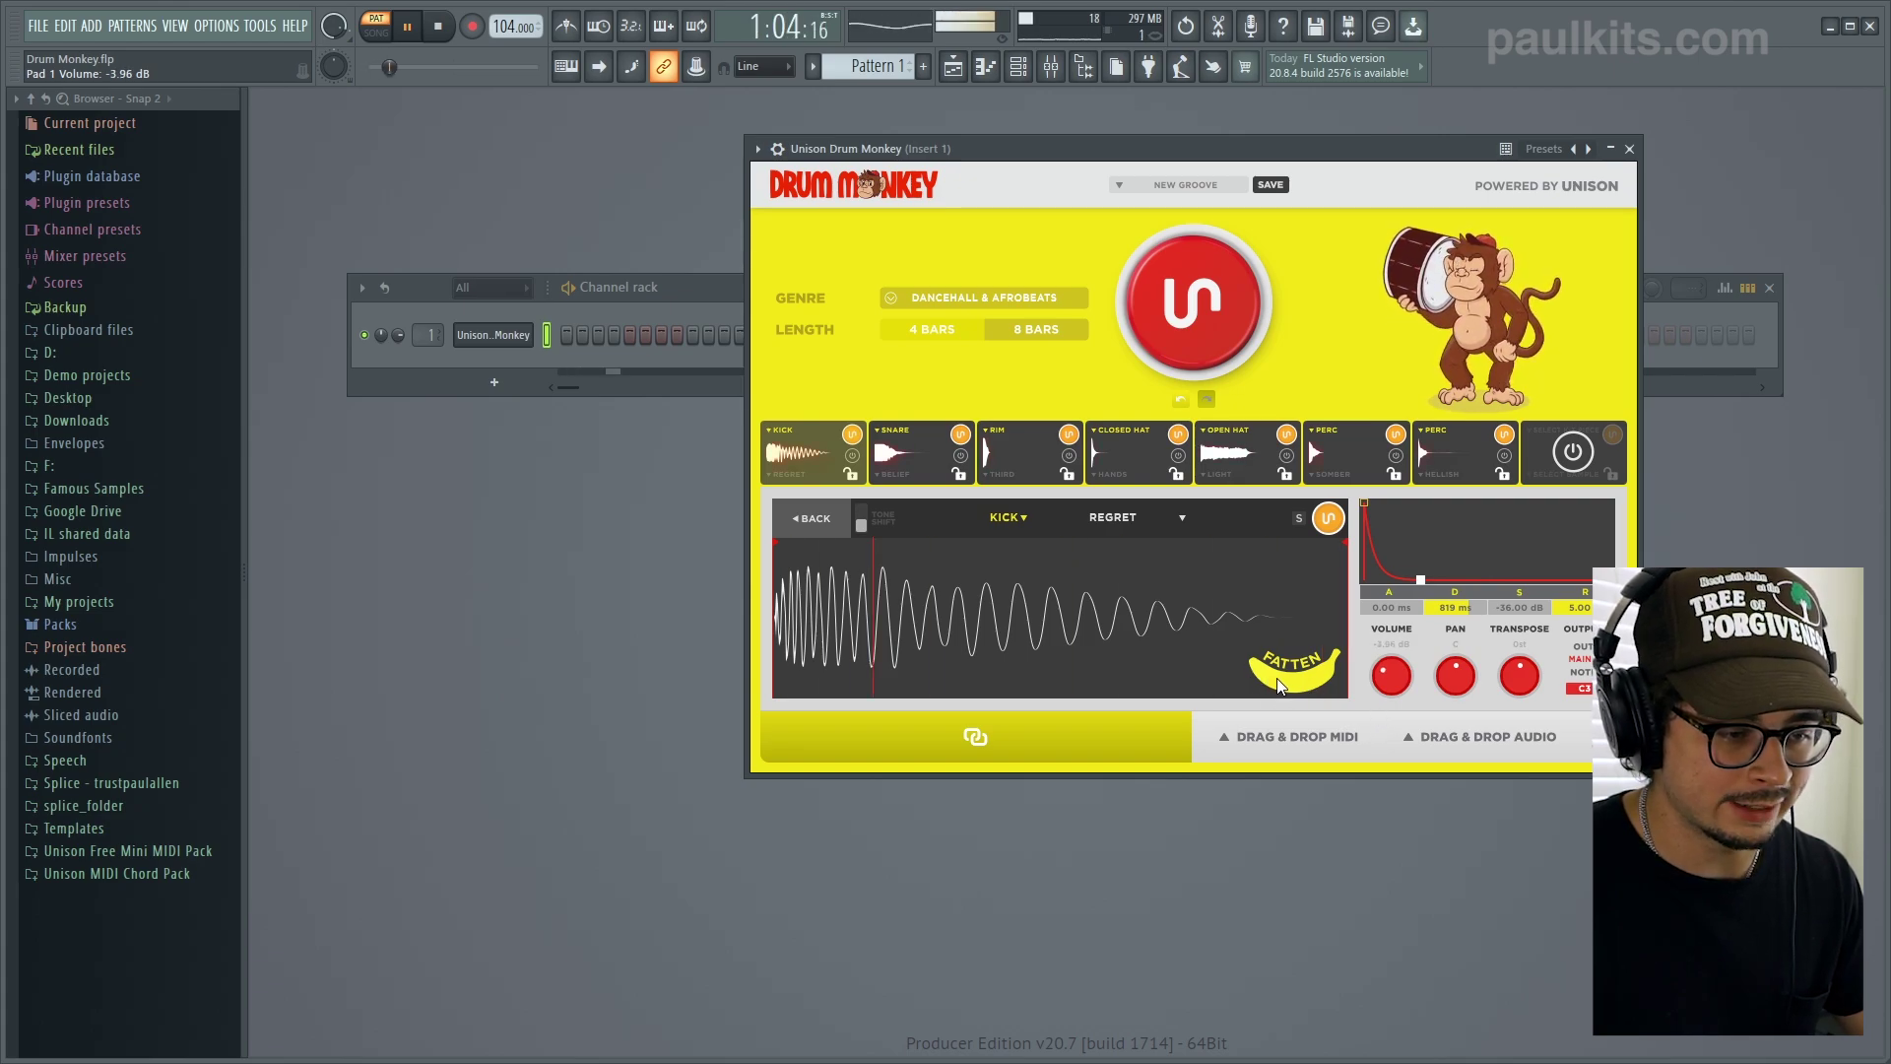
scroll(1275, 677, up, 3)
scroll(1280, 675, up, 3)
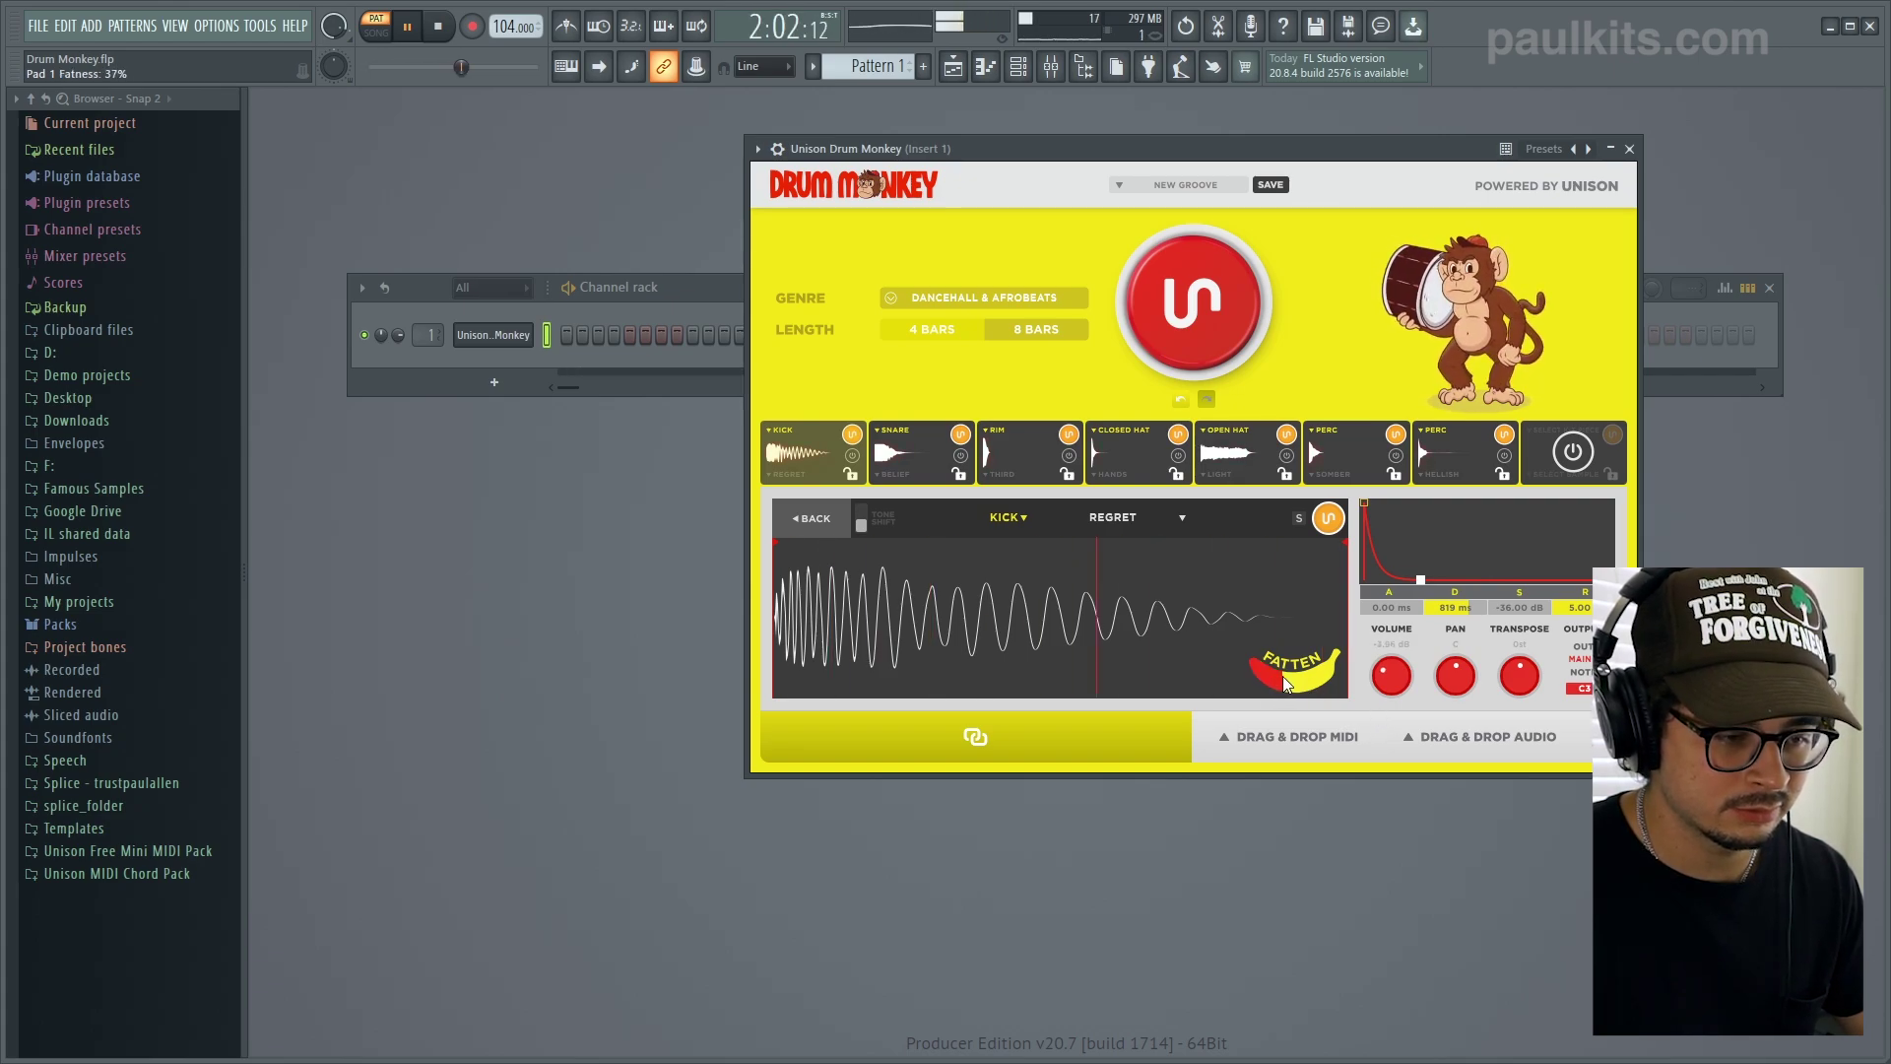
scroll(1389, 675, up, 3)
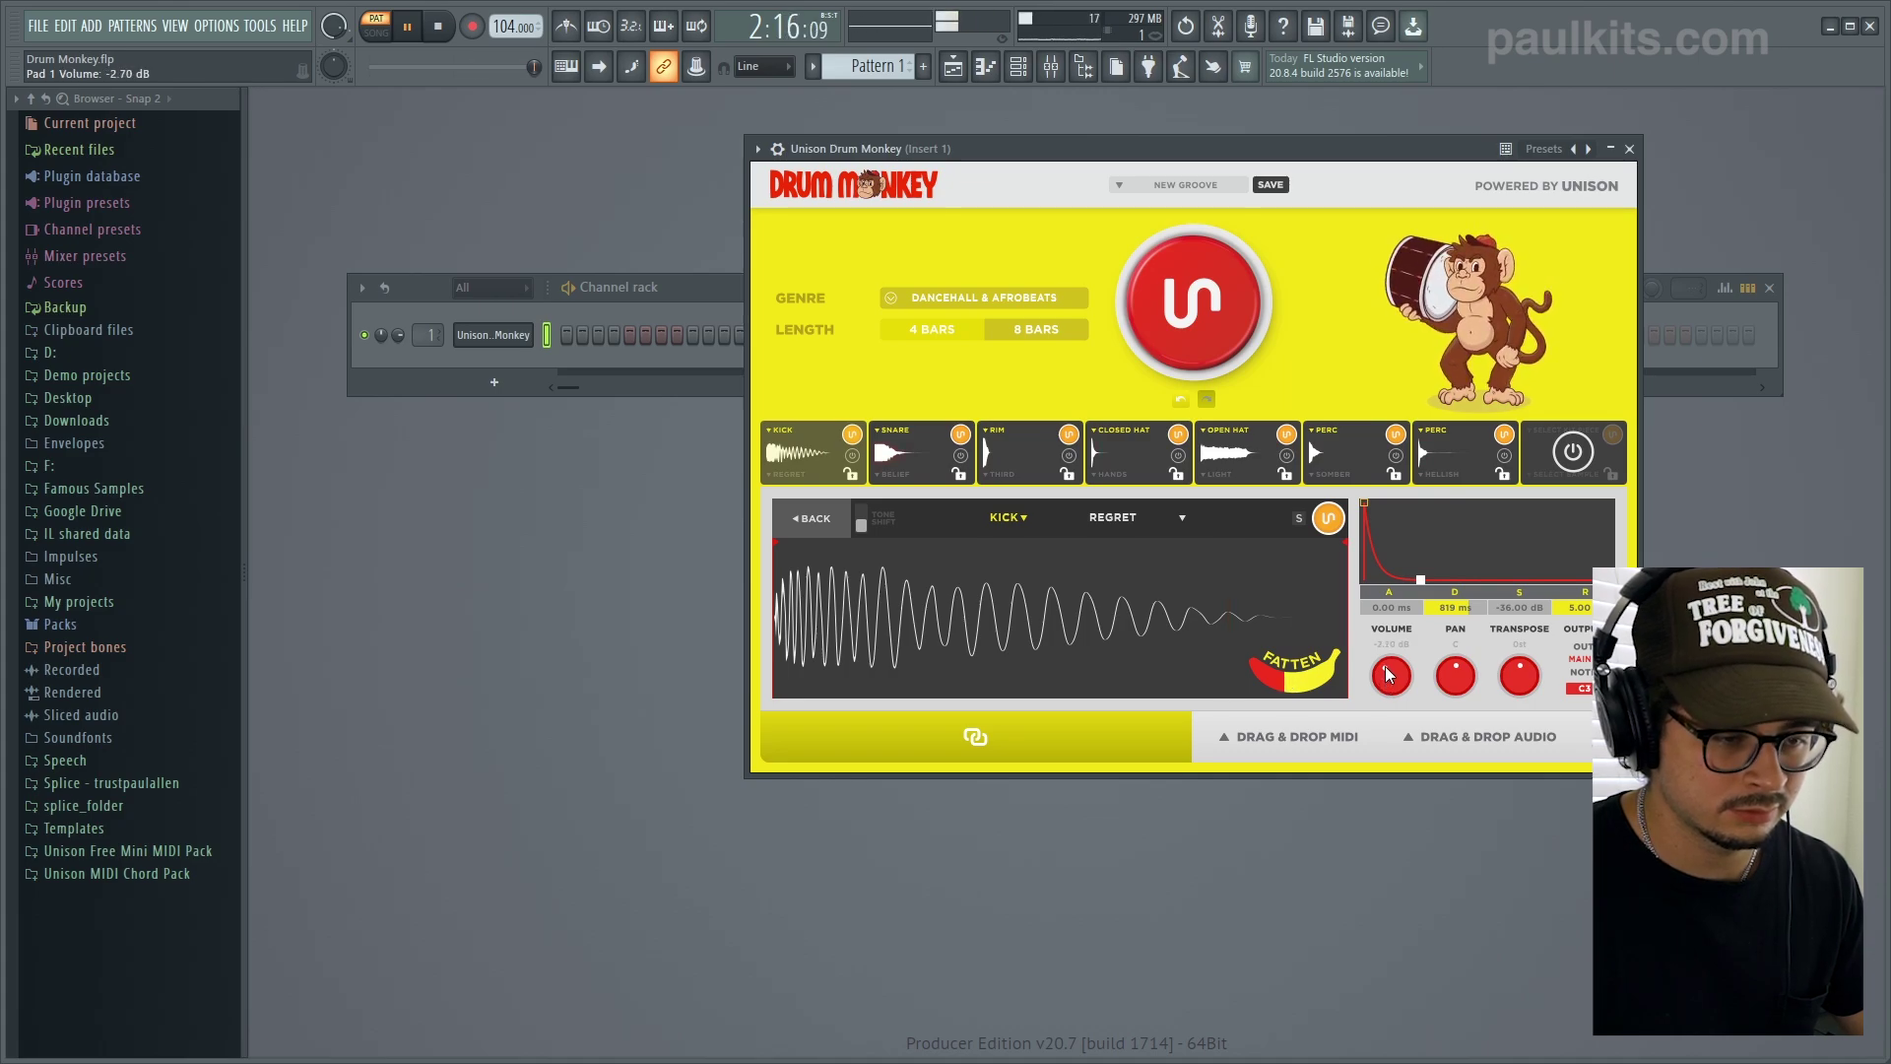
key(space)
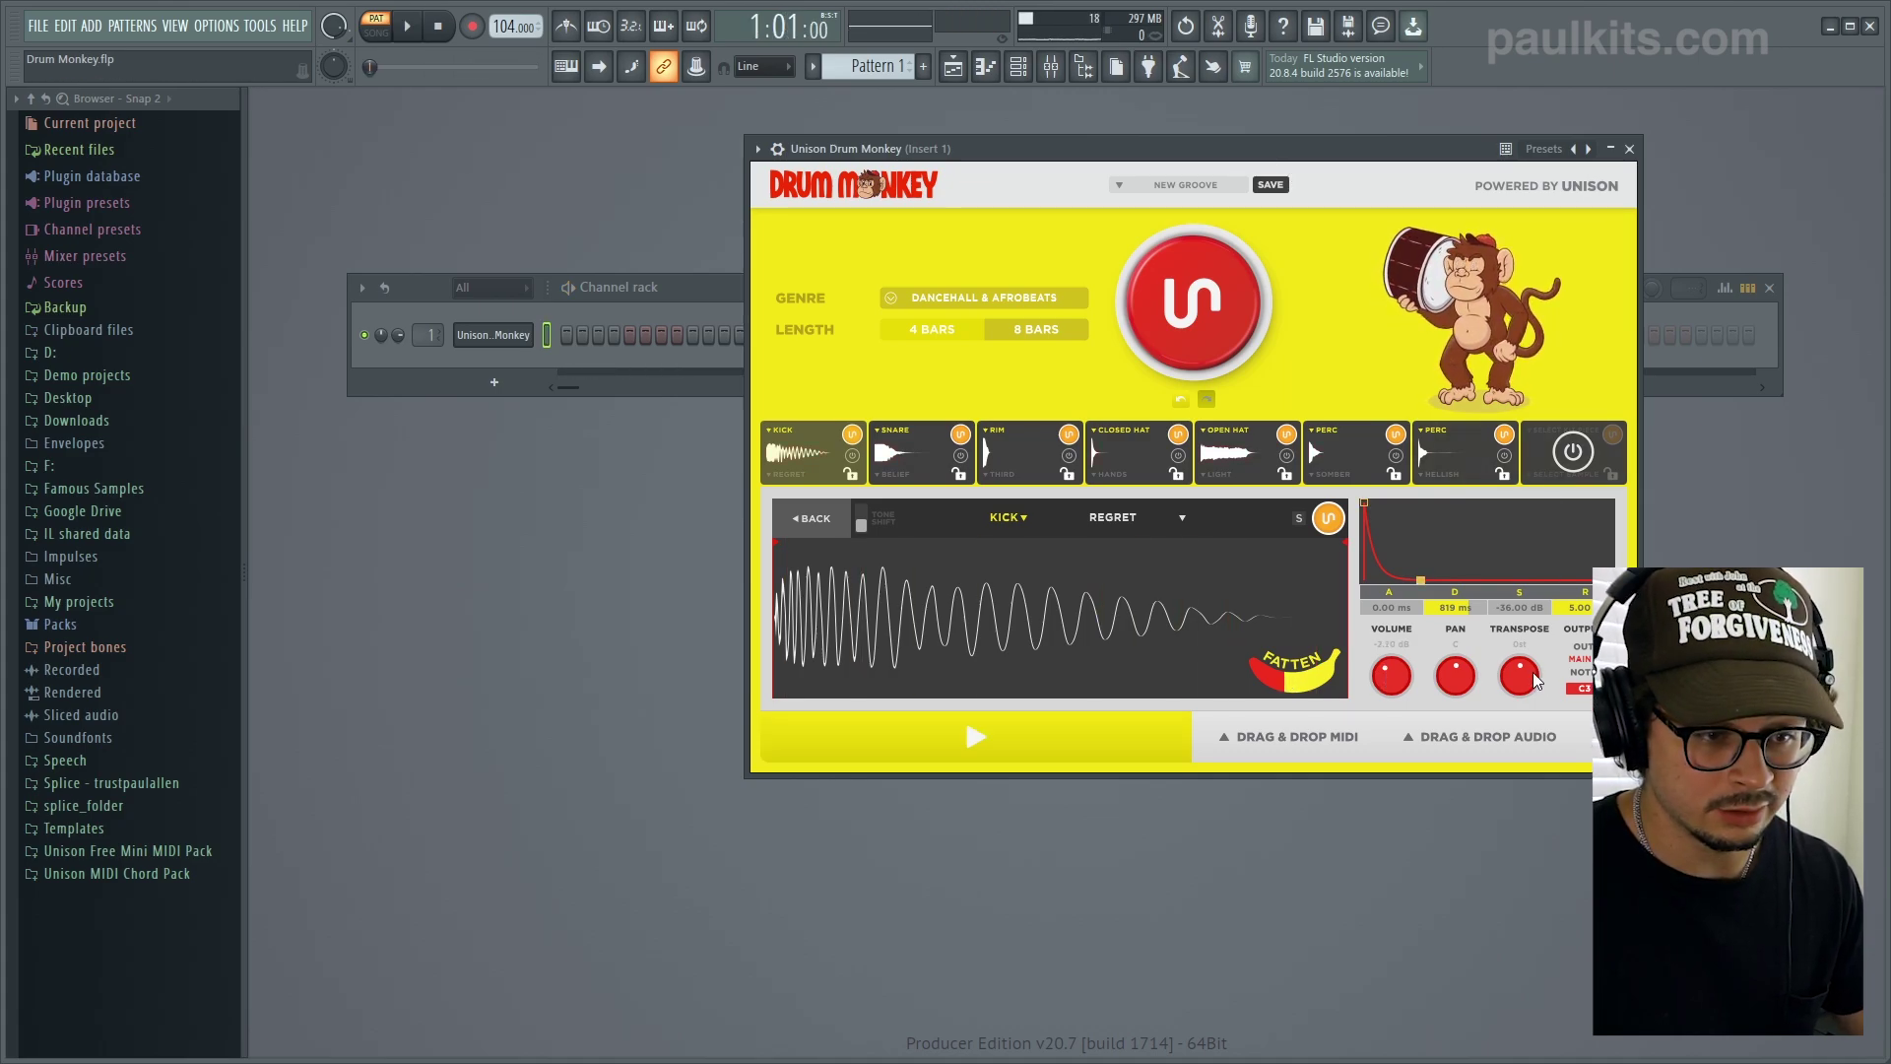
- Transpose the kick down to about -2 semitones while listening to the groove
key(space)
scroll(1520, 676, down, 2)
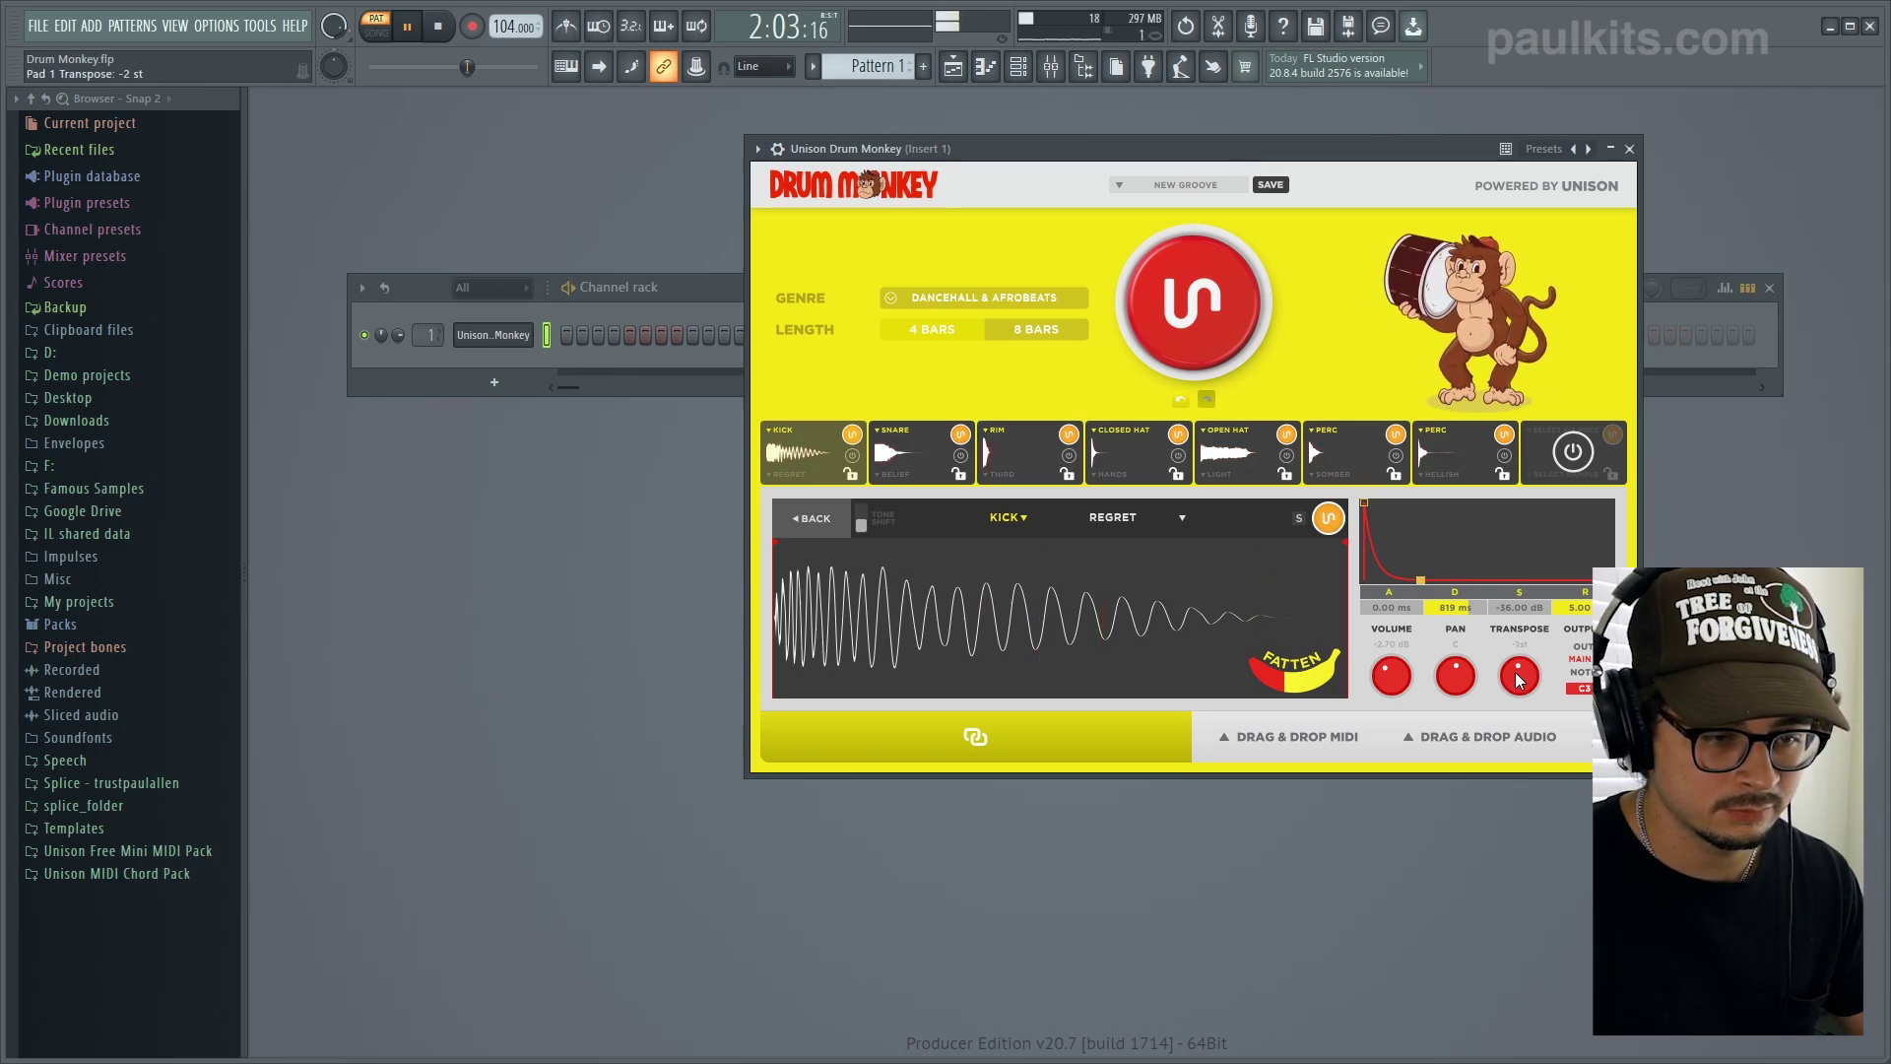
scroll(1520, 679, down, 2)
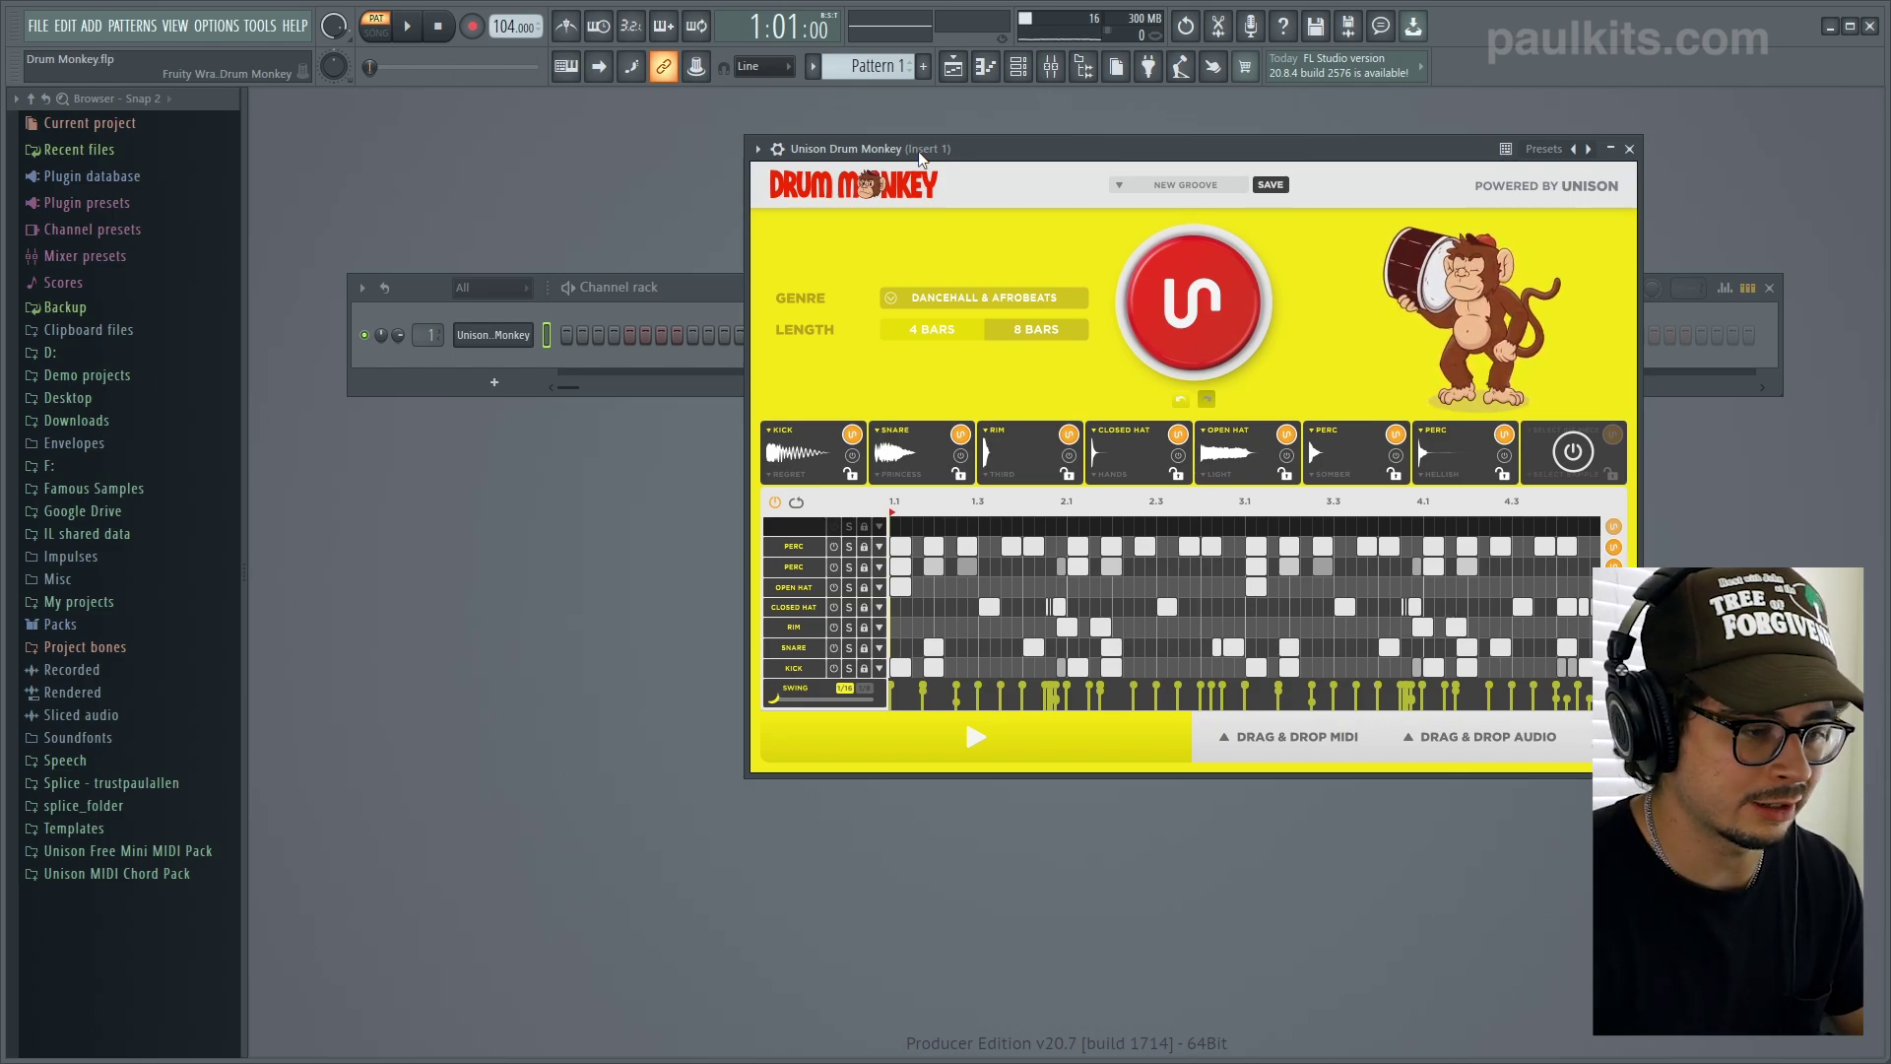
- Open the note view of the Somber perc and raise its note at 2.1 to +1 st
click(878, 567)
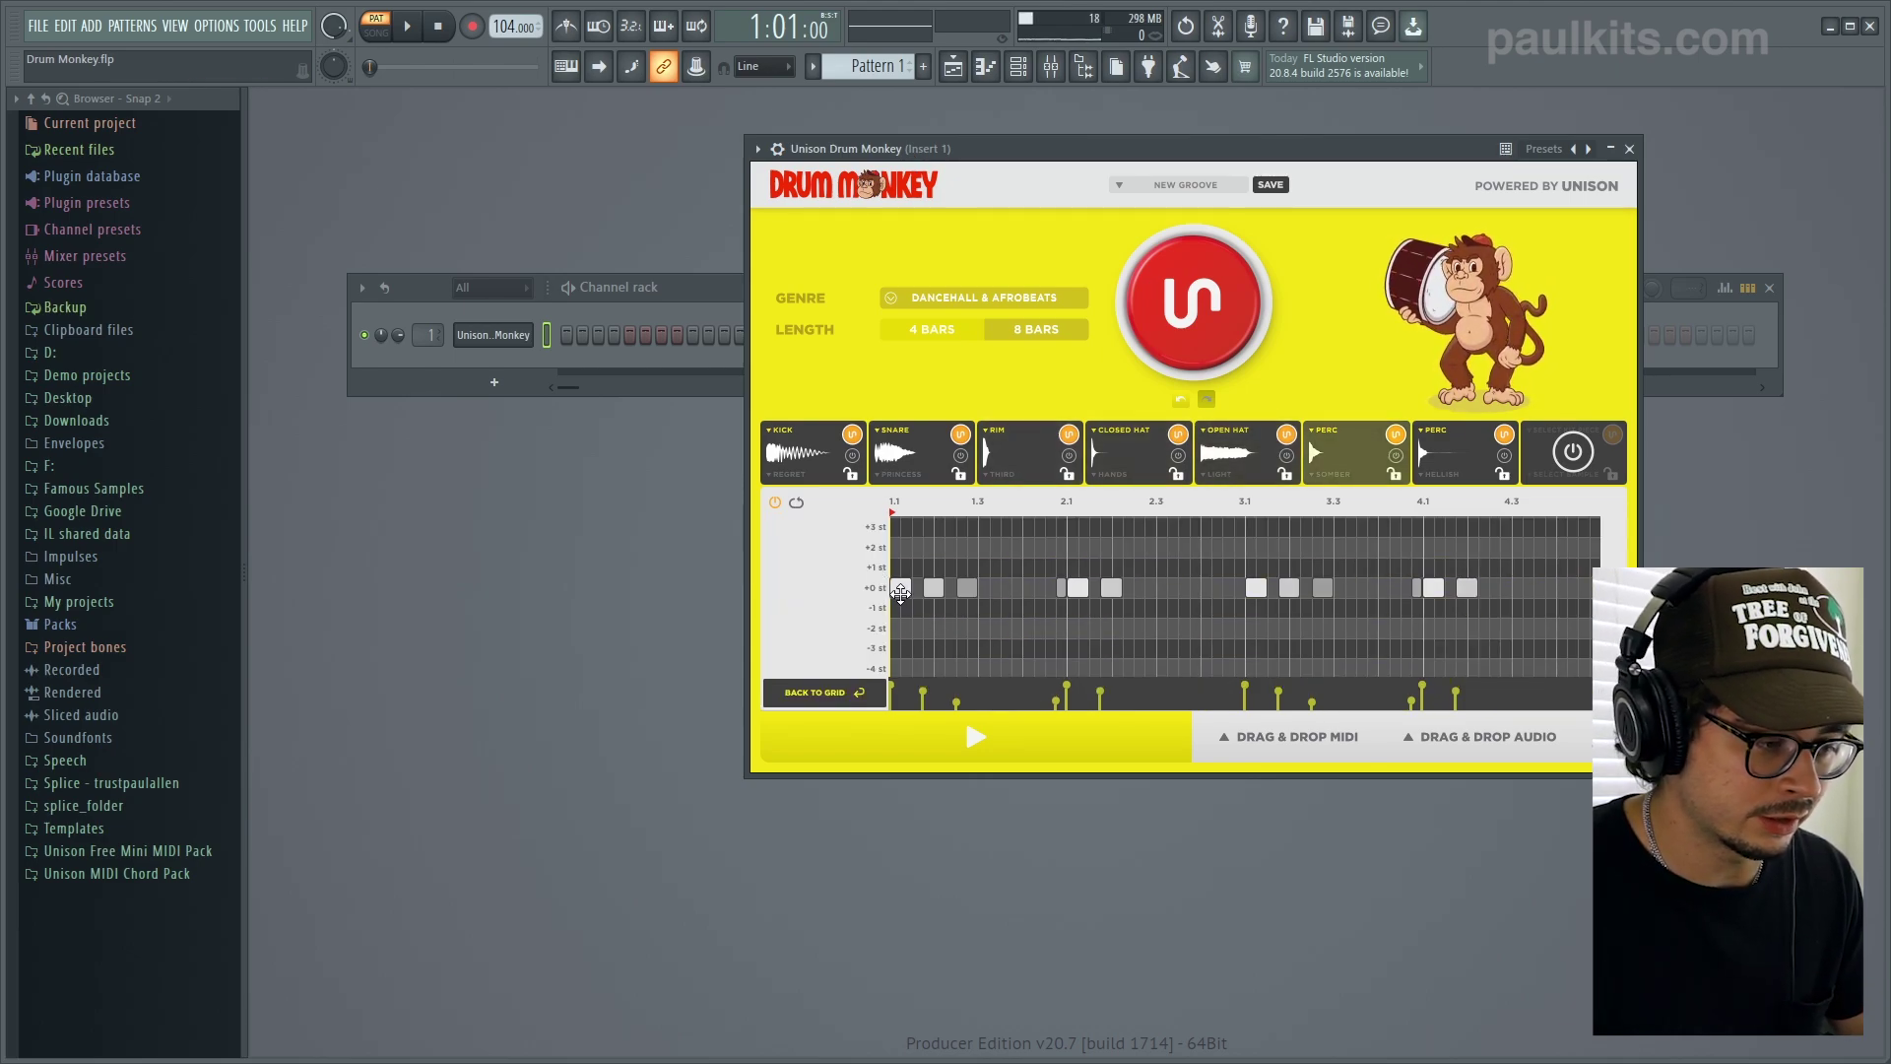
drag(1075, 587, 1077, 559)
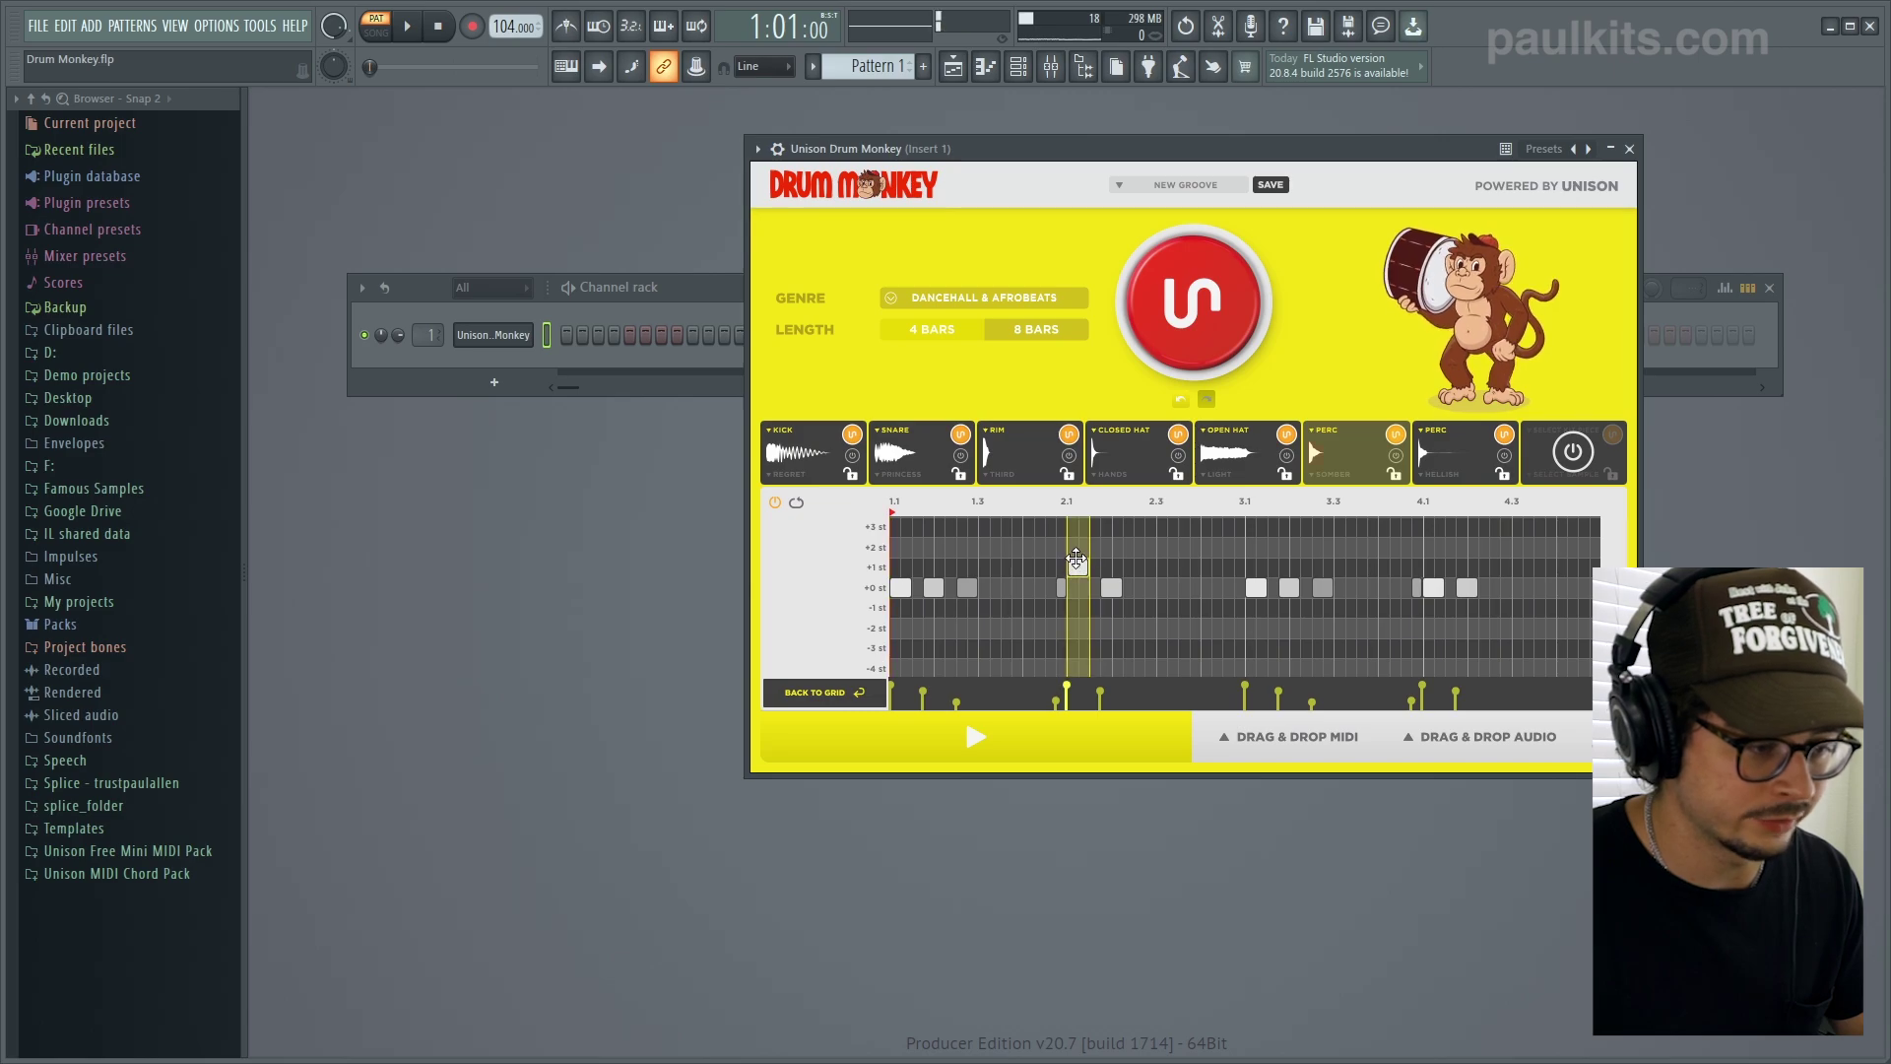
drag(928, 156, 907, 295)
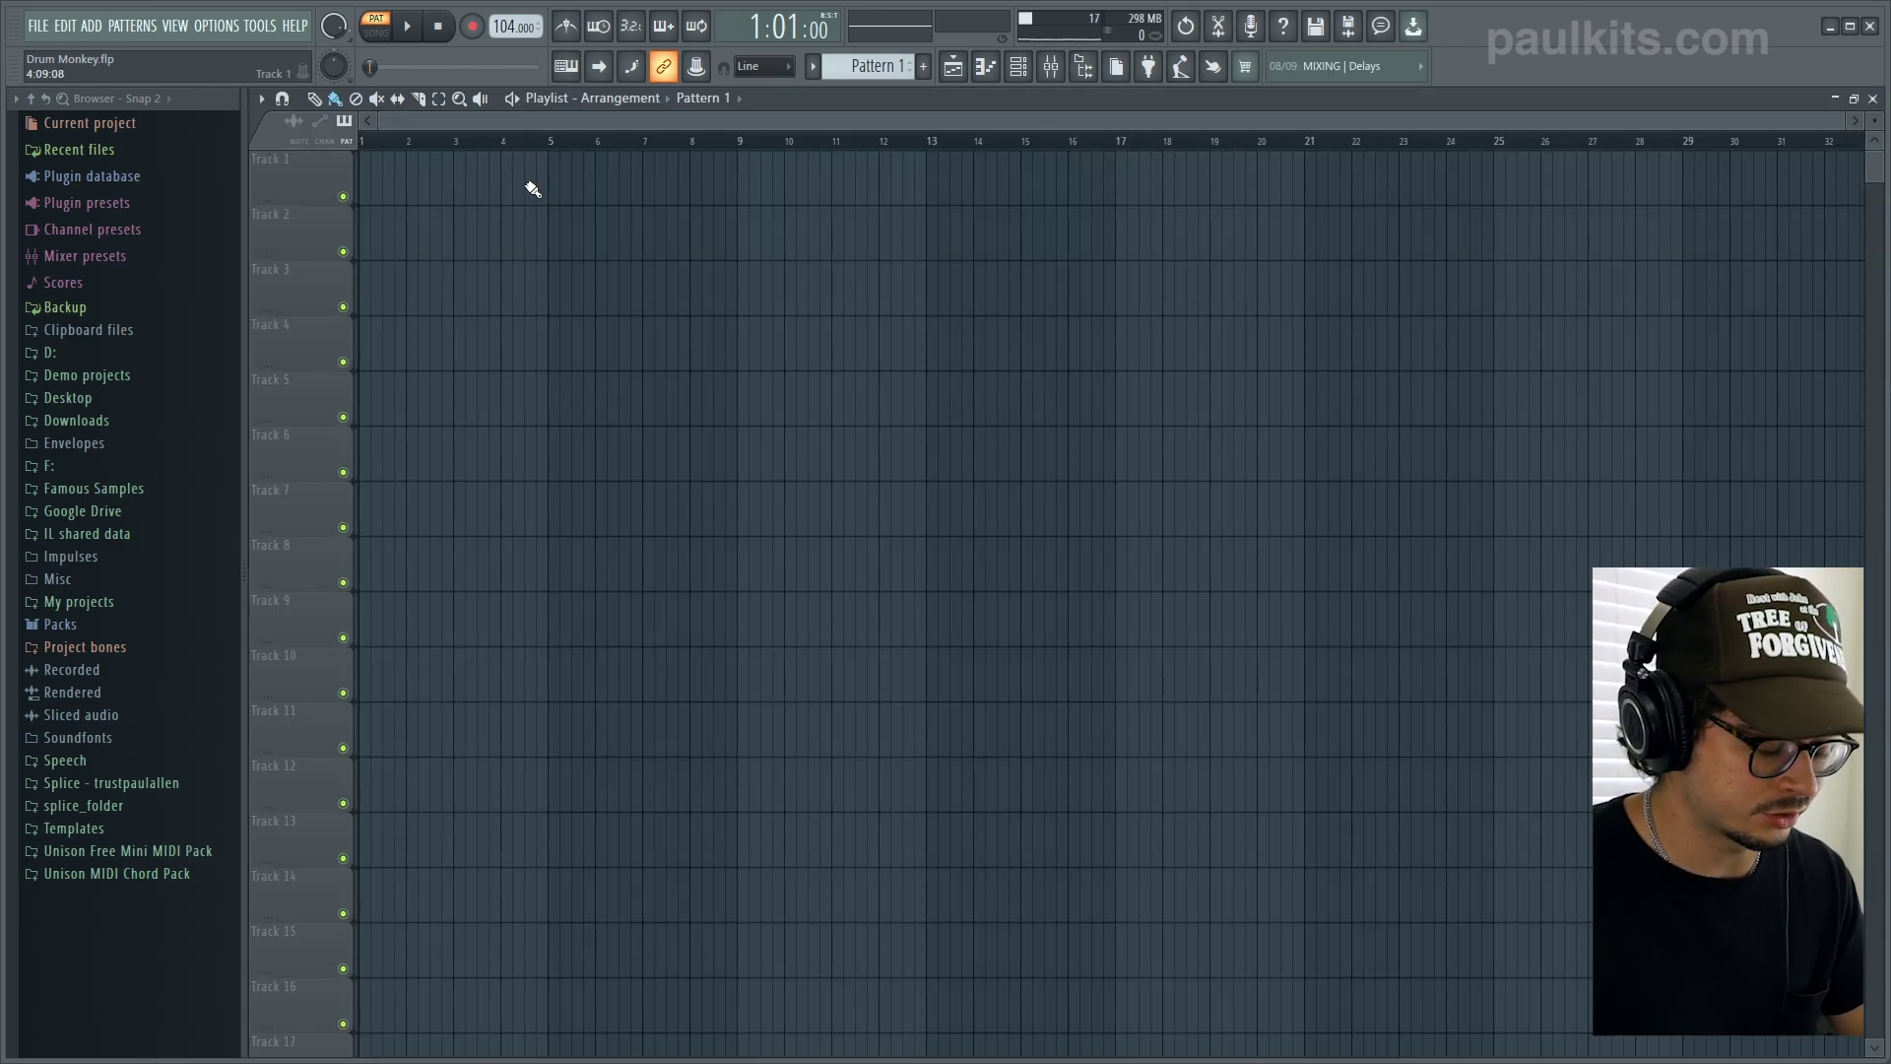
- Place Pattern 1 from bar 1 on Track 1 and add the ECSTACY_145 sample from the Google Drive sample archive to Track 2
drag(534, 185, 405, 185)
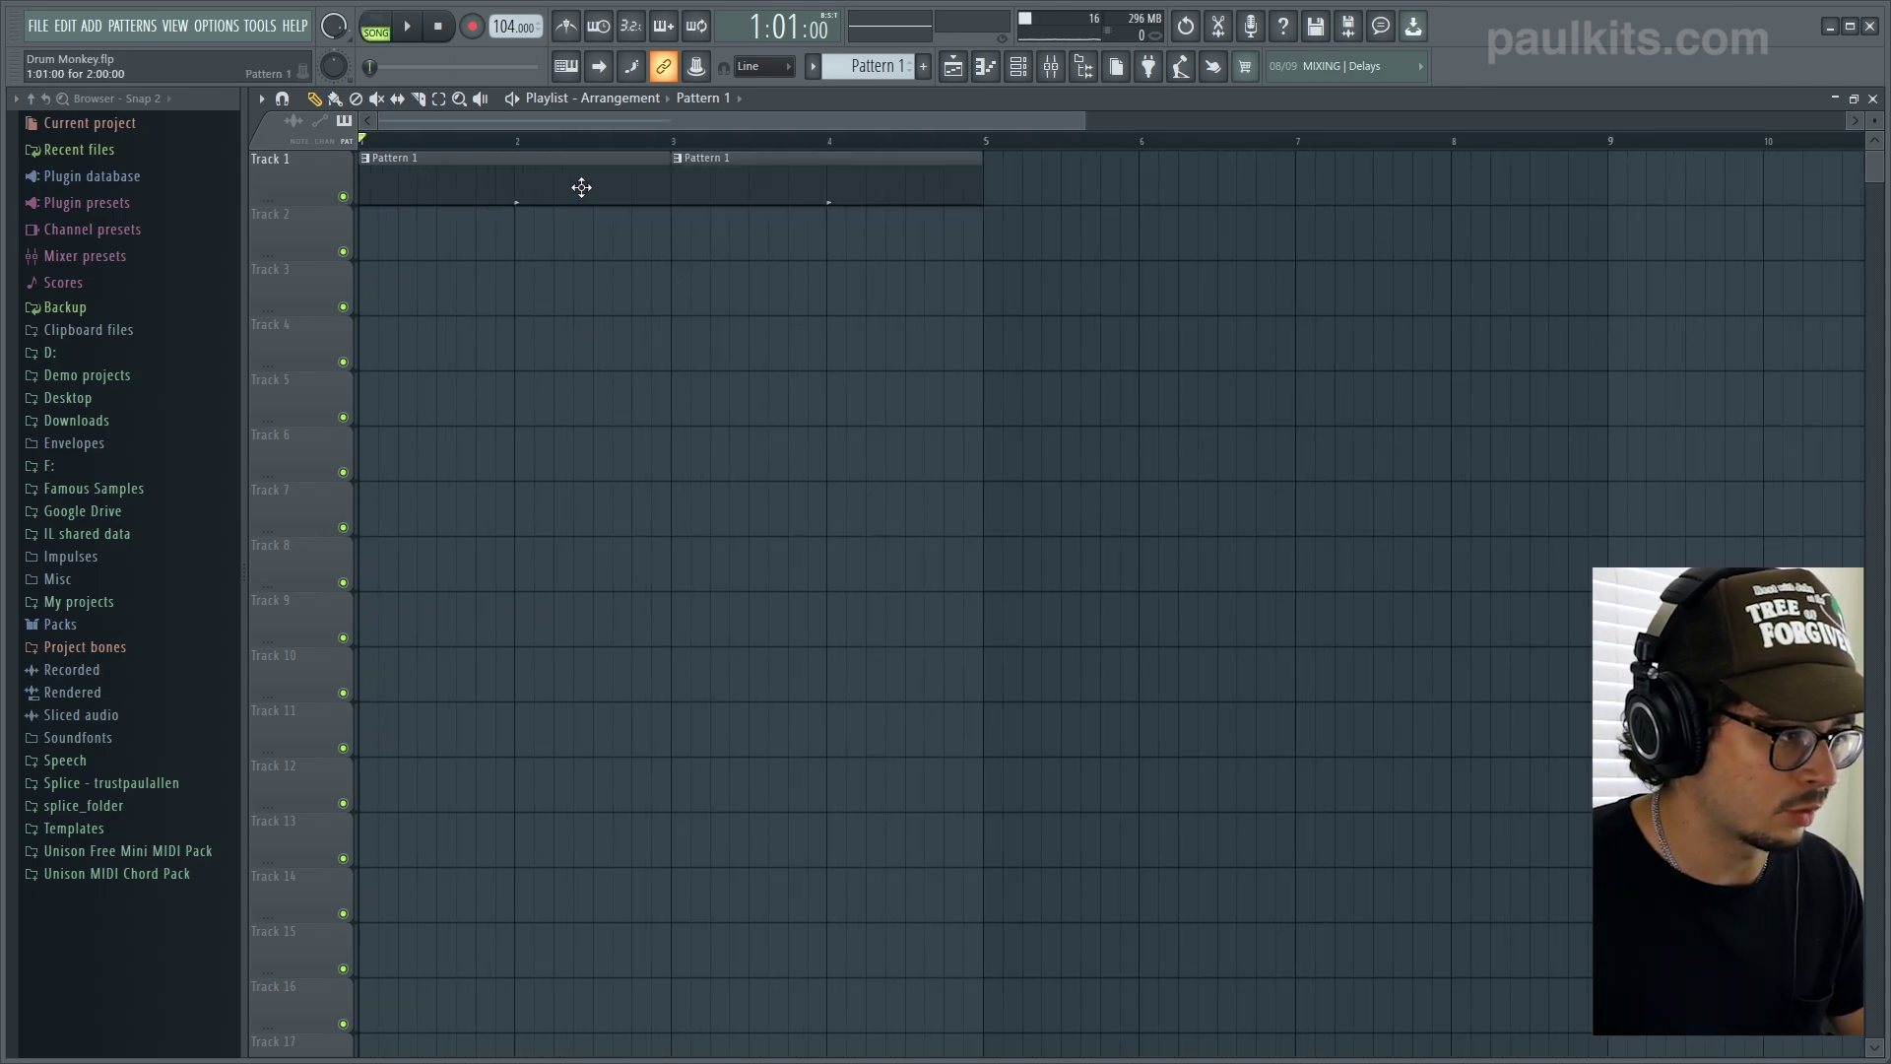
click(83, 511)
click(198, 648)
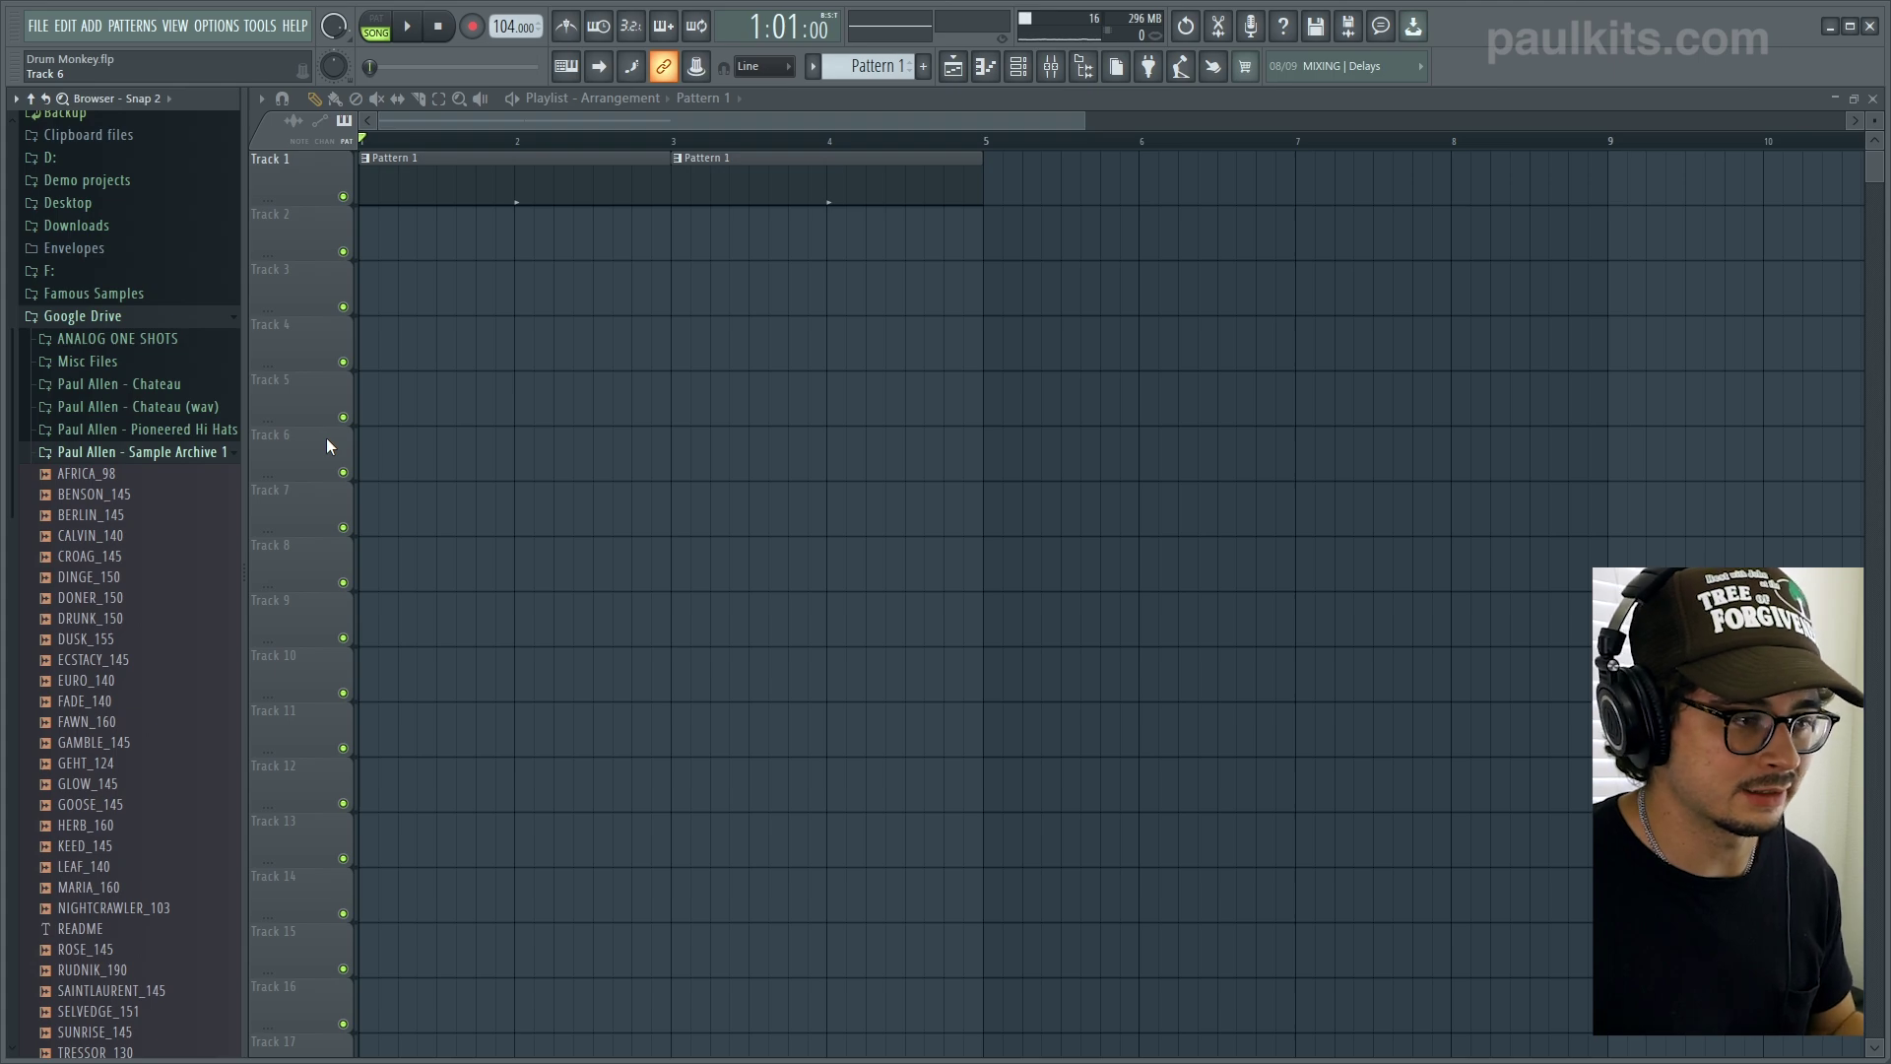
key(space)
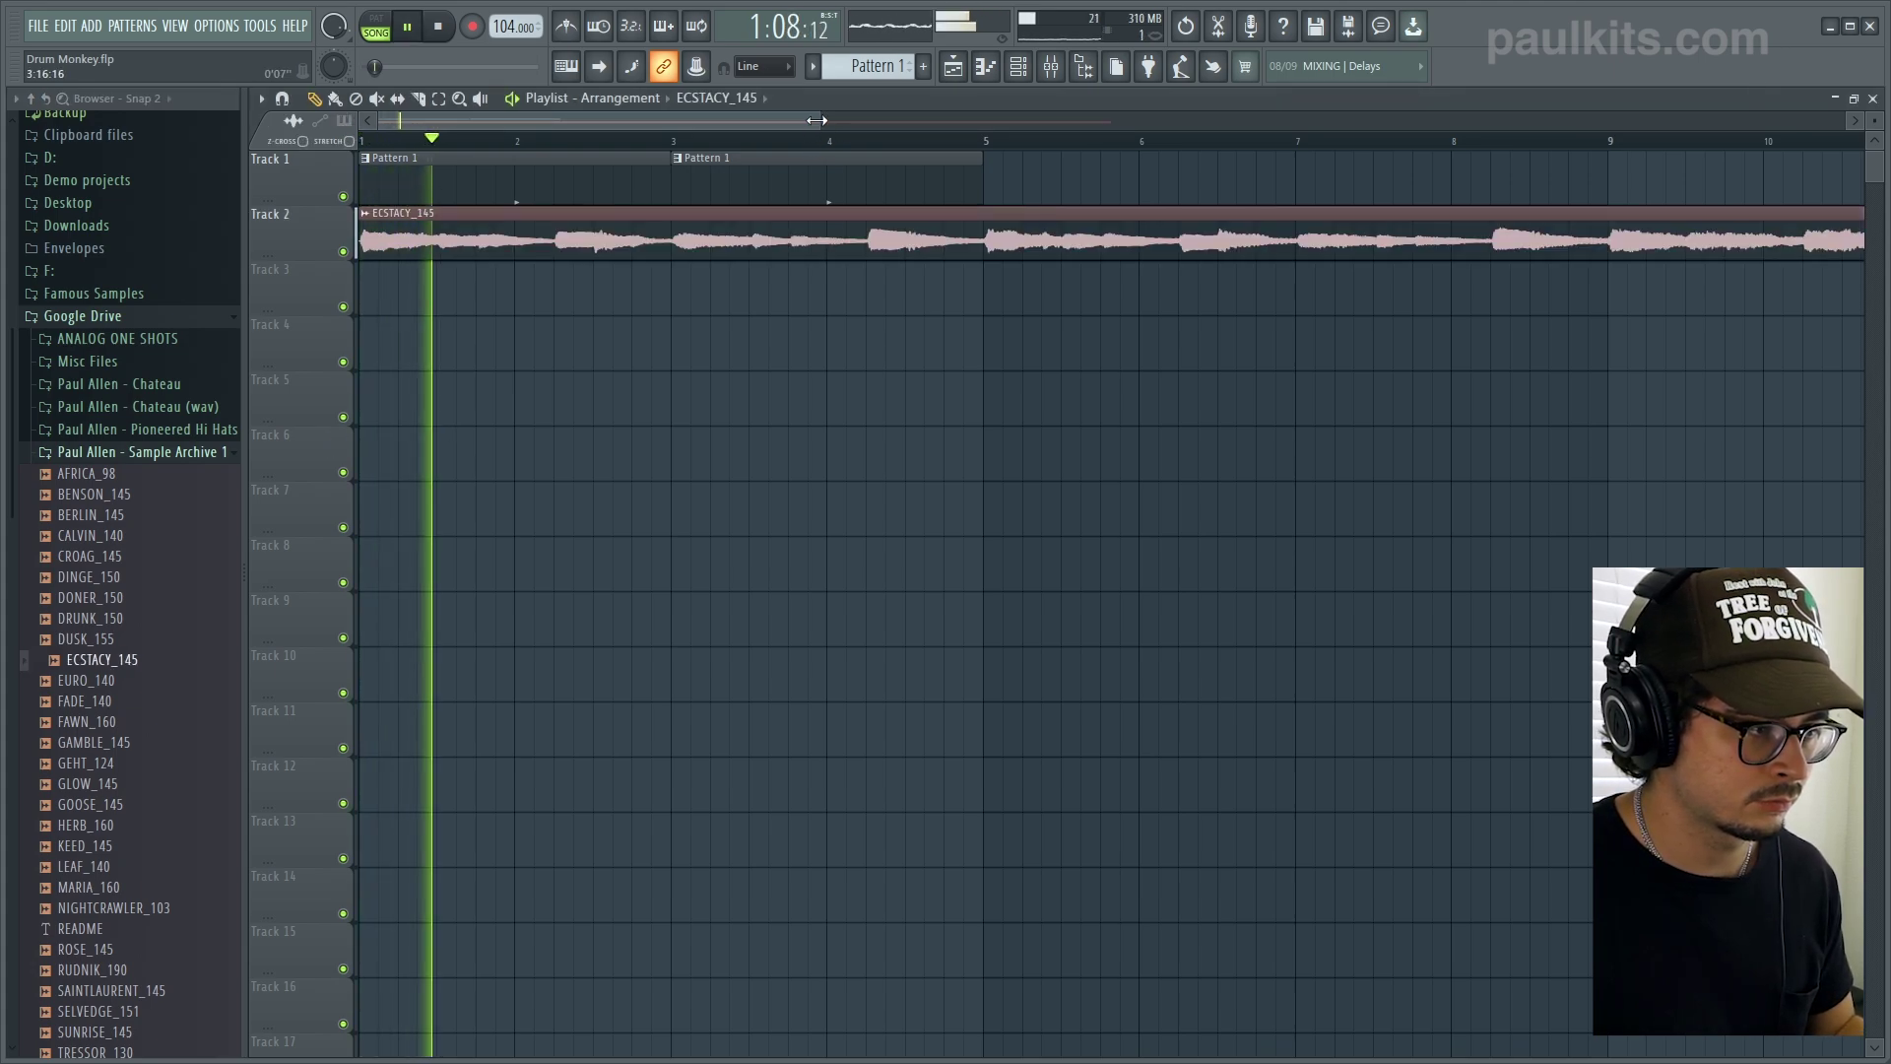
- Repeat Pattern 1 back to back along Track 1 and cut both tracks off at bar 9
drag(817, 121, 1458, 119)
click(548, 160)
click(650, 169)
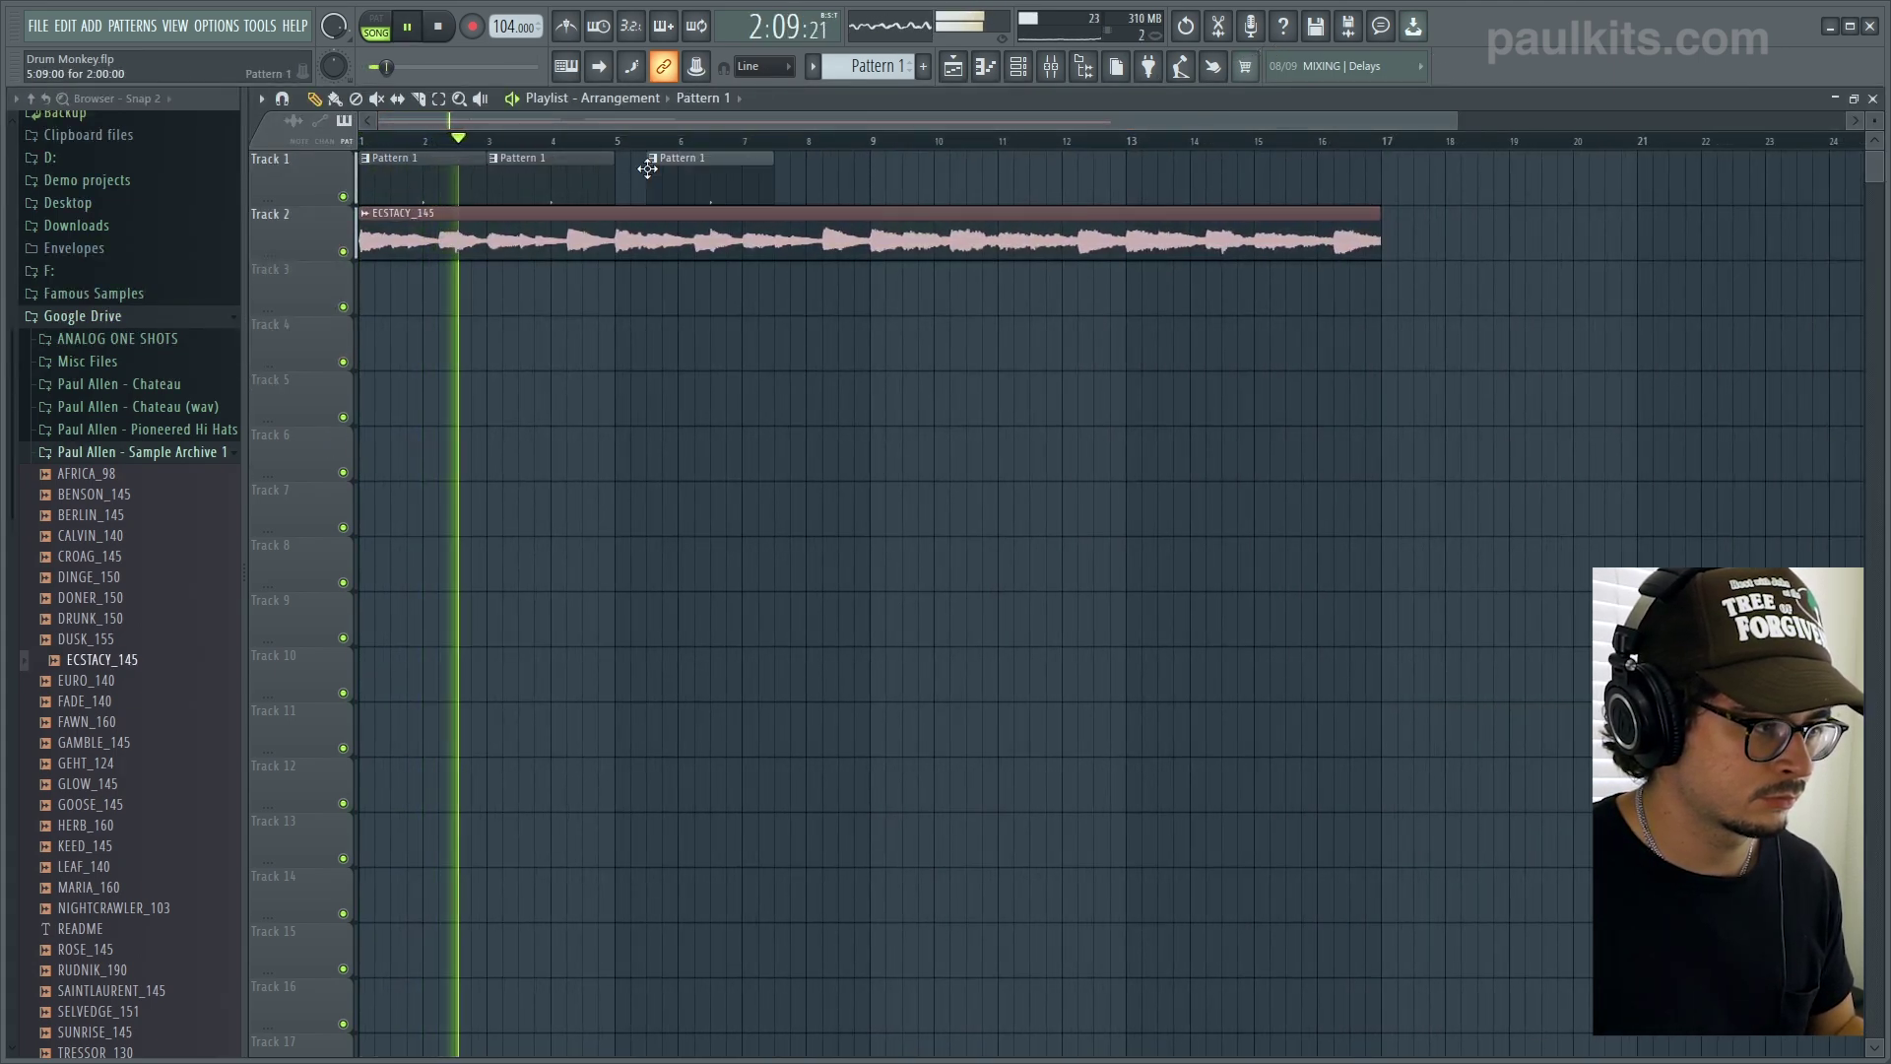
drag(647, 170, 630, 180)
click(758, 187)
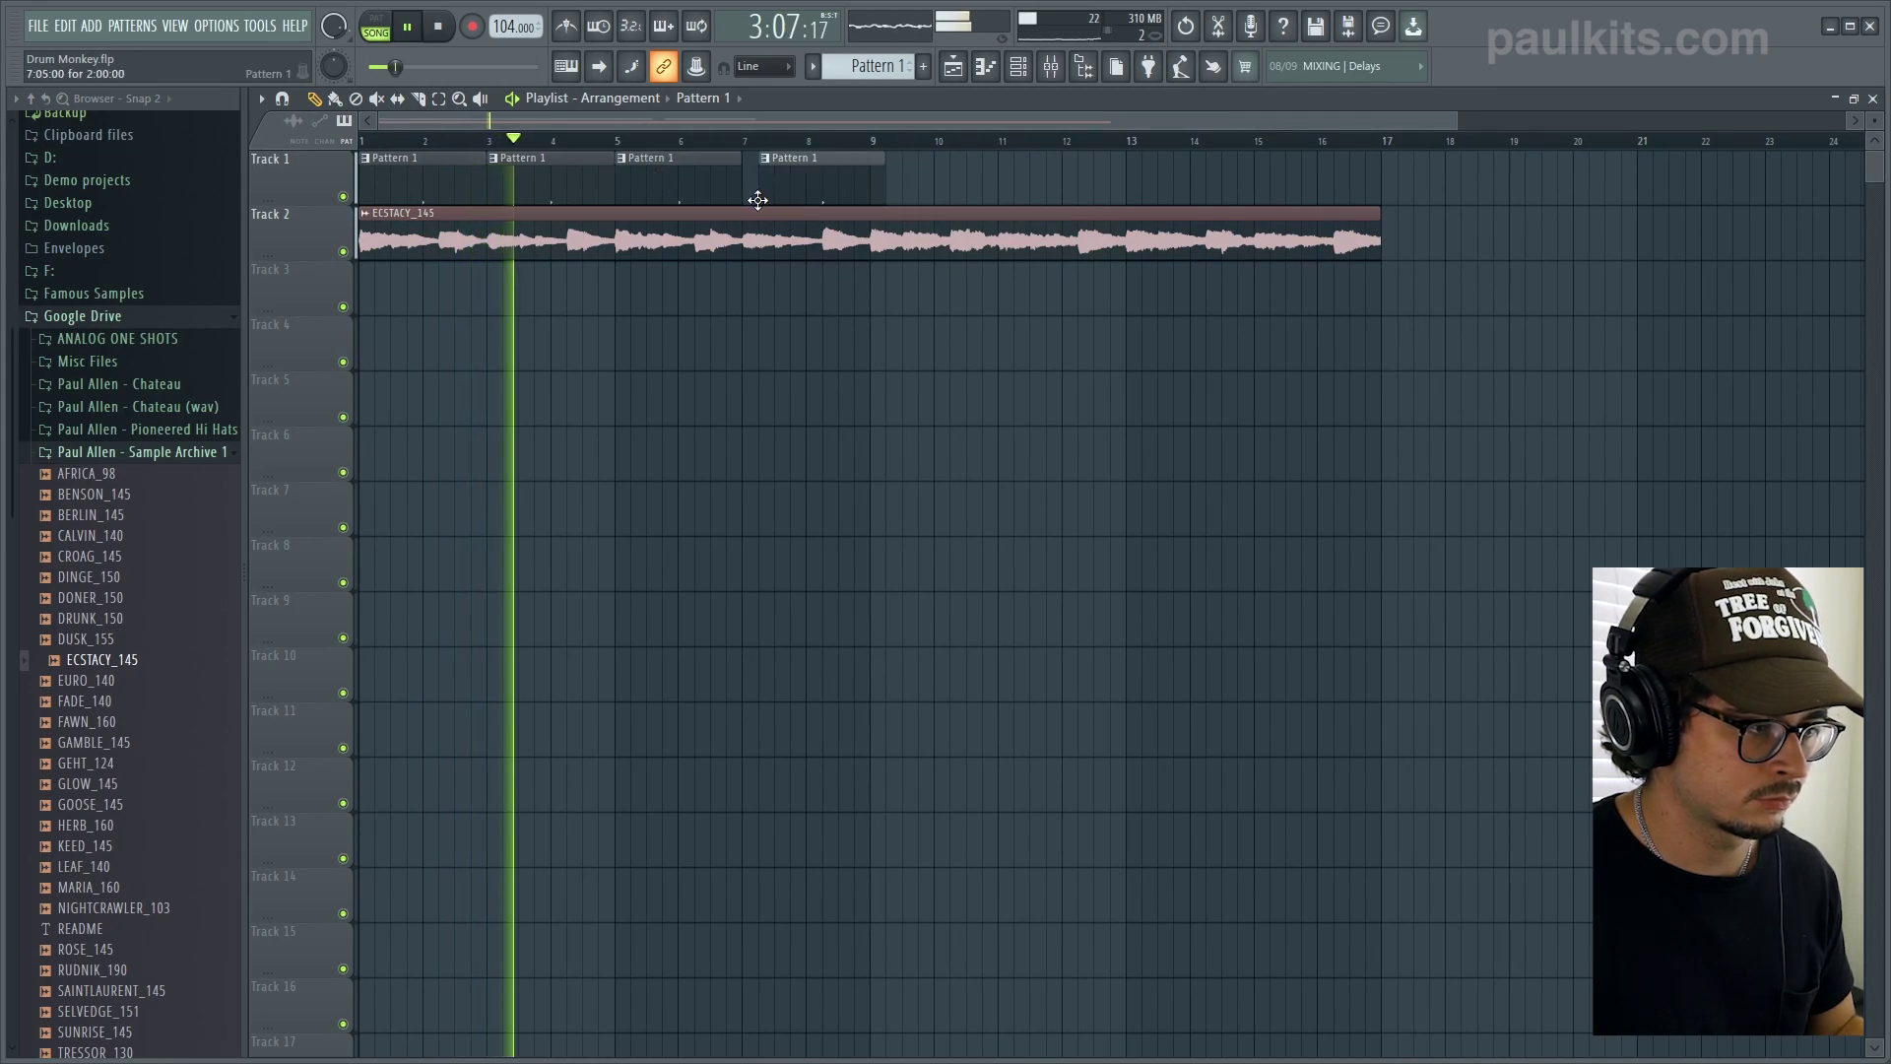
drag(757, 200, 752, 198)
click(872, 187)
click(999, 196)
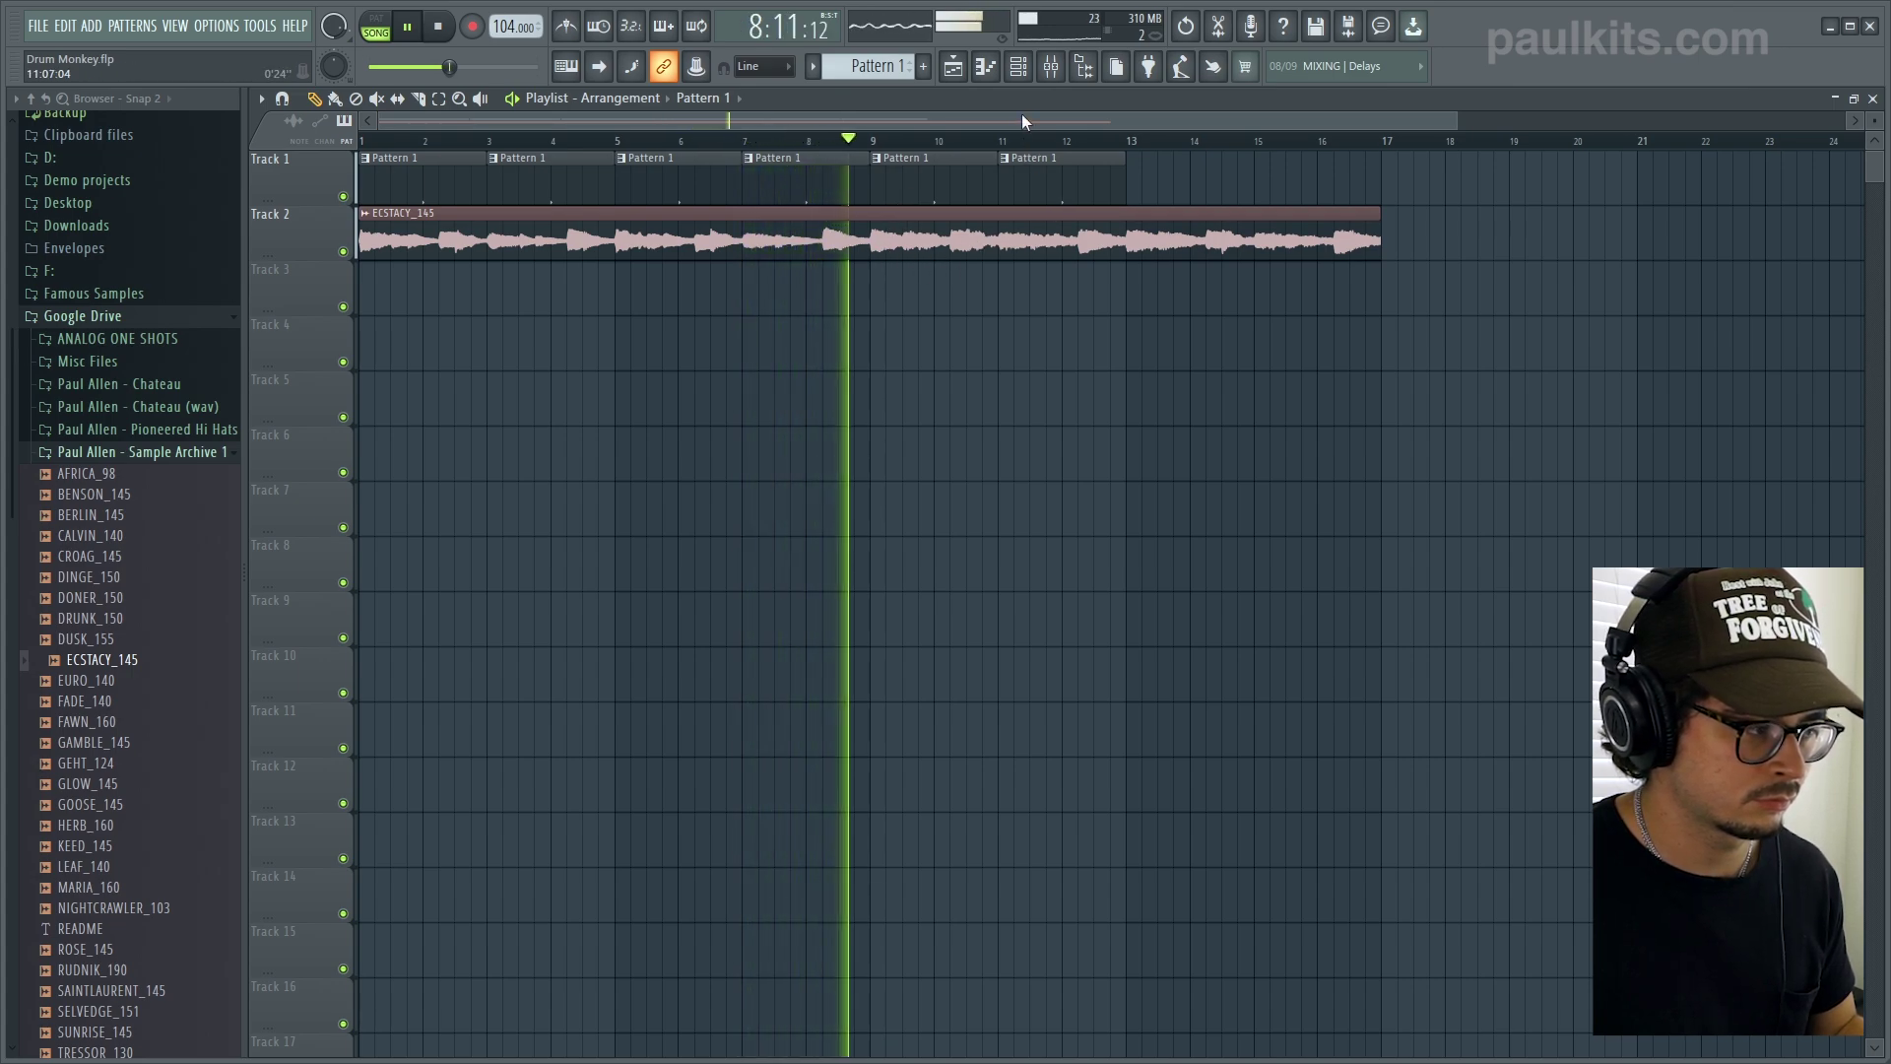
key(Delete)
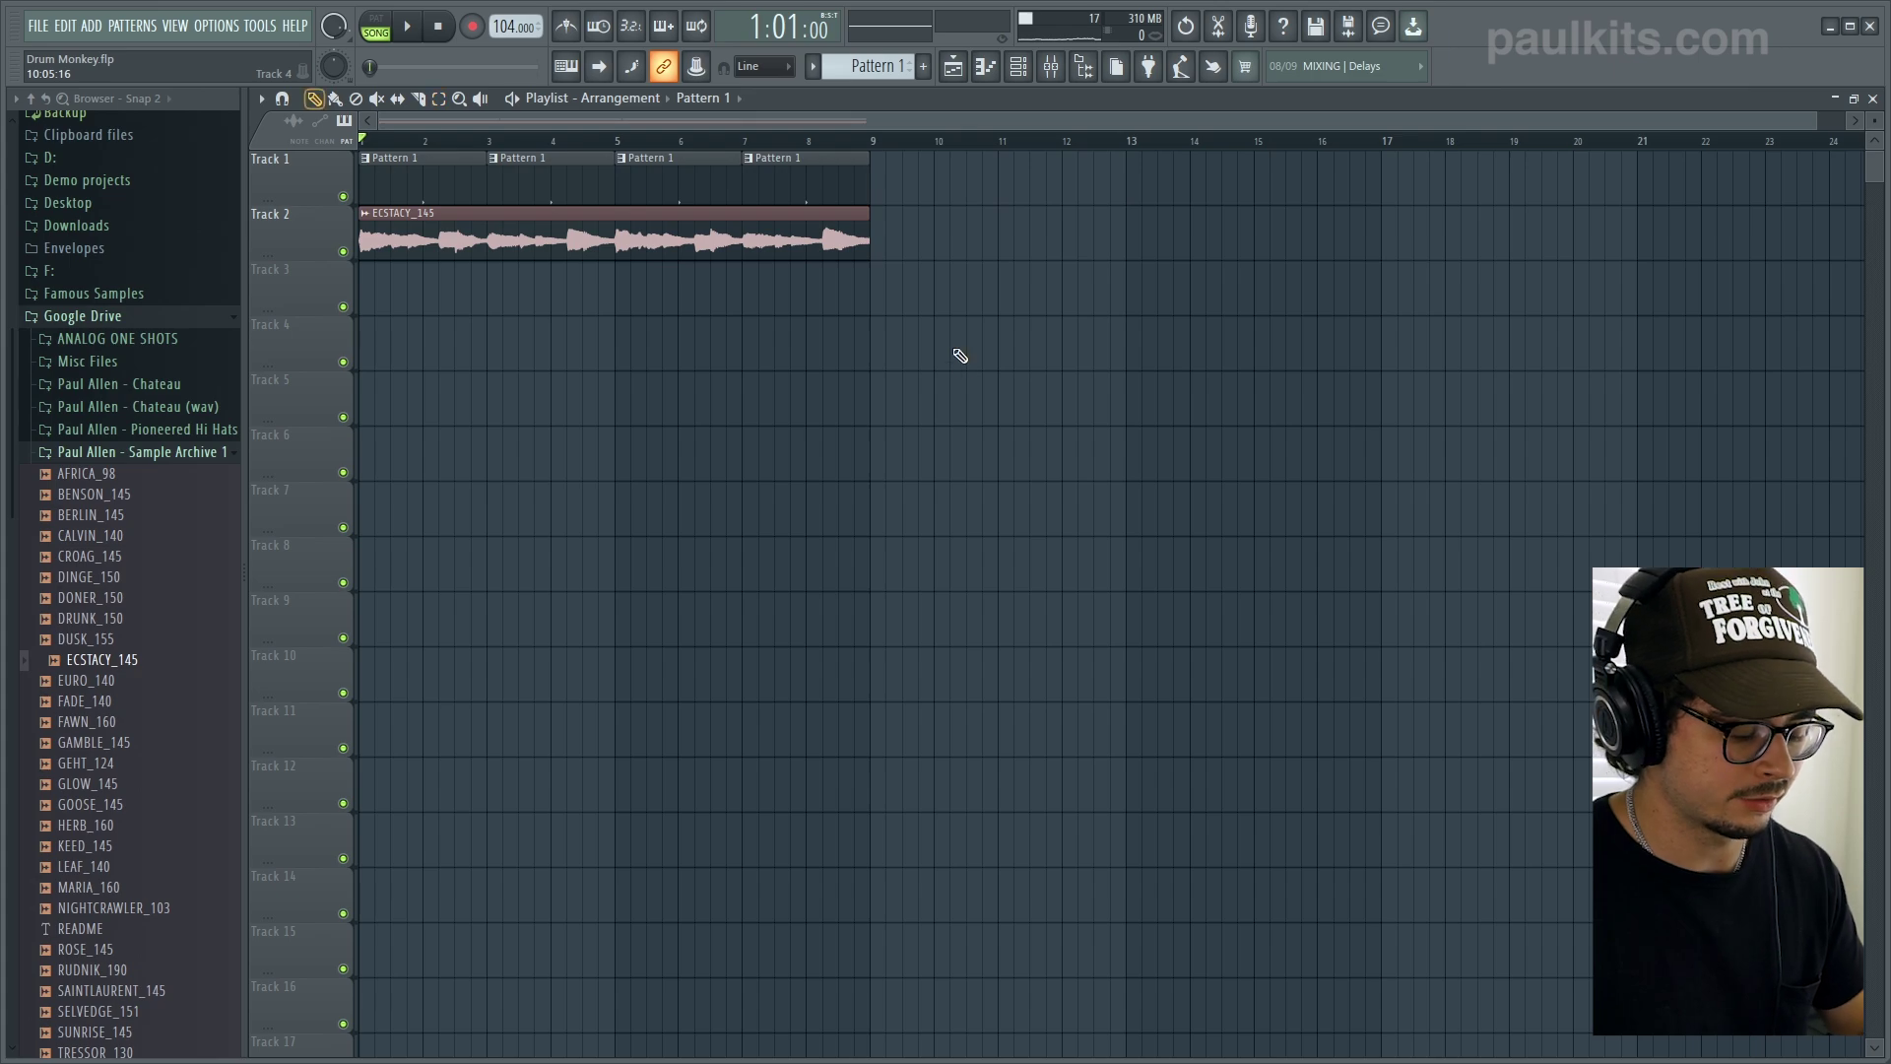
- Place the groove's separate audio stems on Tracks 6 to 12, repeated up to bar 9, in place of Pattern 1
click(1018, 73)
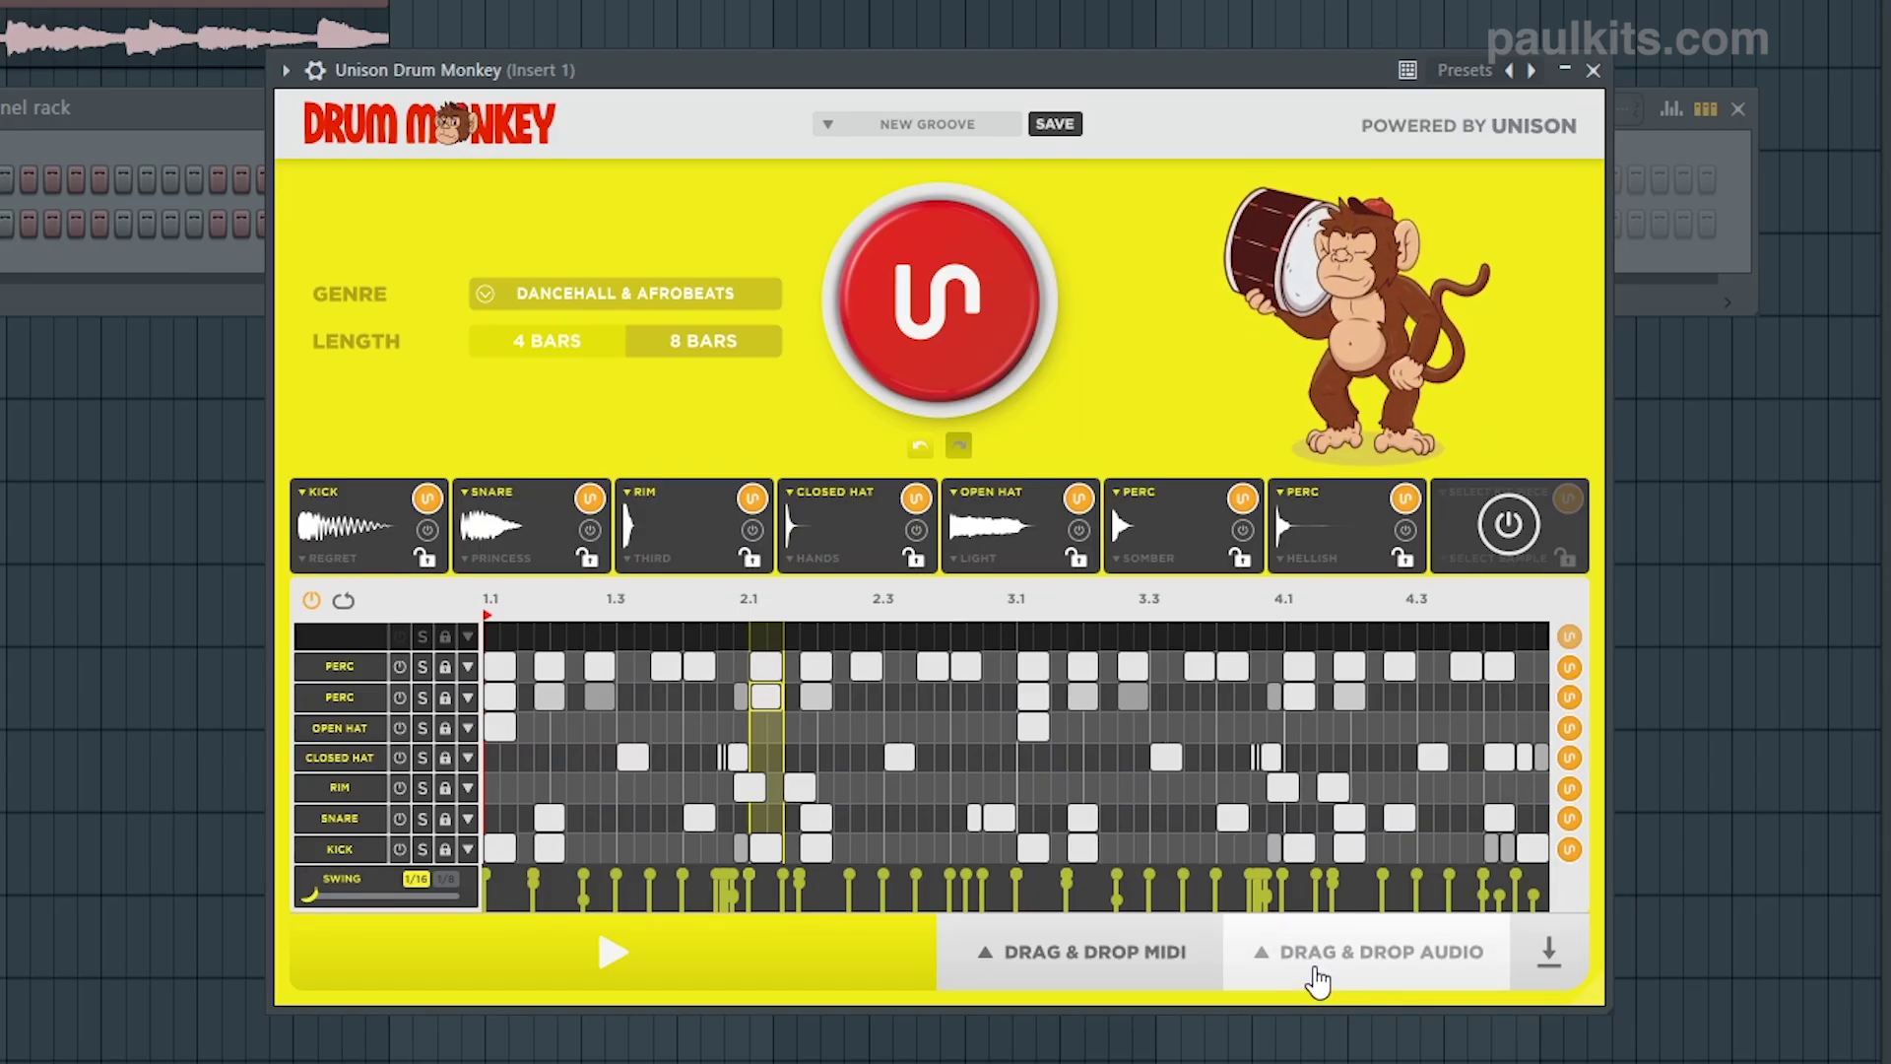
click(1314, 980)
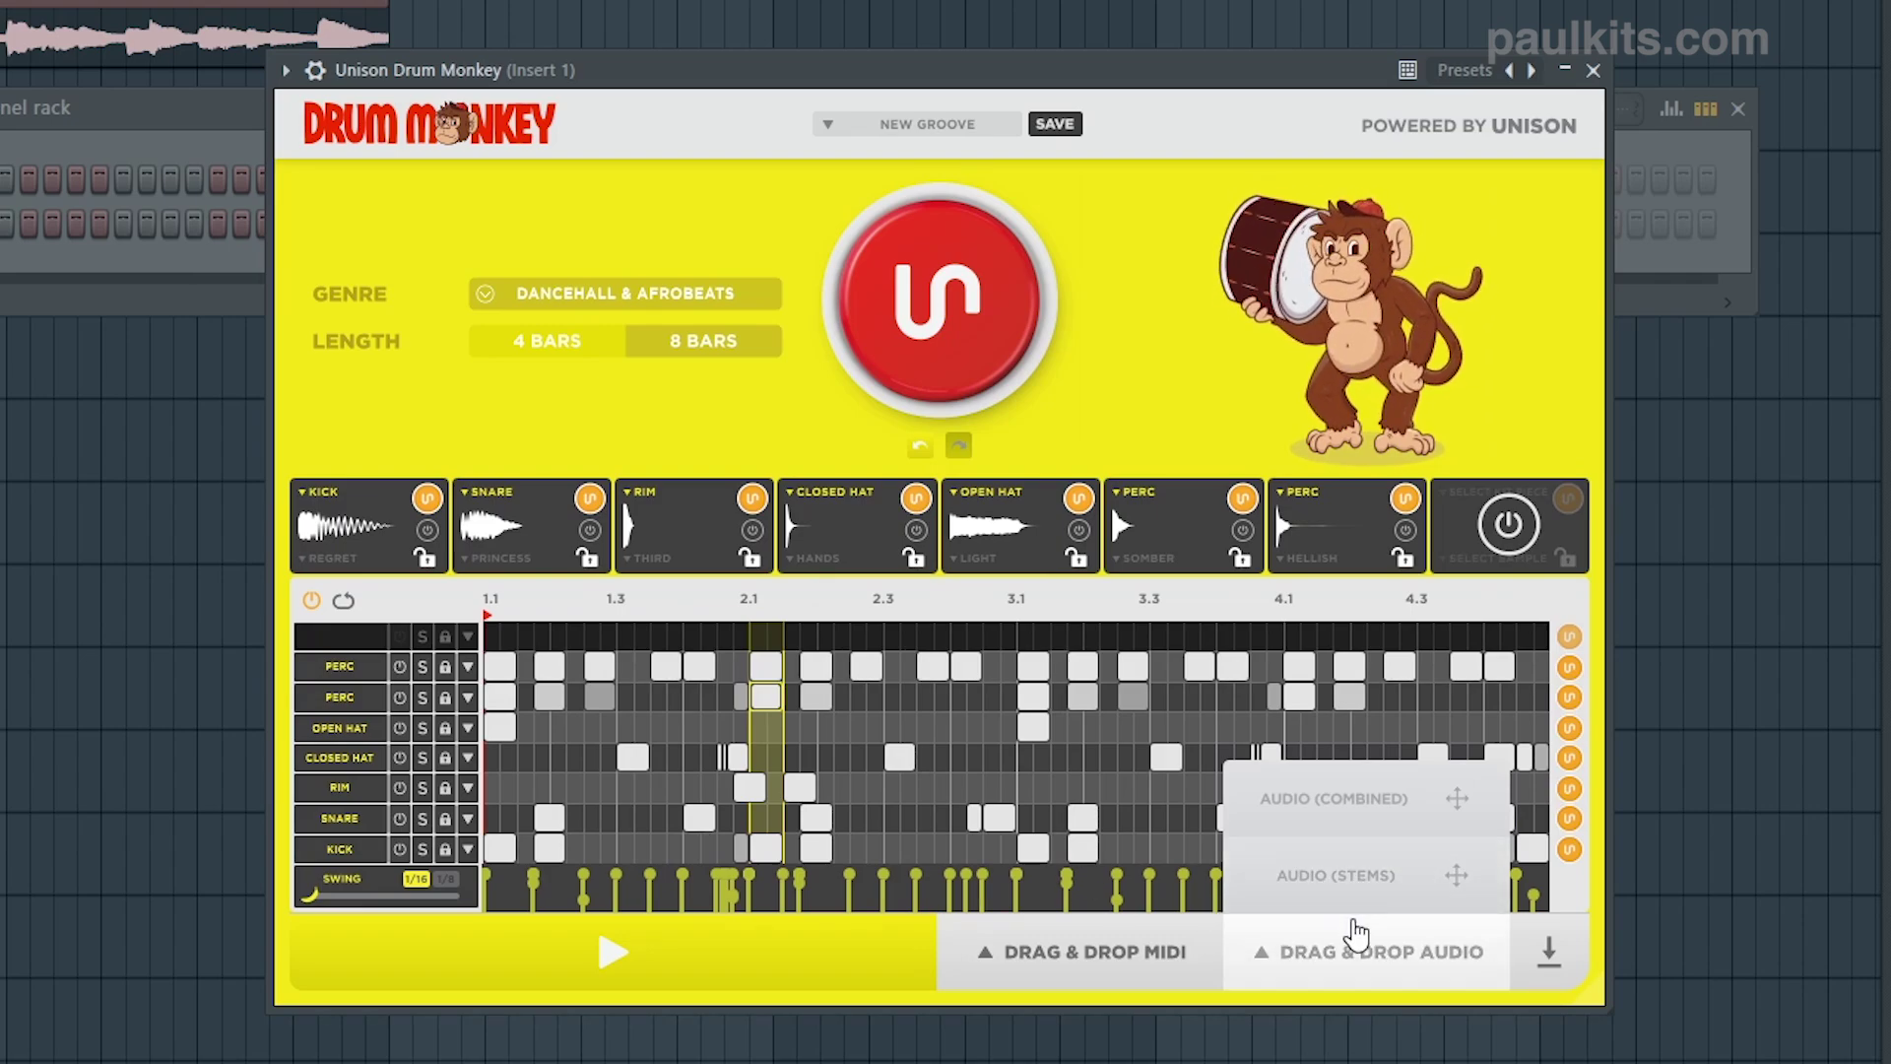
click(1397, 880)
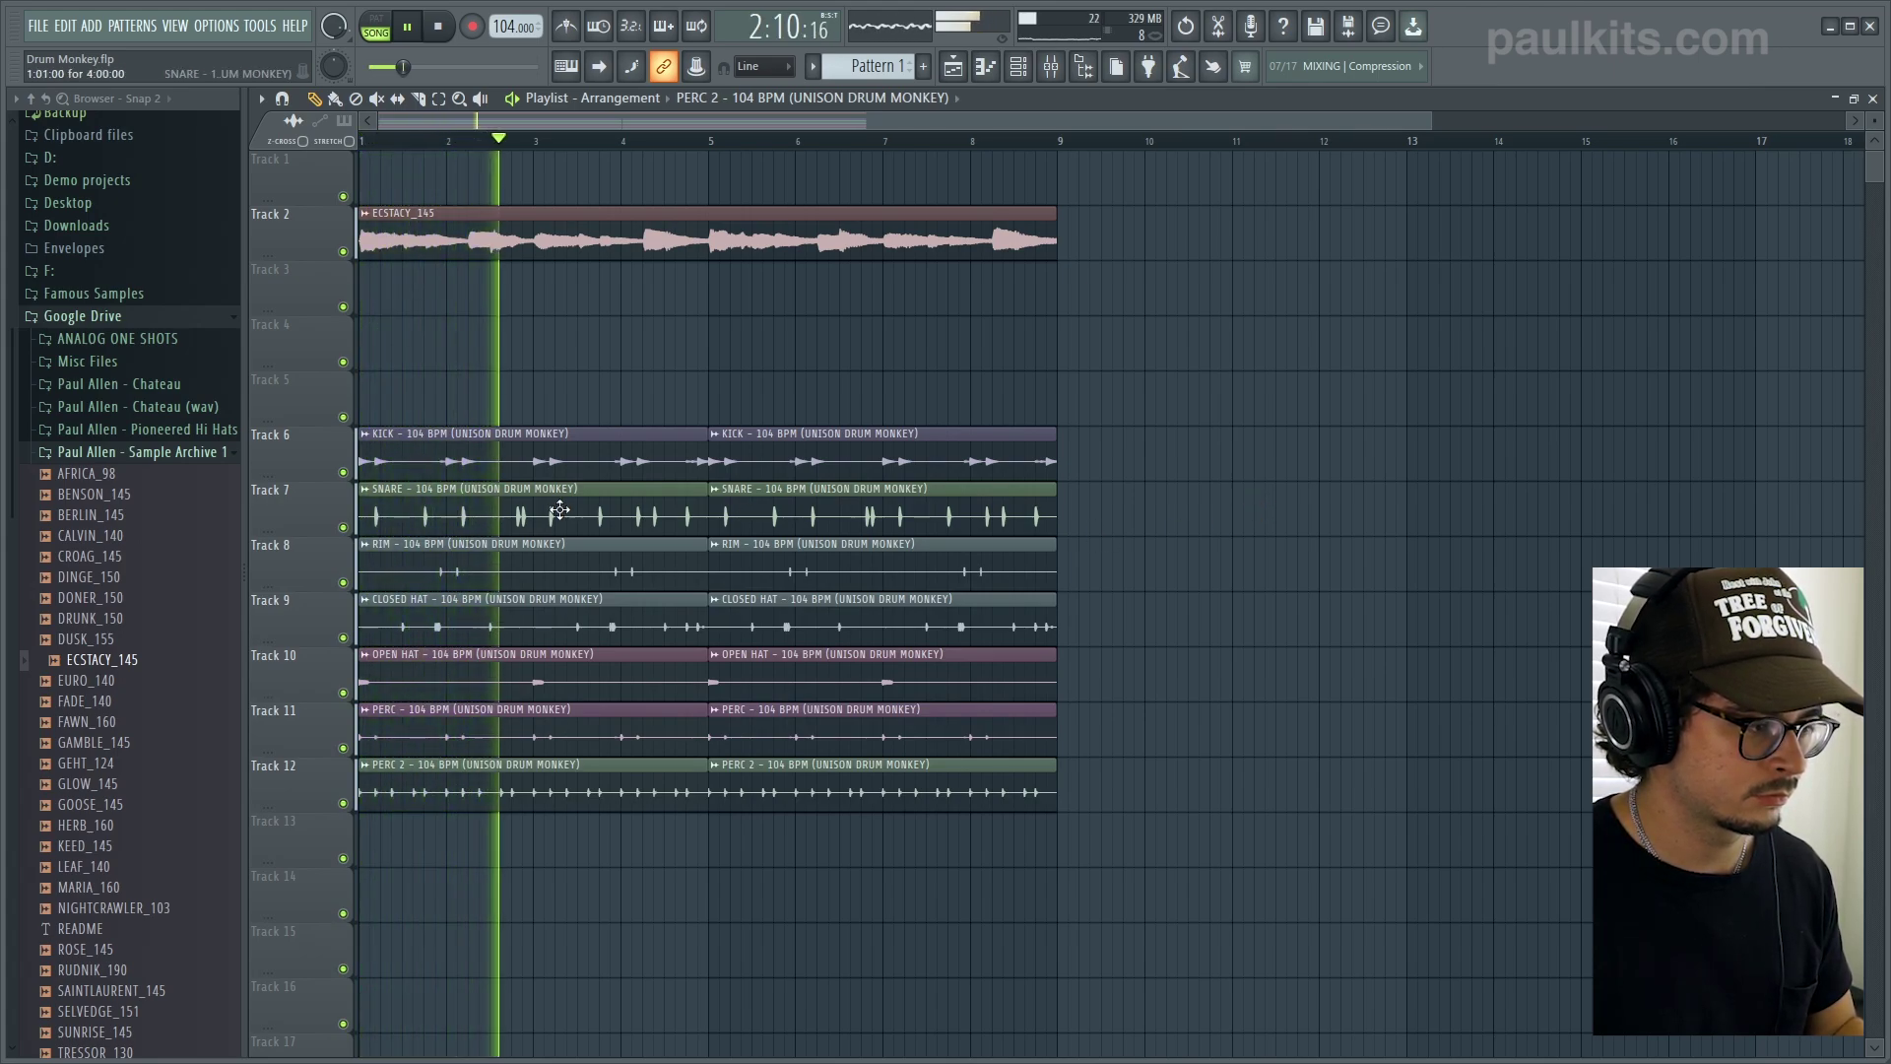
- Mute the kick, rim and closed hat stem tracks one after another during playback
click(344, 473)
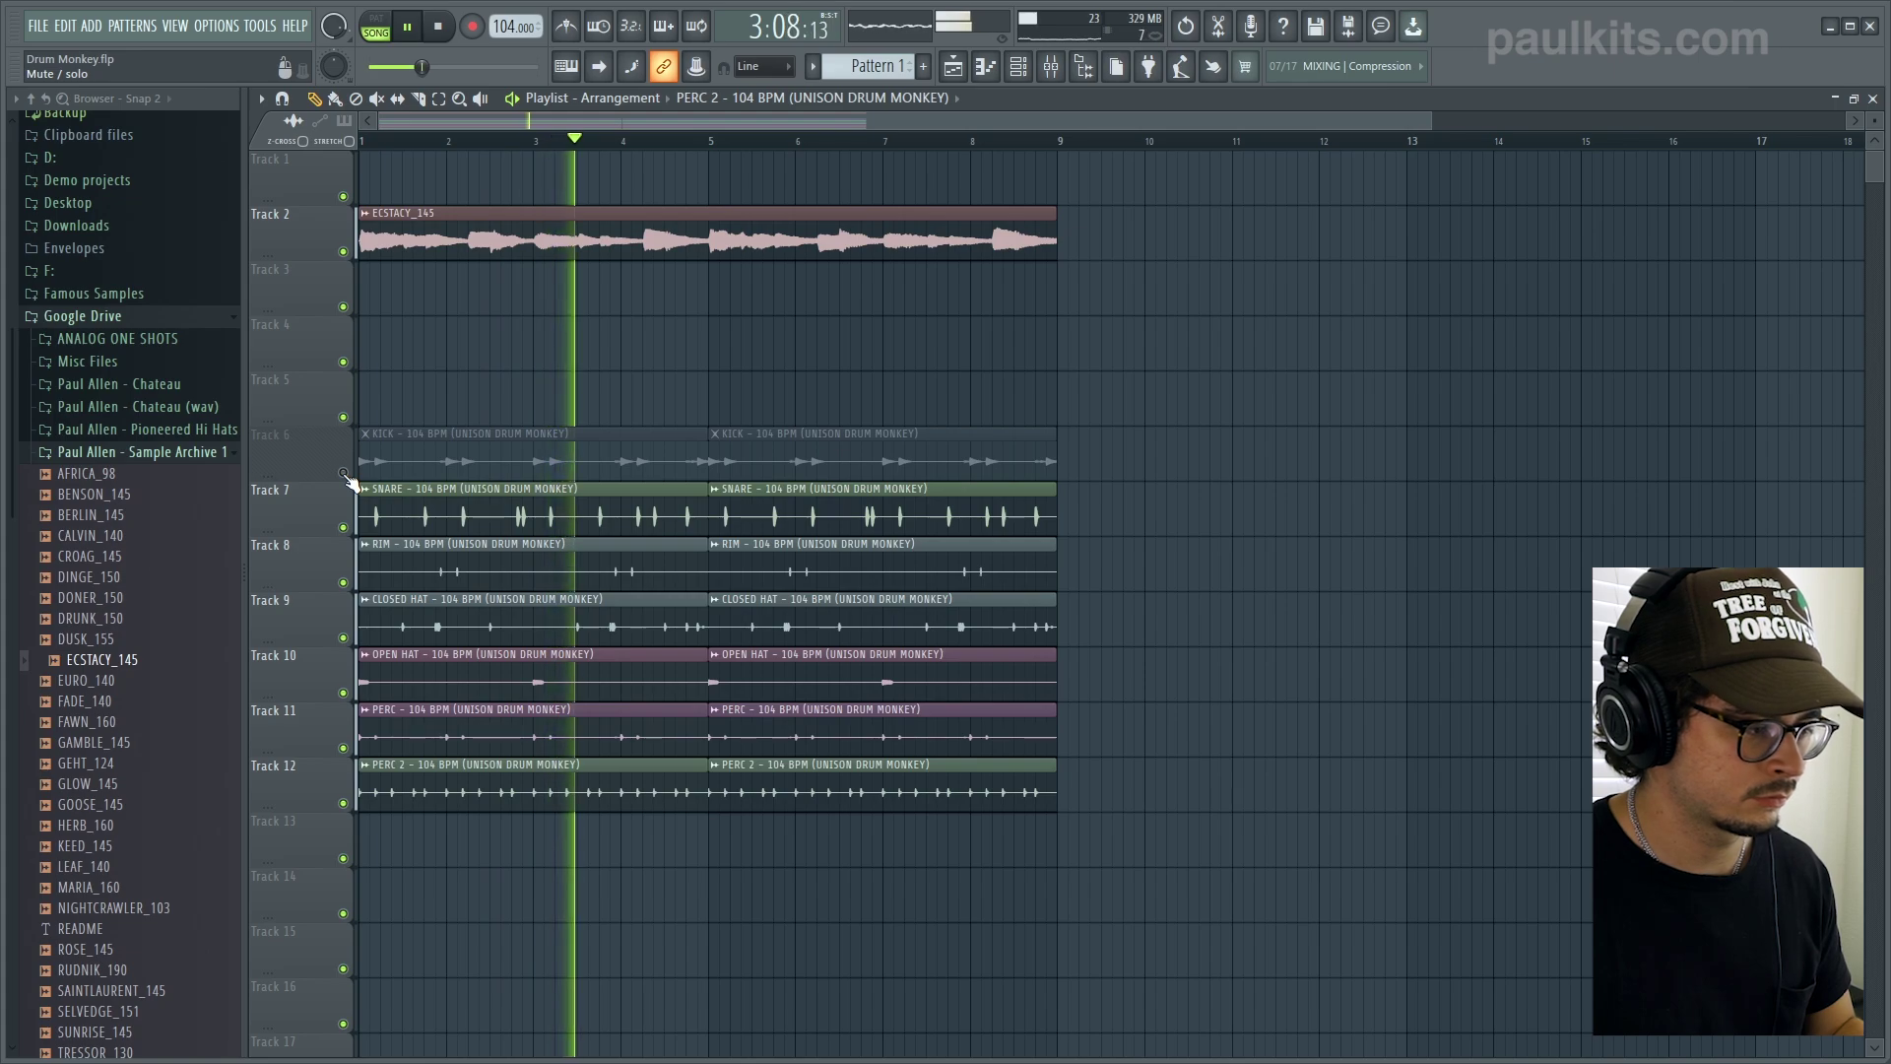
click(343, 583)
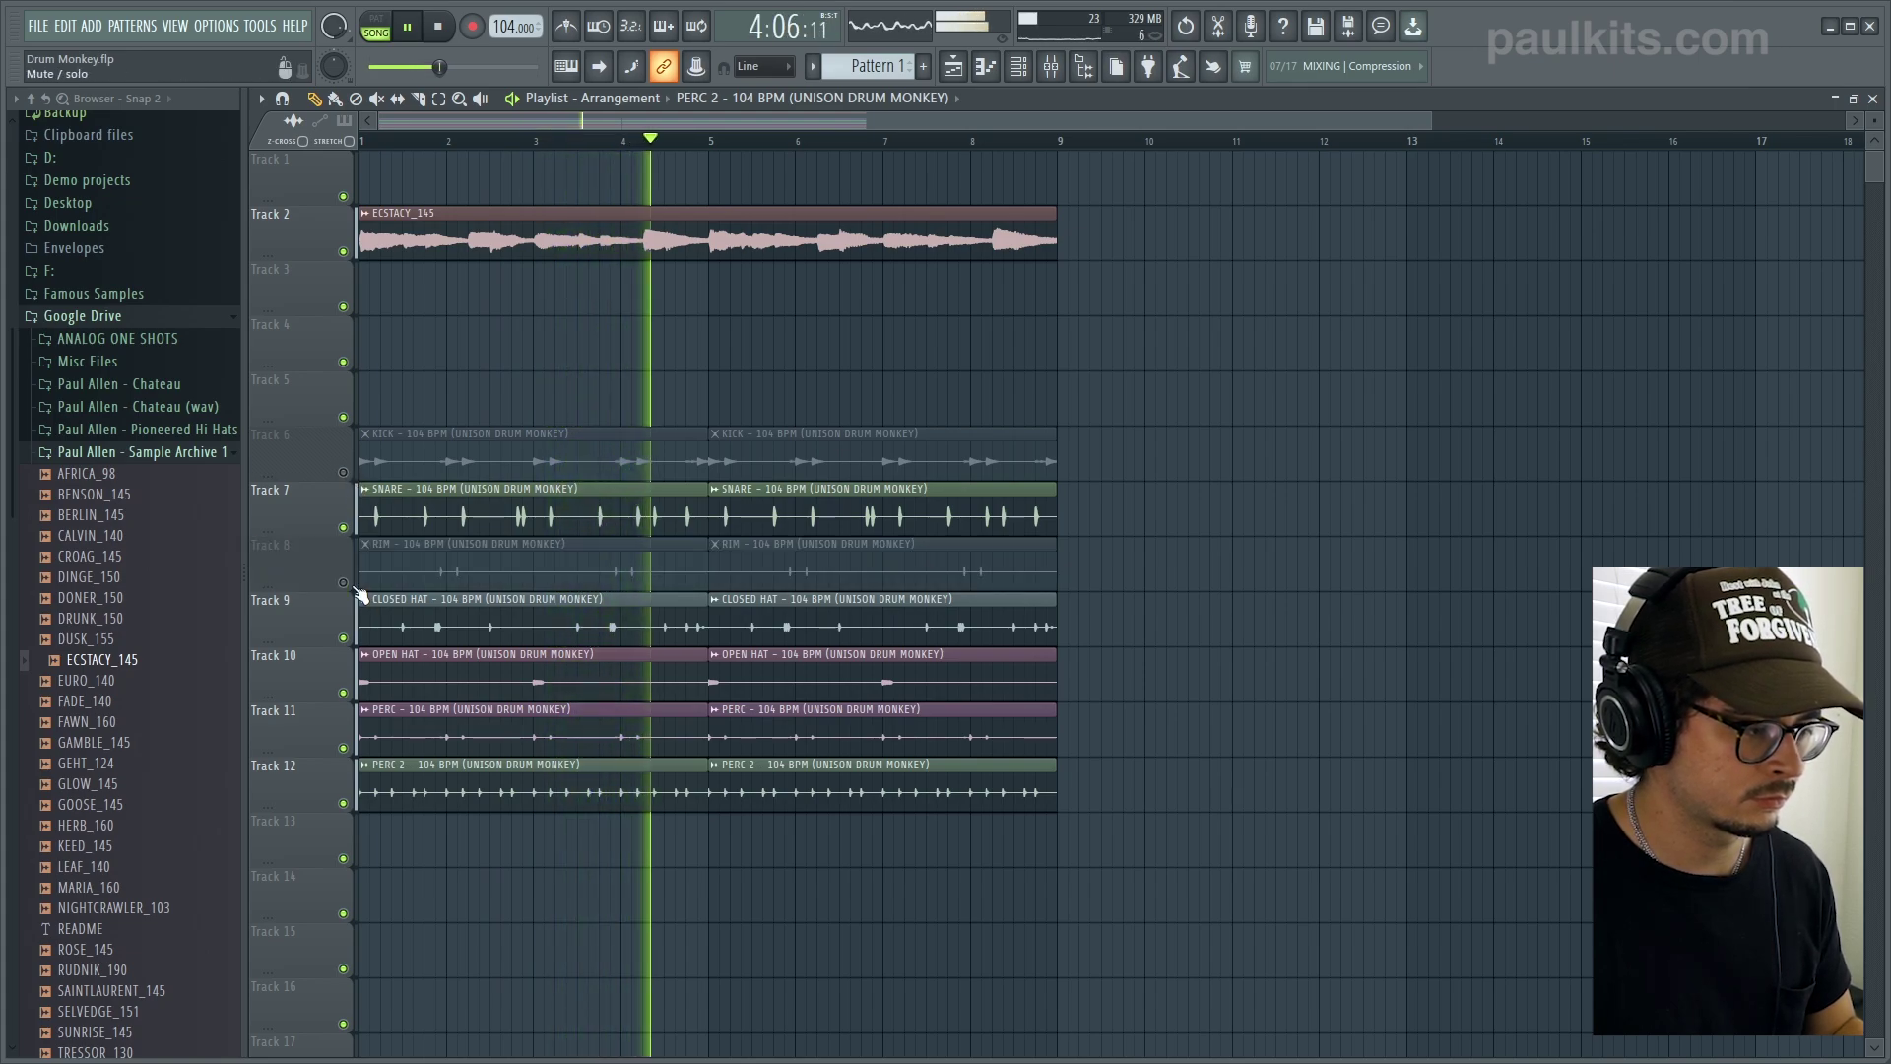
click(344, 637)
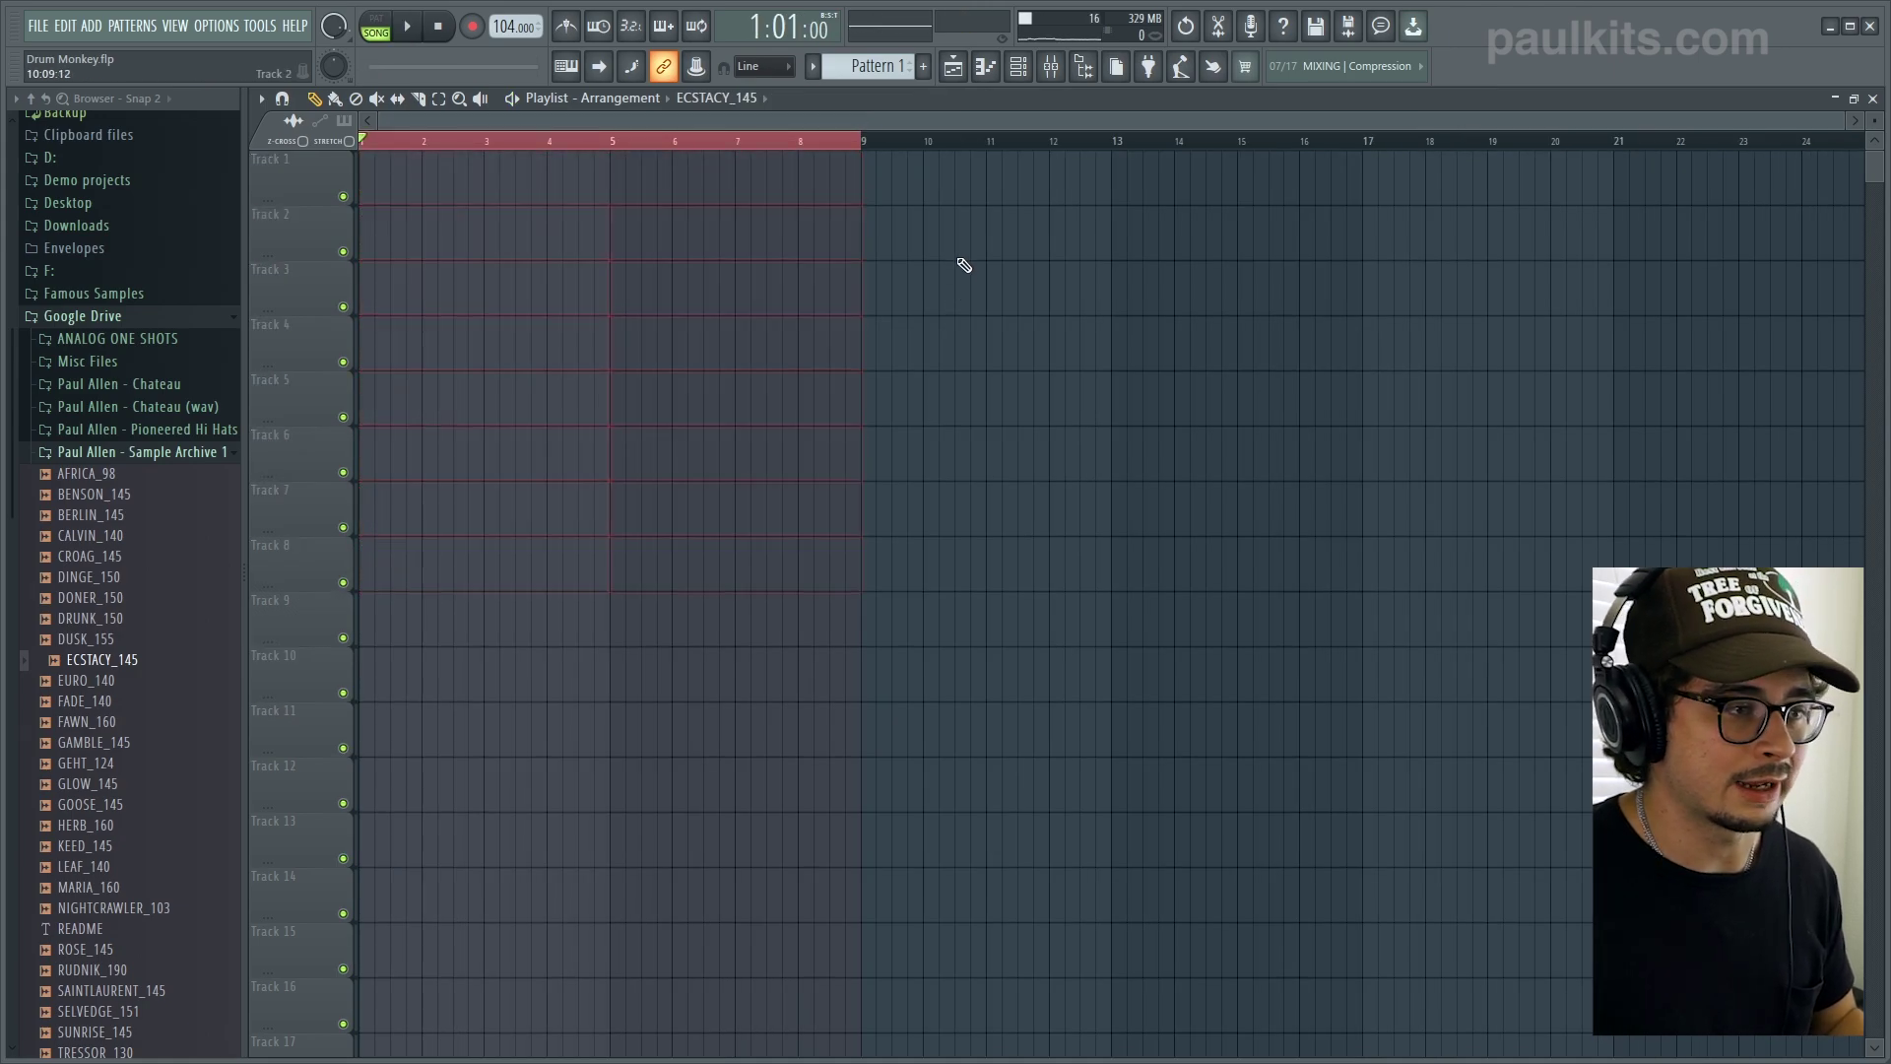
- Reopen Drum Monkey, generate a new Hip Hop & Rap groove and listen to it at a project tempo of 140 BPM
click(1021, 67)
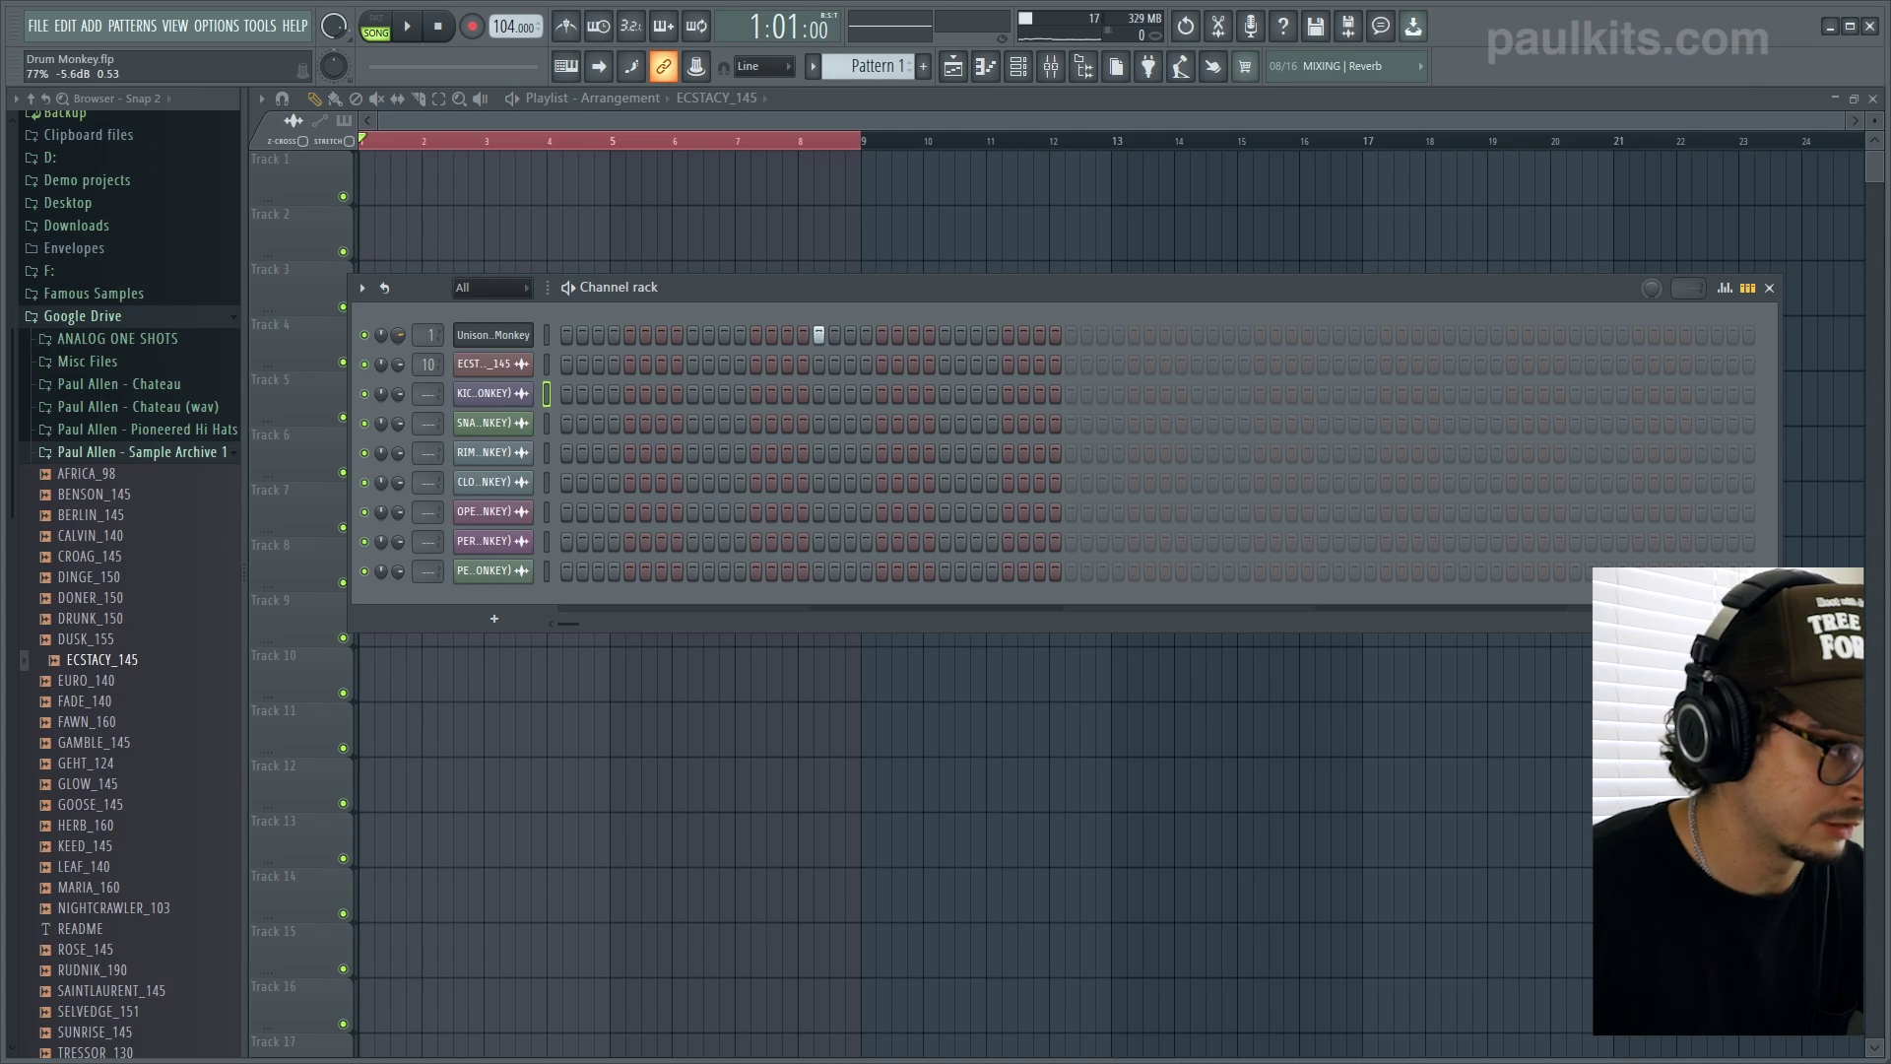
click(522, 337)
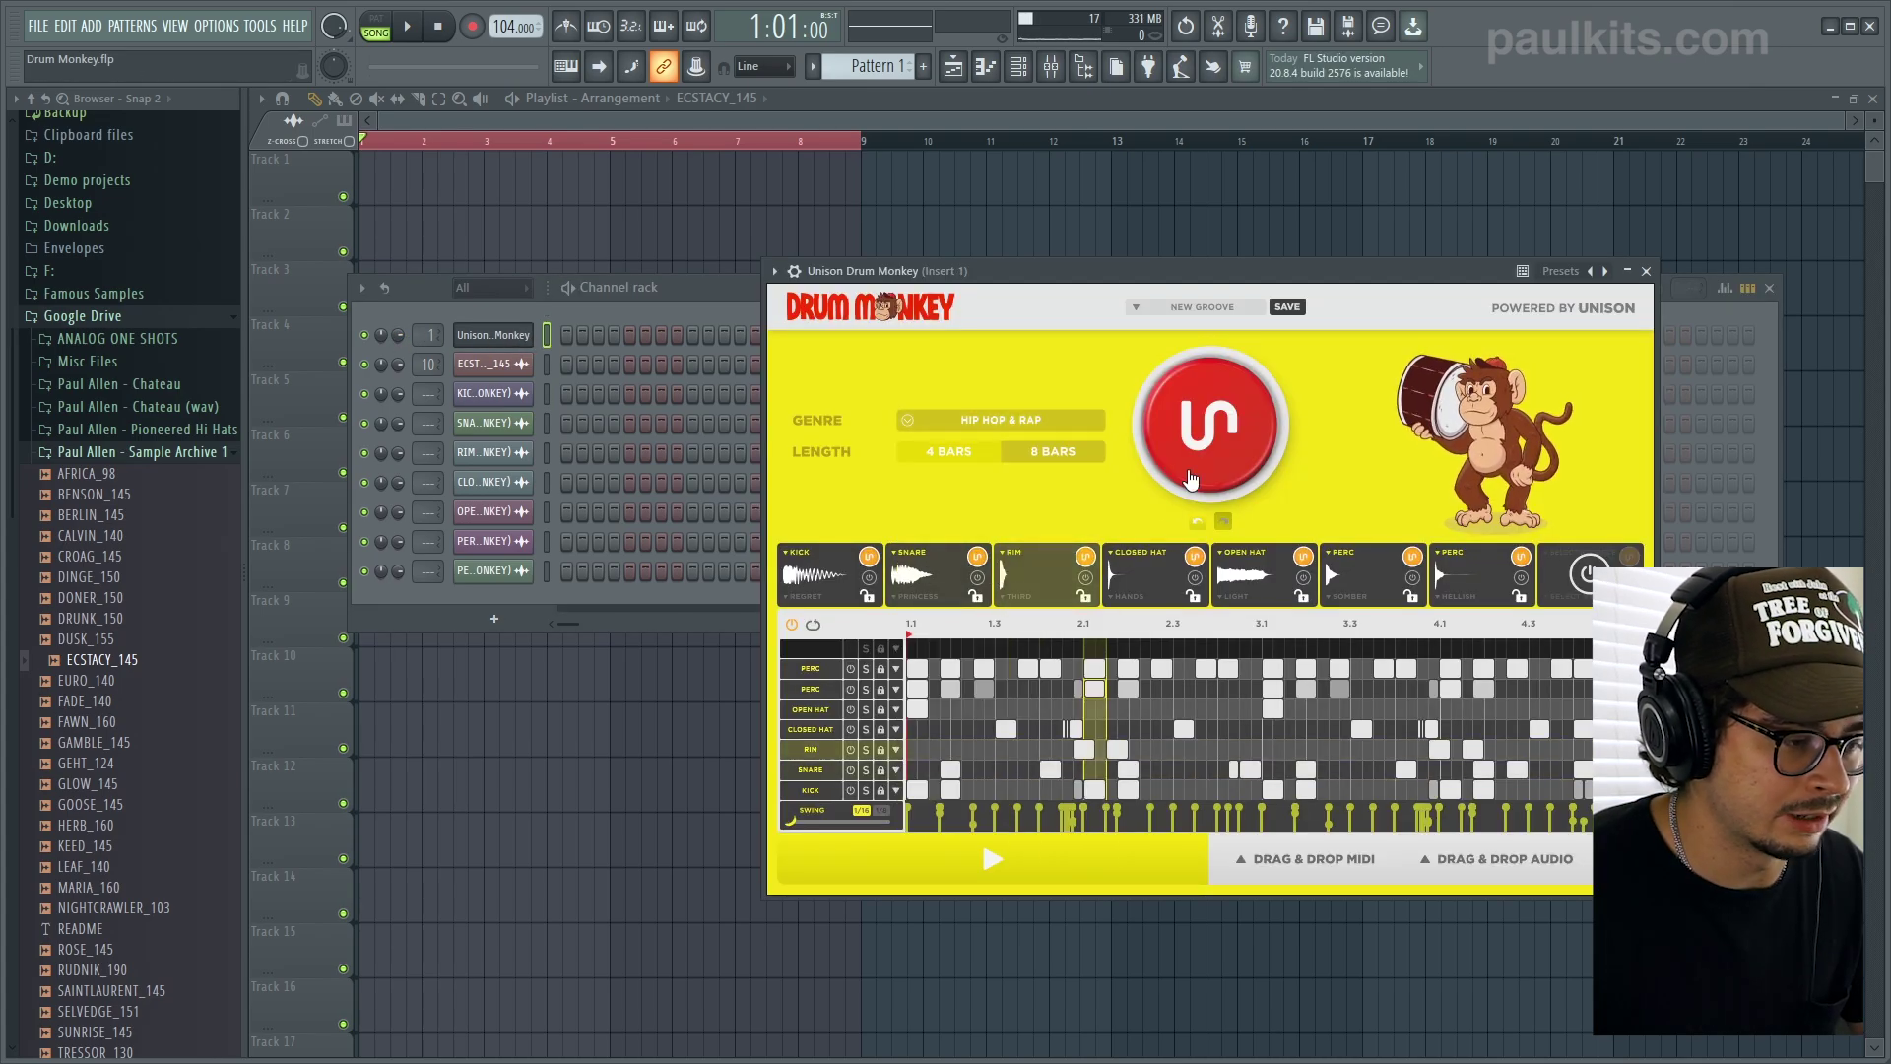
click(1210, 424)
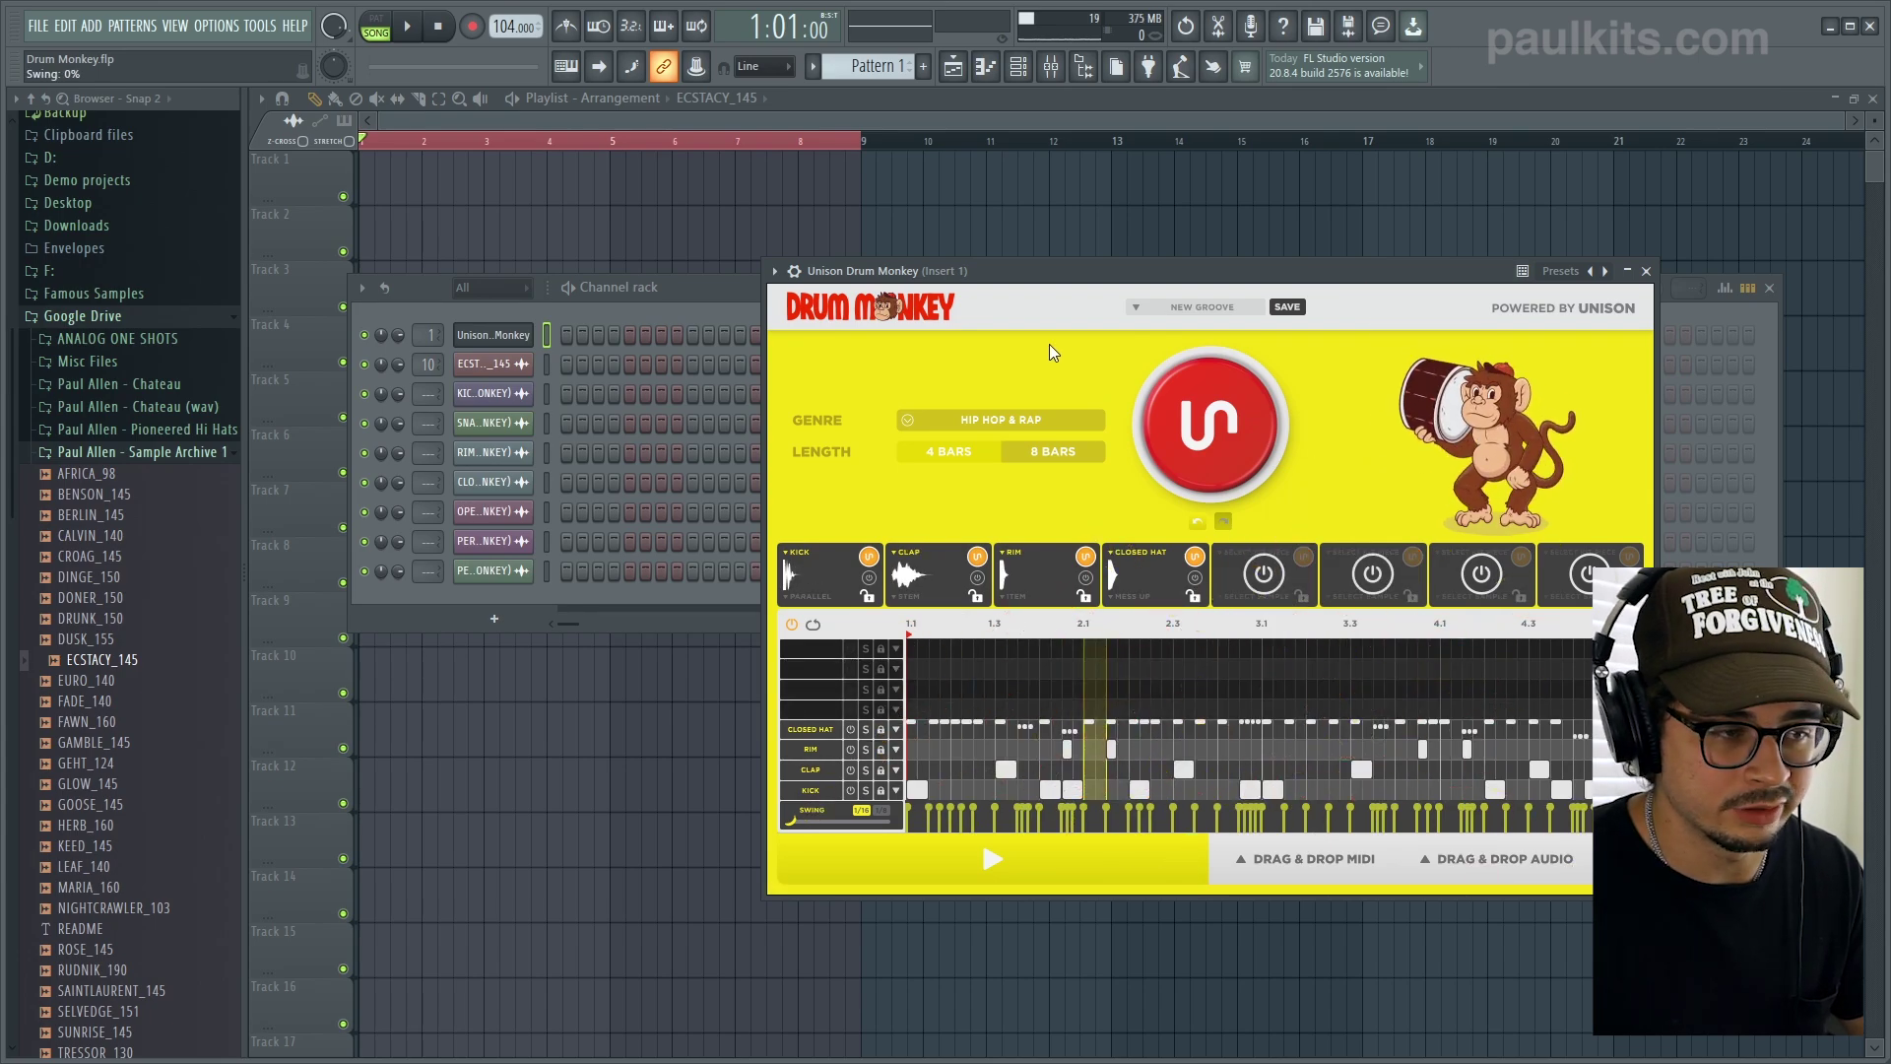
key(space)
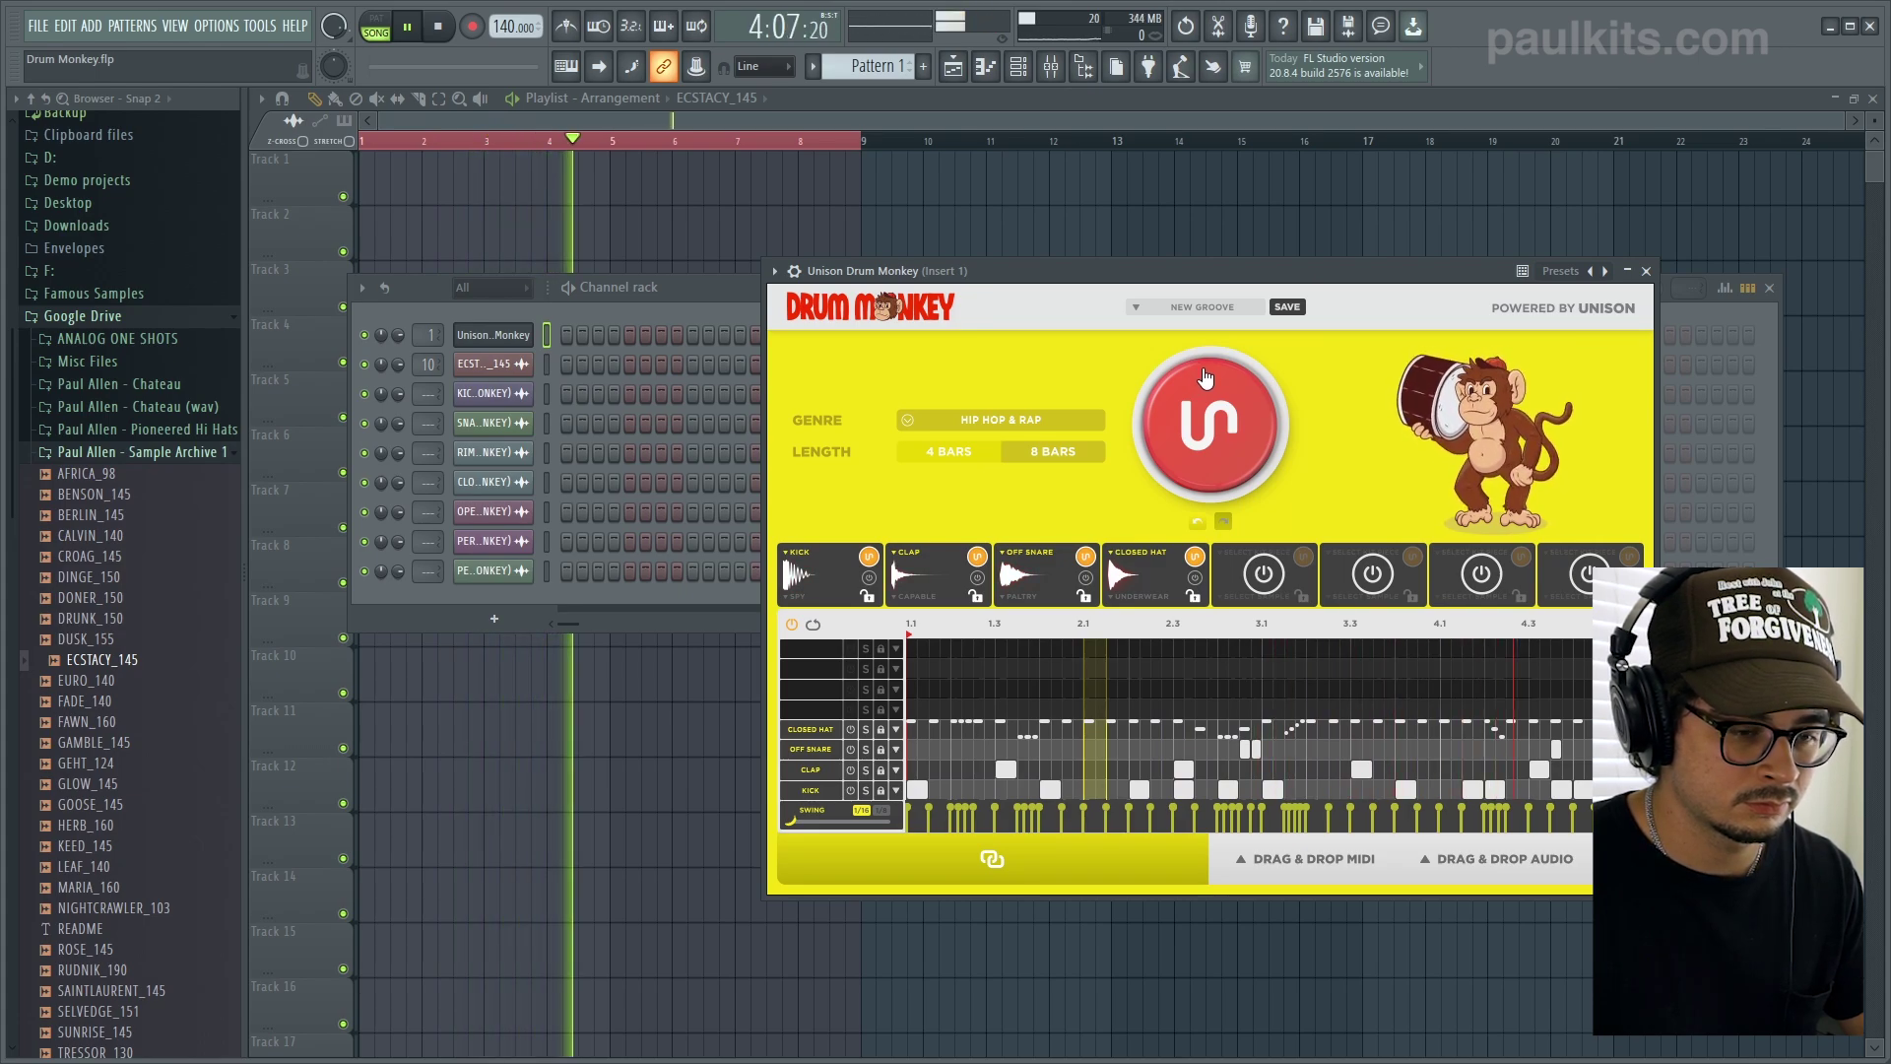
click(442, 29)
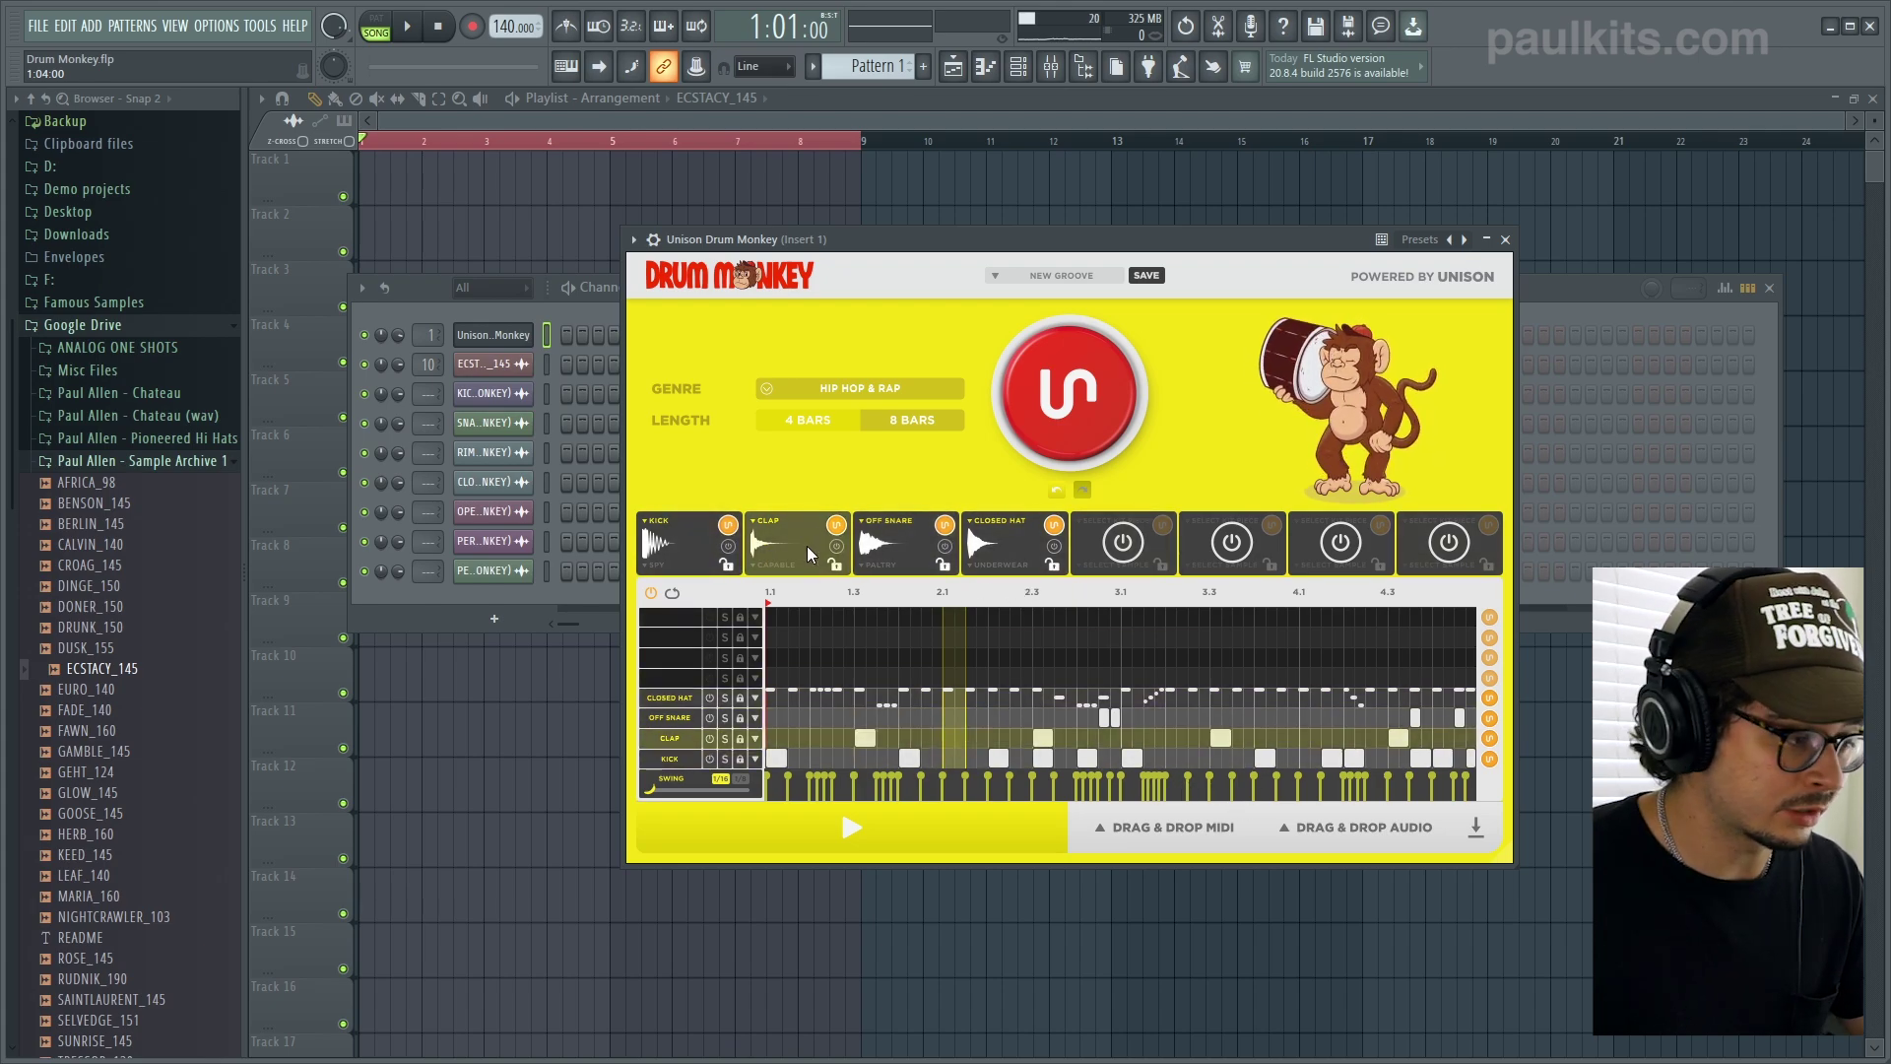
- Load Scab Sounds samples onto the kick, clap, closed hat and off snare, with SLAP CLAP for the clap and SNARE 2 for the off snare, and audition the groove
drag(807, 545, 150, 480)
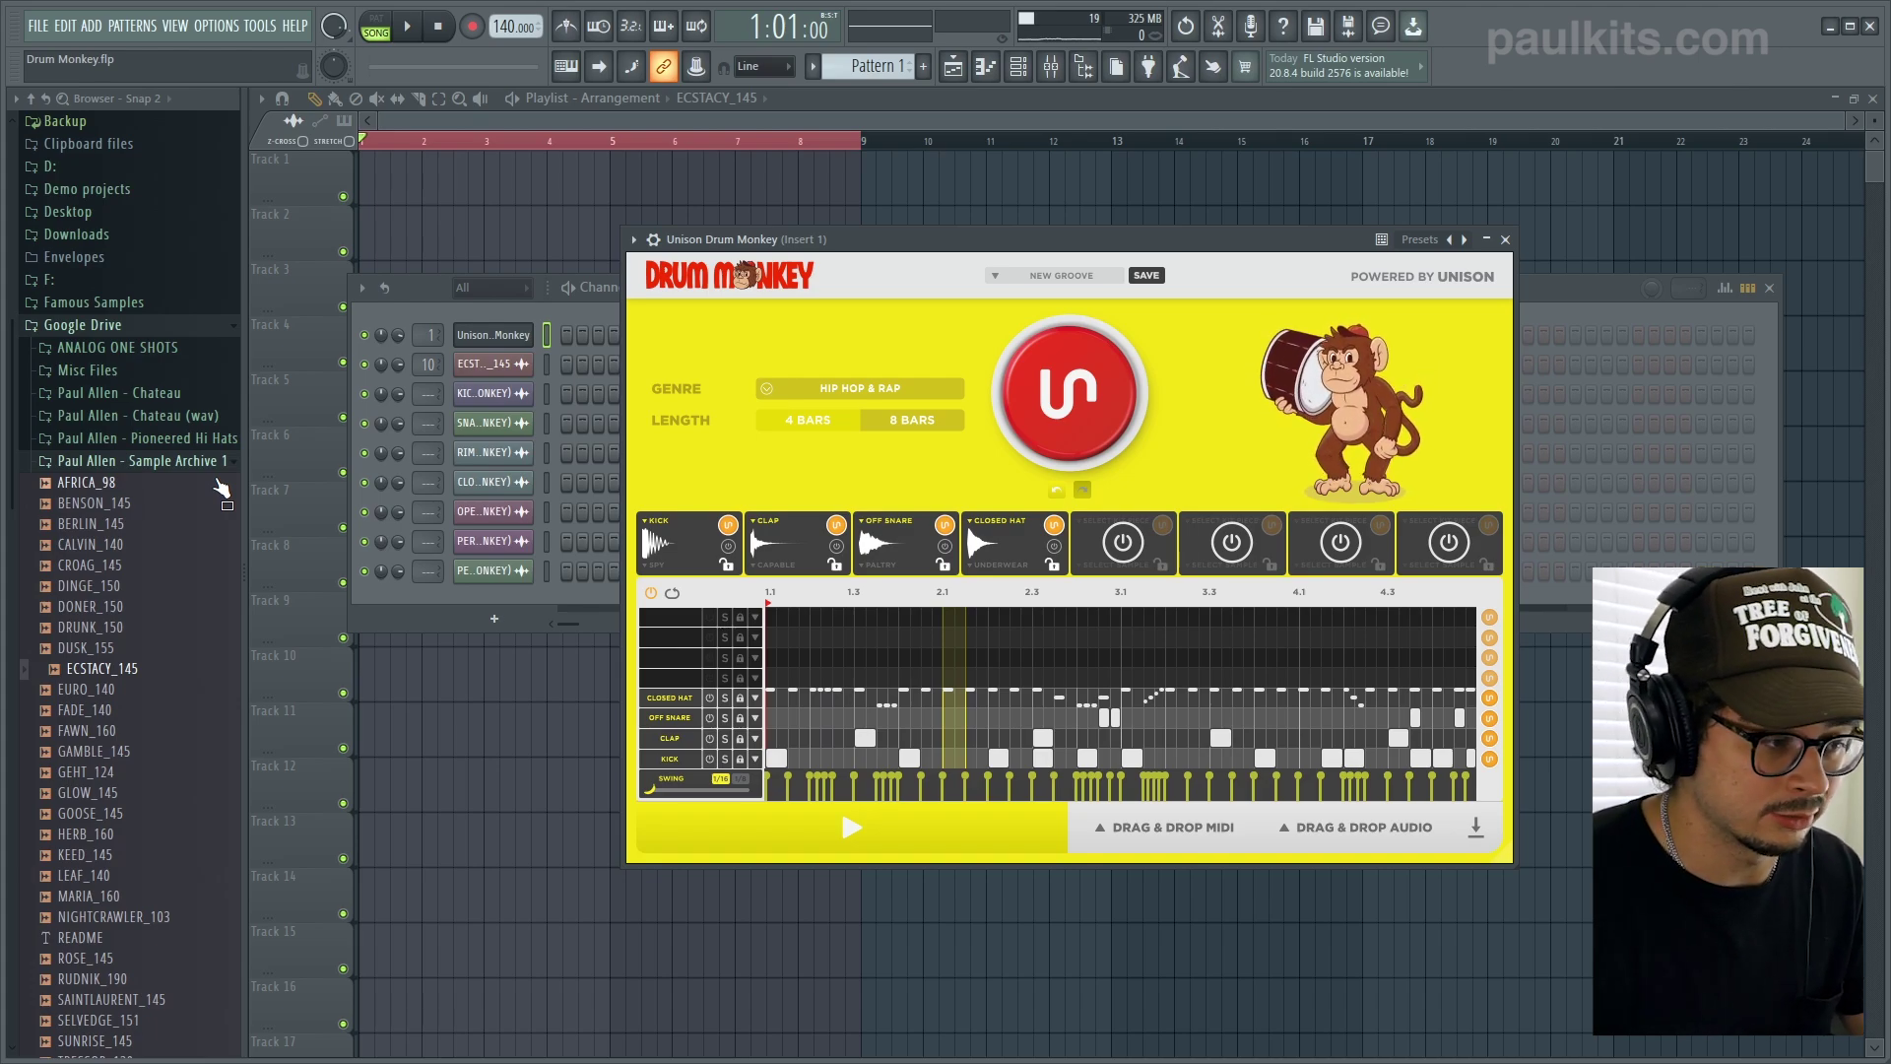
drag(219, 467, 202, 375)
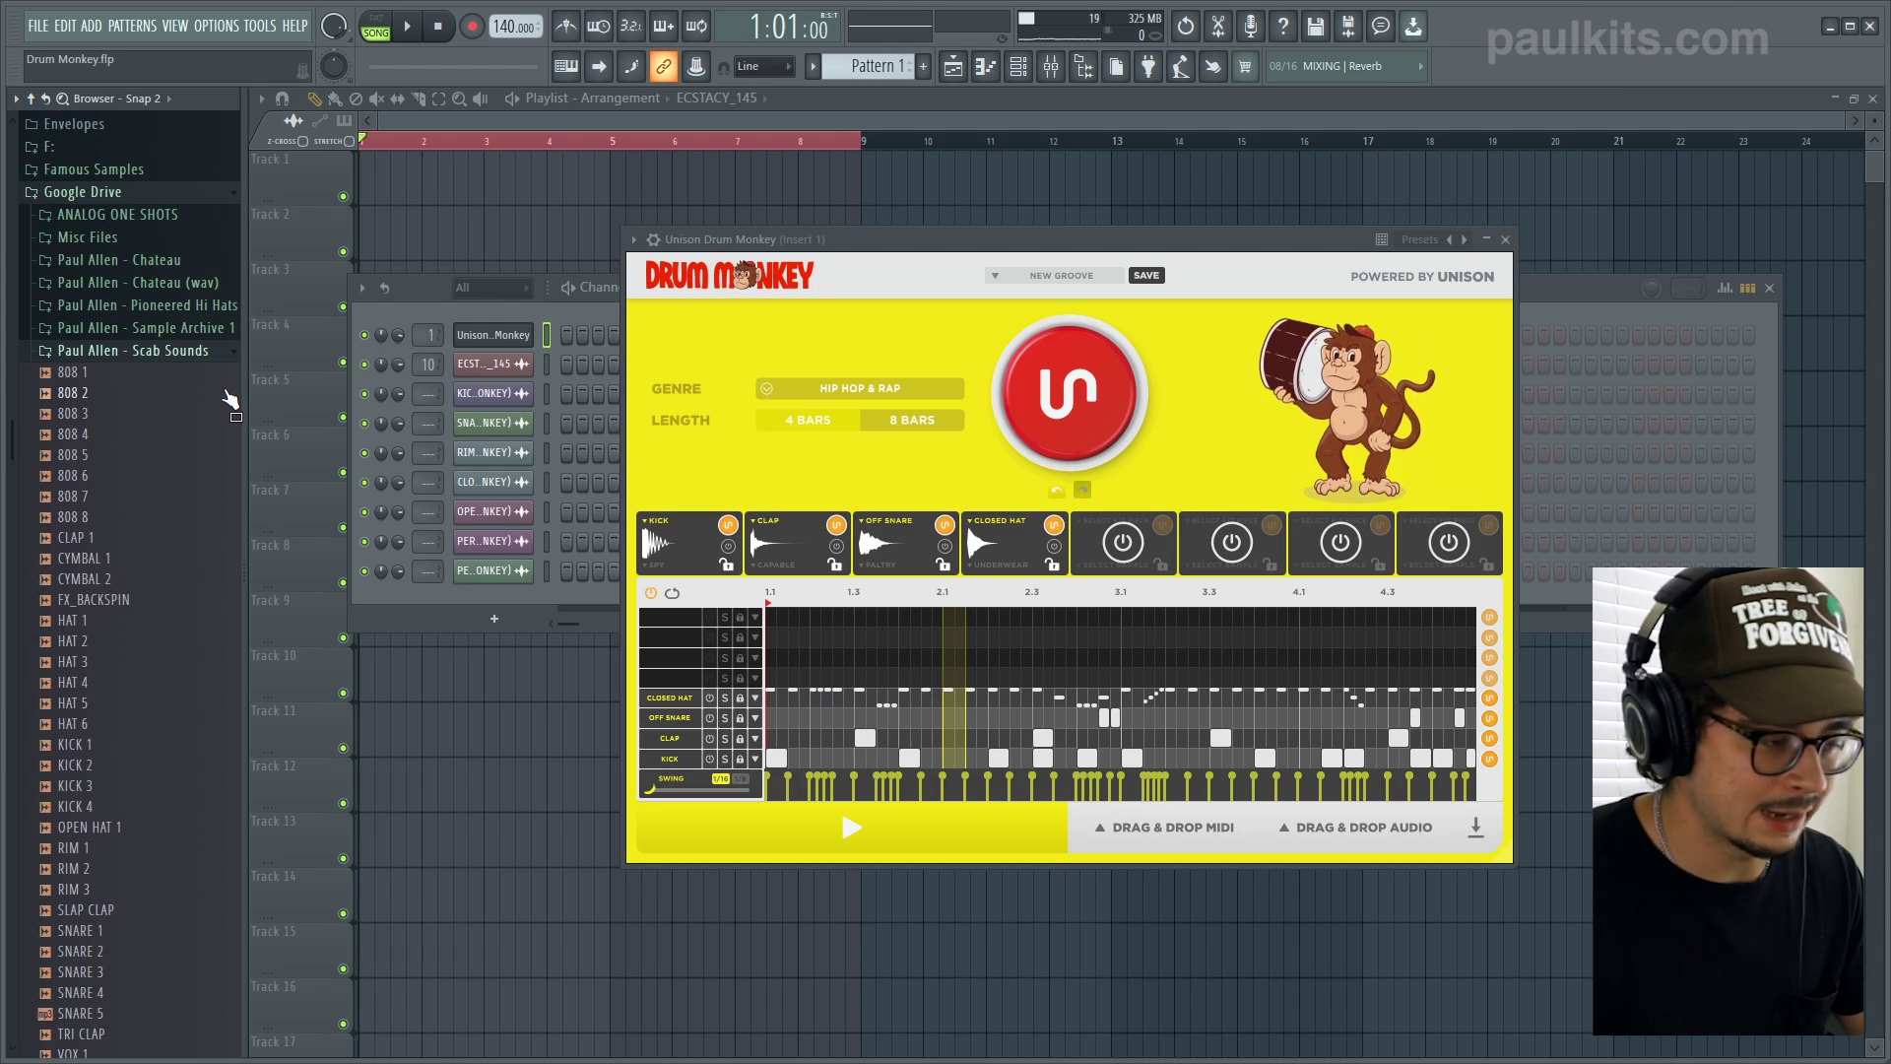
scroll(118, 473, down, 2)
drag(113, 463, 165, 541)
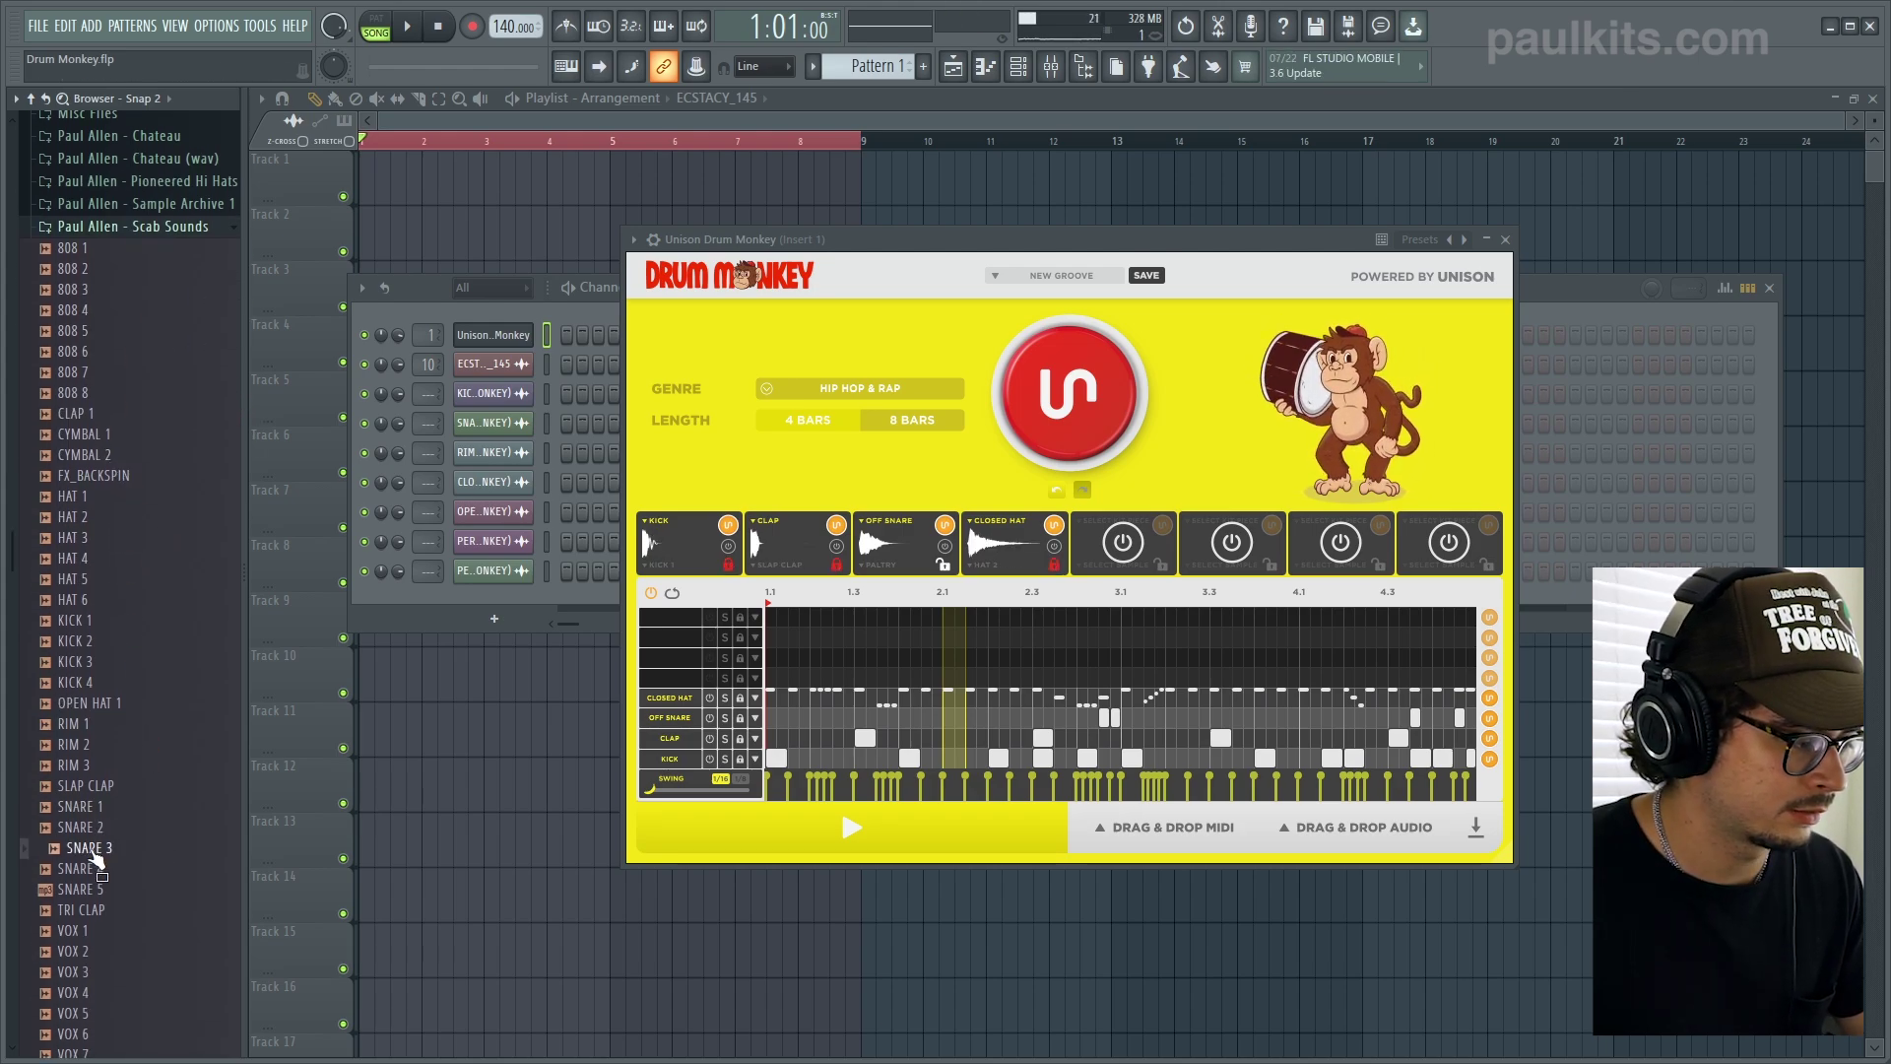
drag(84, 826, 918, 532)
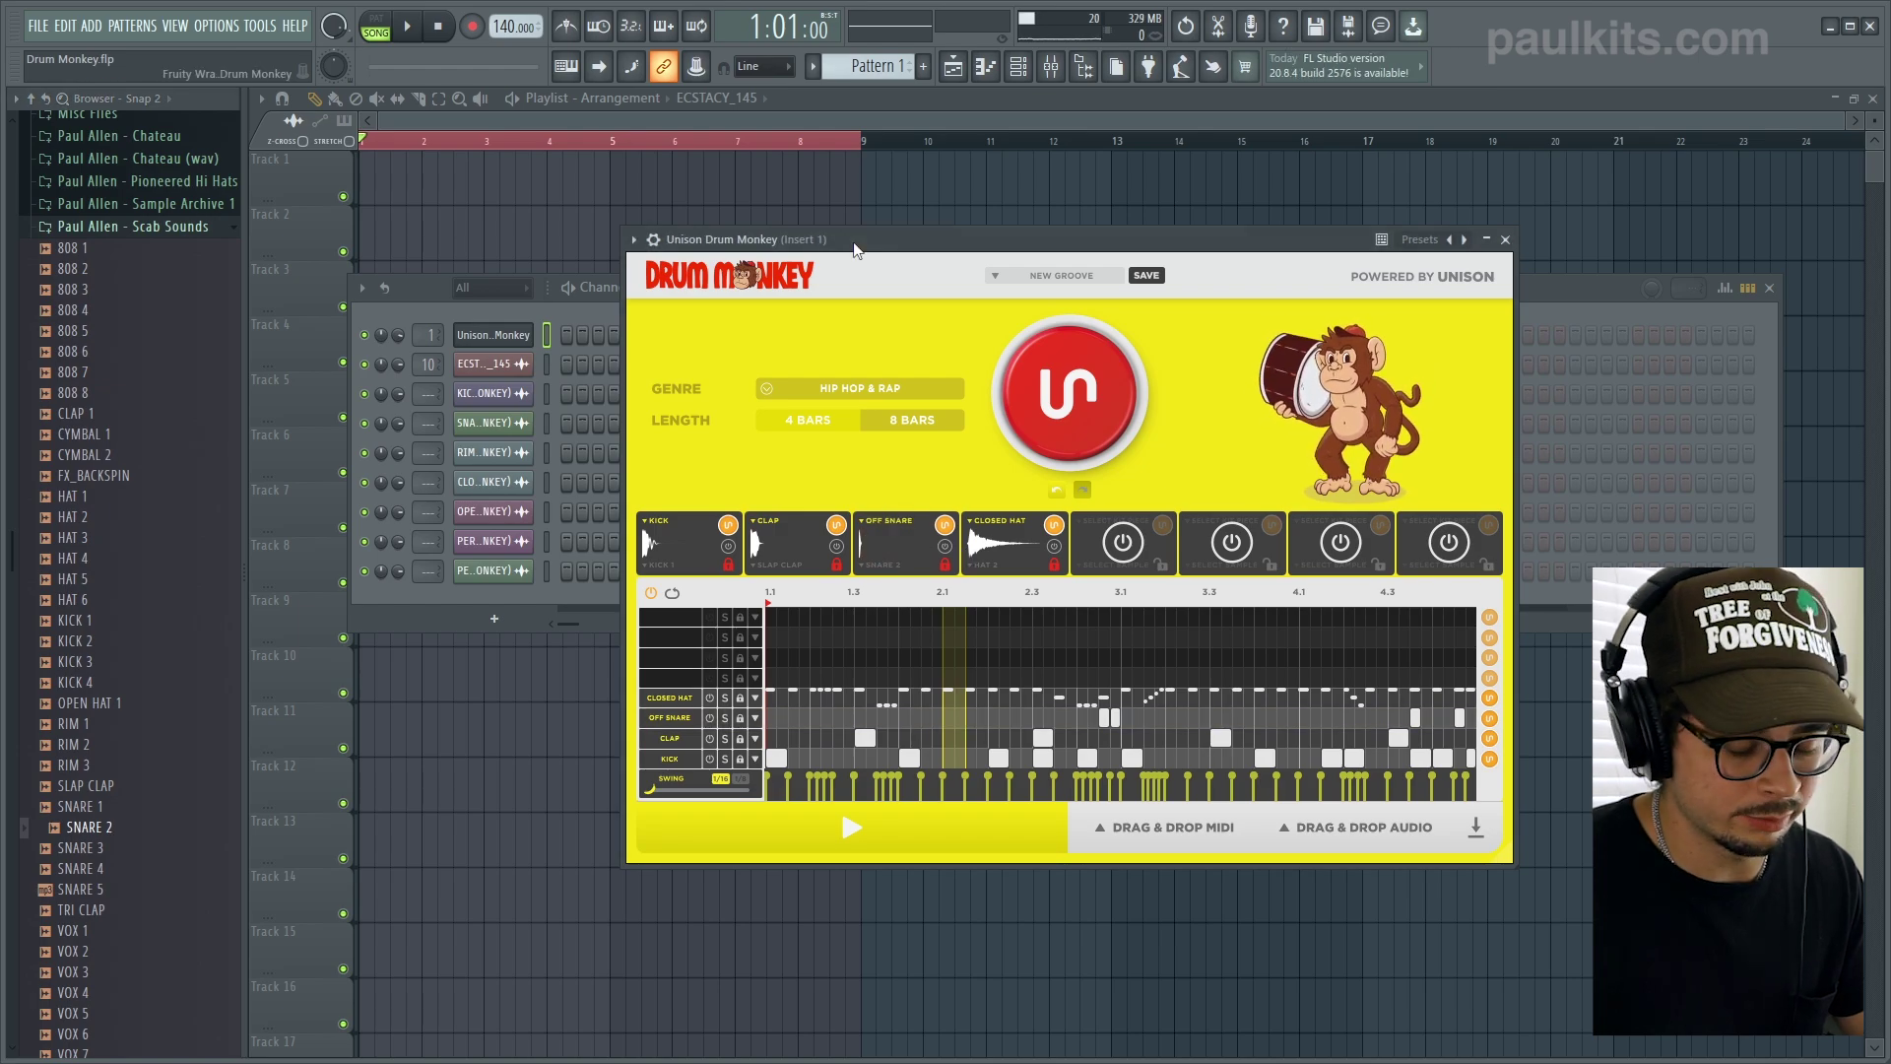
key(space)
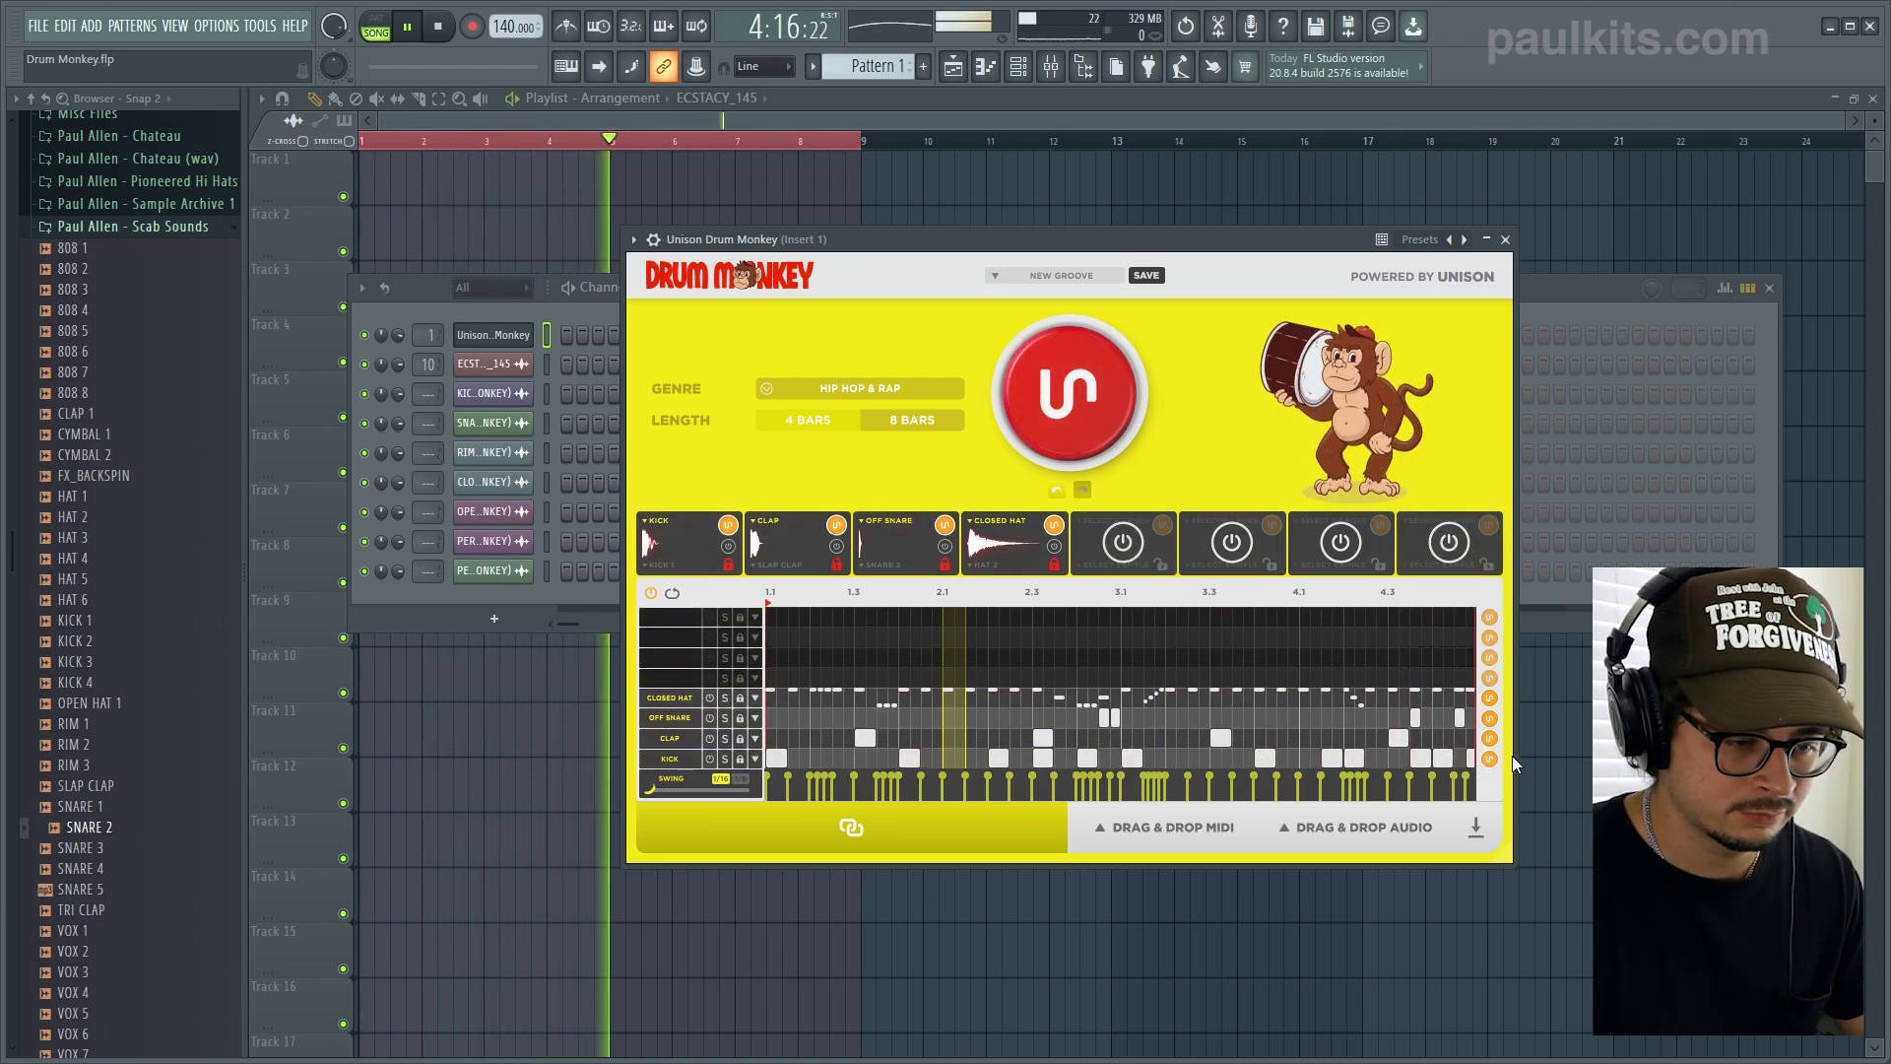
key(space)
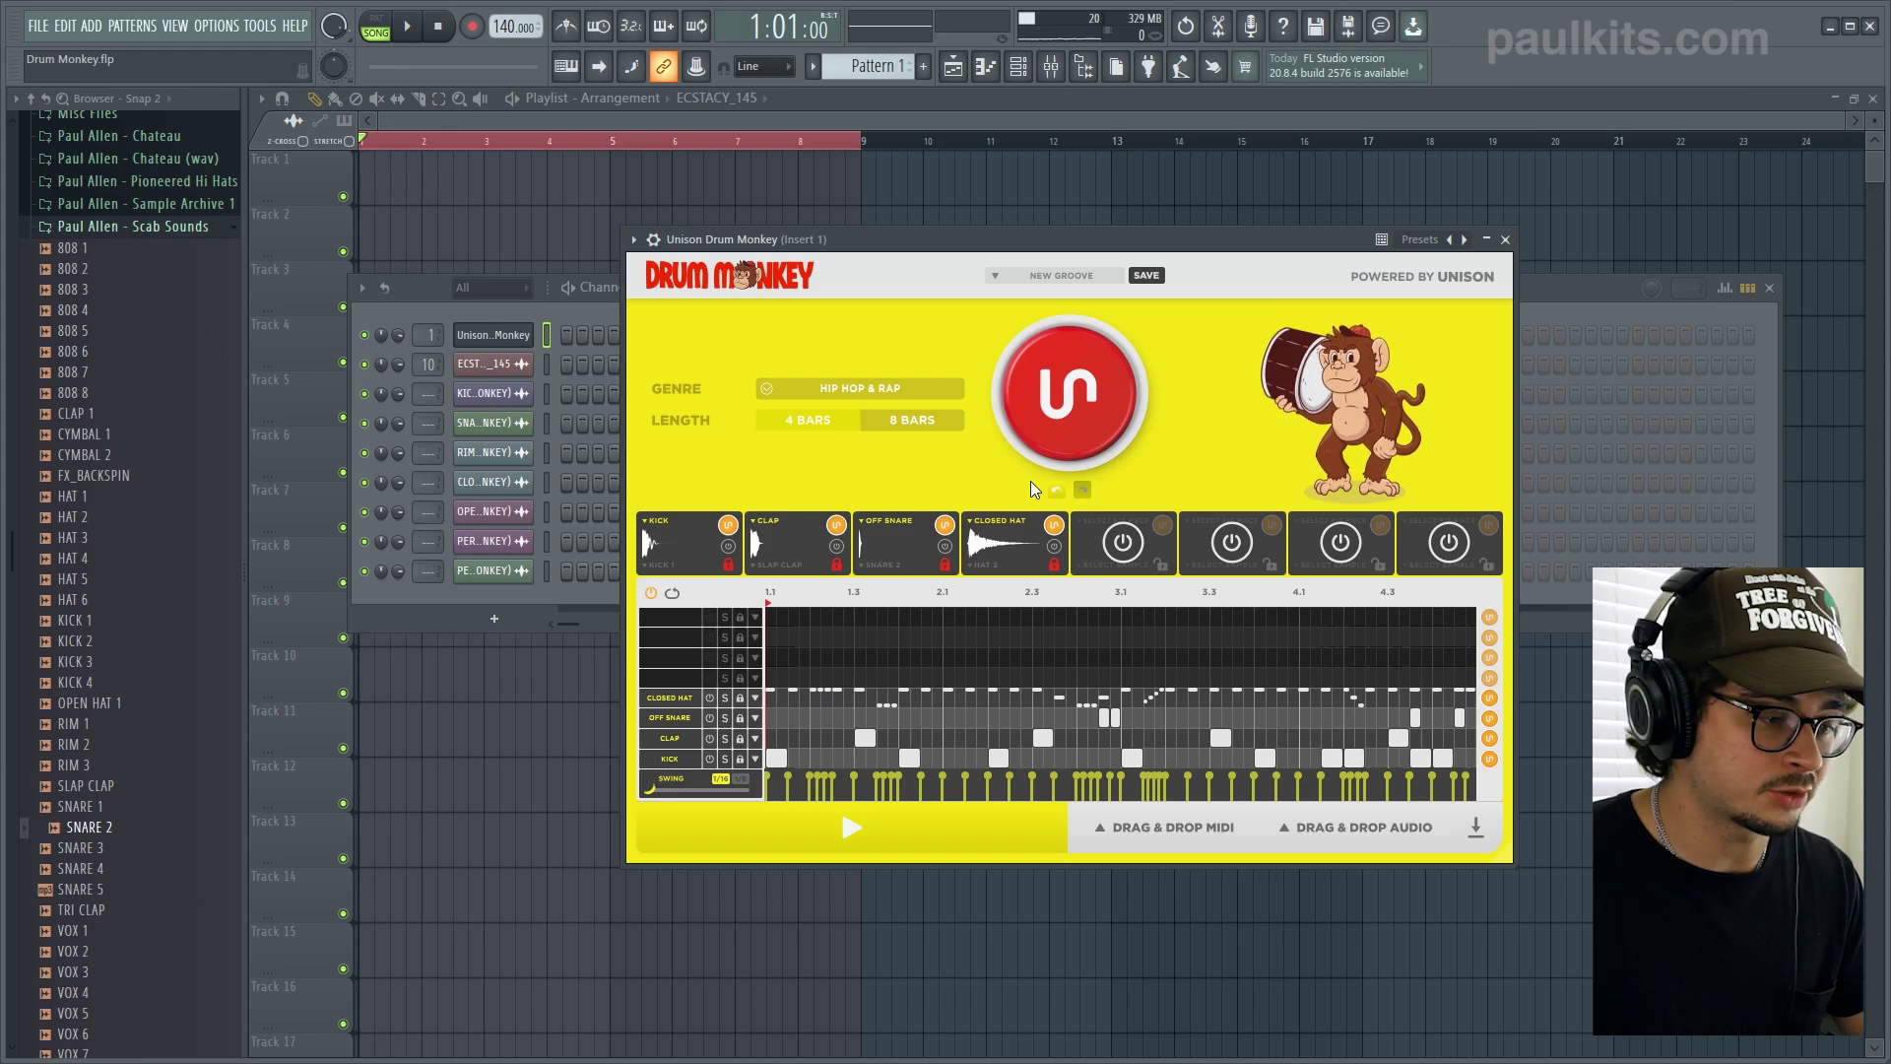
- Generate several new Hip Hop & Rap grooves around the locked custom samples, listening to each one
click(1110, 416)
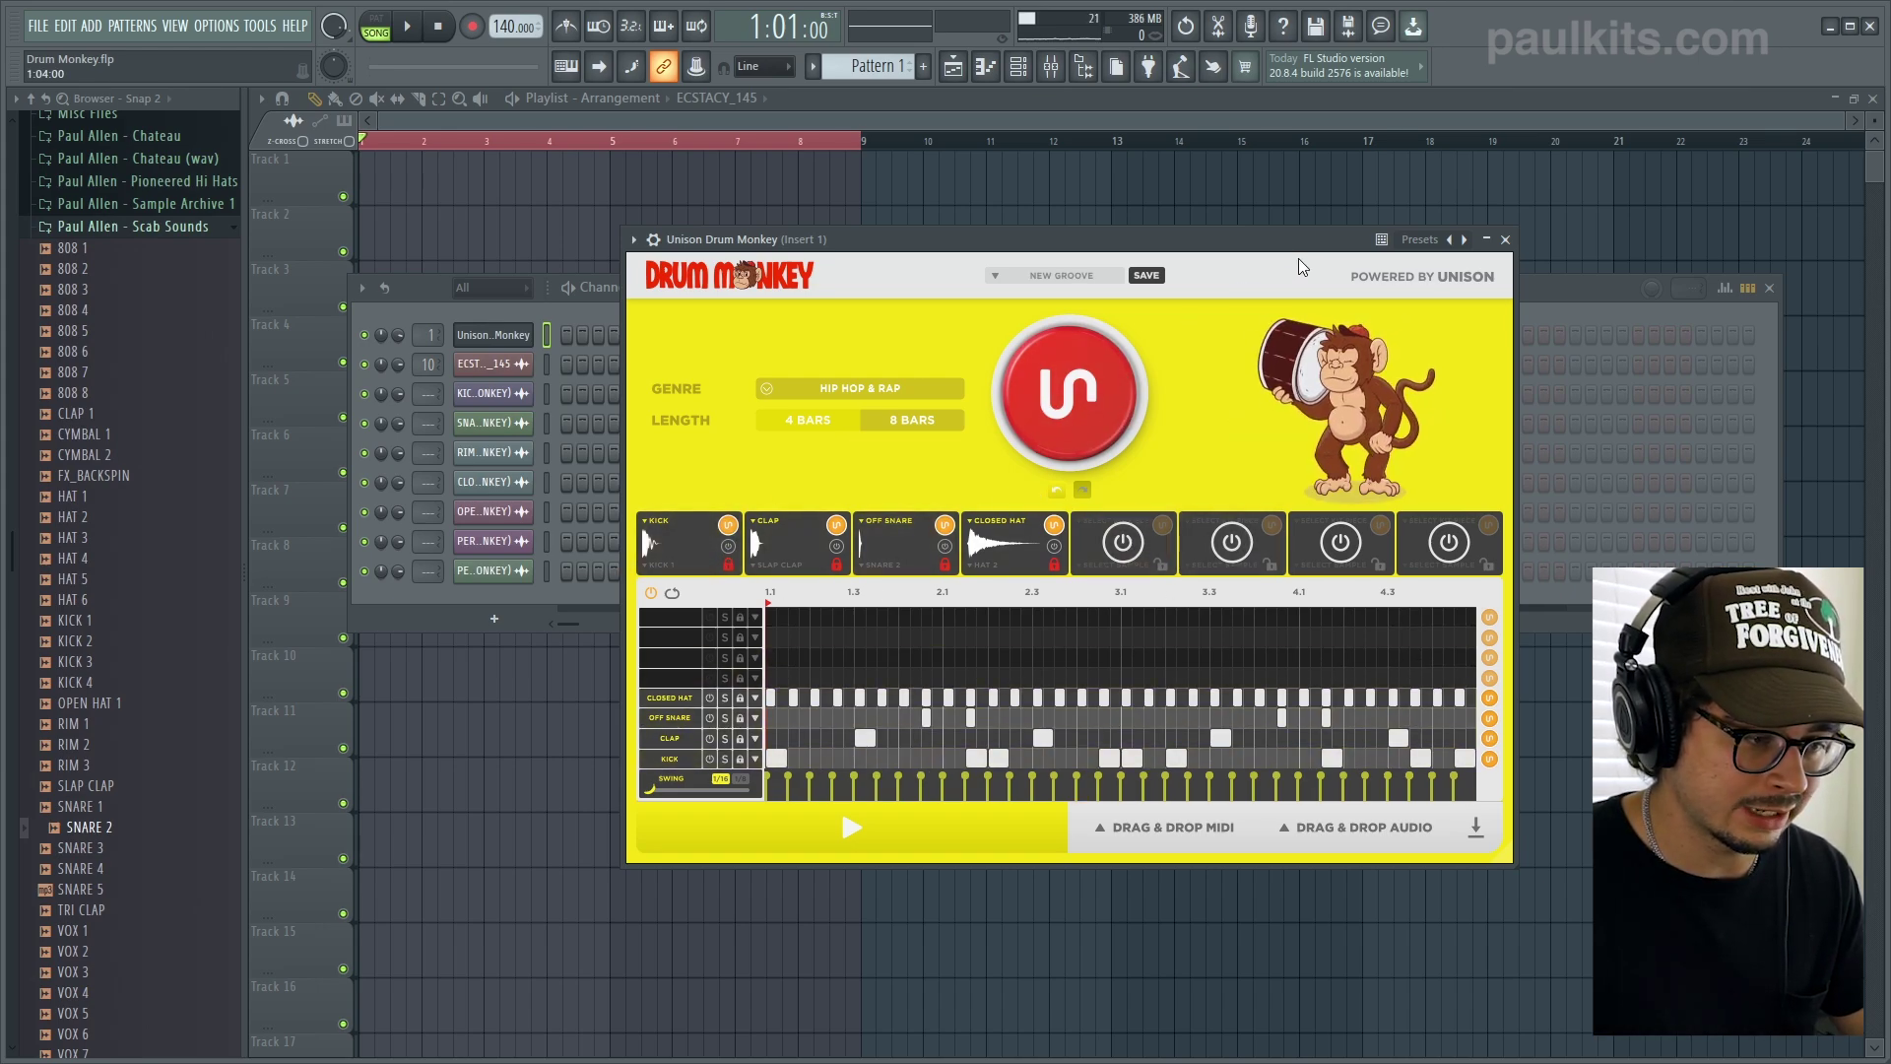
key(space)
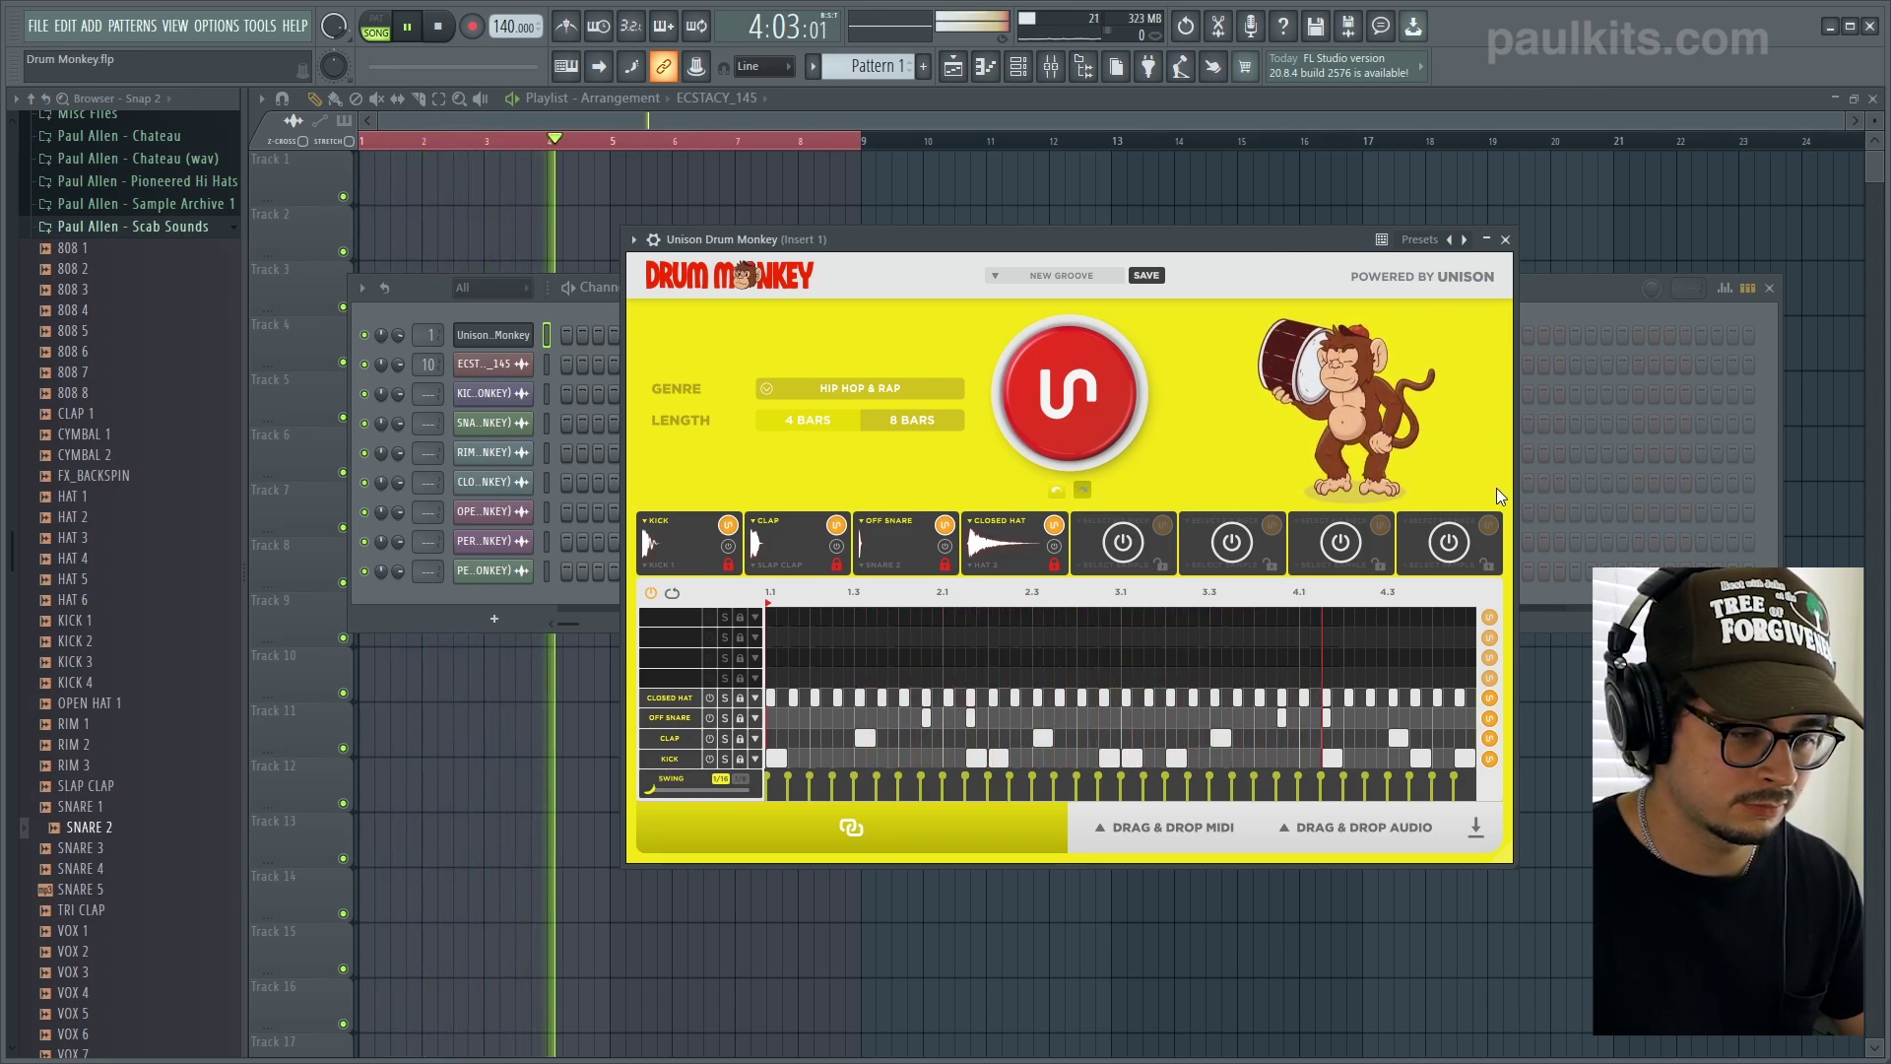
click(1097, 414)
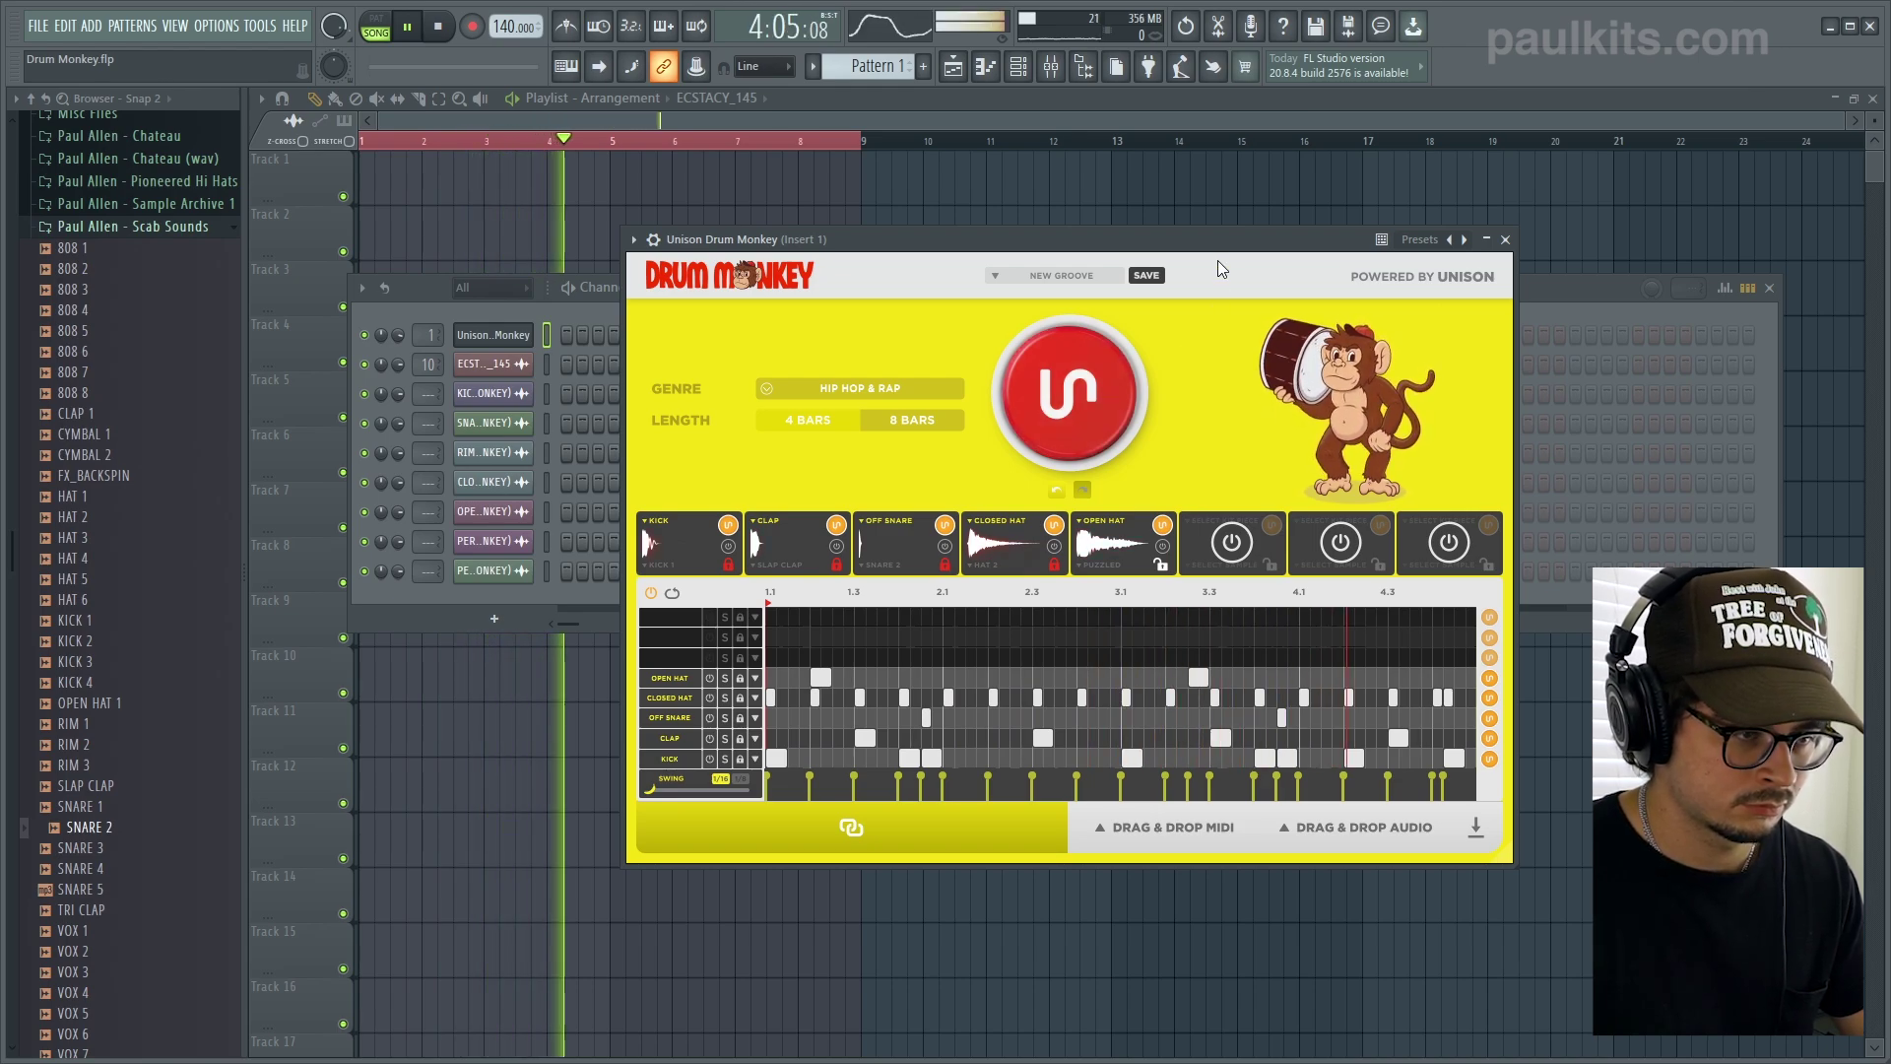
click(1065, 422)
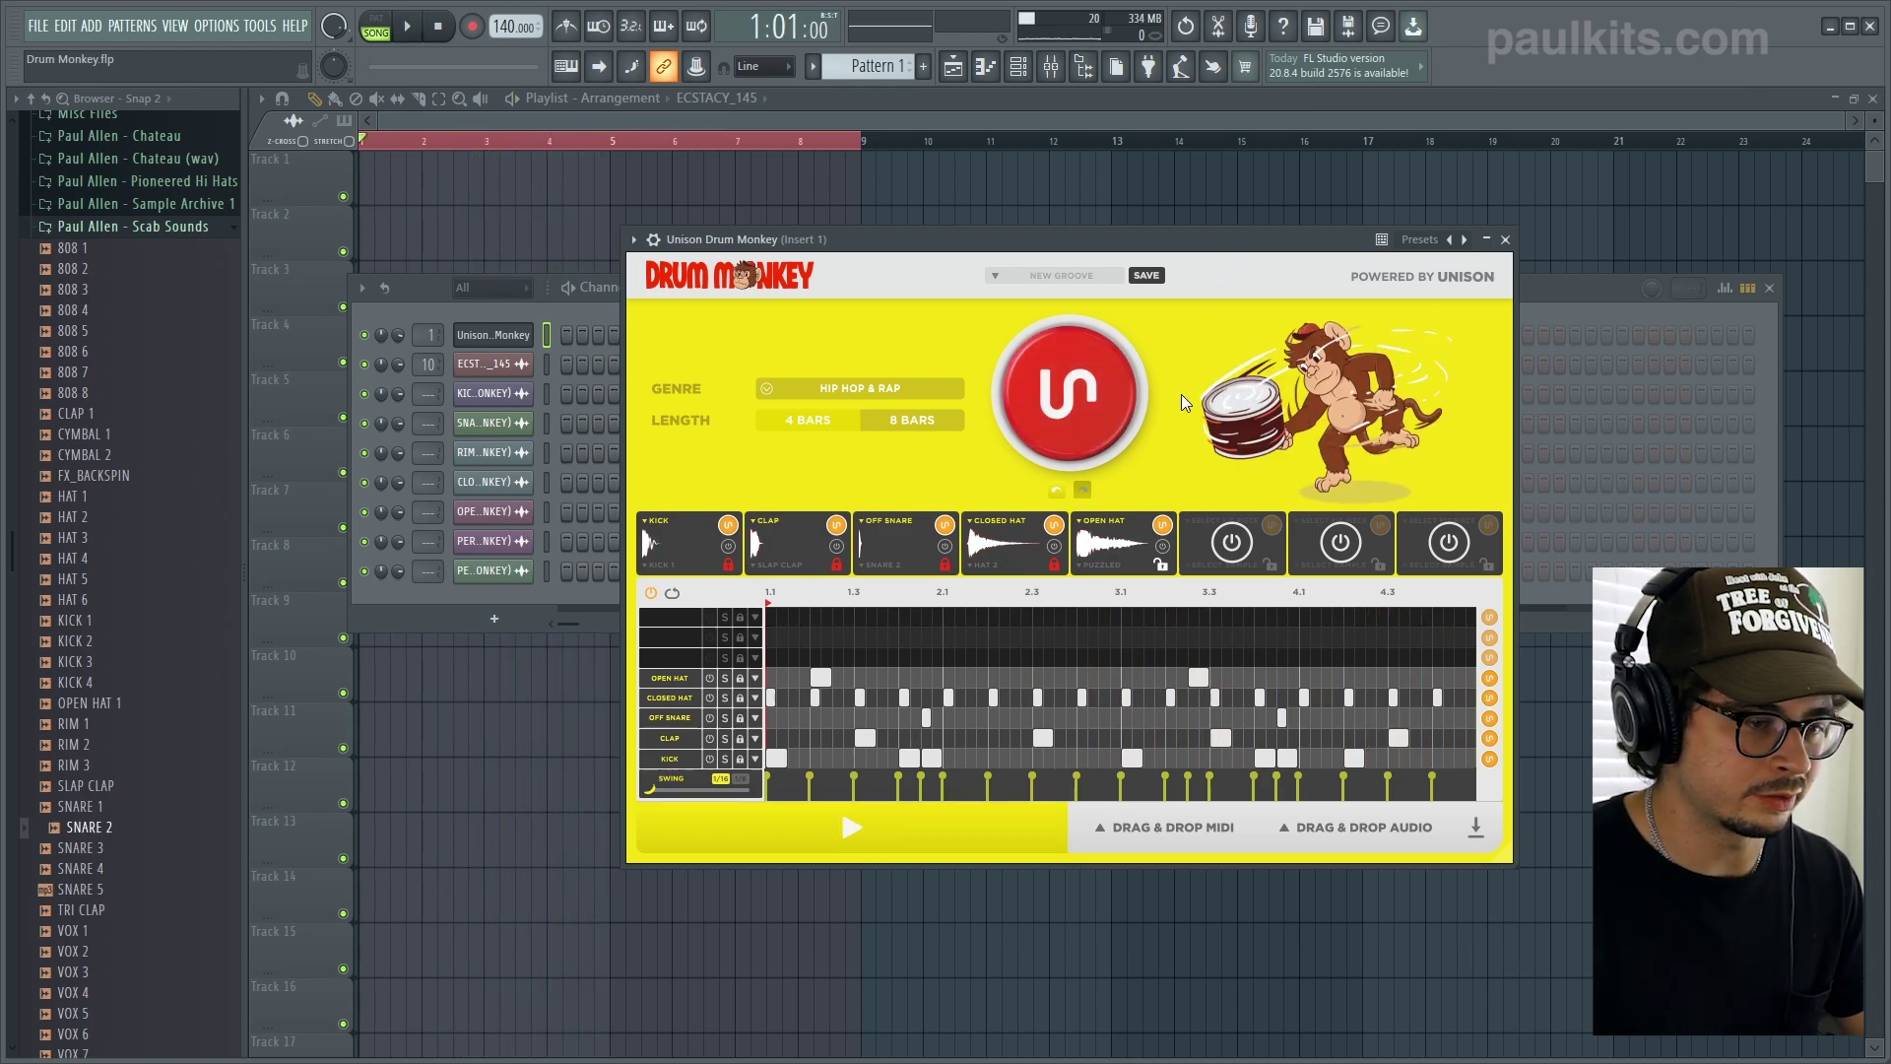
key(space)
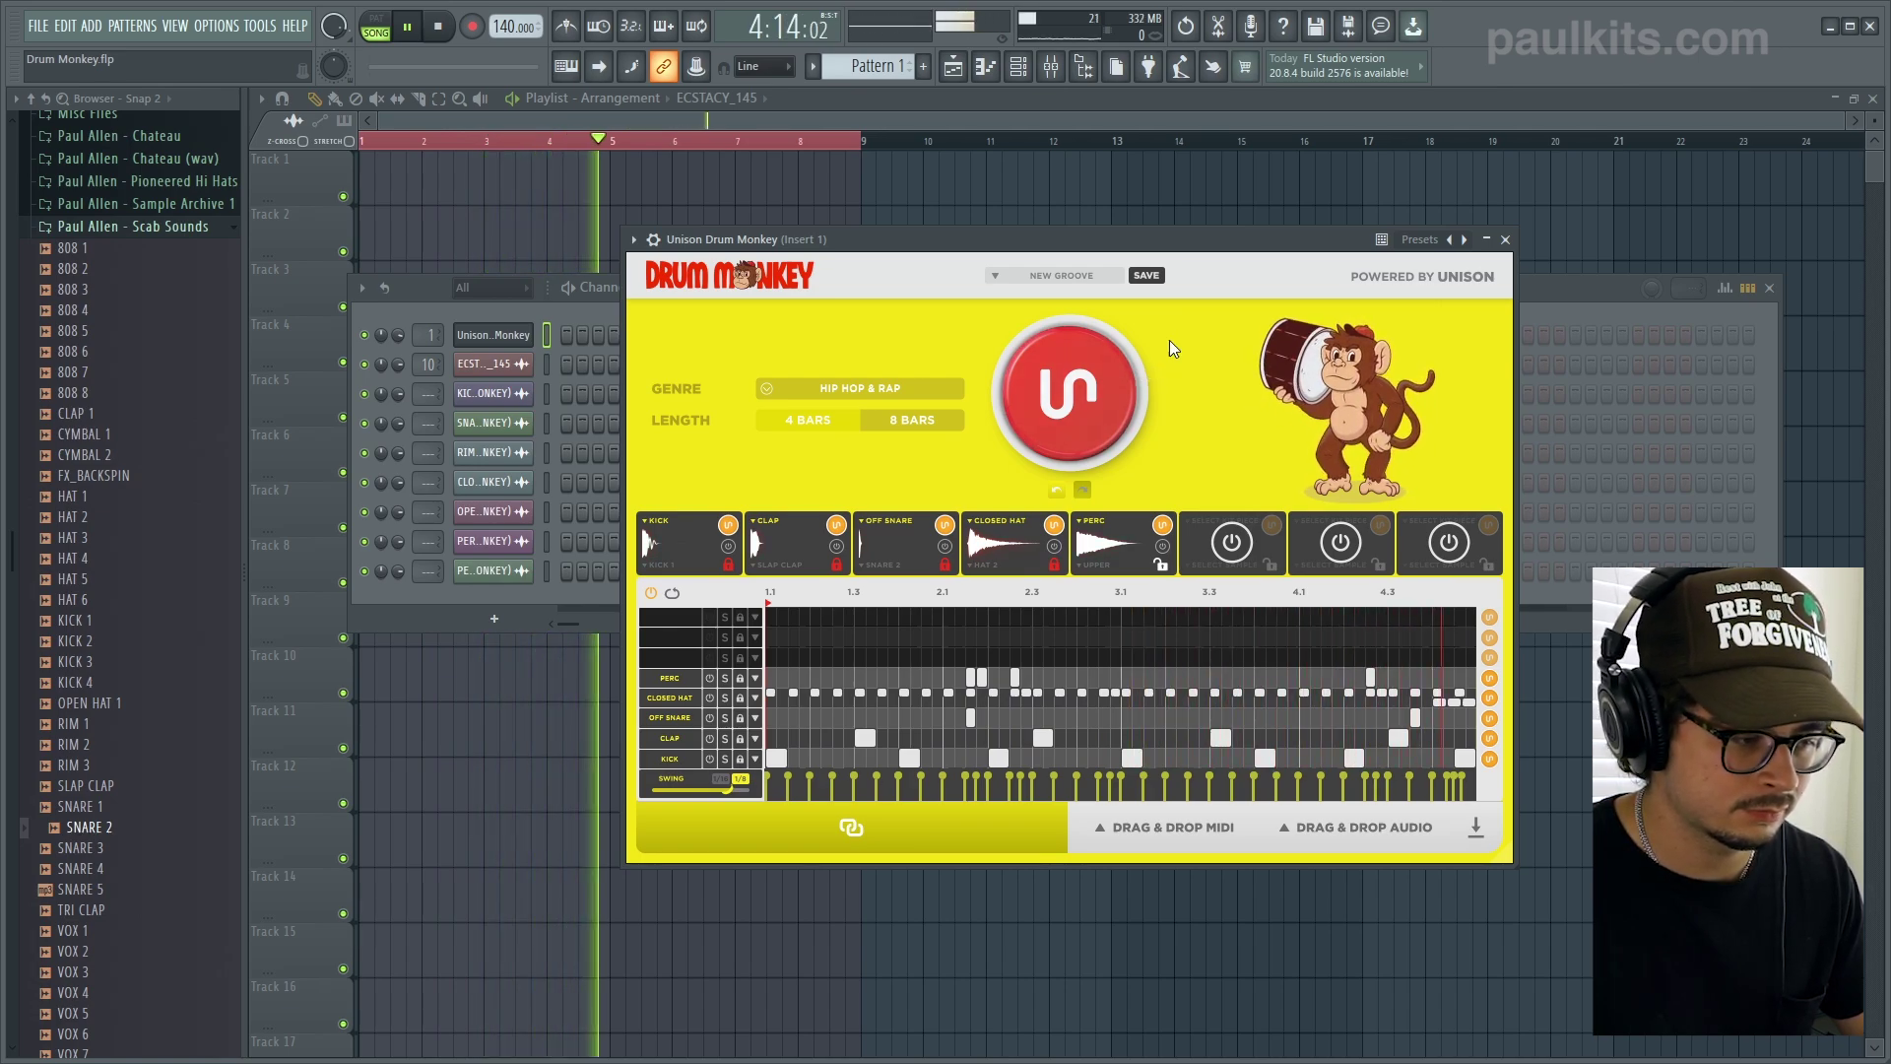
key(space)
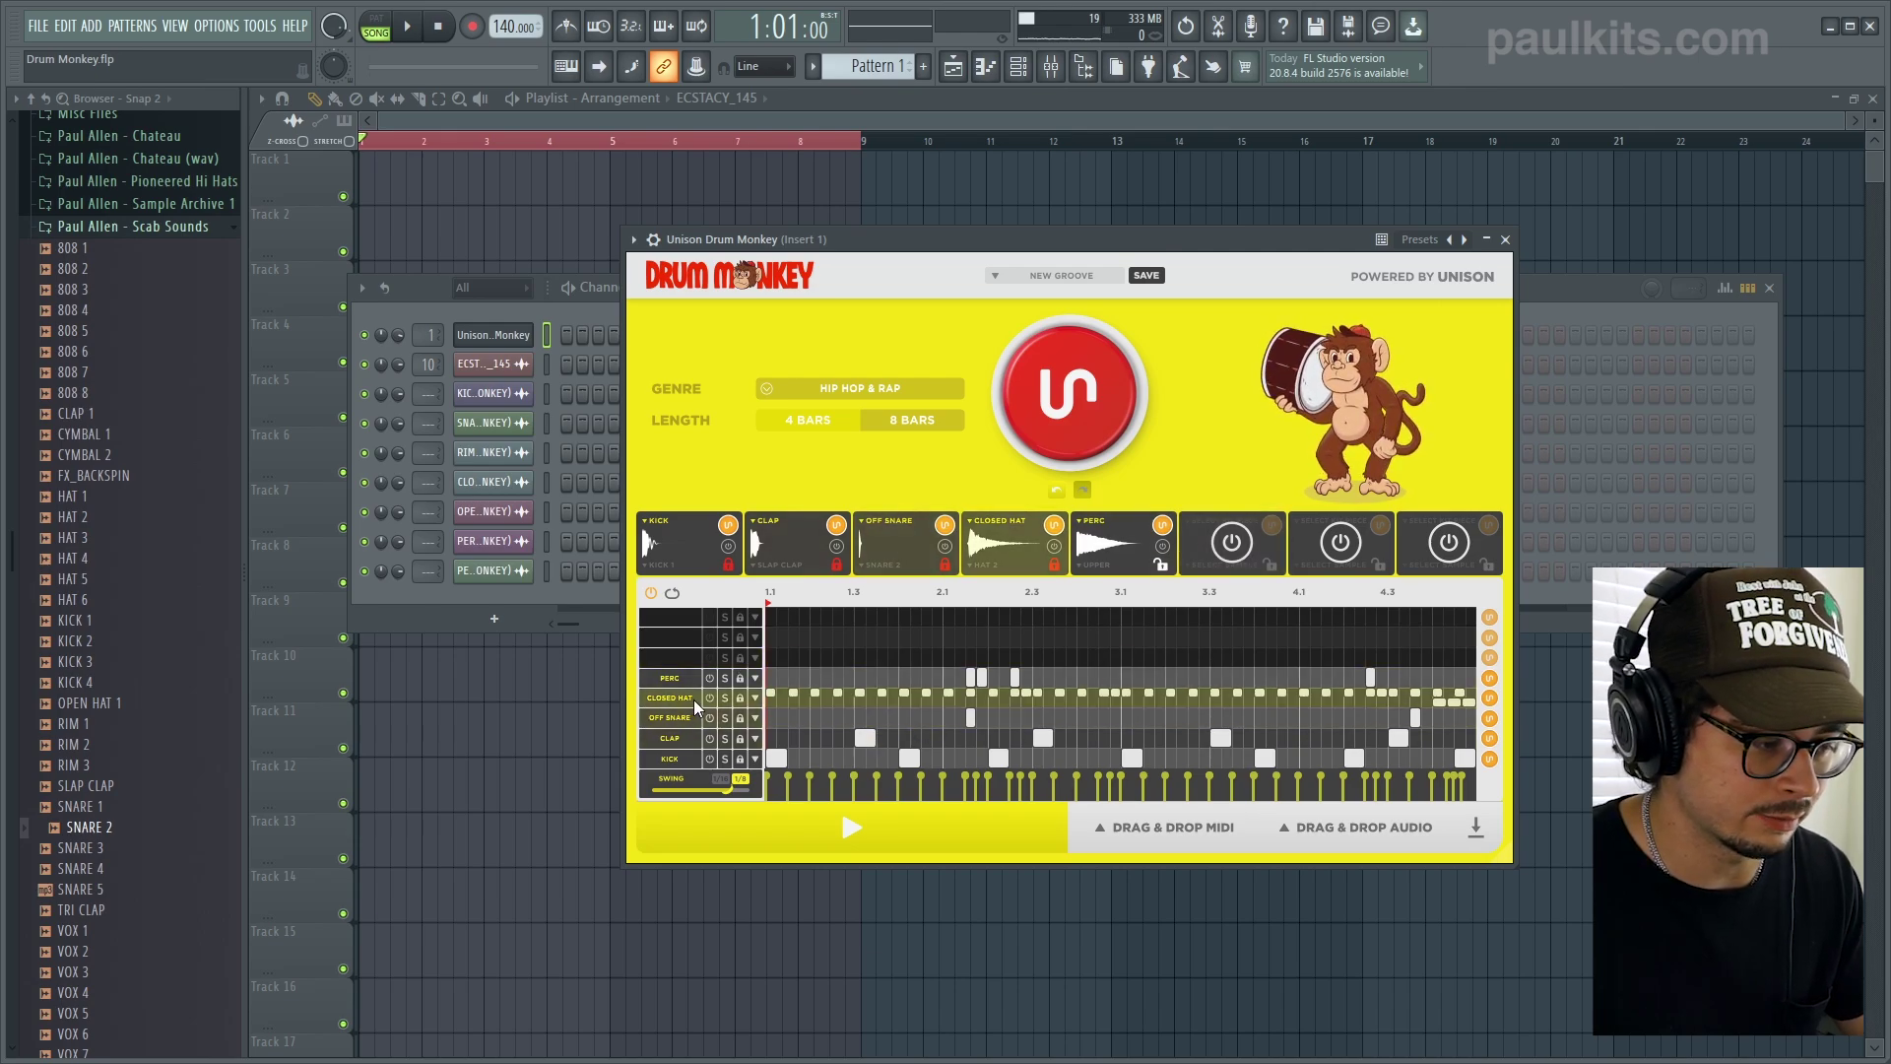
- Turn off the perc, compare the groove without swing, and set the swing to 72% at 1/8
click(711, 679)
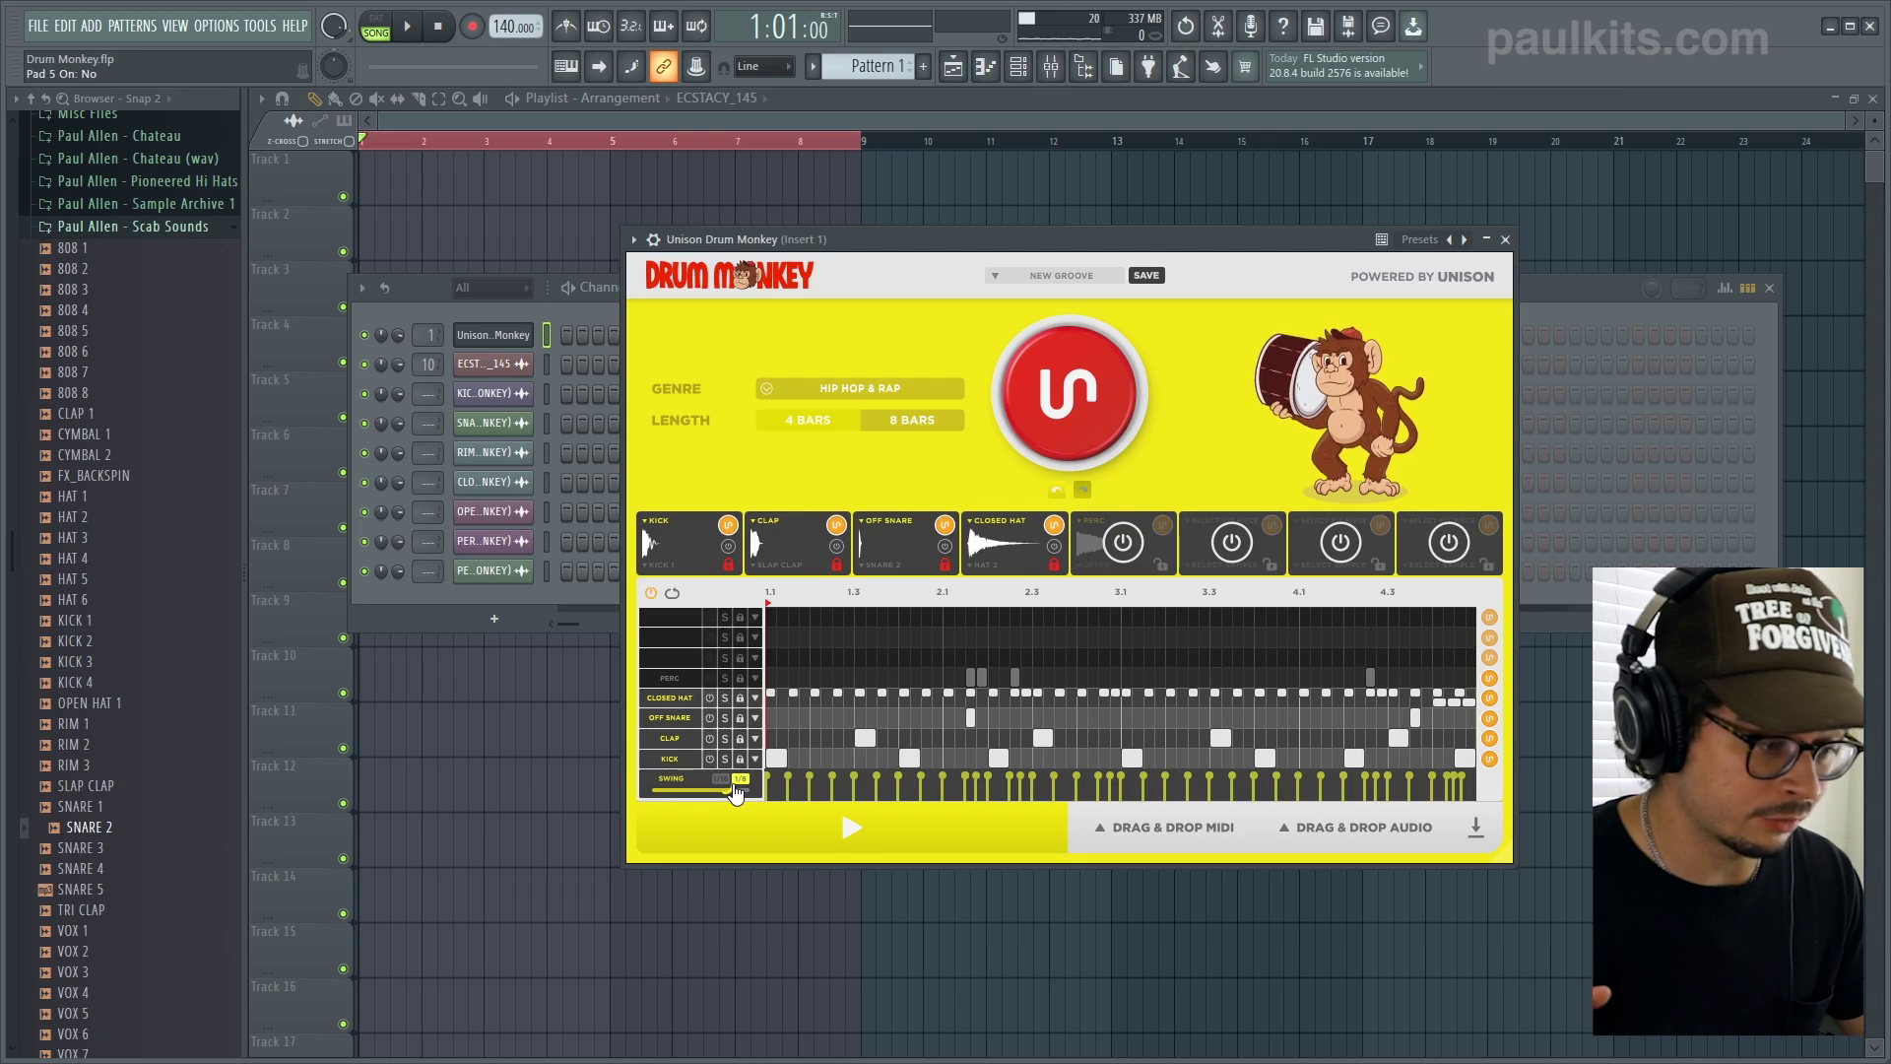
drag(731, 790, 687, 795)
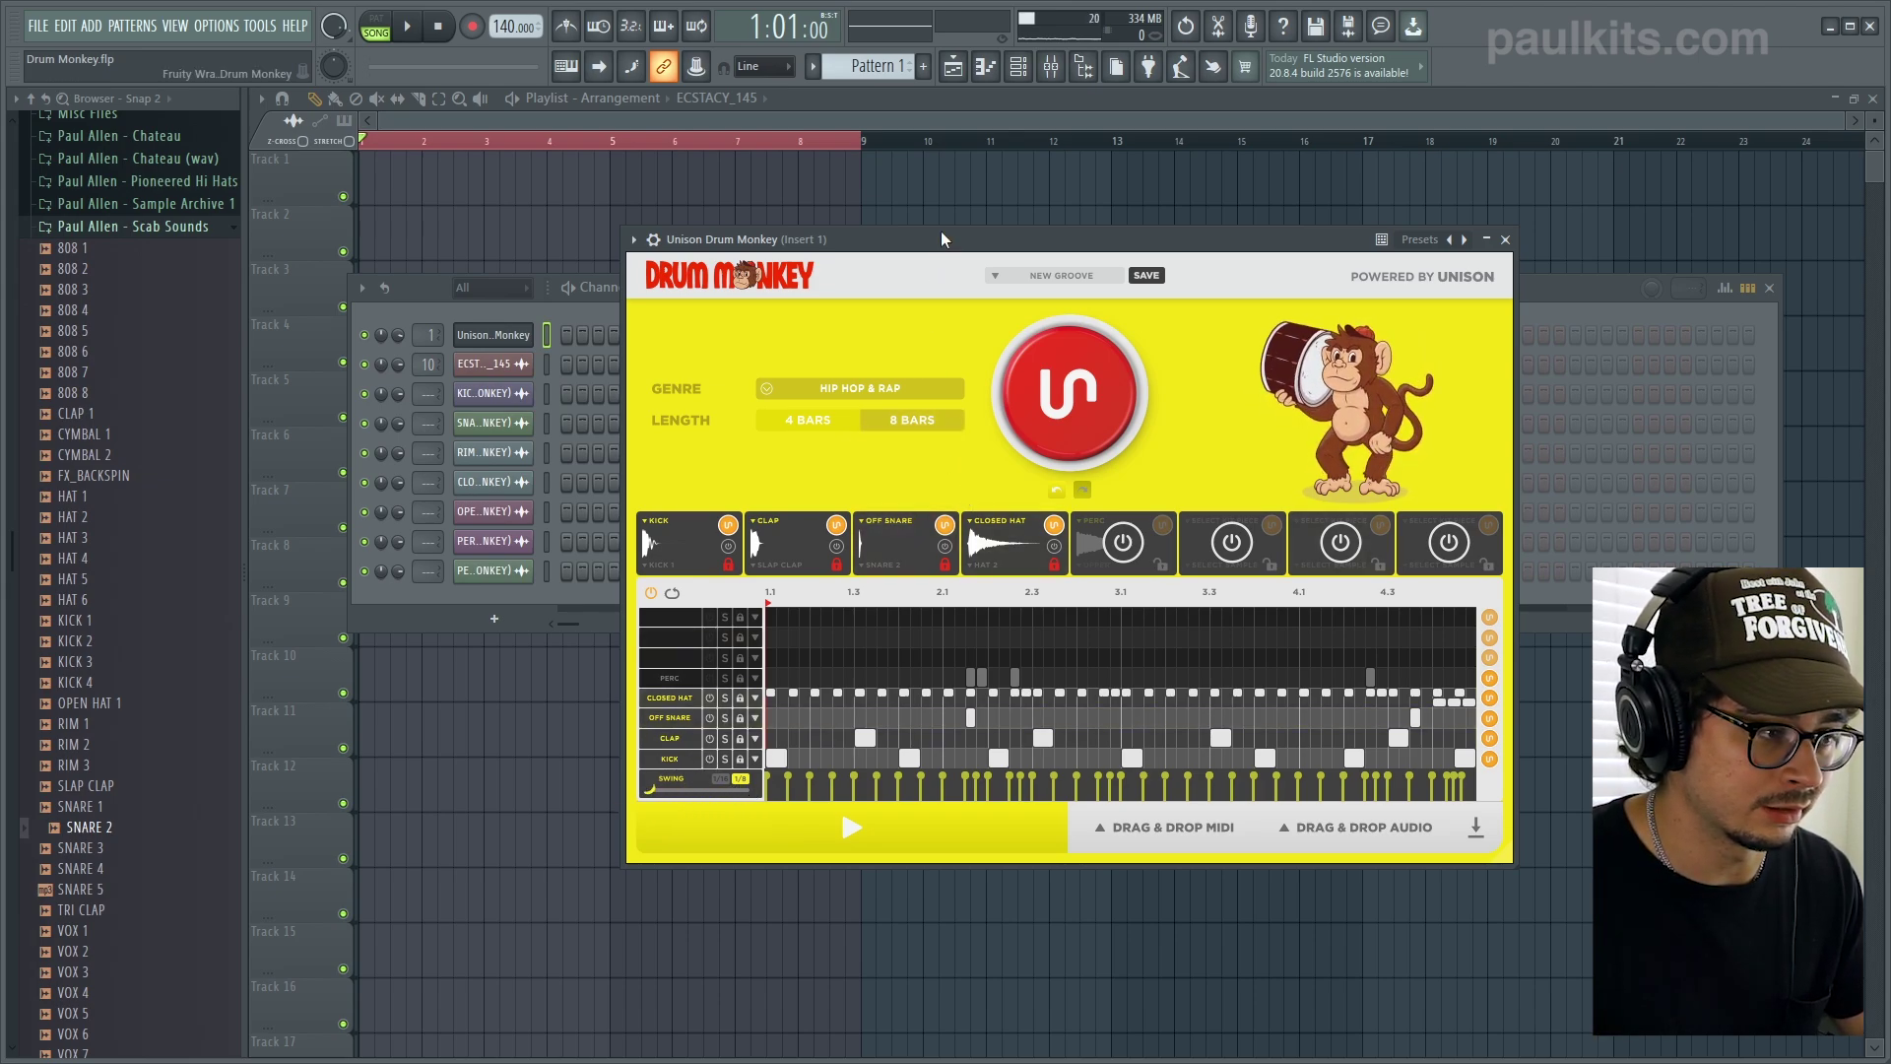
key(space)
drag(648, 792, 724, 794)
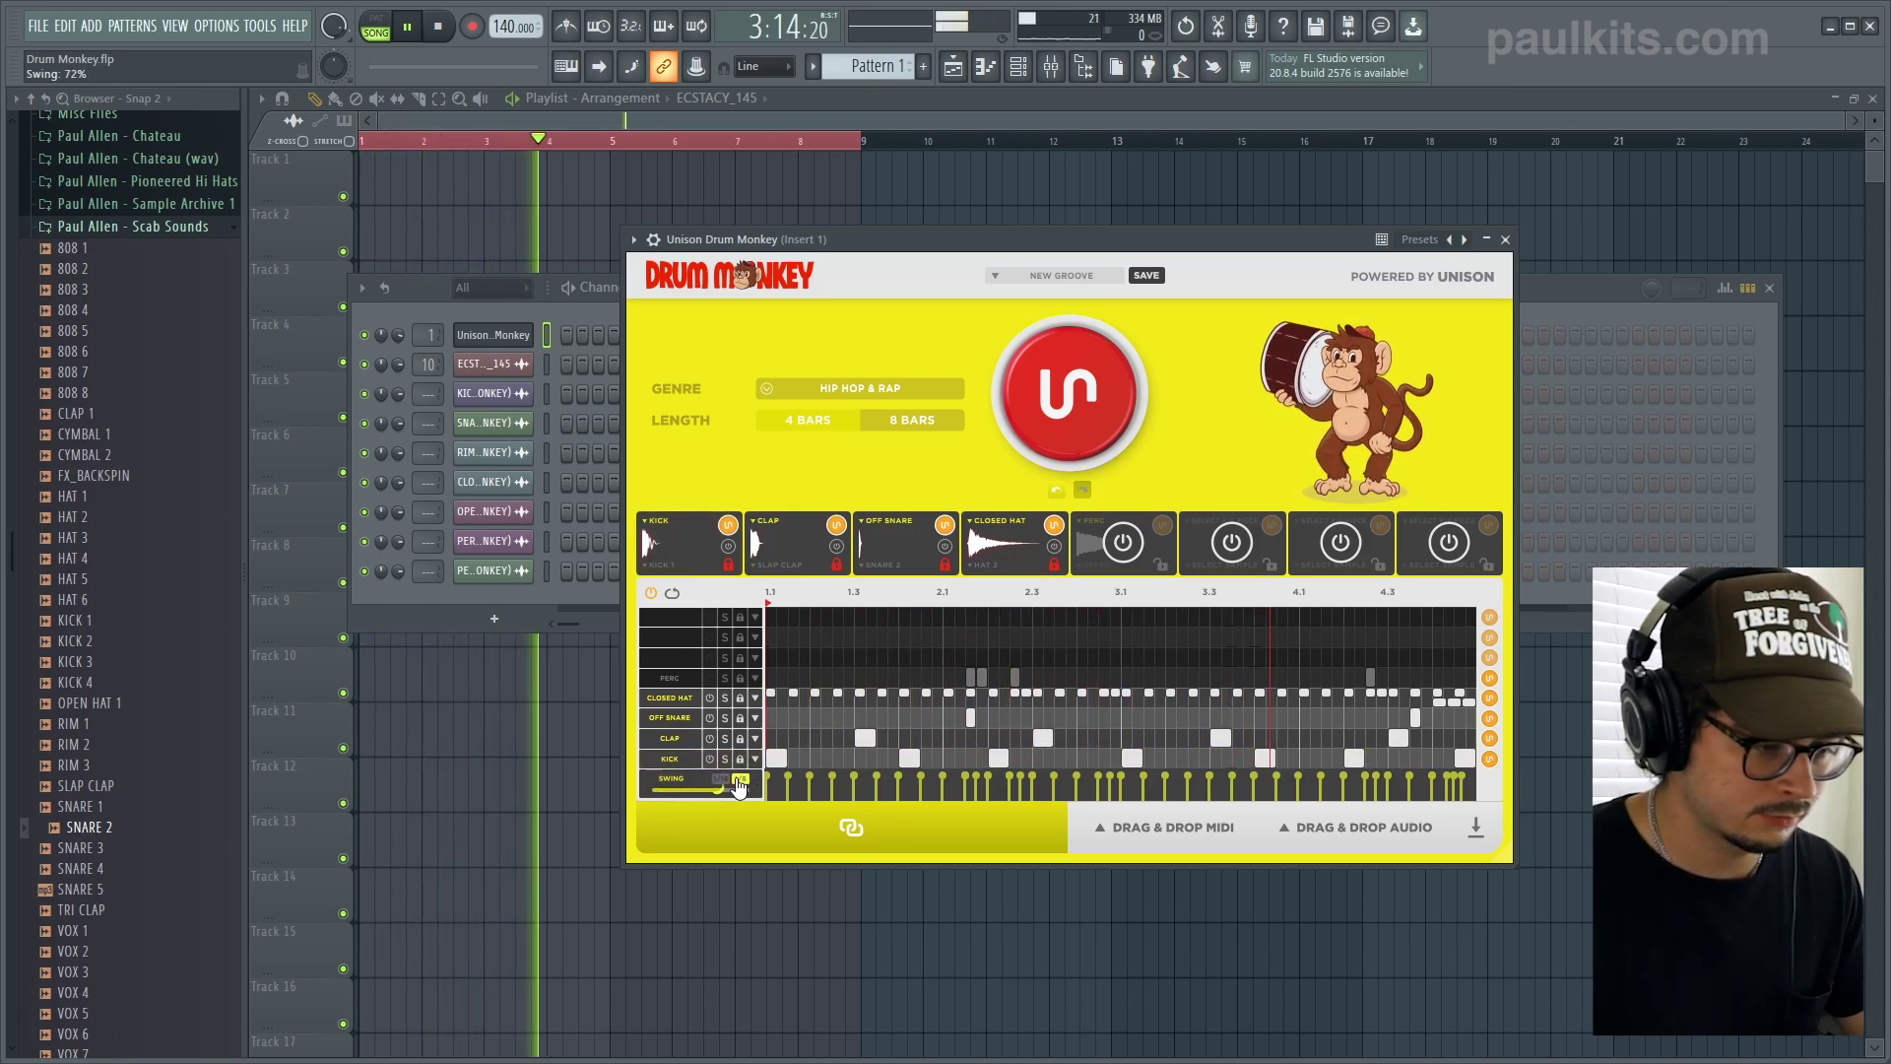
click(720, 778)
click(752, 780)
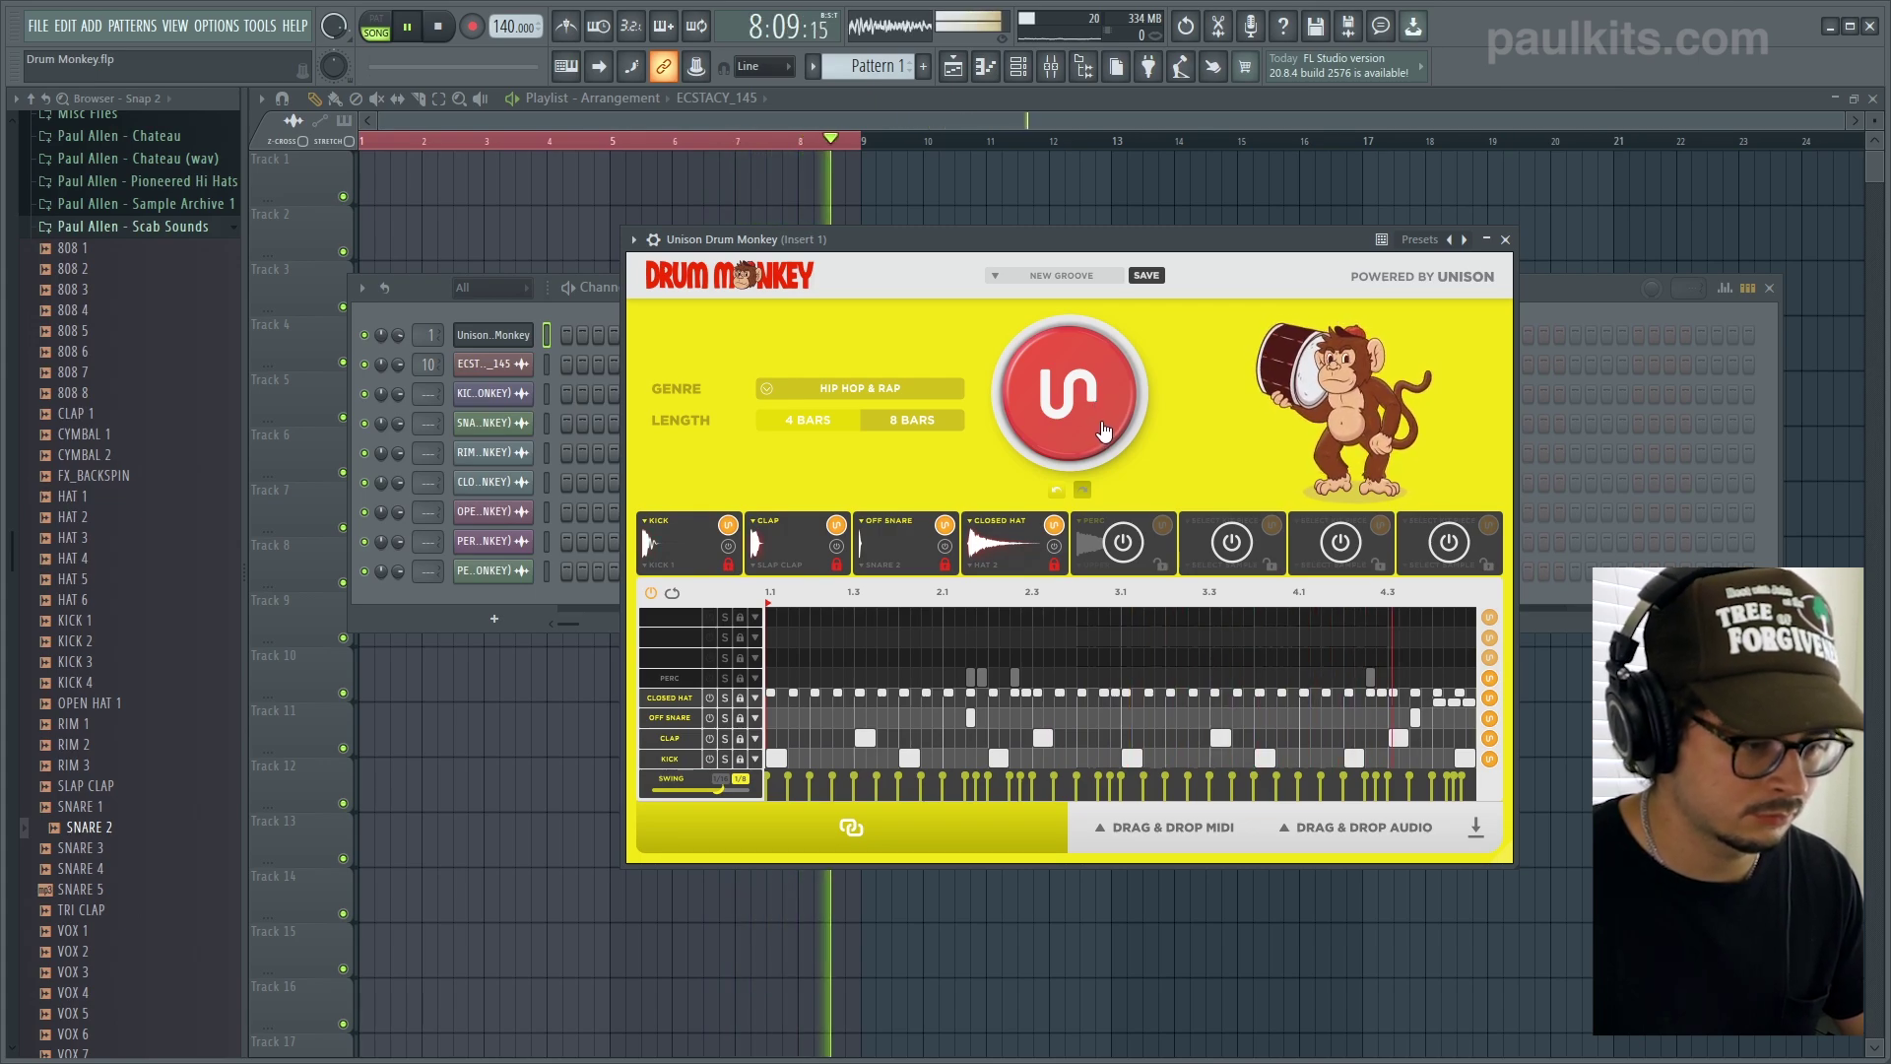
key(space)
- Place the groove's audio stems from bar 1 on Tracks 1 to 4 and add the CALVIN_140 sample to Track 5
mouse_move(1382, 827)
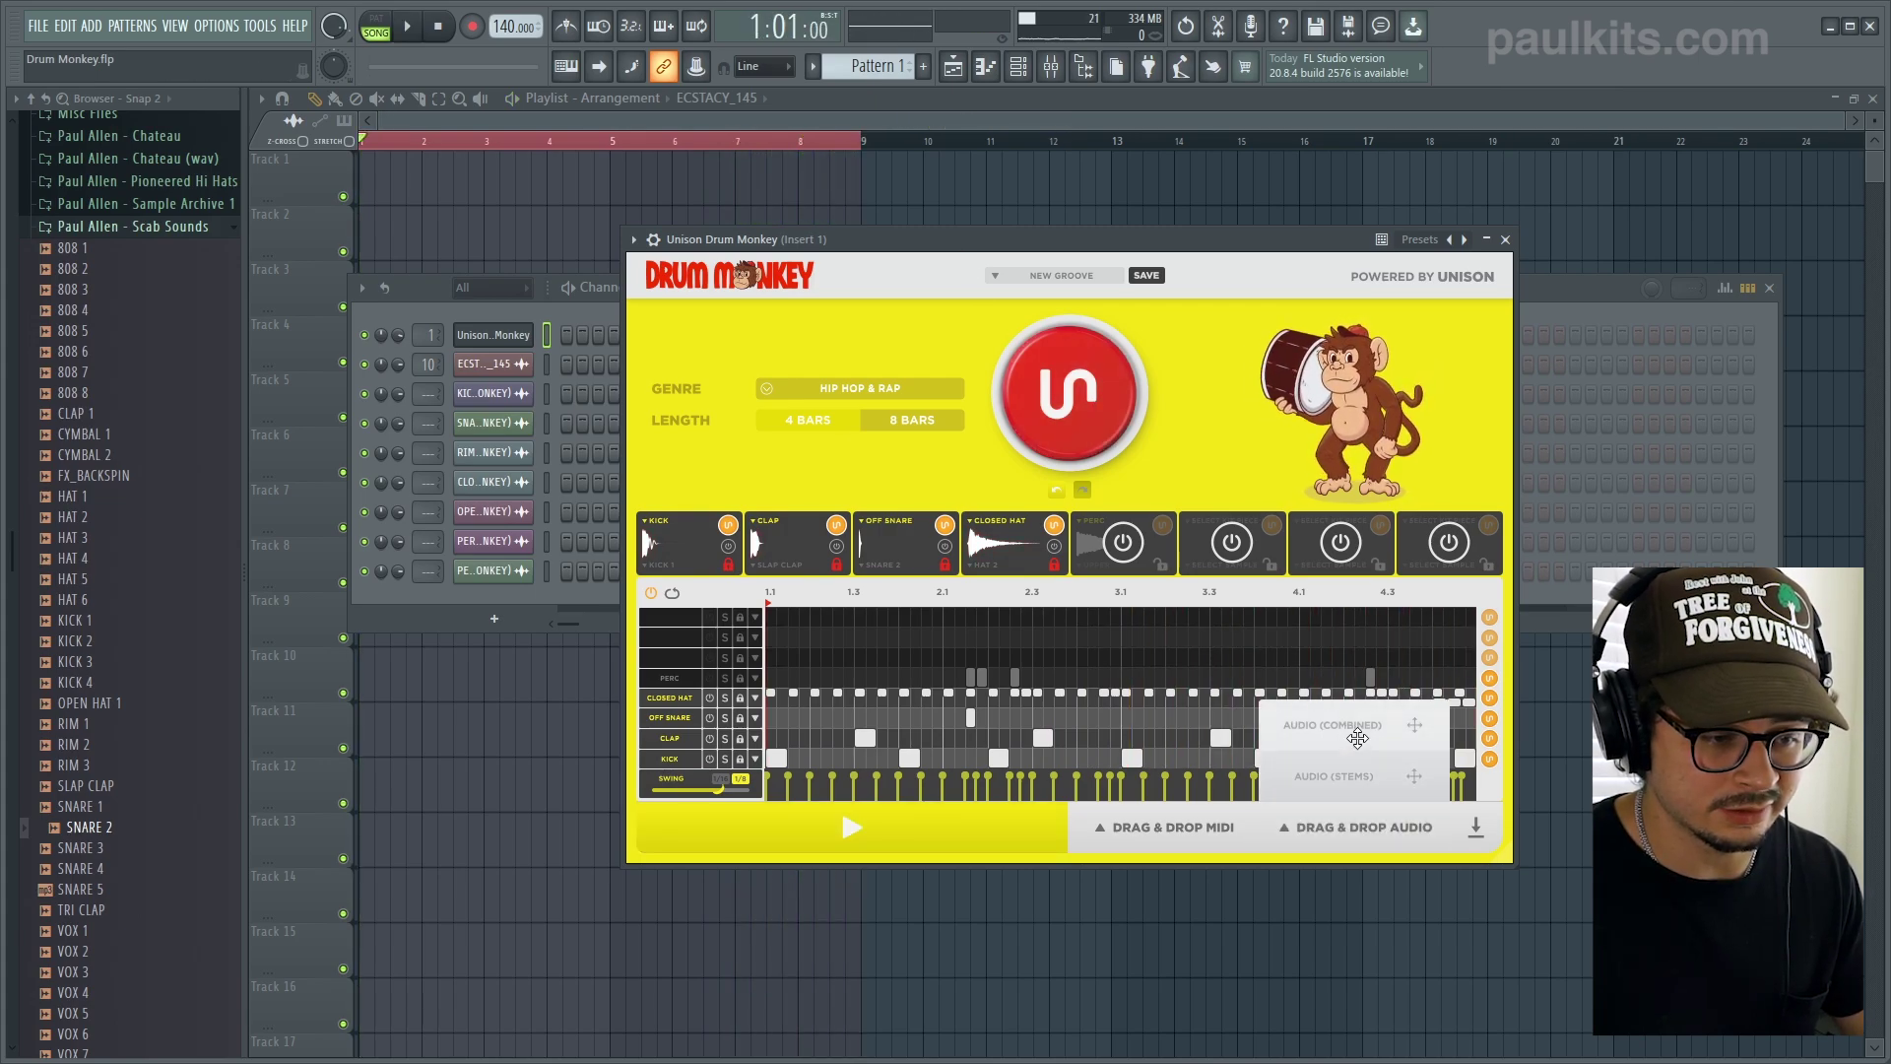
drag(1366, 775, 361, 185)
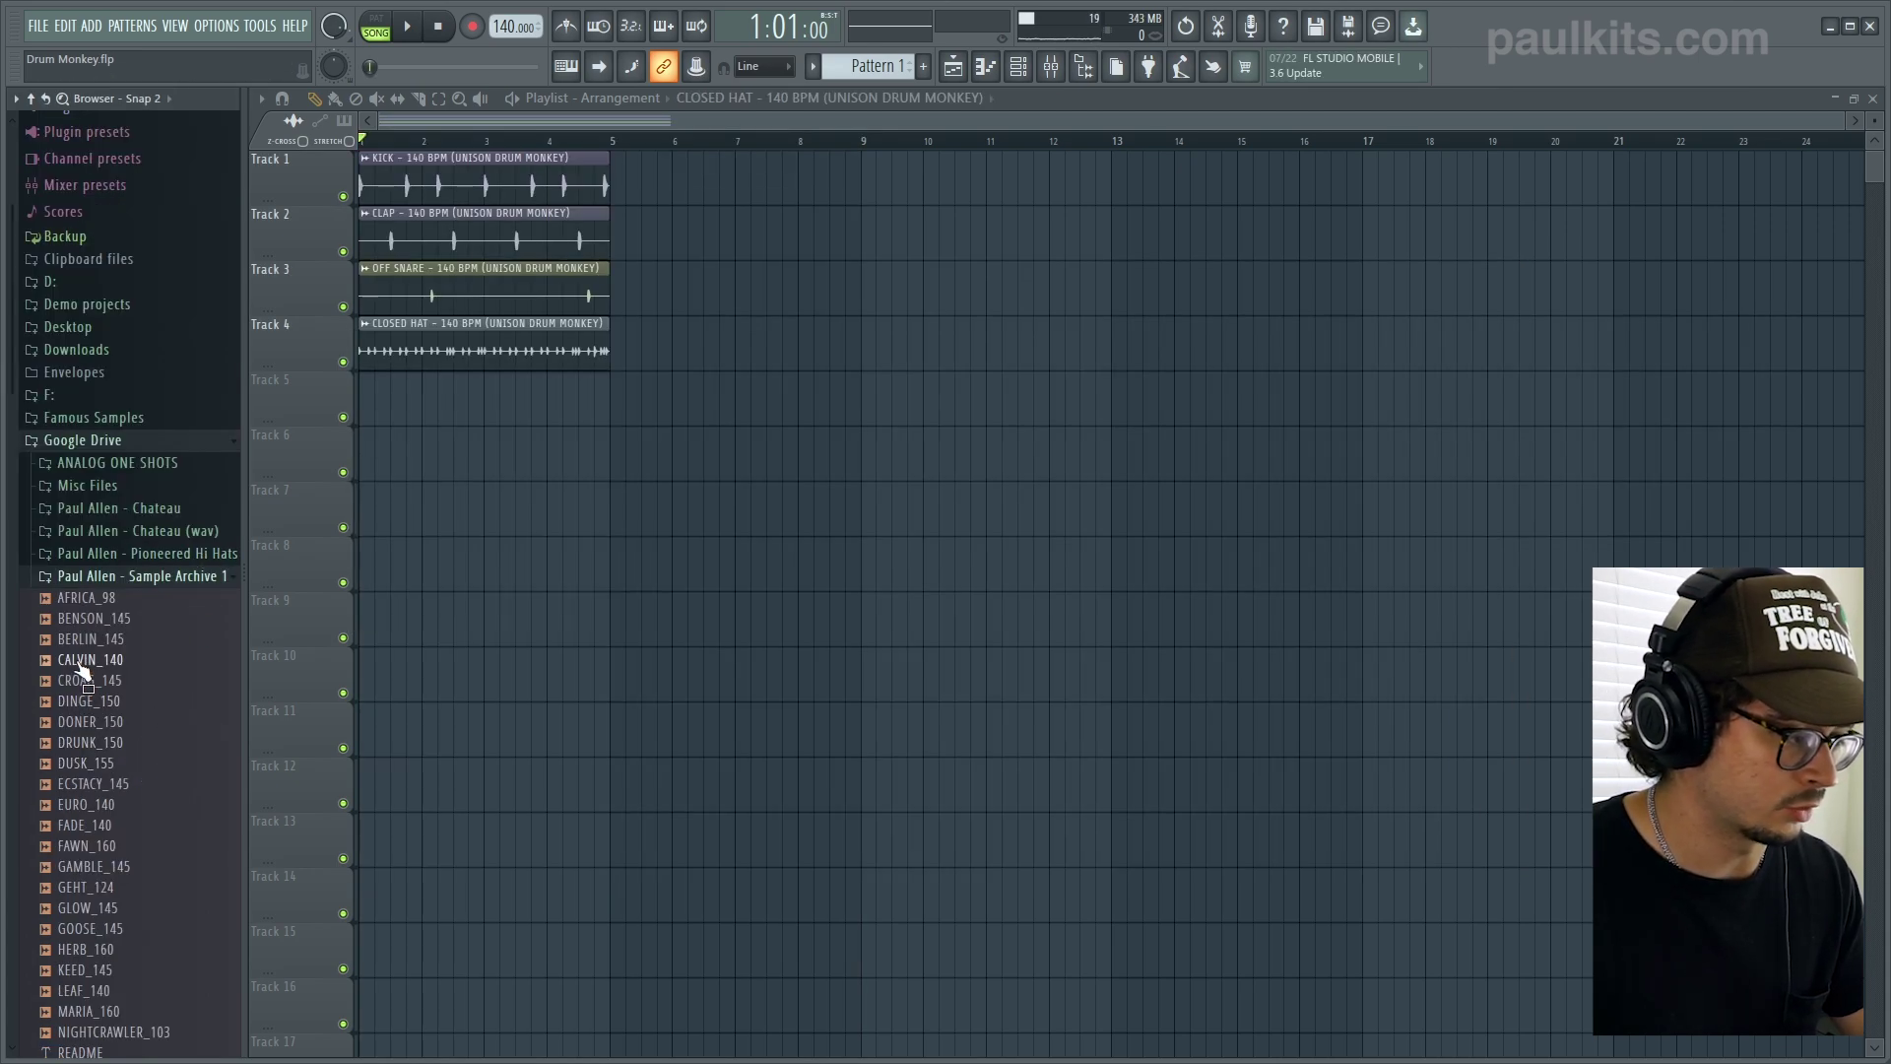
drag(99, 659, 486, 388)
- Play the arrangement, slice the CALVIN_140 clip at bar 5 and remove the excess beyond it
key(space)
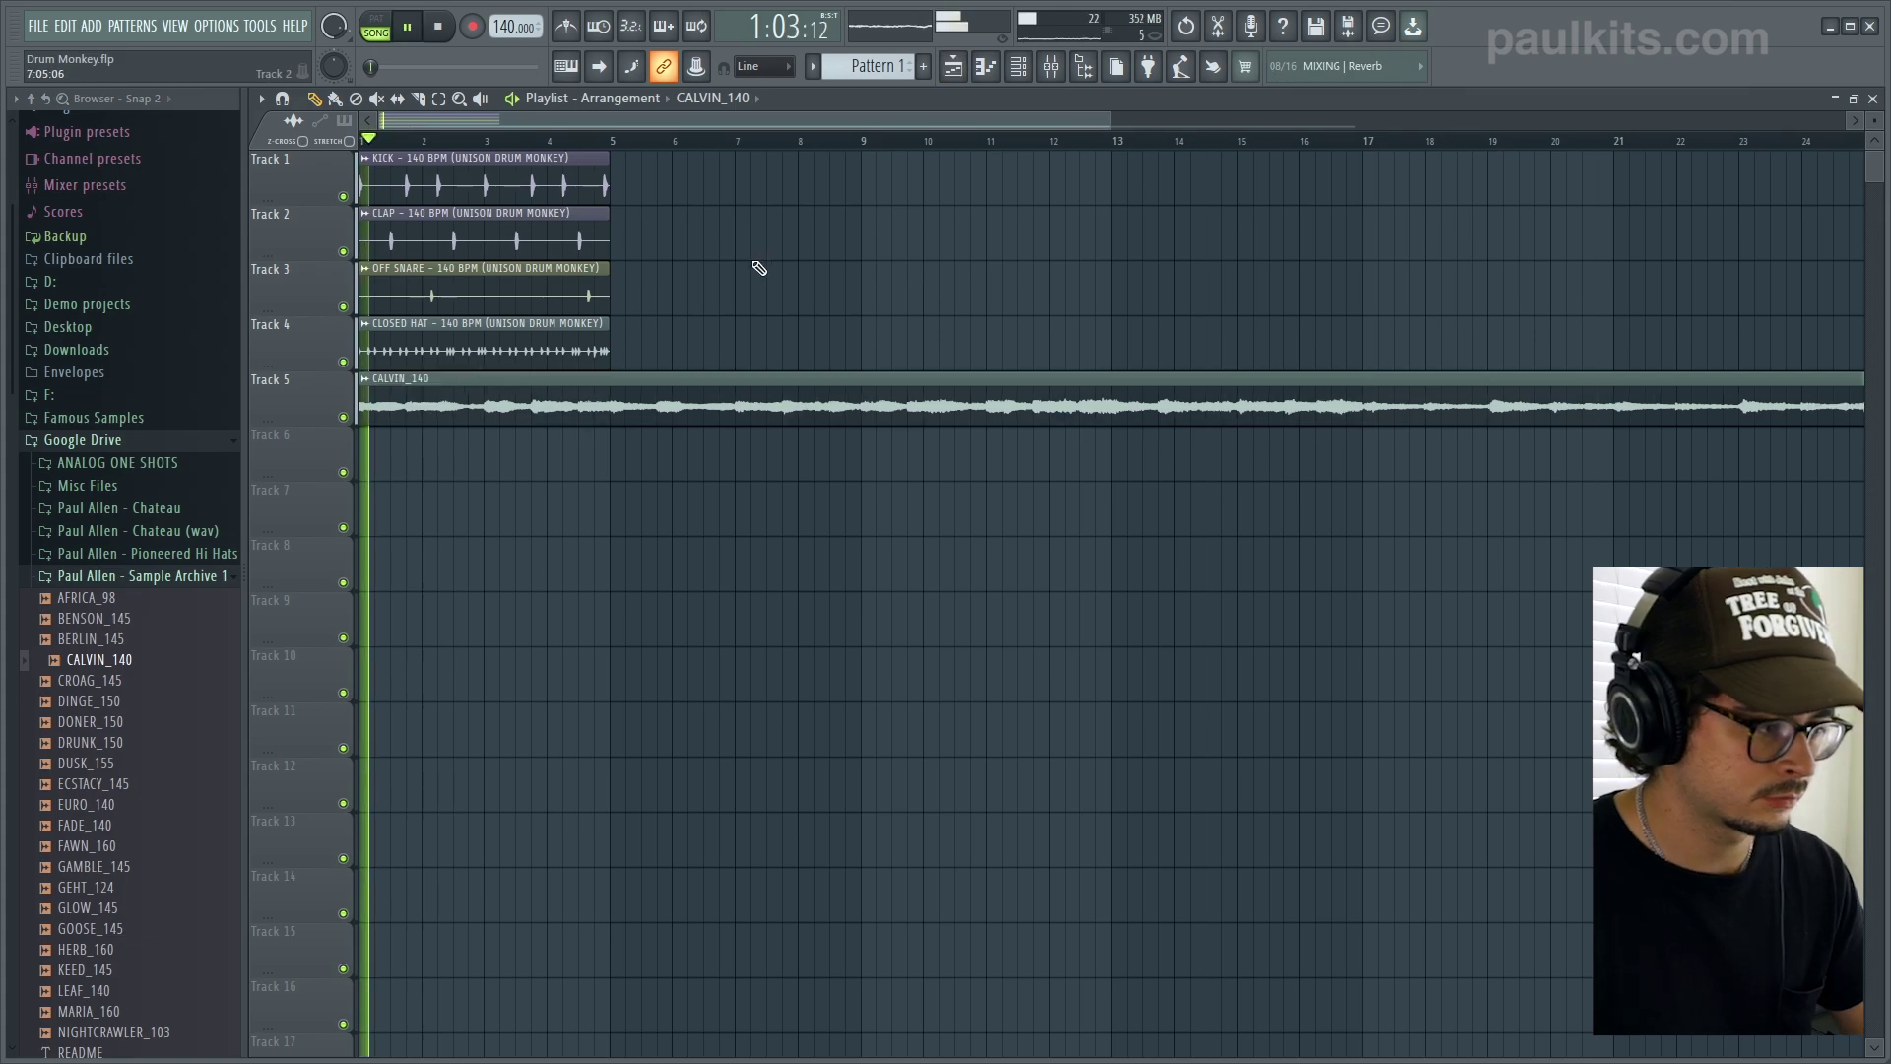
key(c)
right_click(658, 391)
key(p)
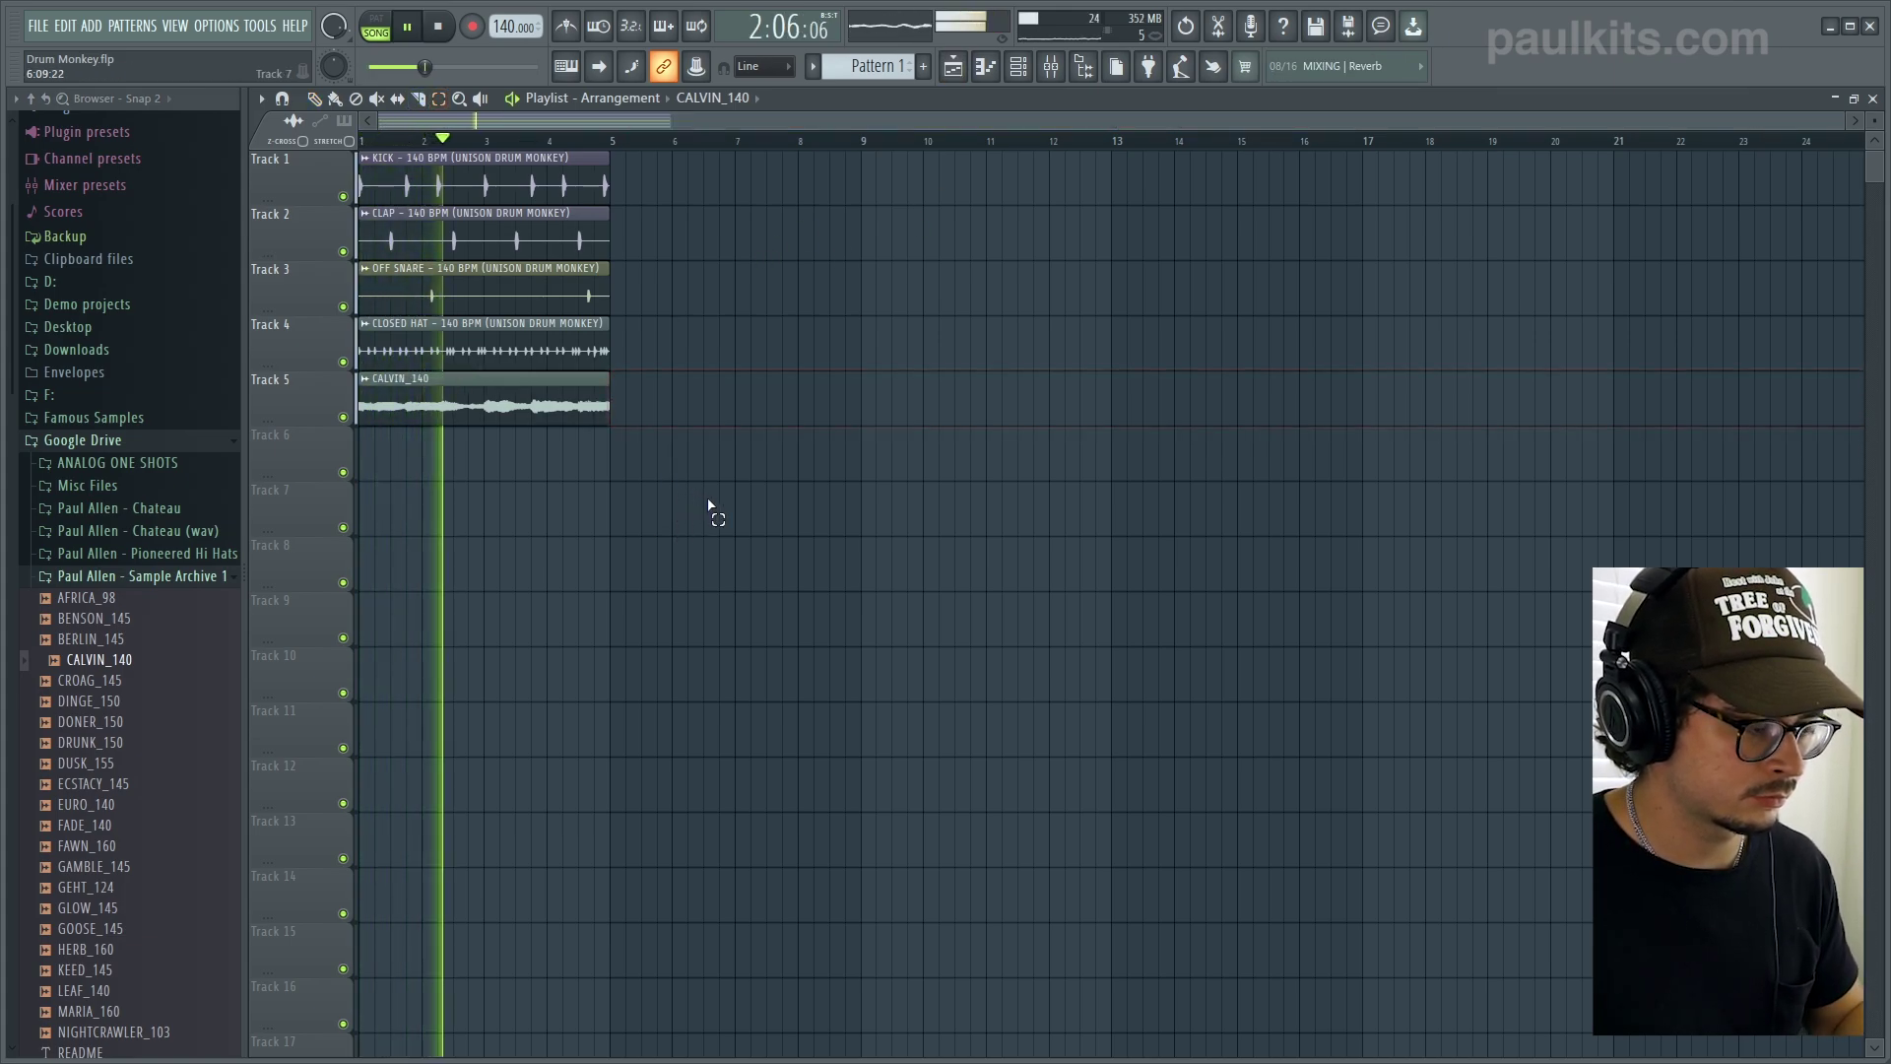
- Check the levels in the mixer, return to the playlist and listen to the drum stems with the CALVIN_140 melody
click(1052, 69)
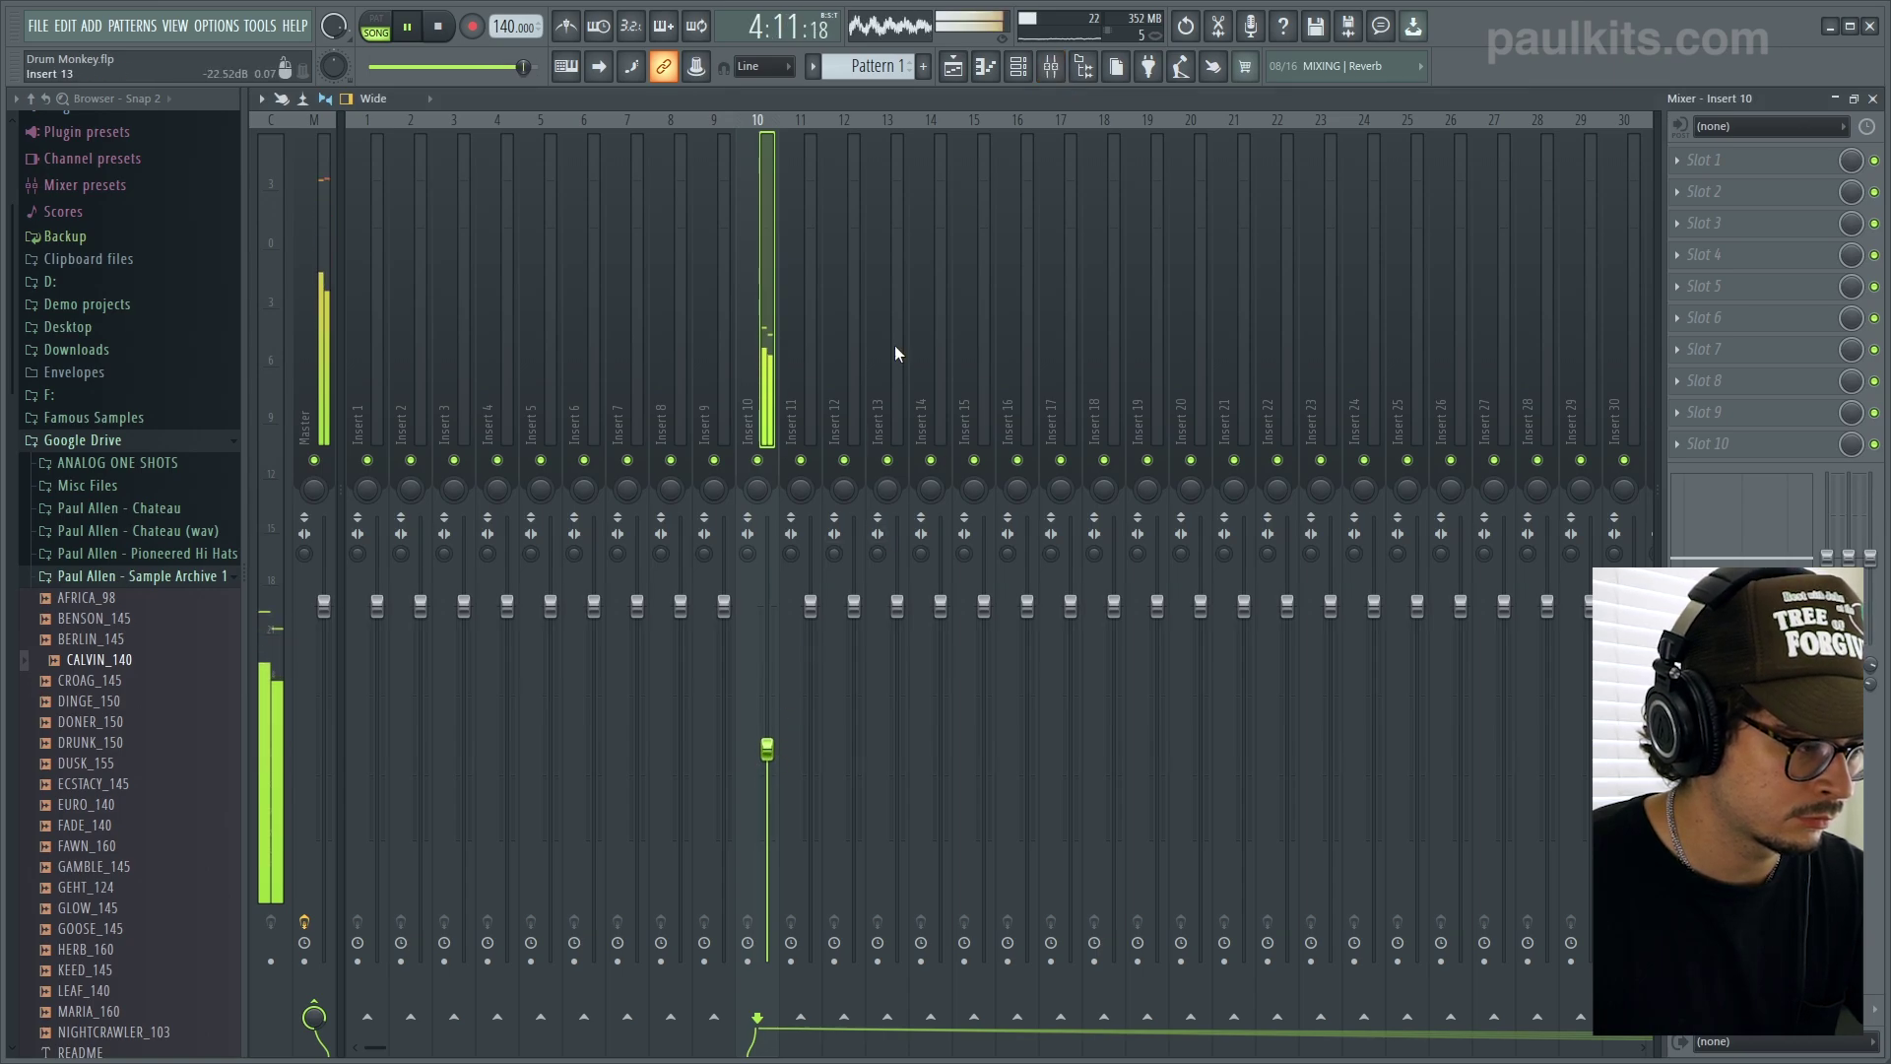
click(970, 65)
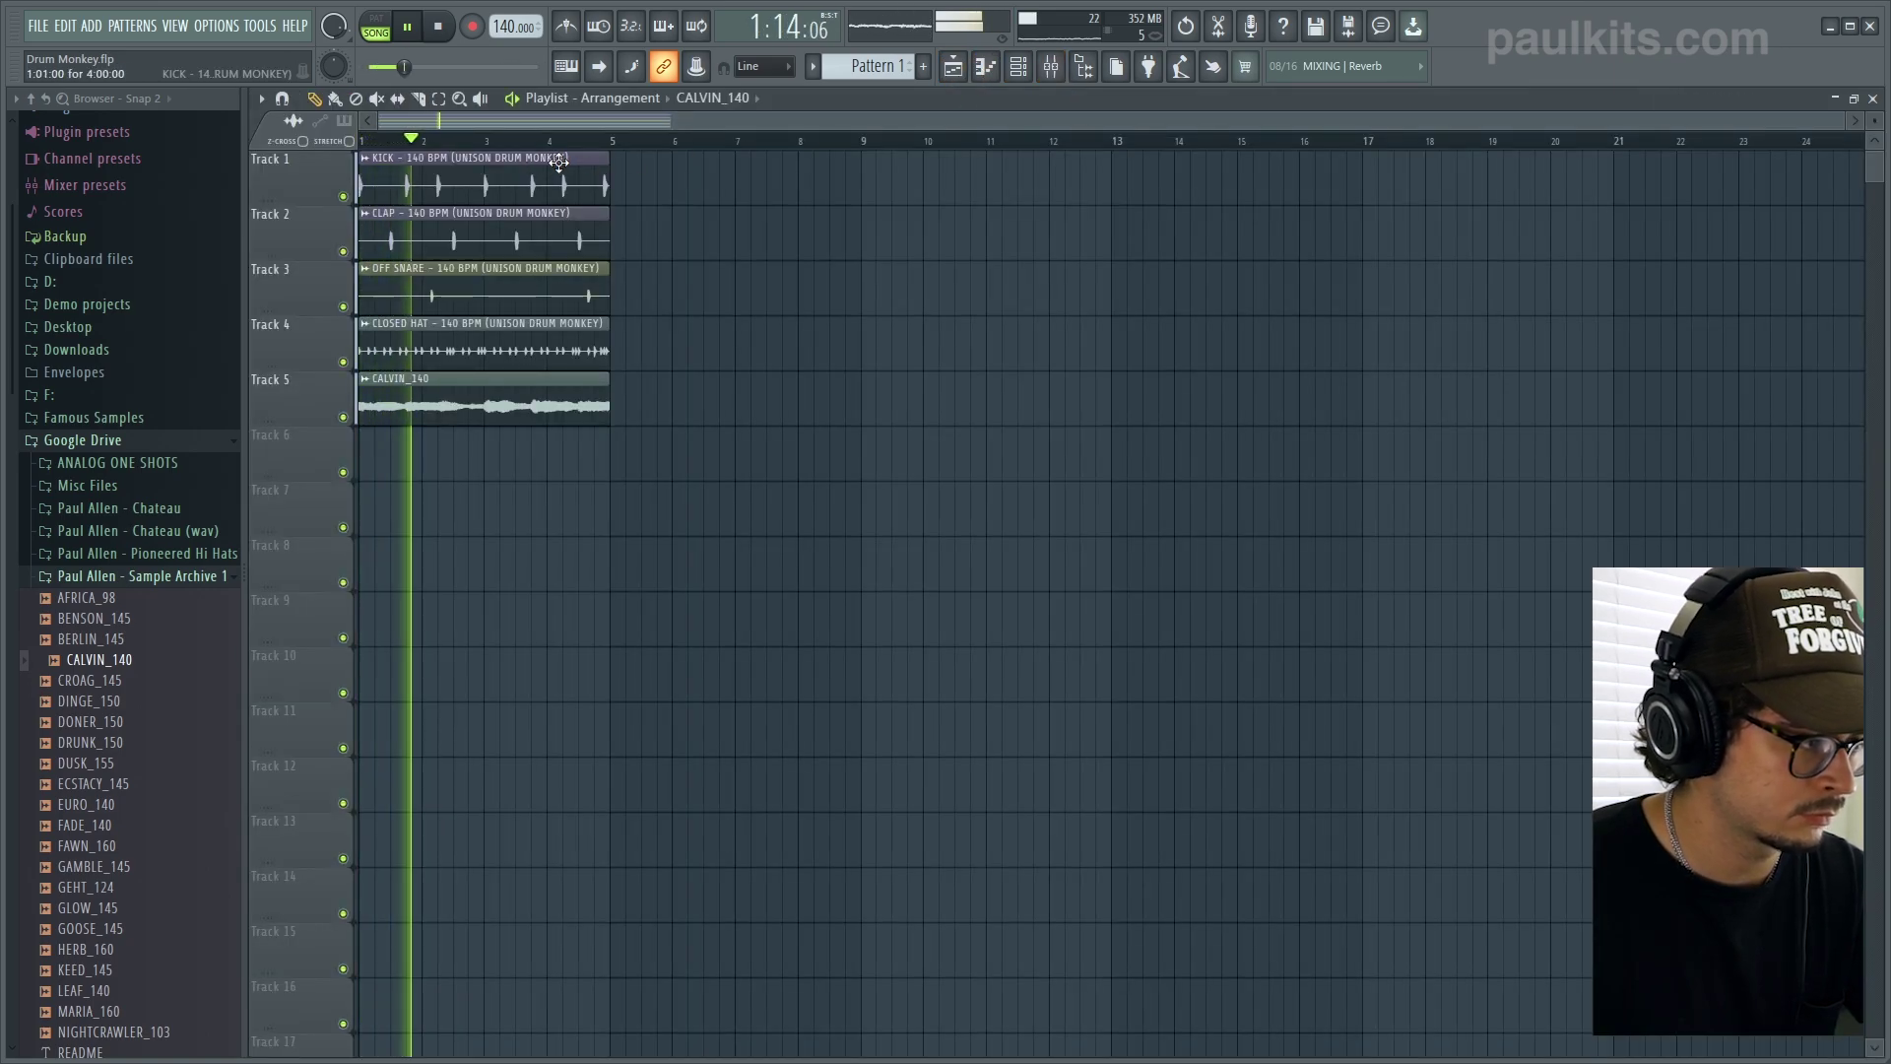
scroll(427, 121, up, 2)
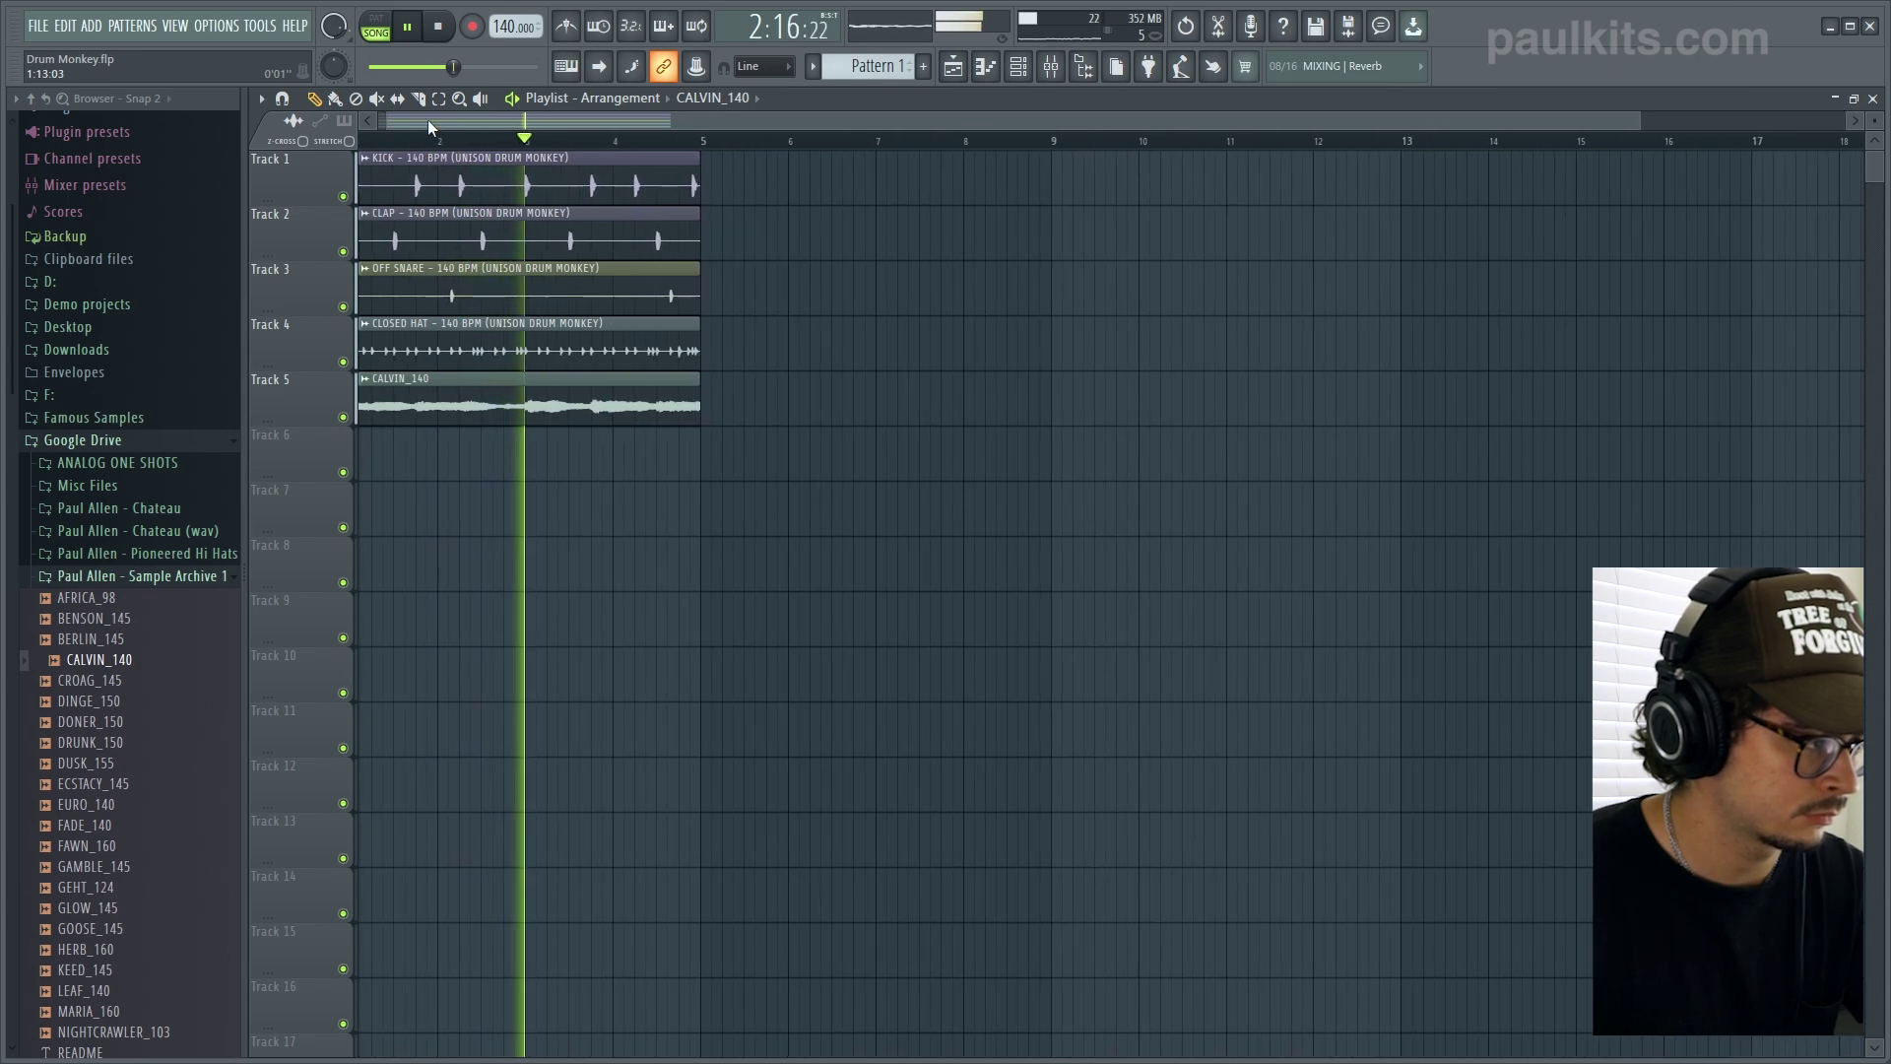
scroll(551, 174, up, 2)
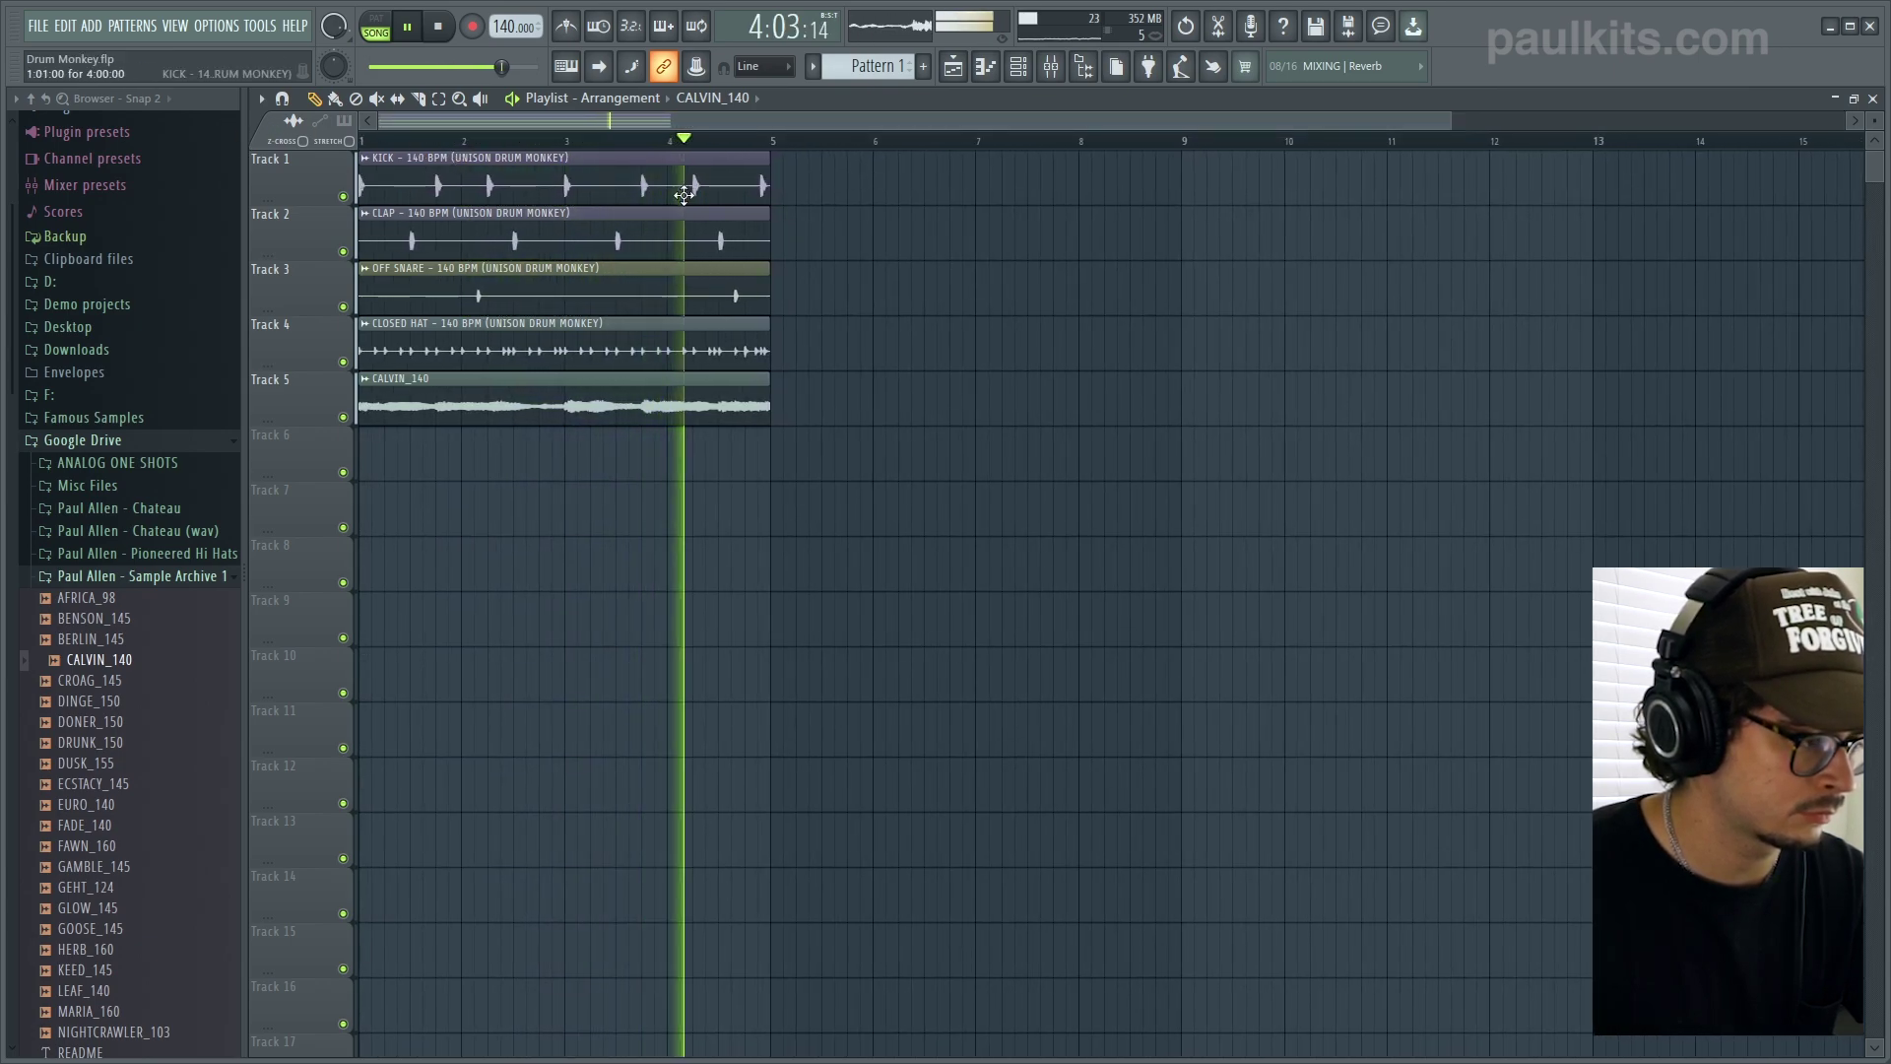
- Stop the arrangement, return to Drum Monkey and generate a Lo-Fi groove at a project tempo of 85 BPM
key(space)
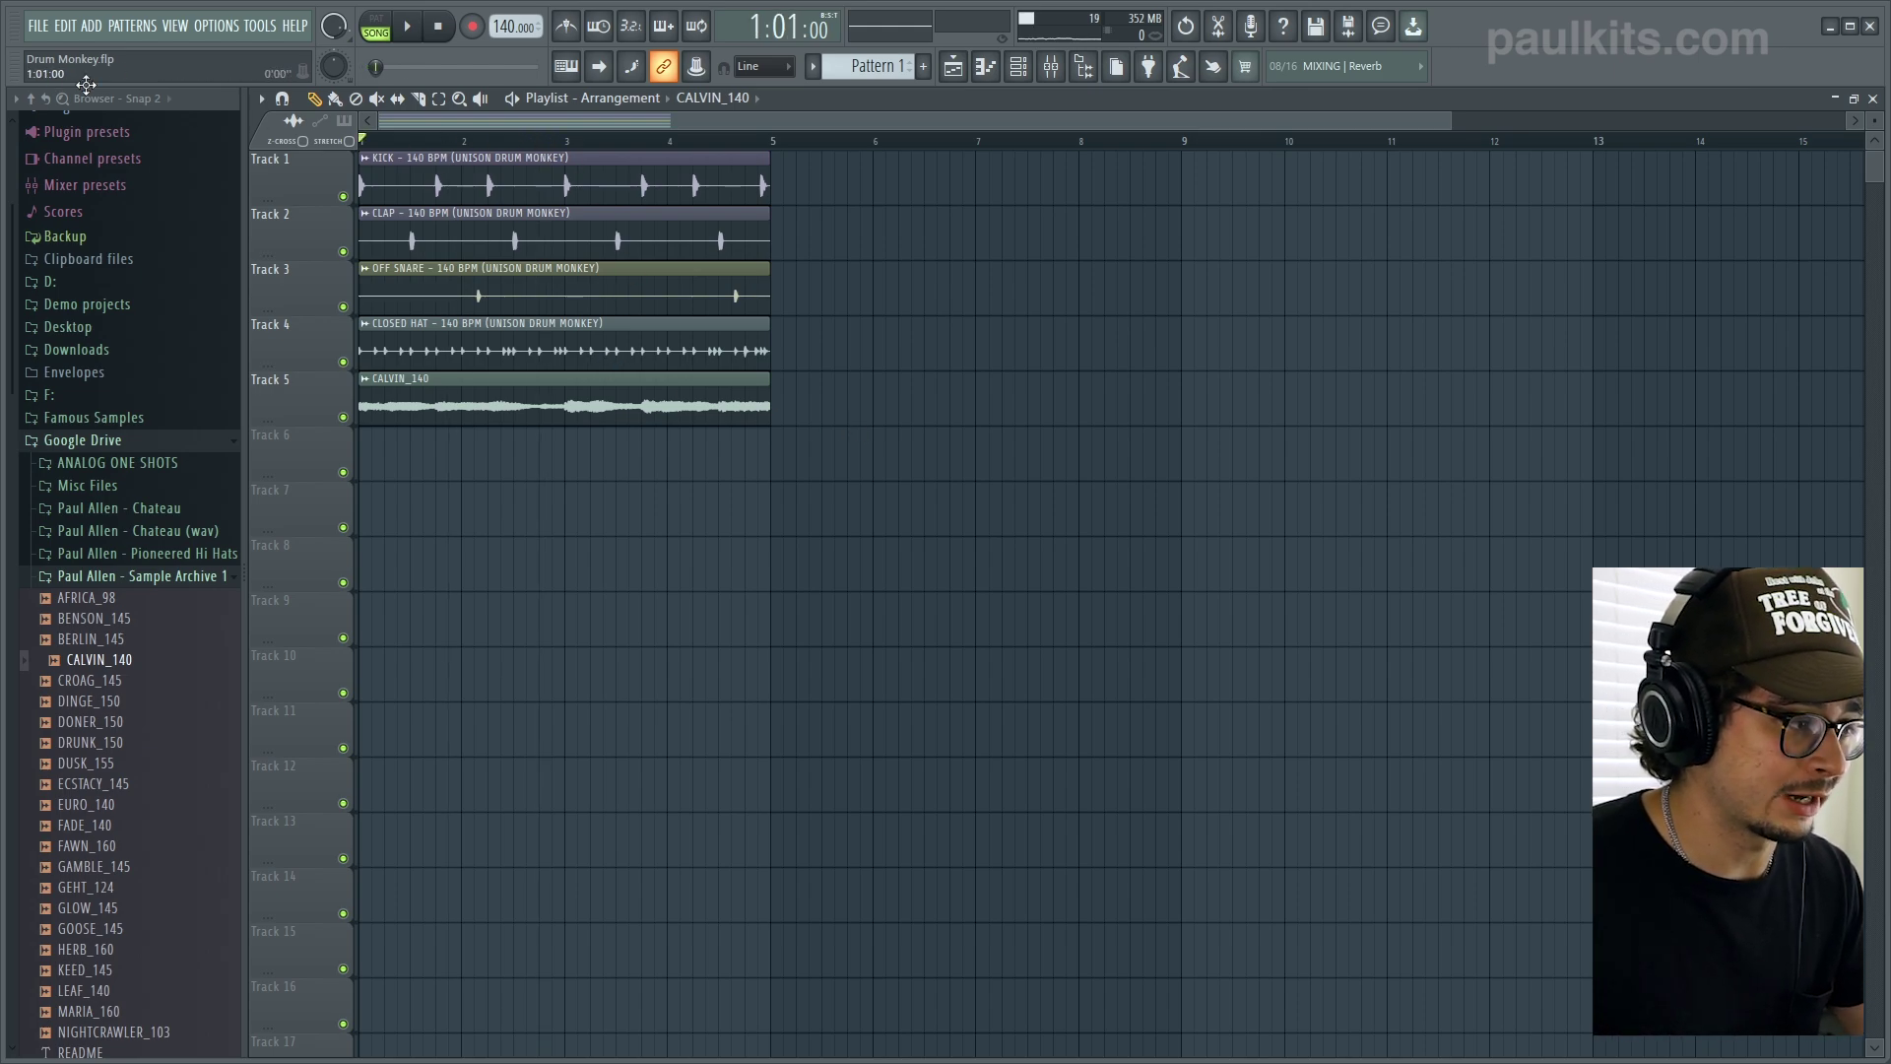
key(F9)
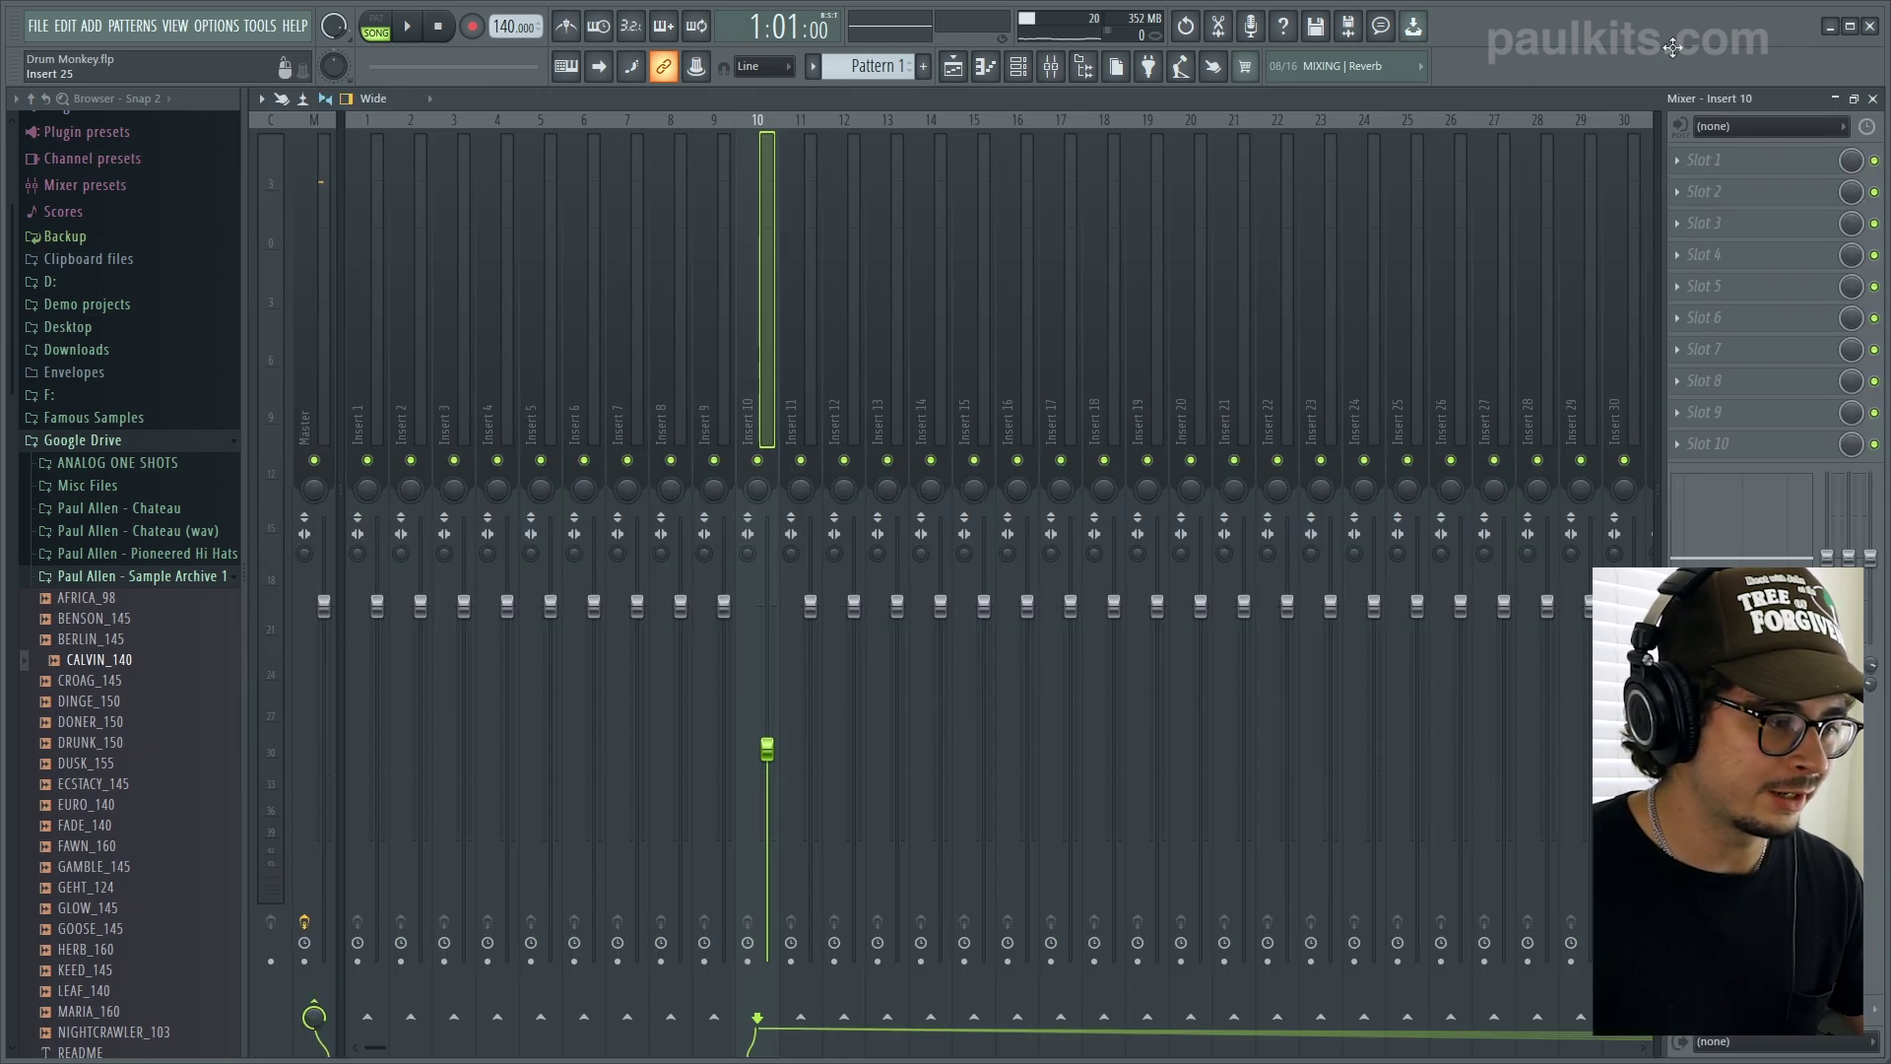
click(1872, 99)
click(1069, 241)
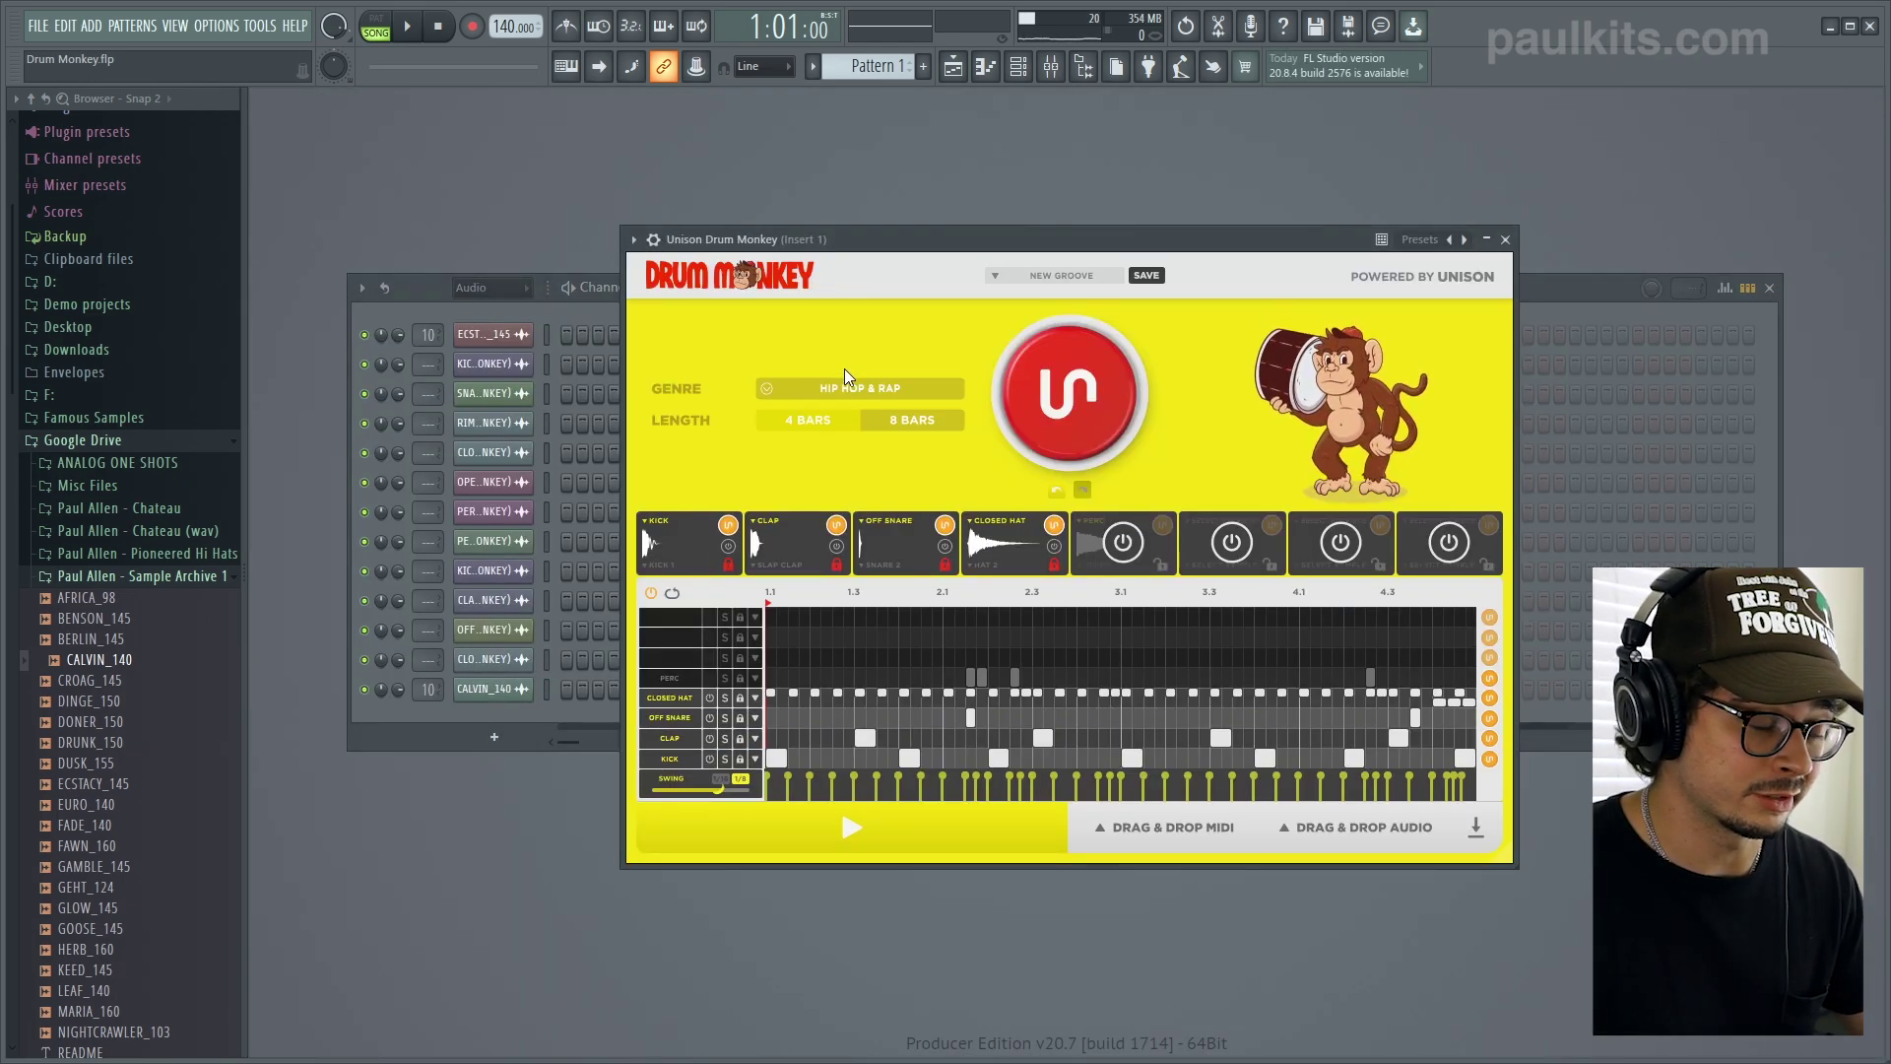
click(848, 398)
click(839, 522)
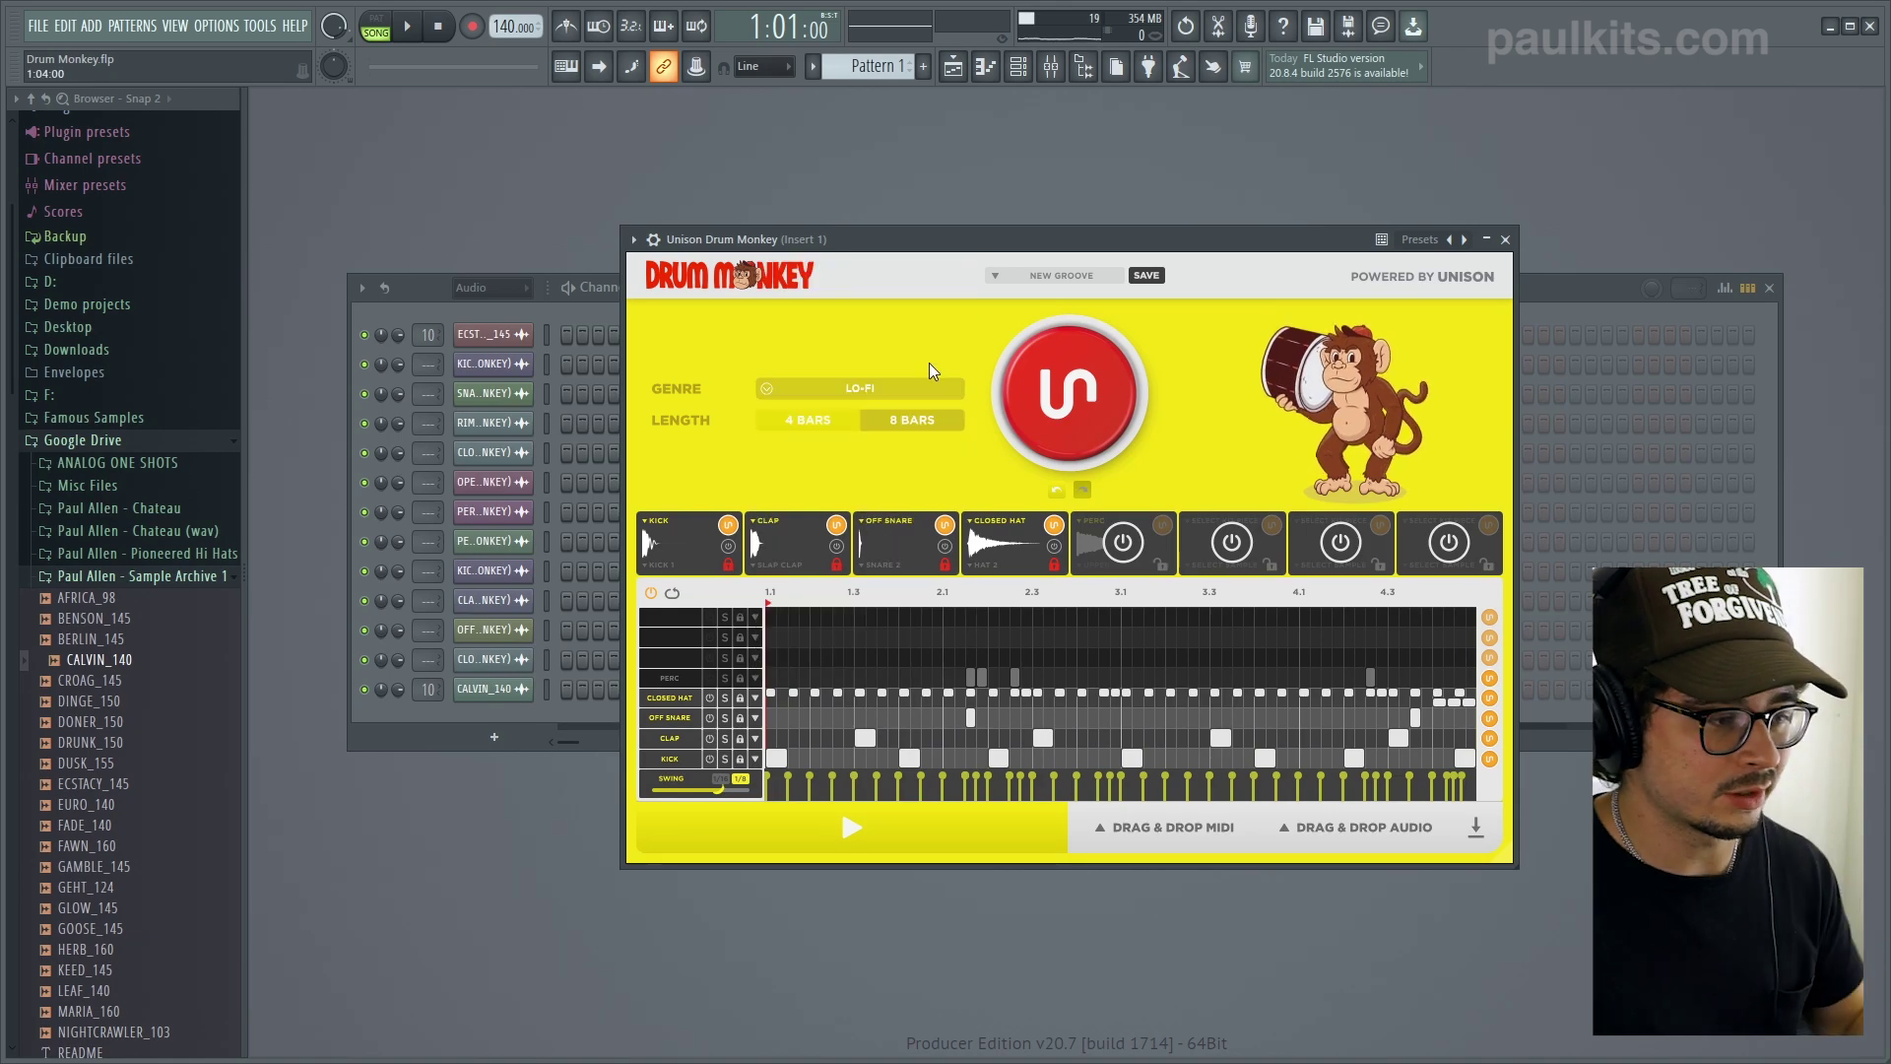
click(1177, 402)
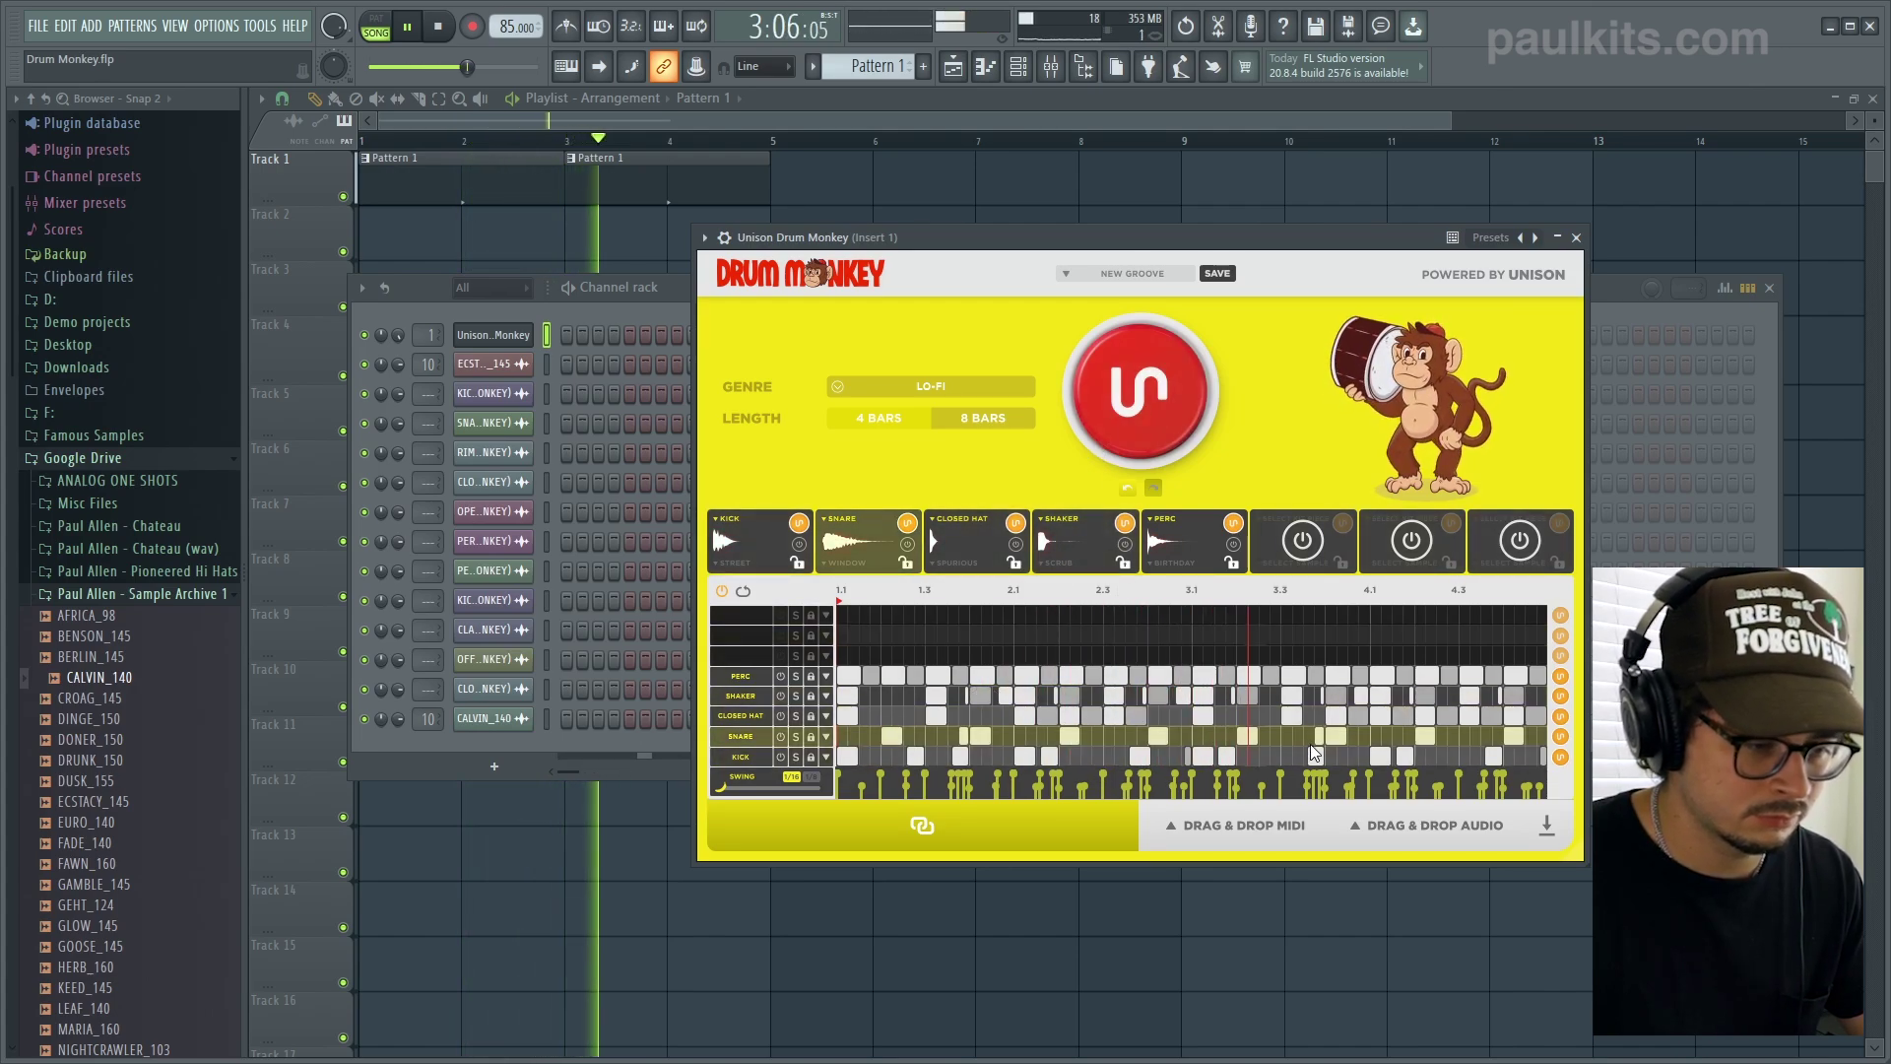
- Audition the Lo-Fi groove and raise its 1/8 swing to about halfway
key(space)
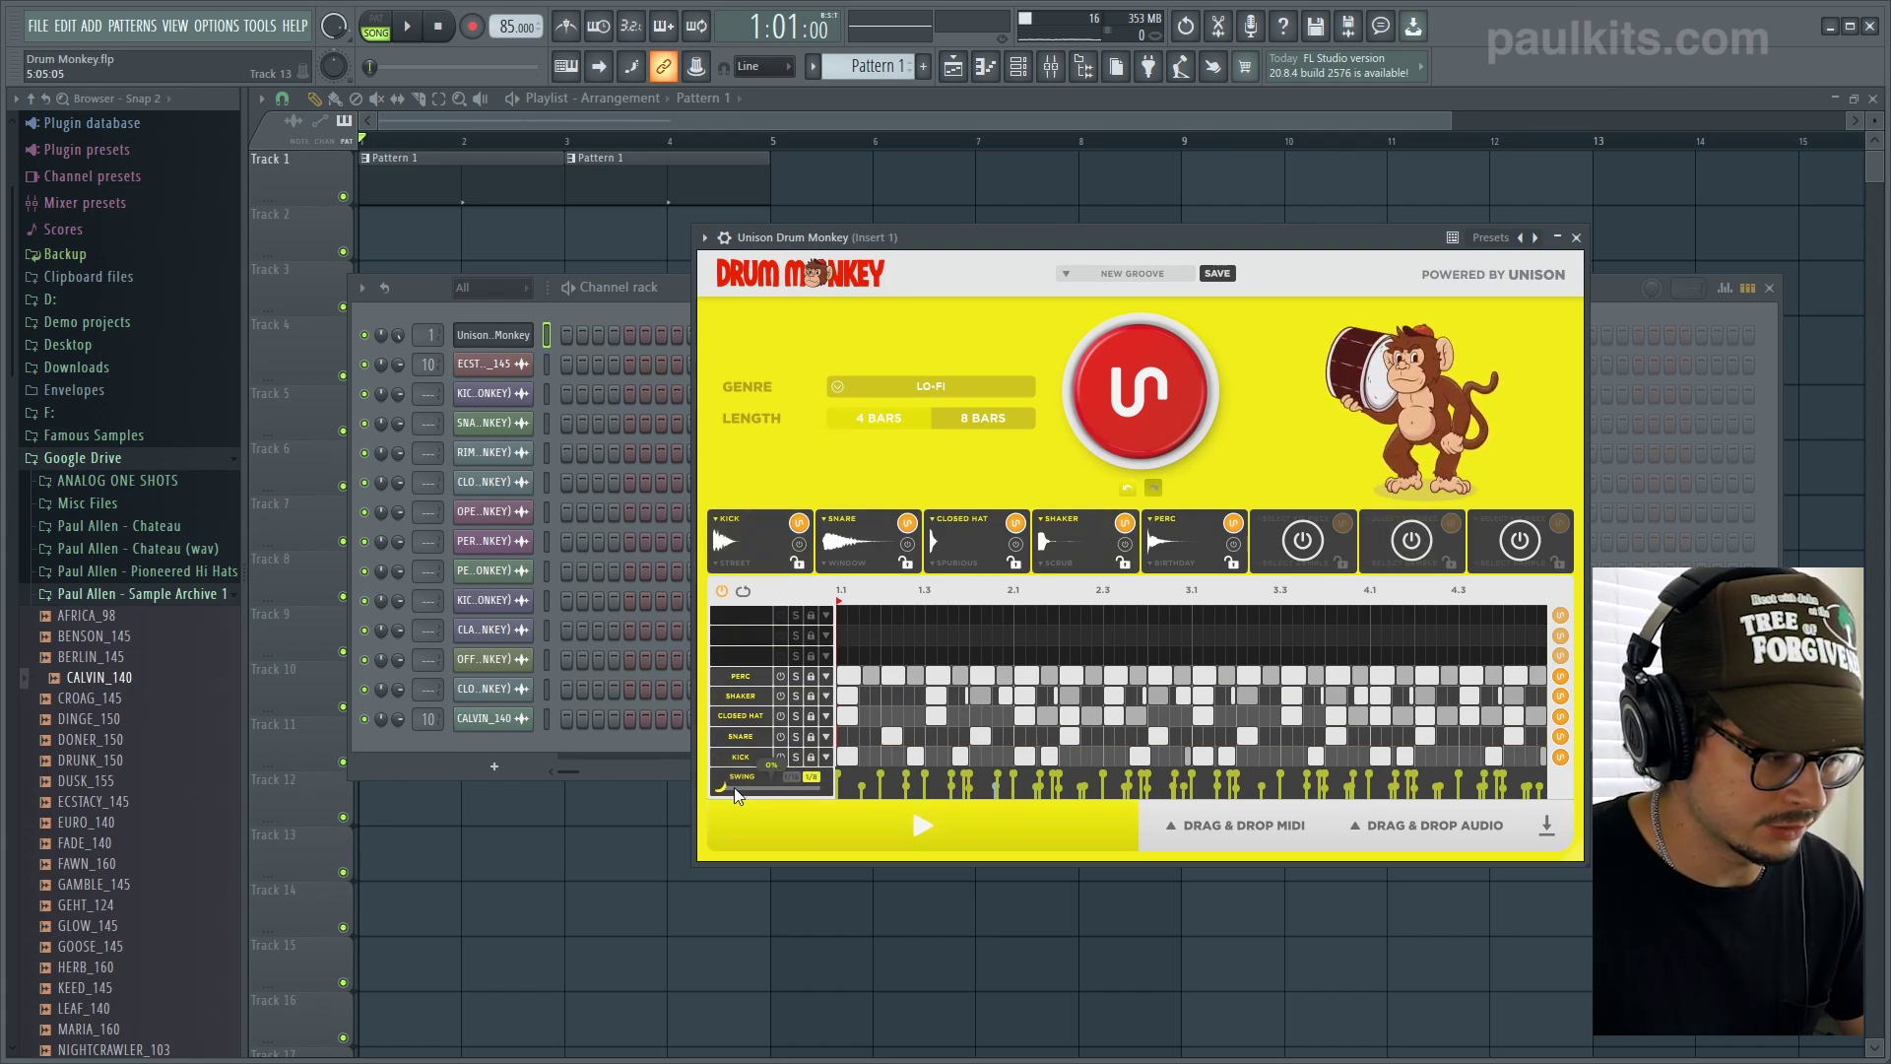
key(space)
drag(744, 793, 776, 801)
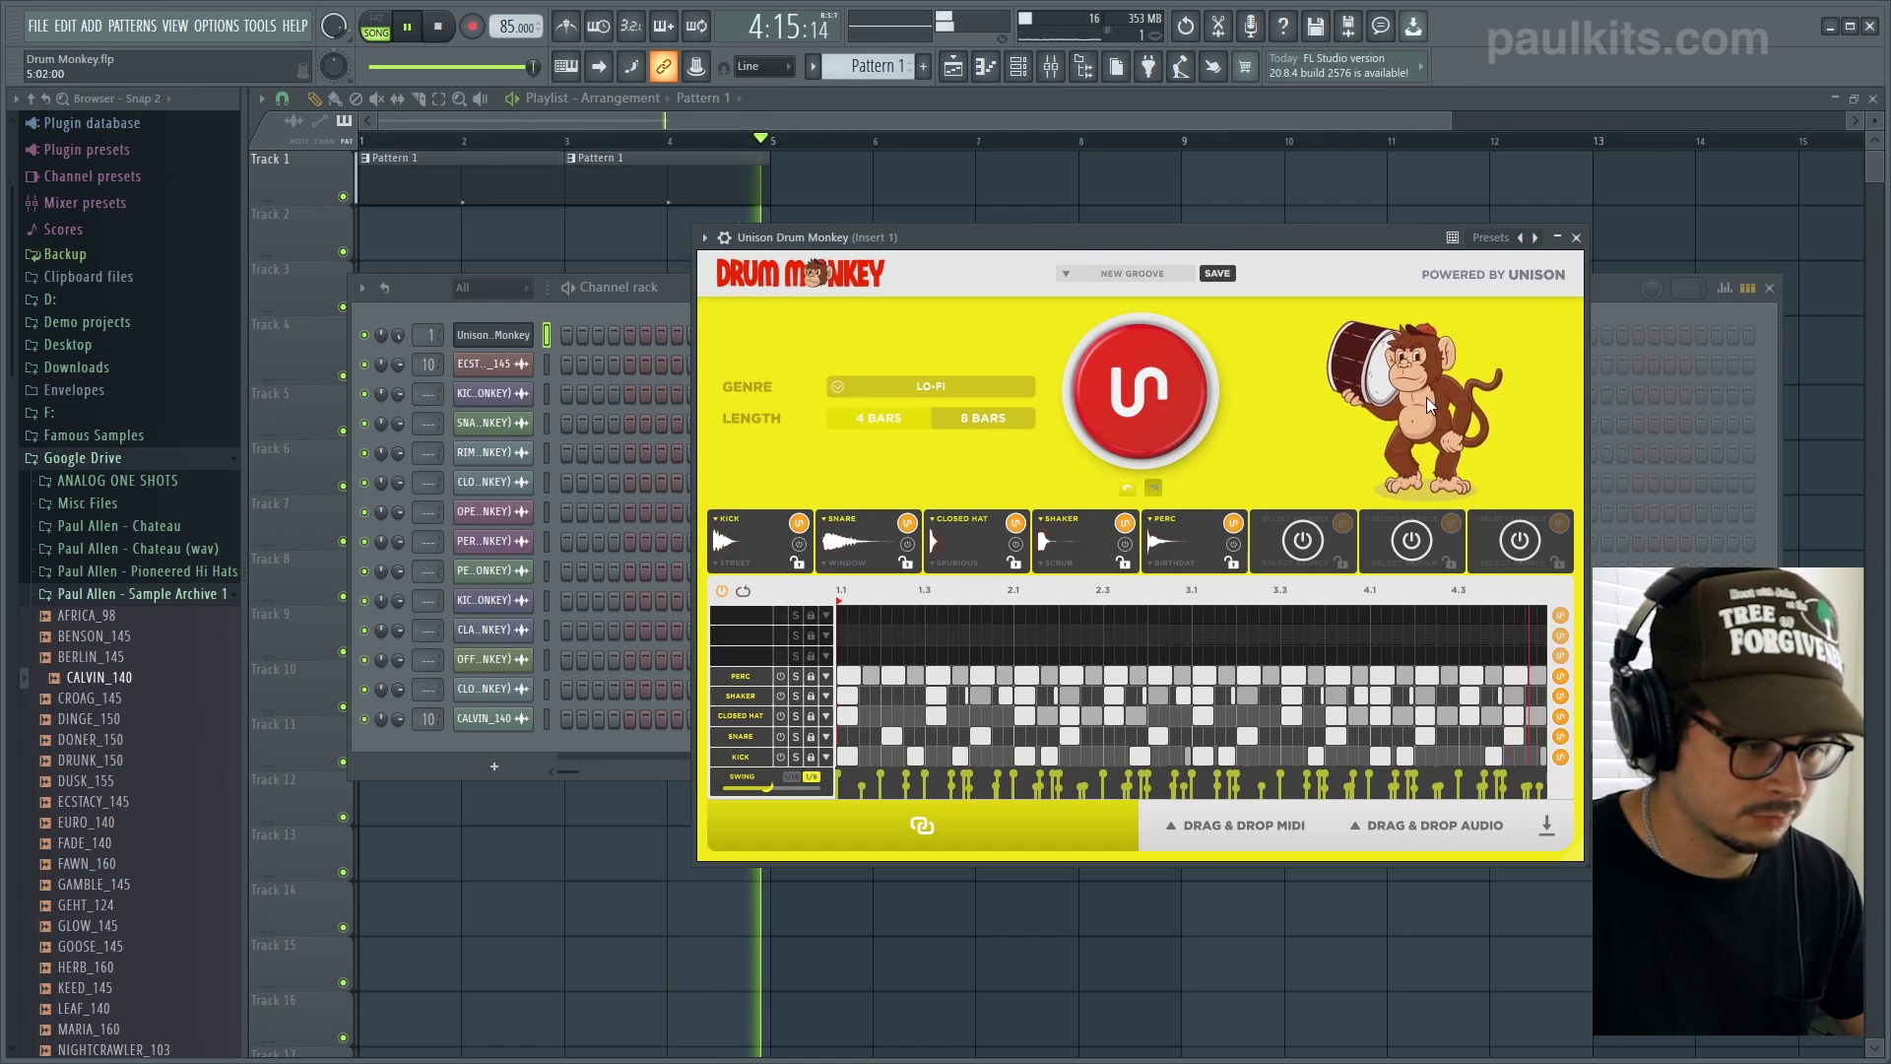
key(space)
- Place the groove's audio stems on Tracks 2 to 6, repeated through bar 8, and play them with DONER_150 on Track 1
mouse_move(1378, 831)
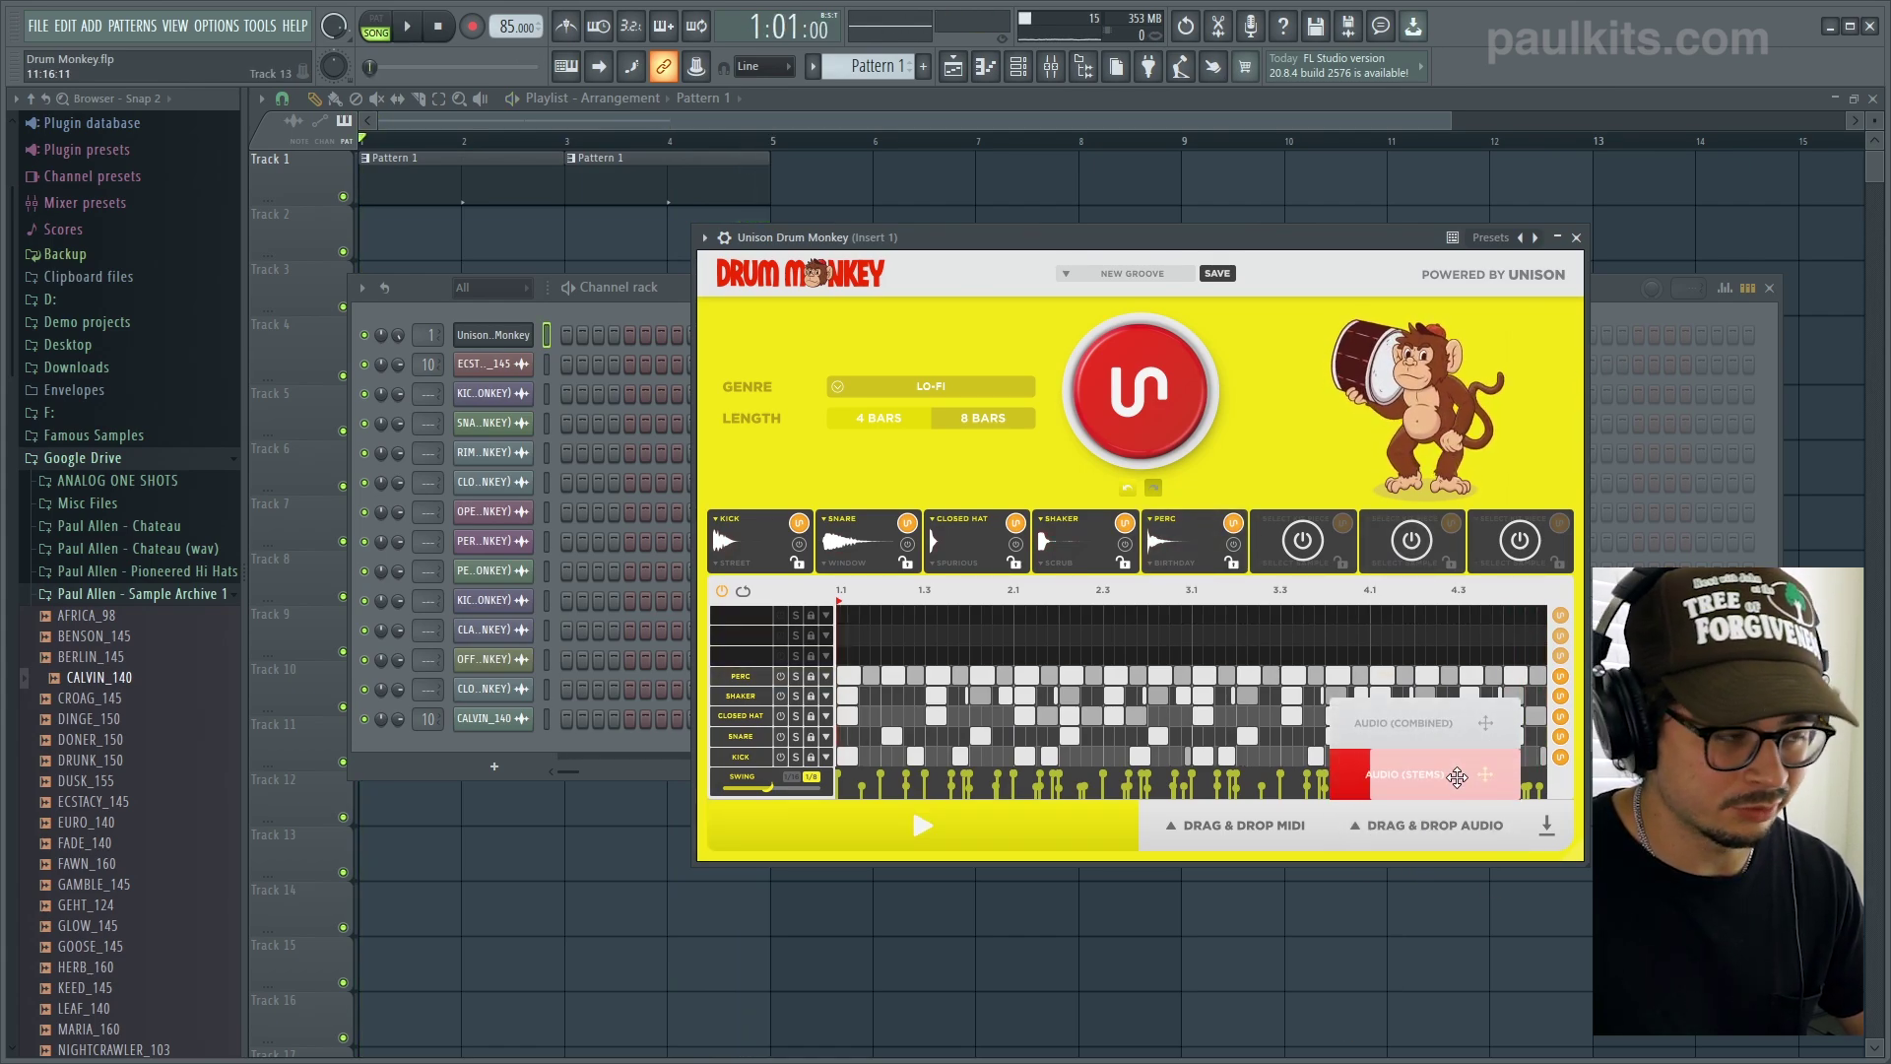
drag(1457, 778, 414, 226)
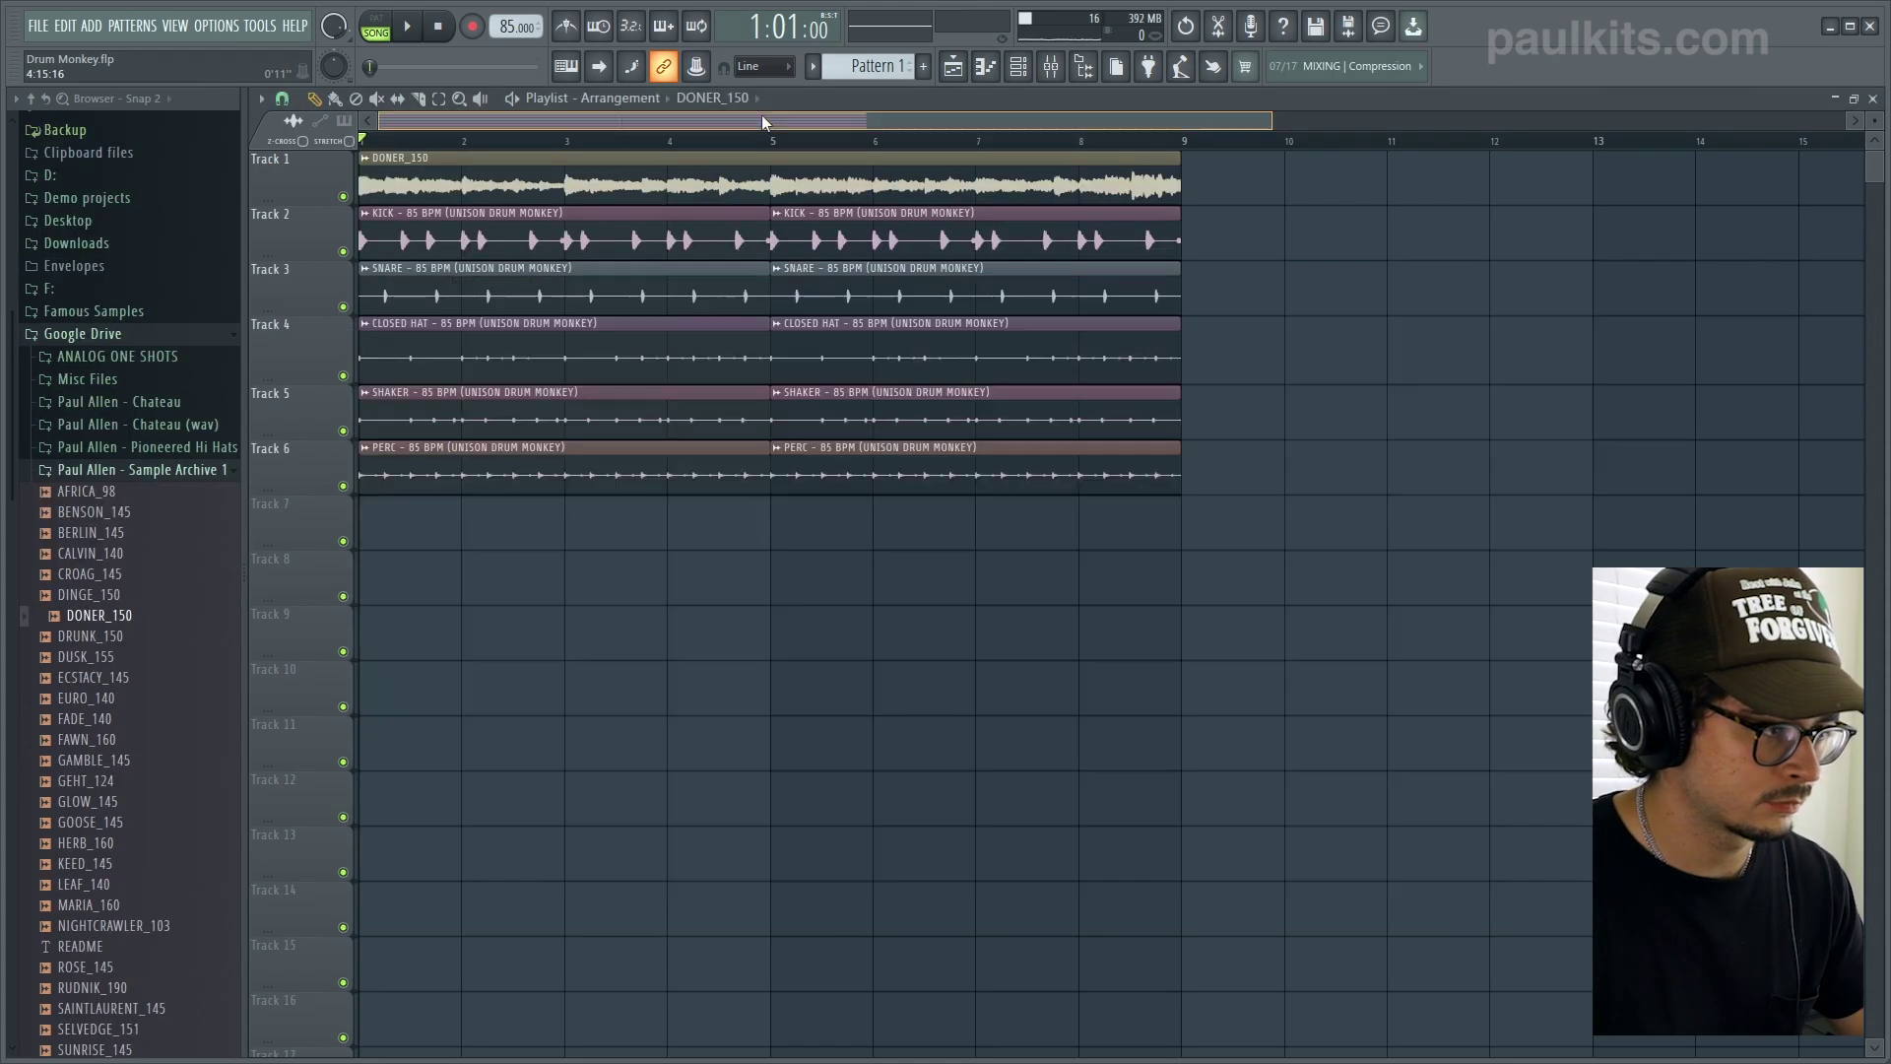
key(space)
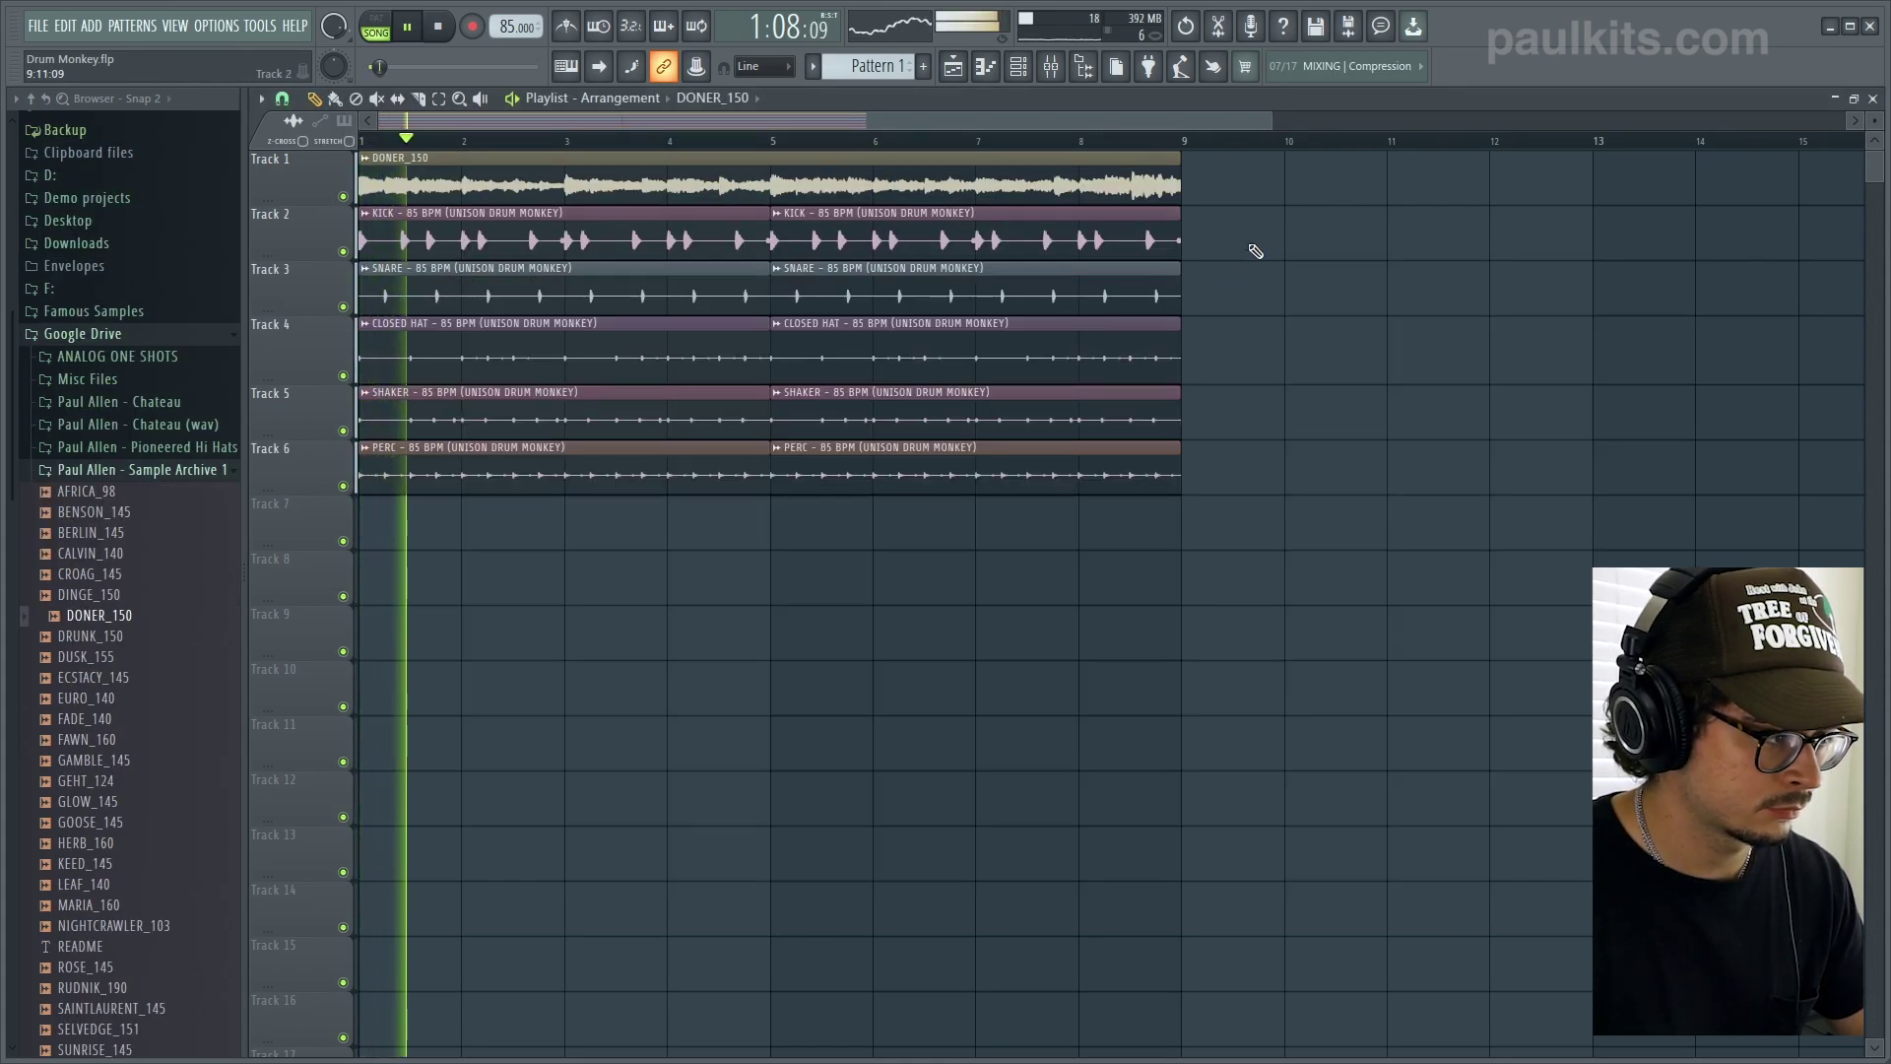
scroll(1256, 252, down, 1)
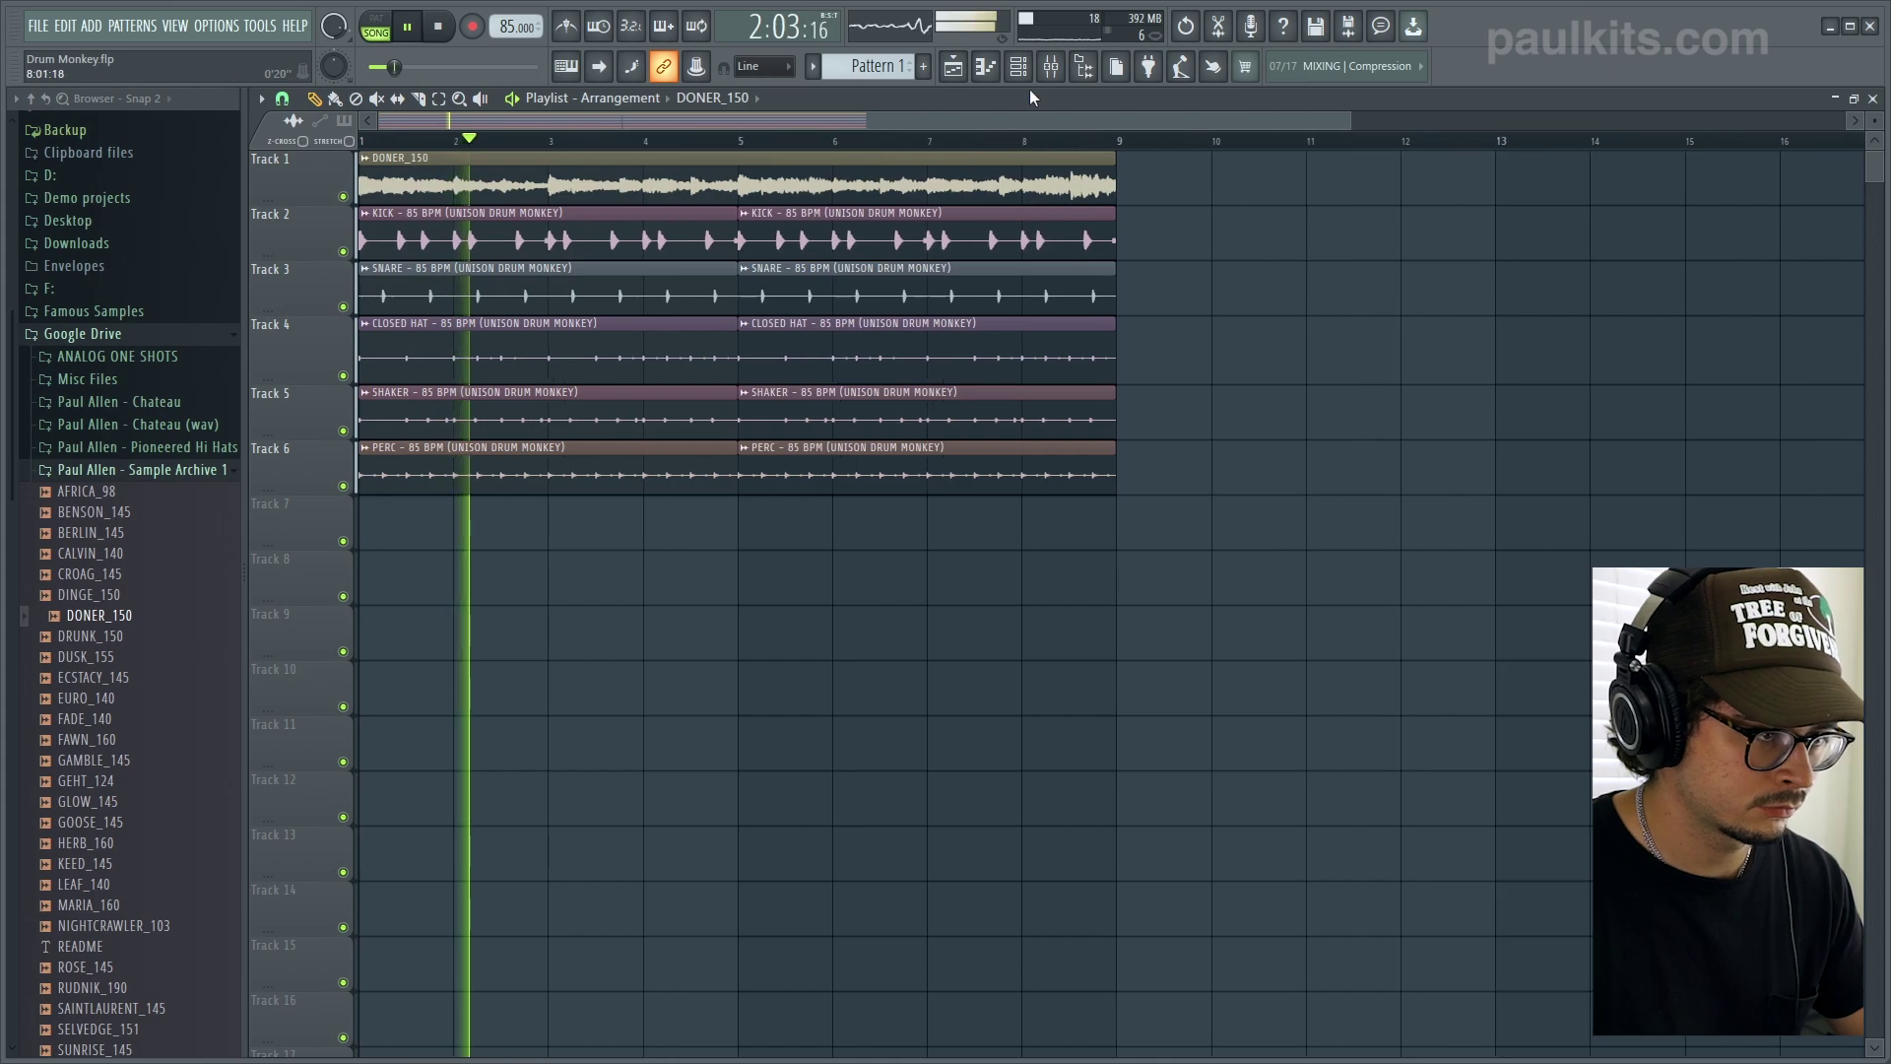
- Lower the Insert 10 fader slightly in the mixer and listen to the rest of the DONER_150 arrangement
click(1062, 71)
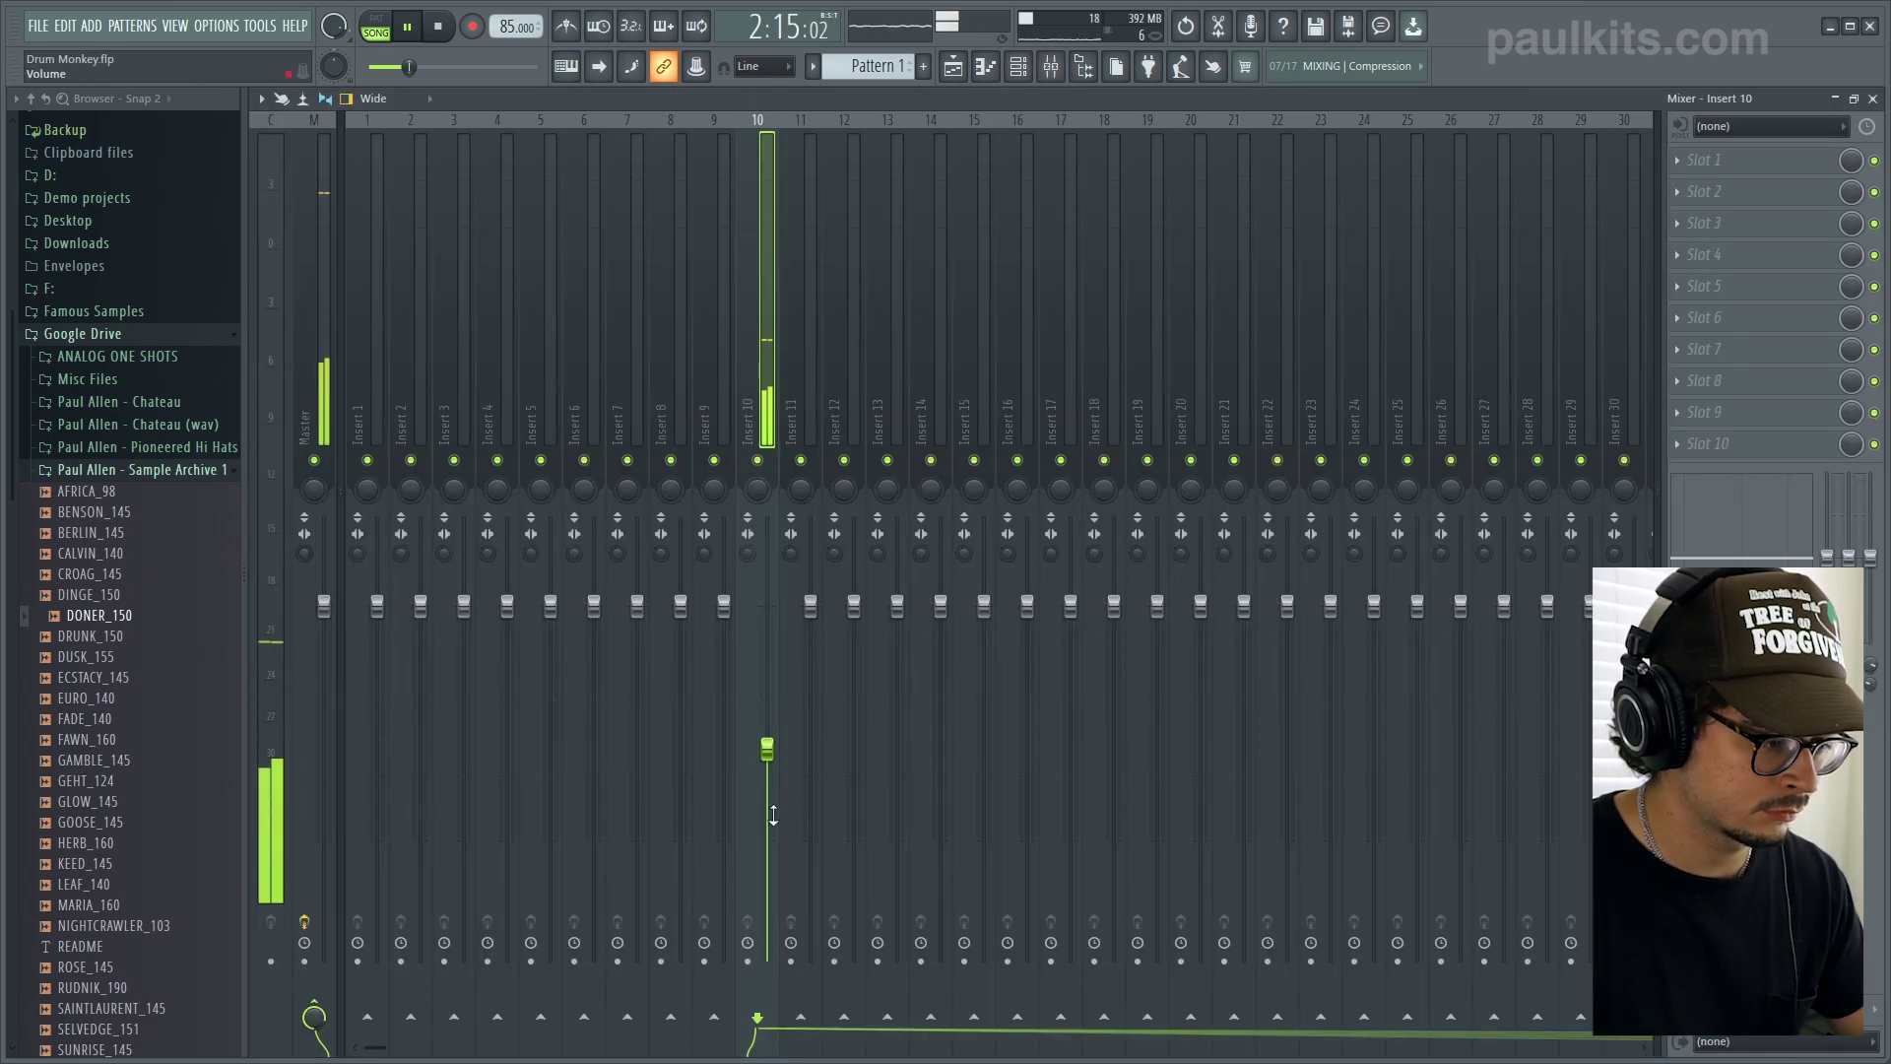
drag(773, 815, 773, 818)
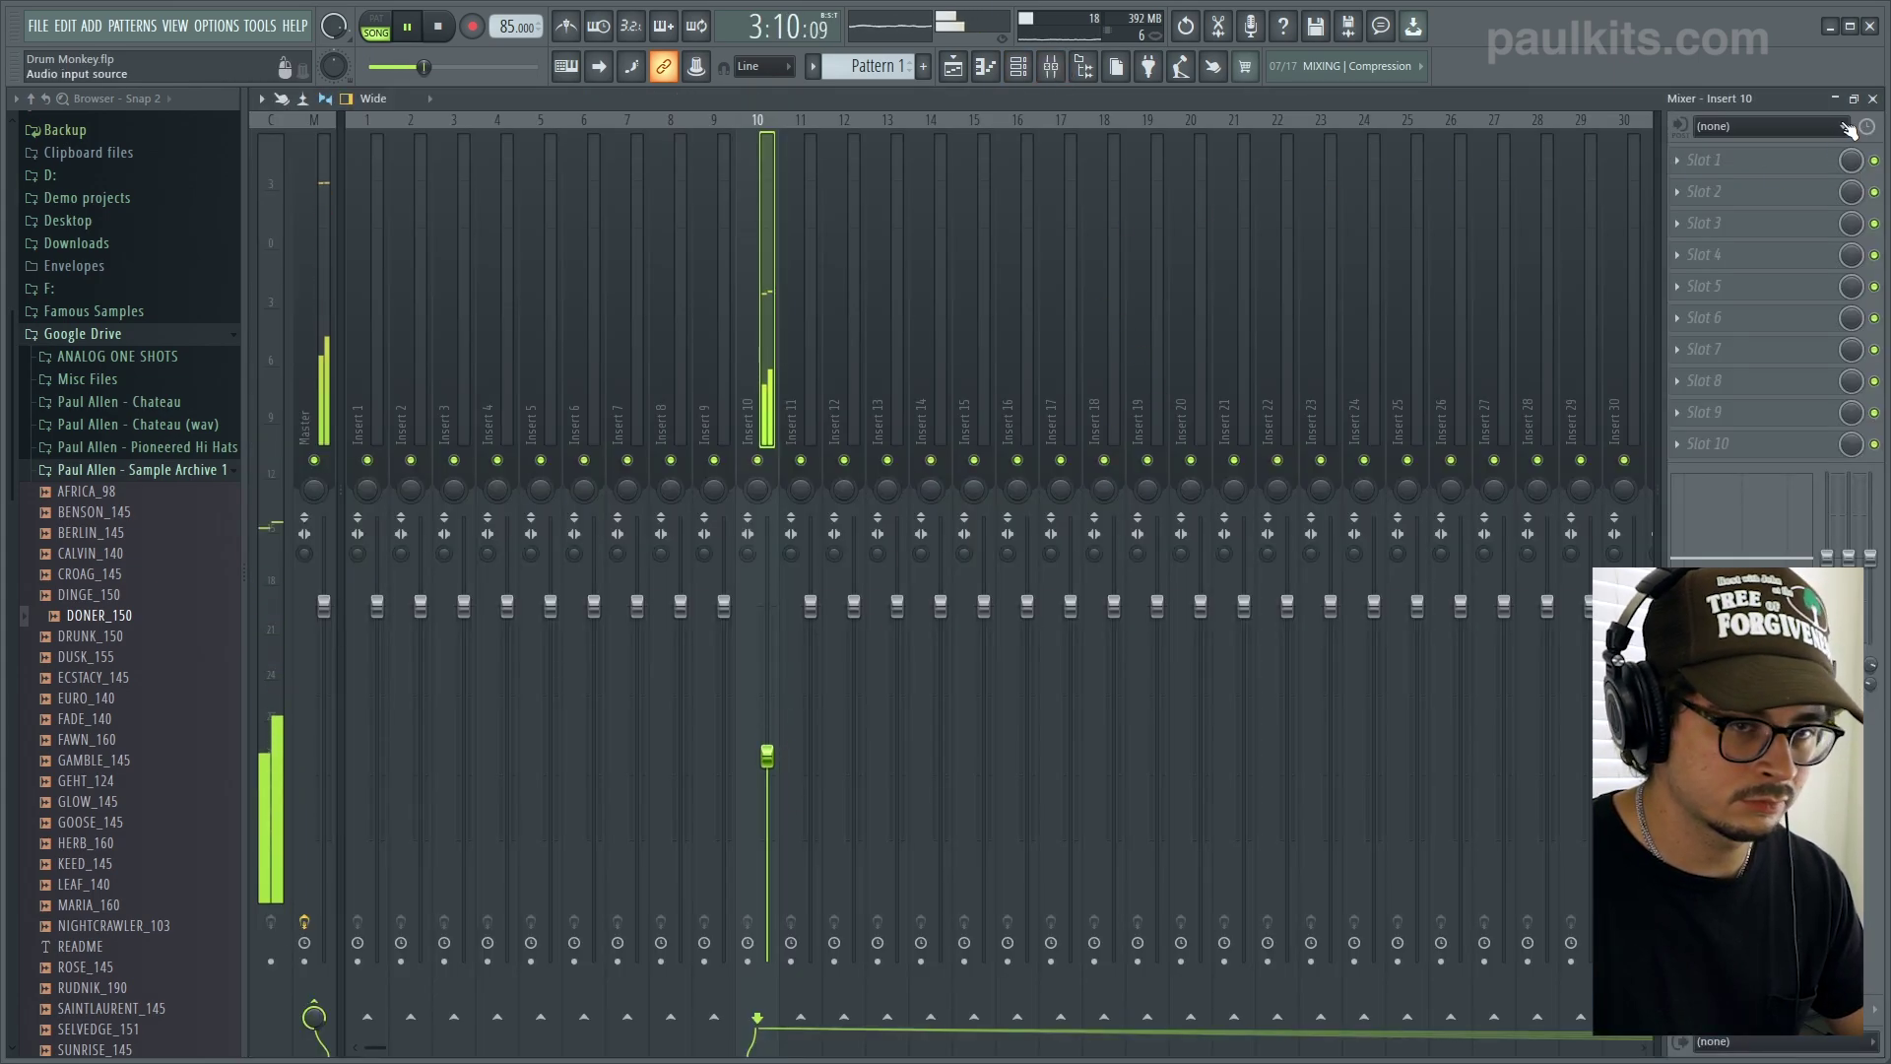
click(1872, 98)
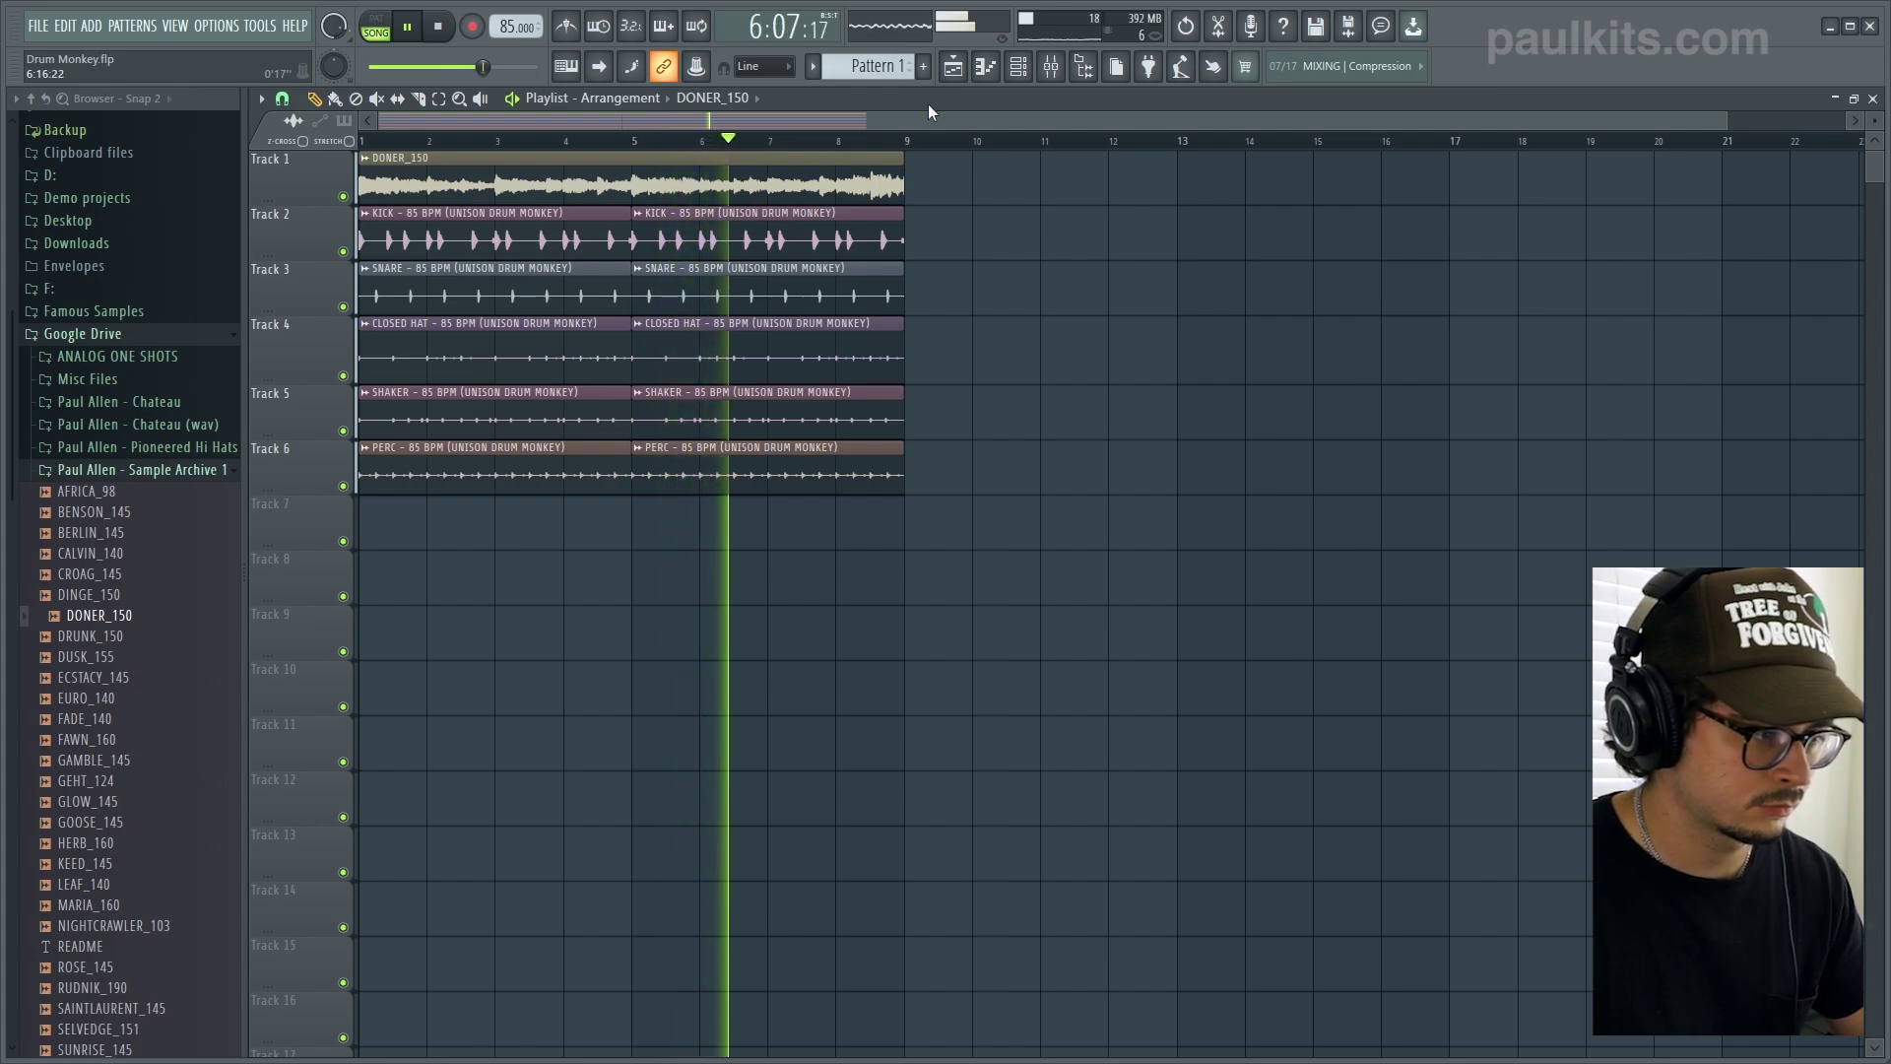
scroll(924, 128, down, 1)
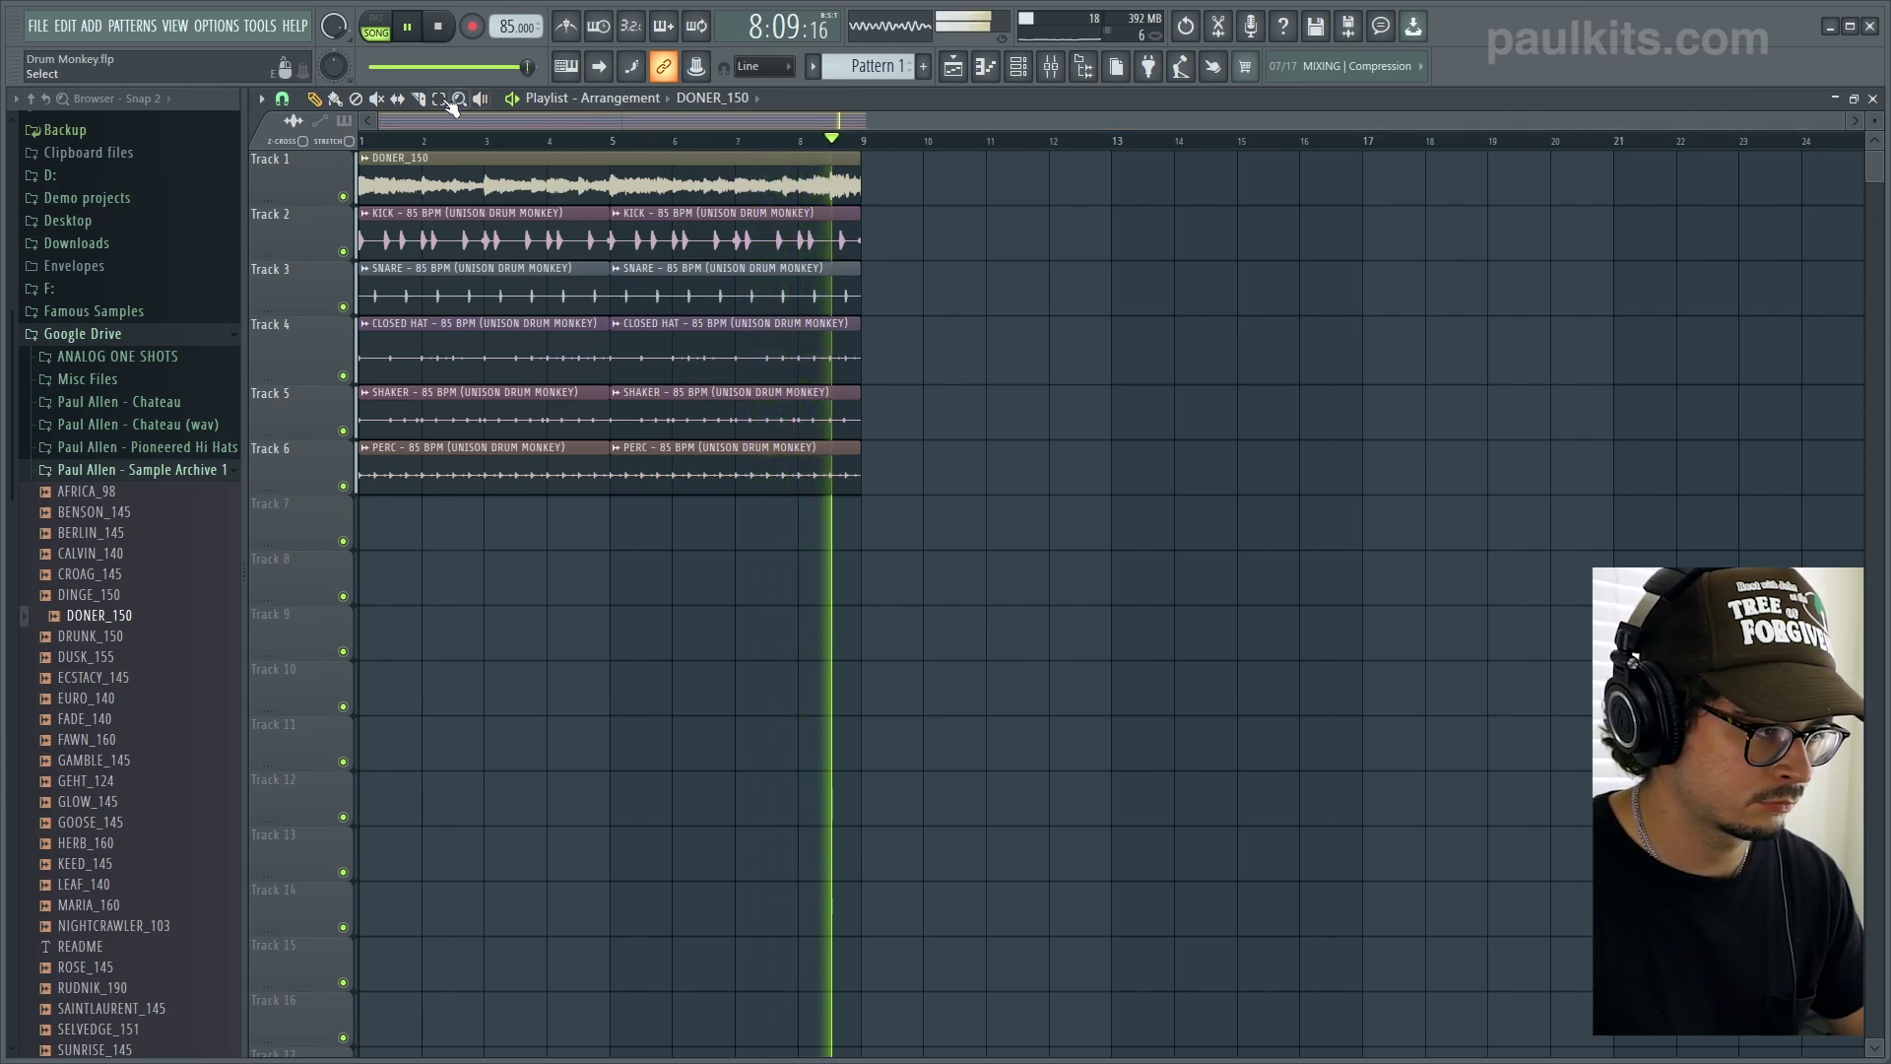
scroll(453, 138, up, 4)
key(space)
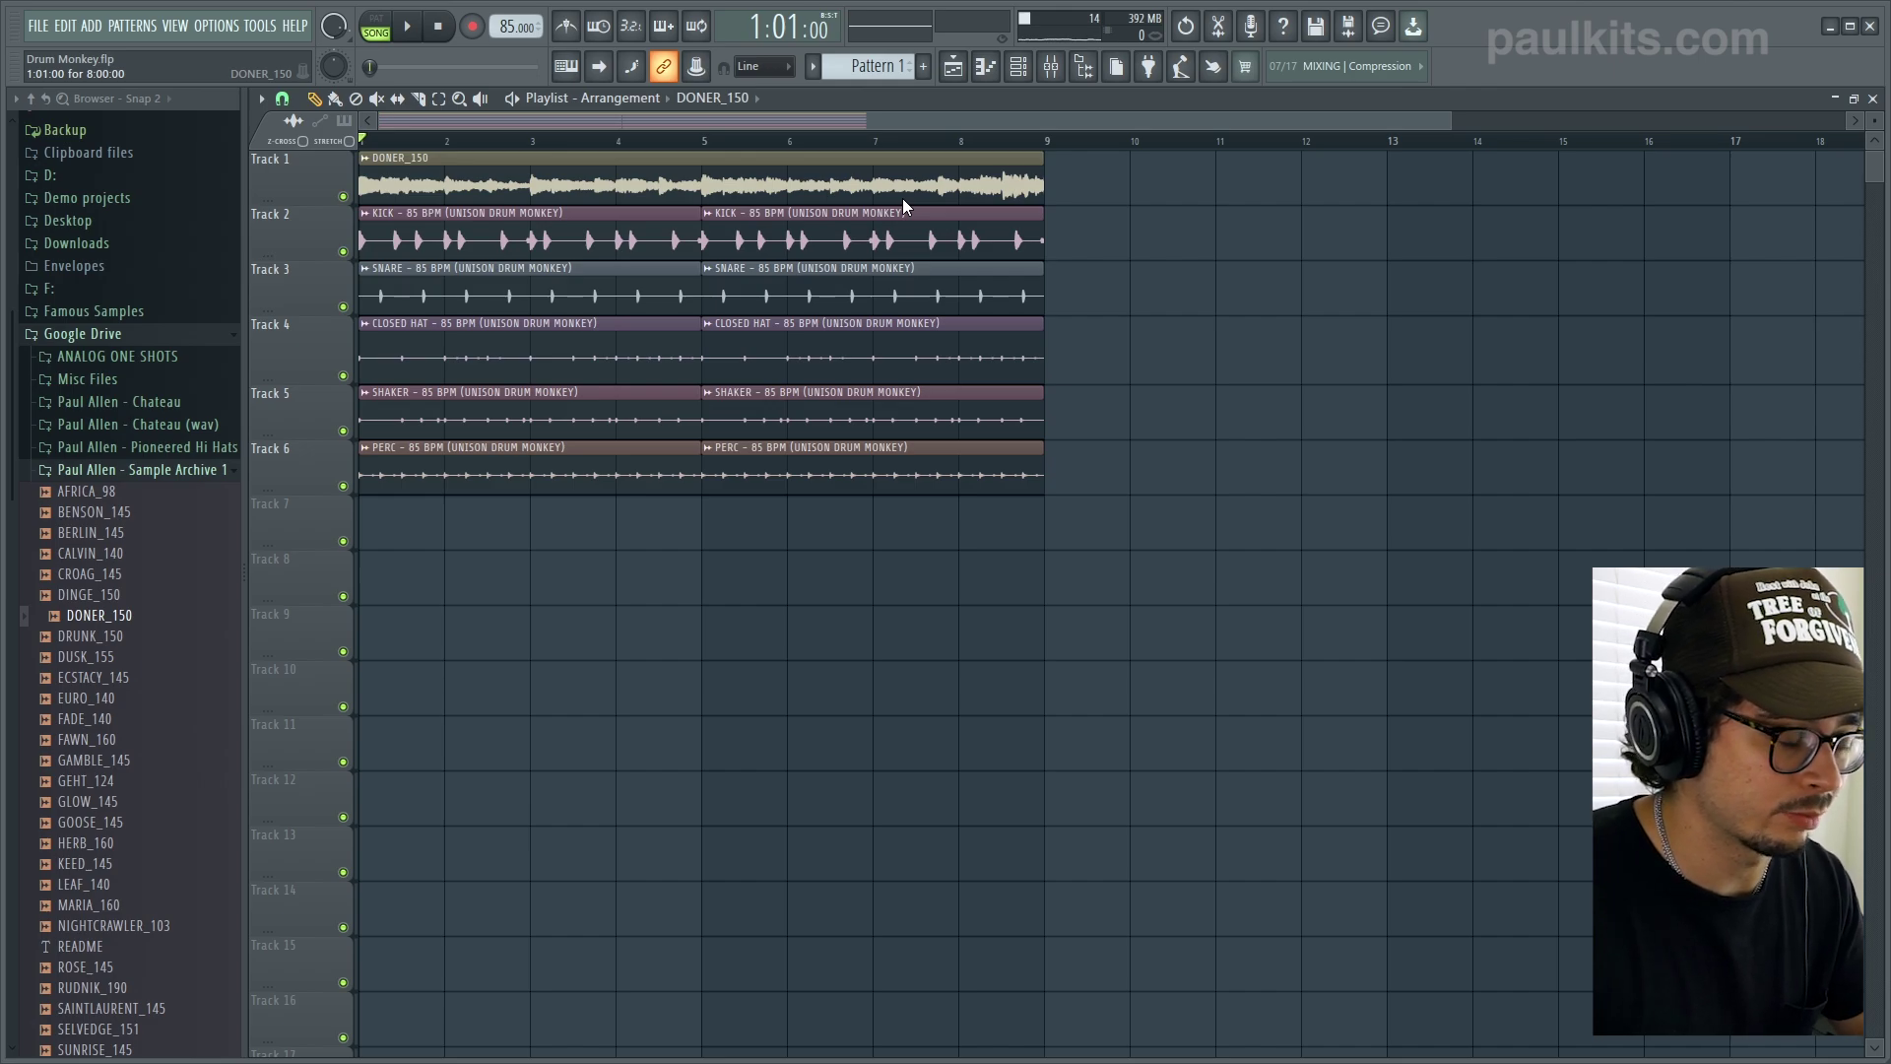
- Generate a House & Deep House groove in Drum Monkey at a project tempo of 122 BPM
double_click(904, 205)
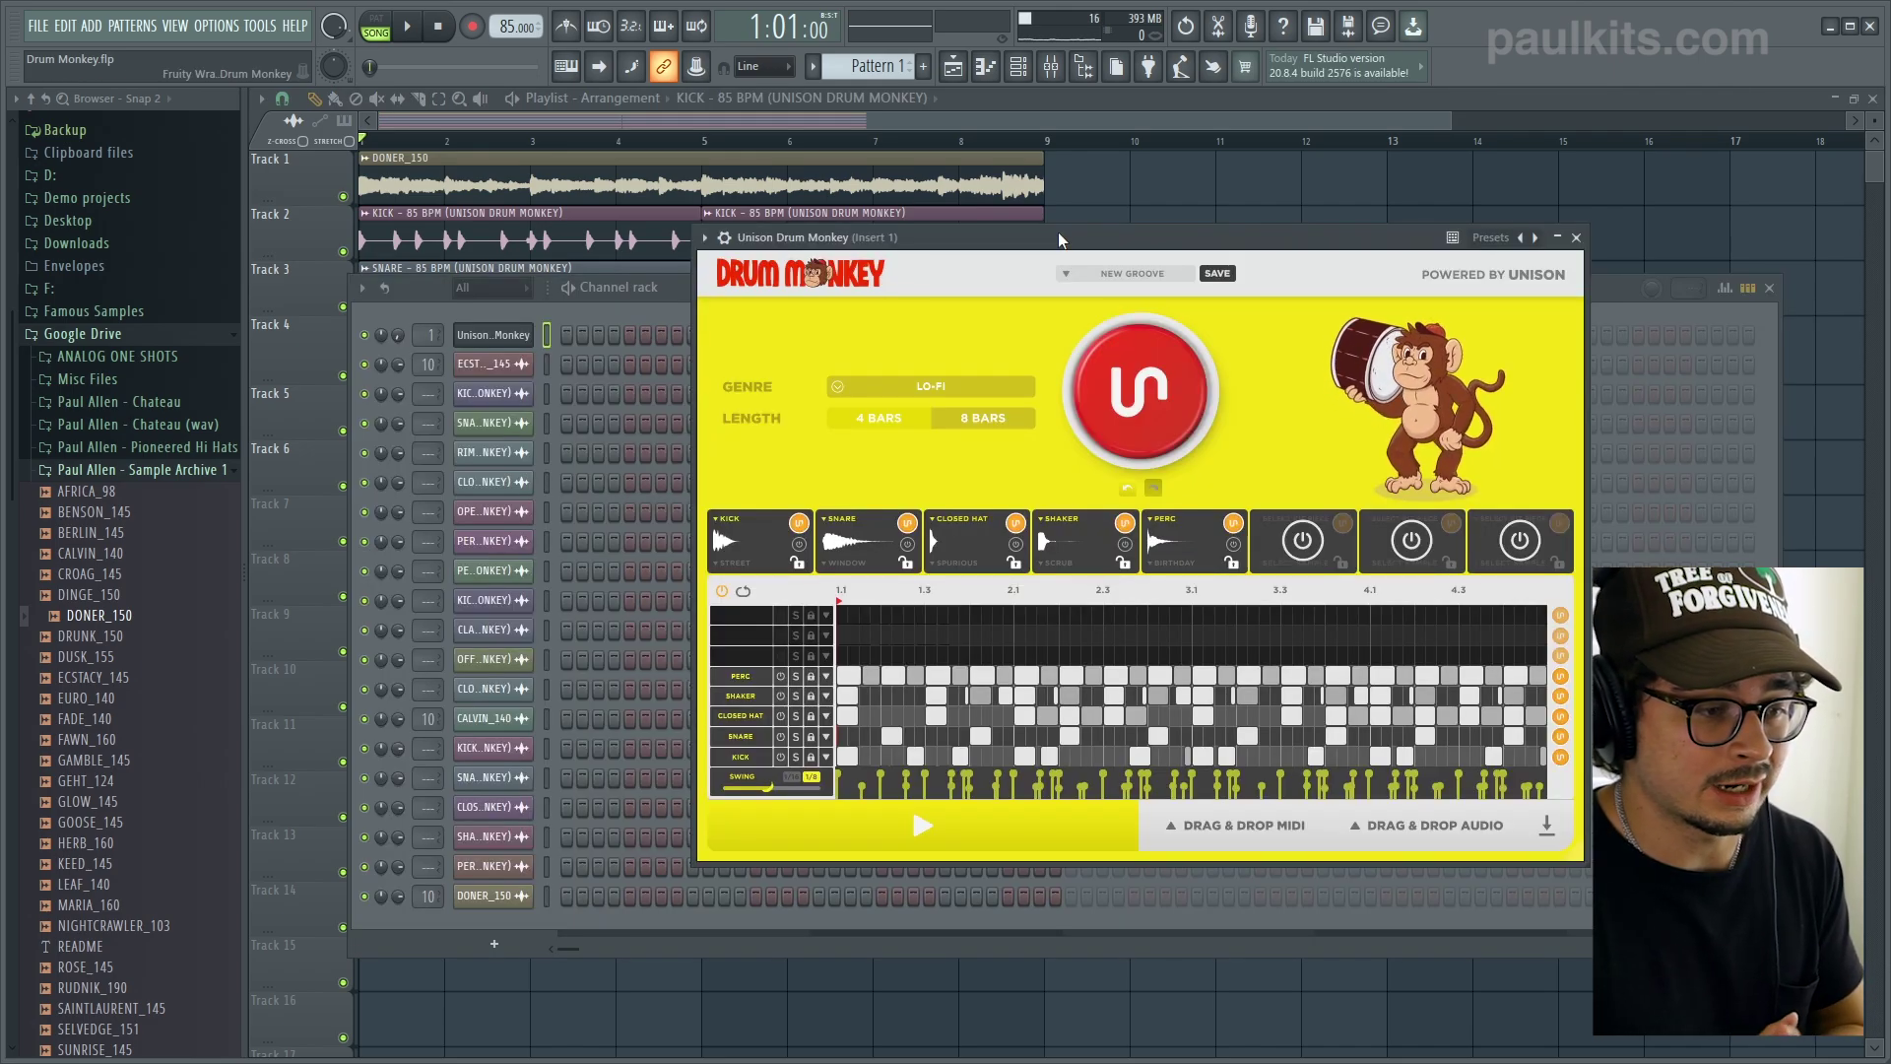
click(972, 124)
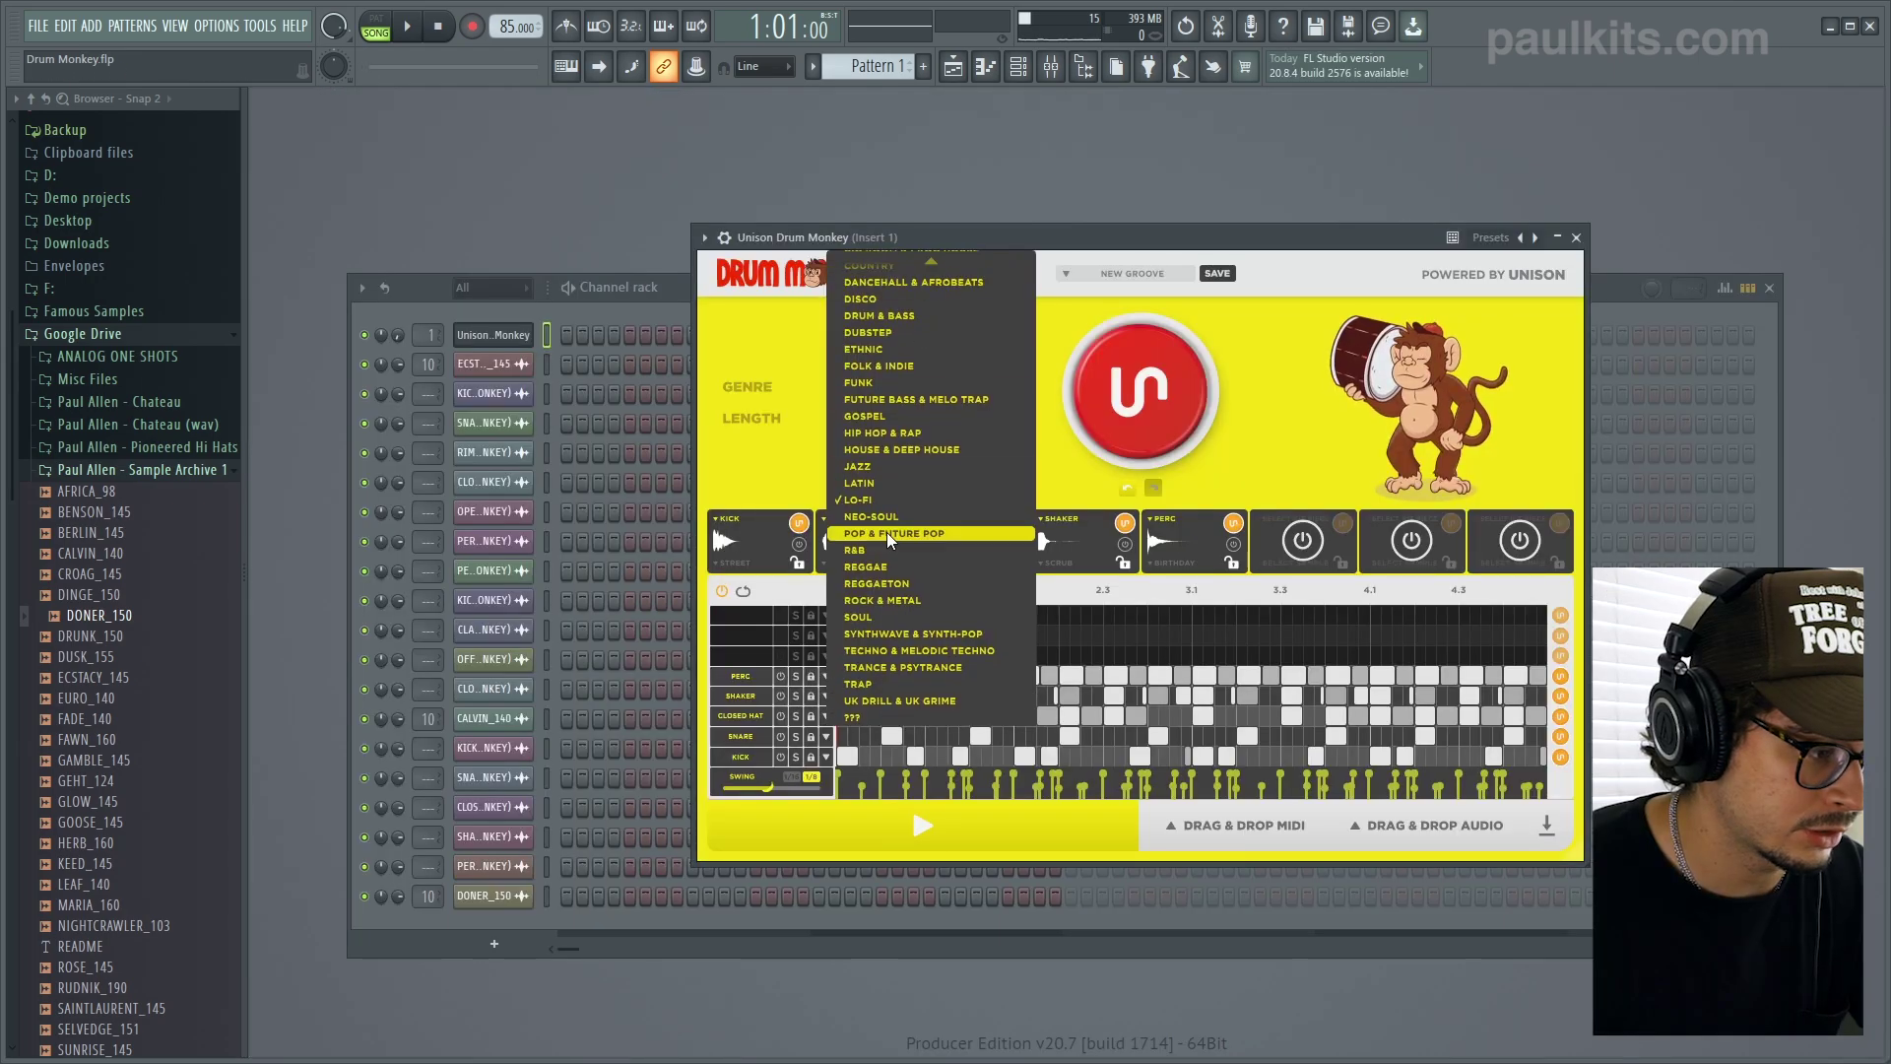
click(916, 451)
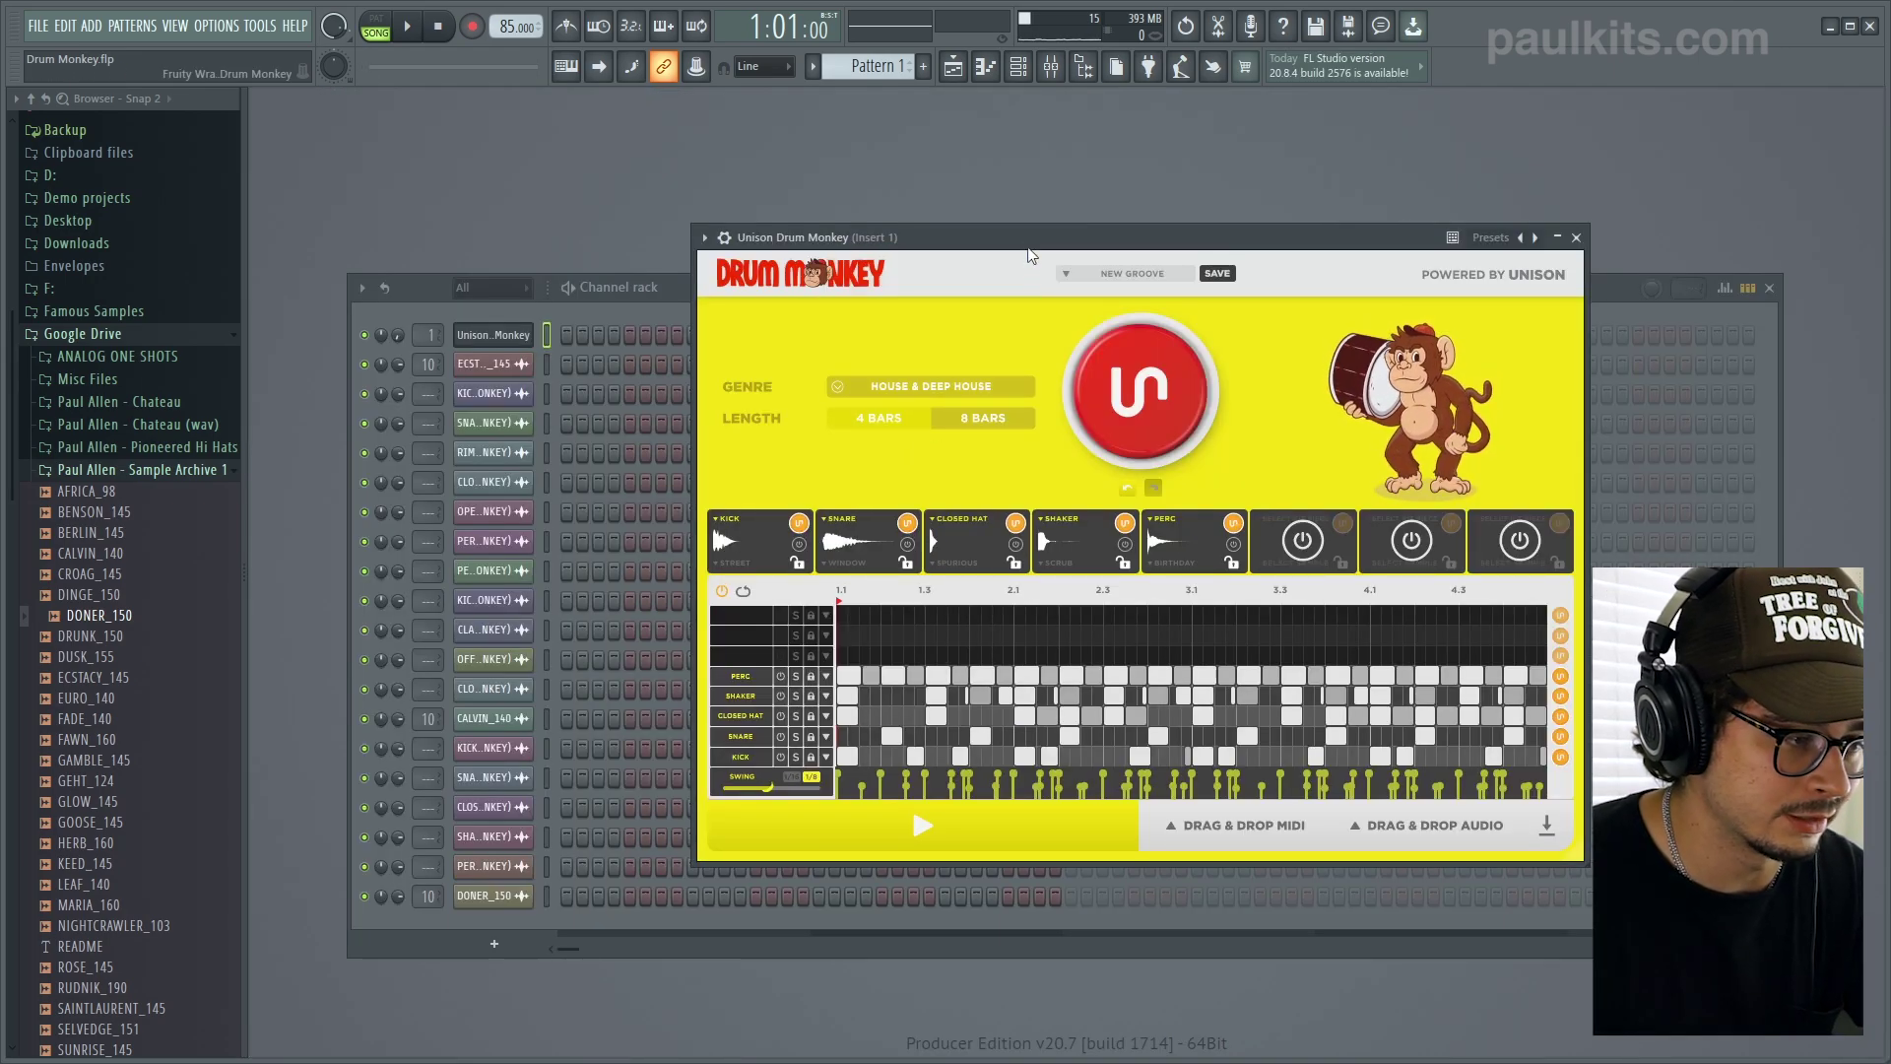
drag(946, 238, 718, 239)
key(space)
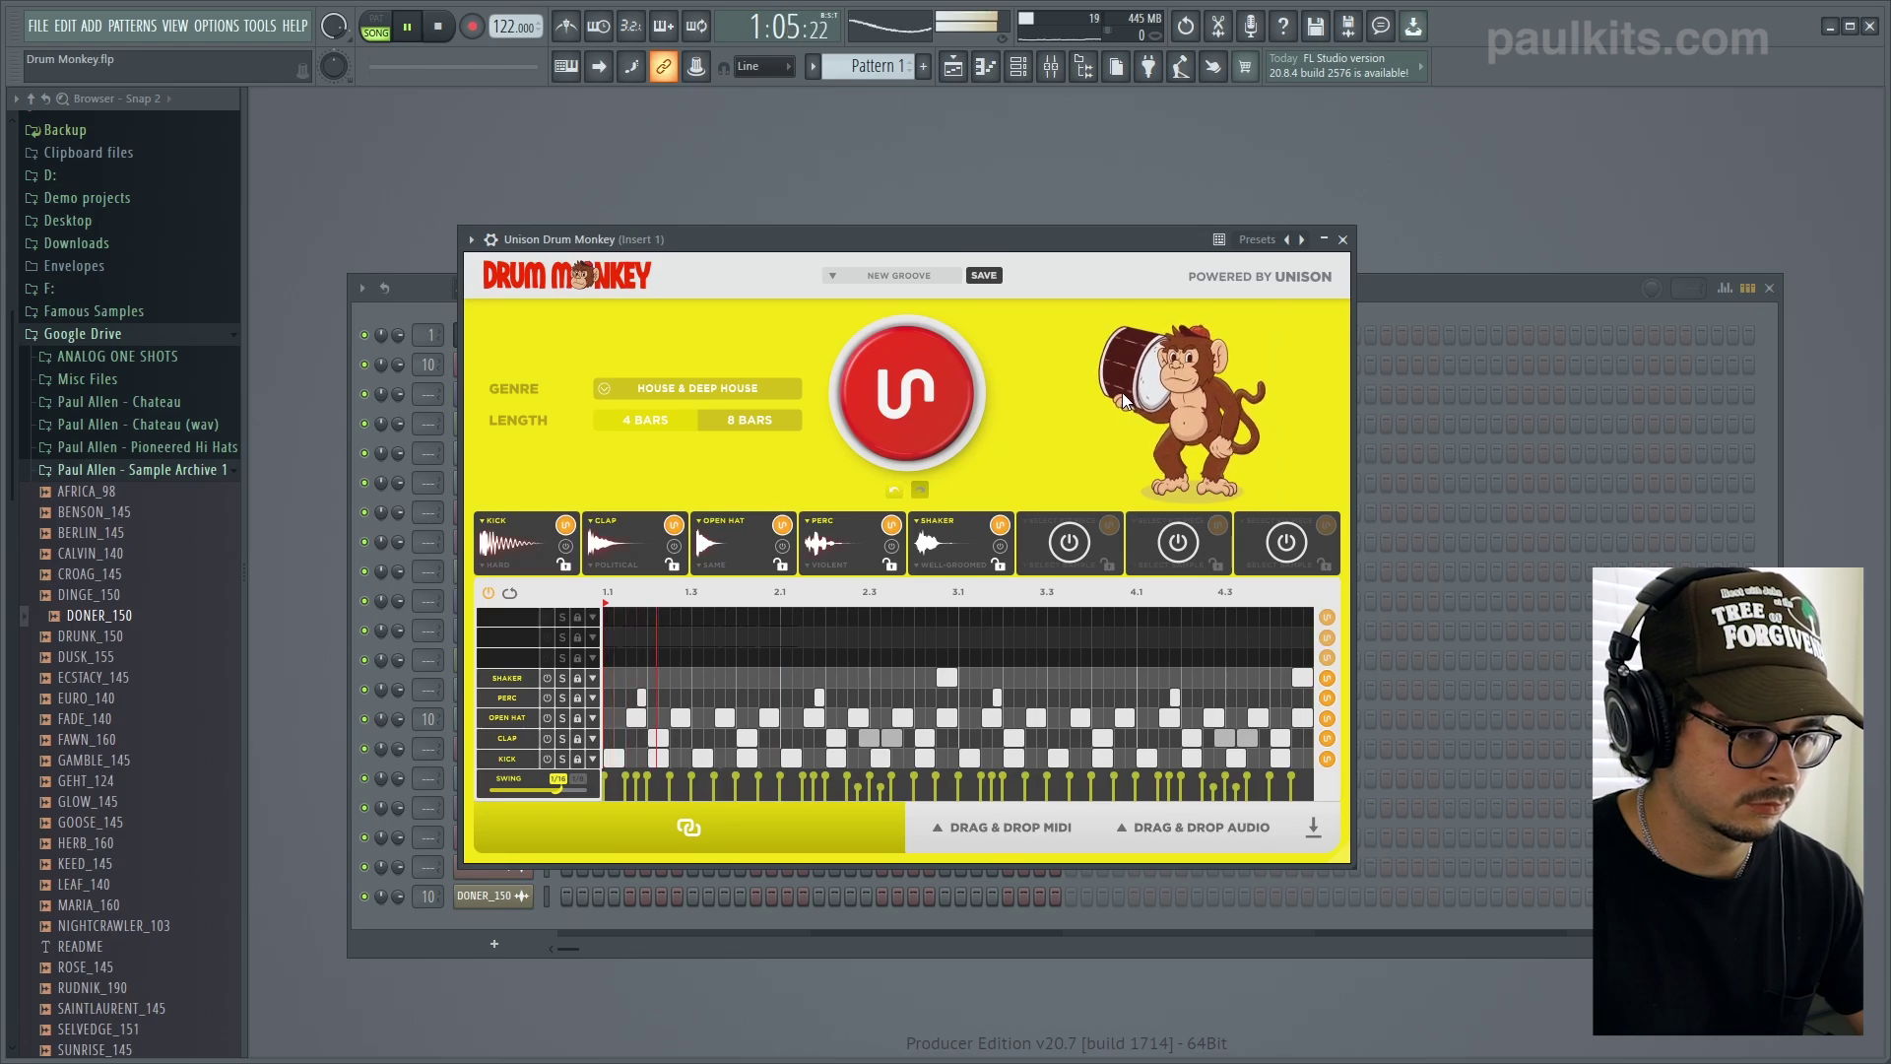
- Fill the first four bars of Track 1 with Pattern 1 and try several random clap samples during playback
click(954, 69)
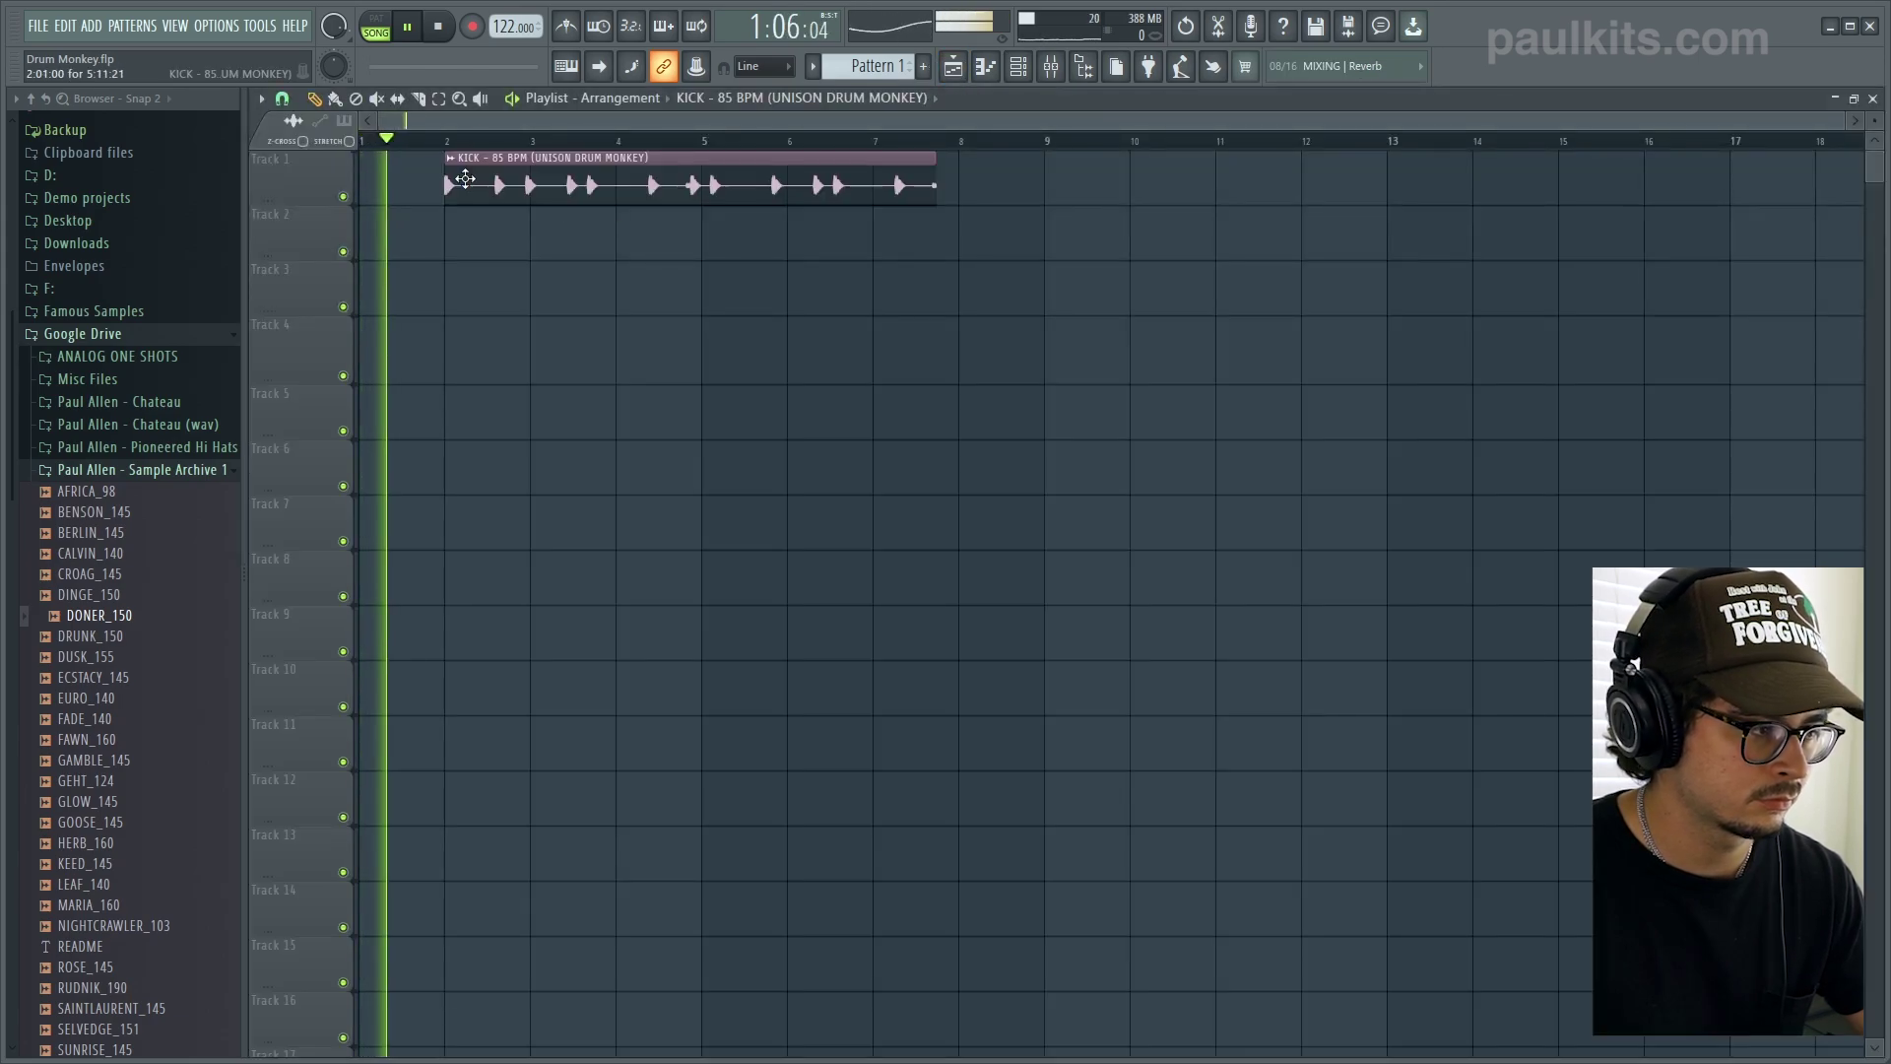
key(space)
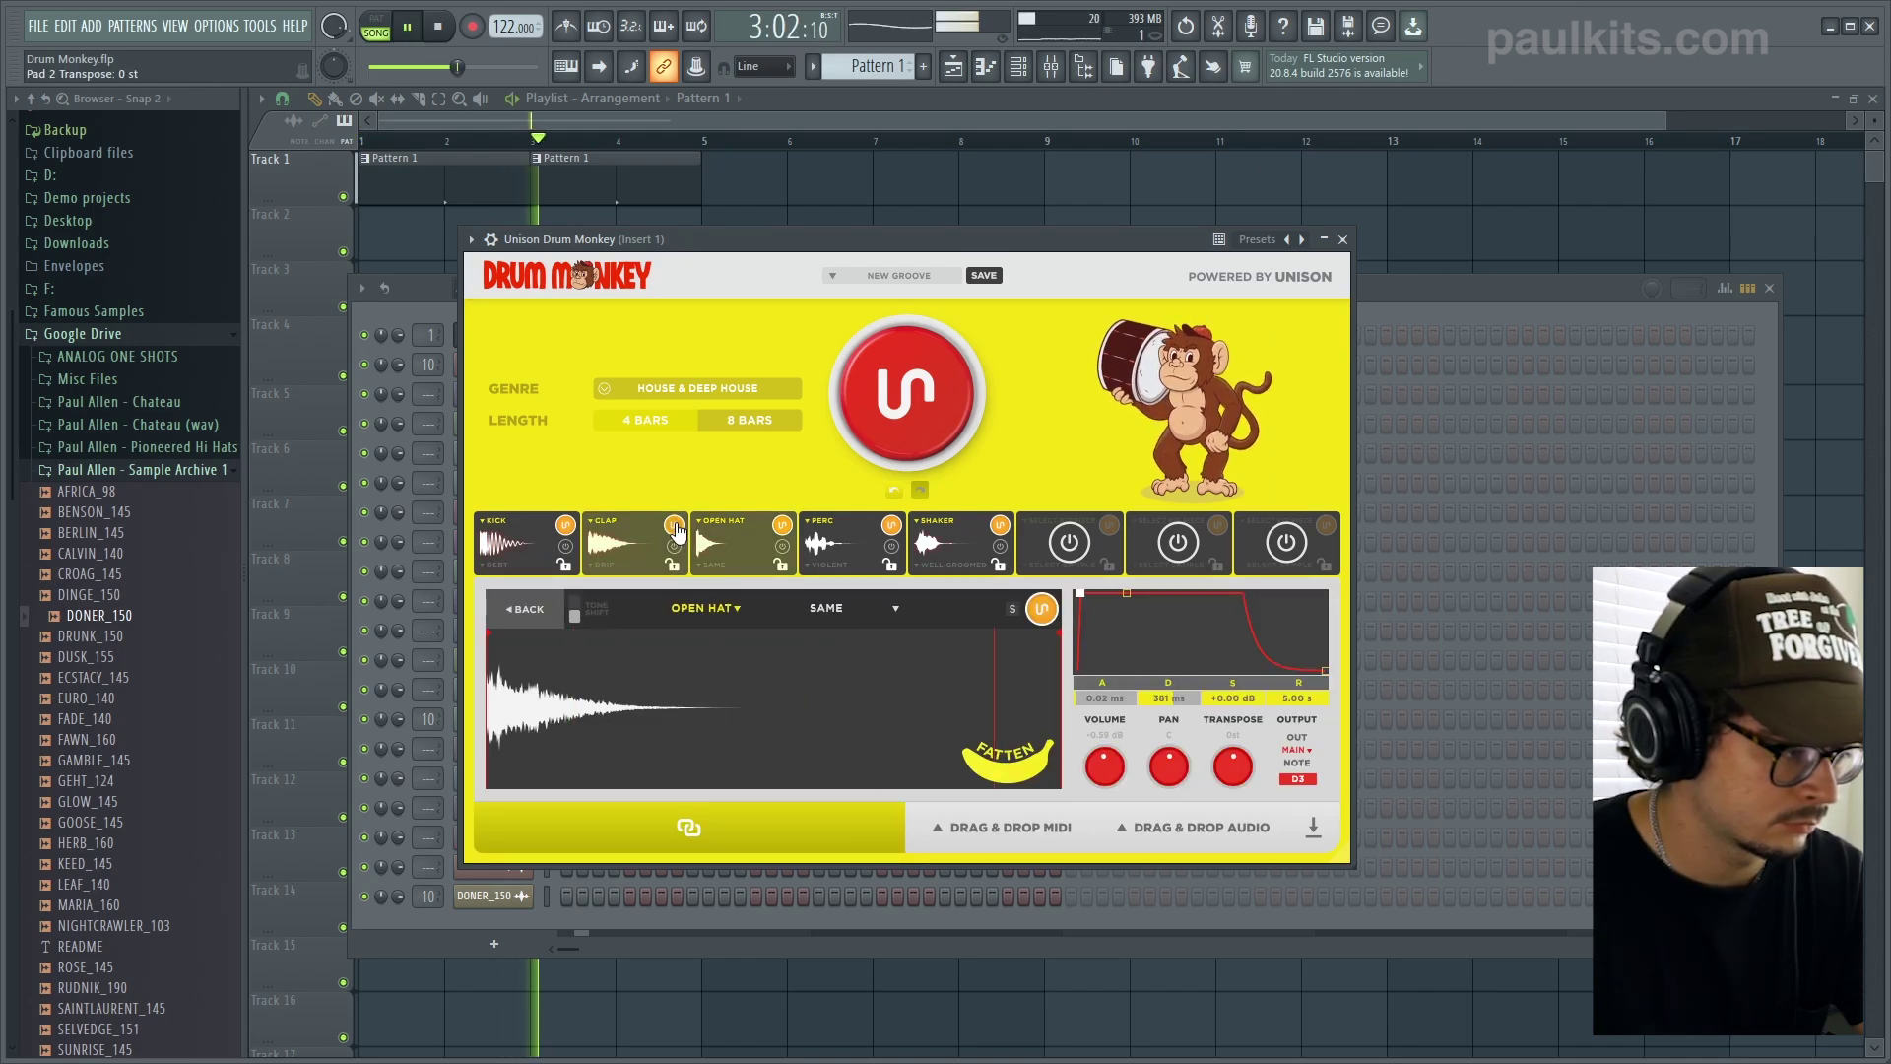
click(674, 525)
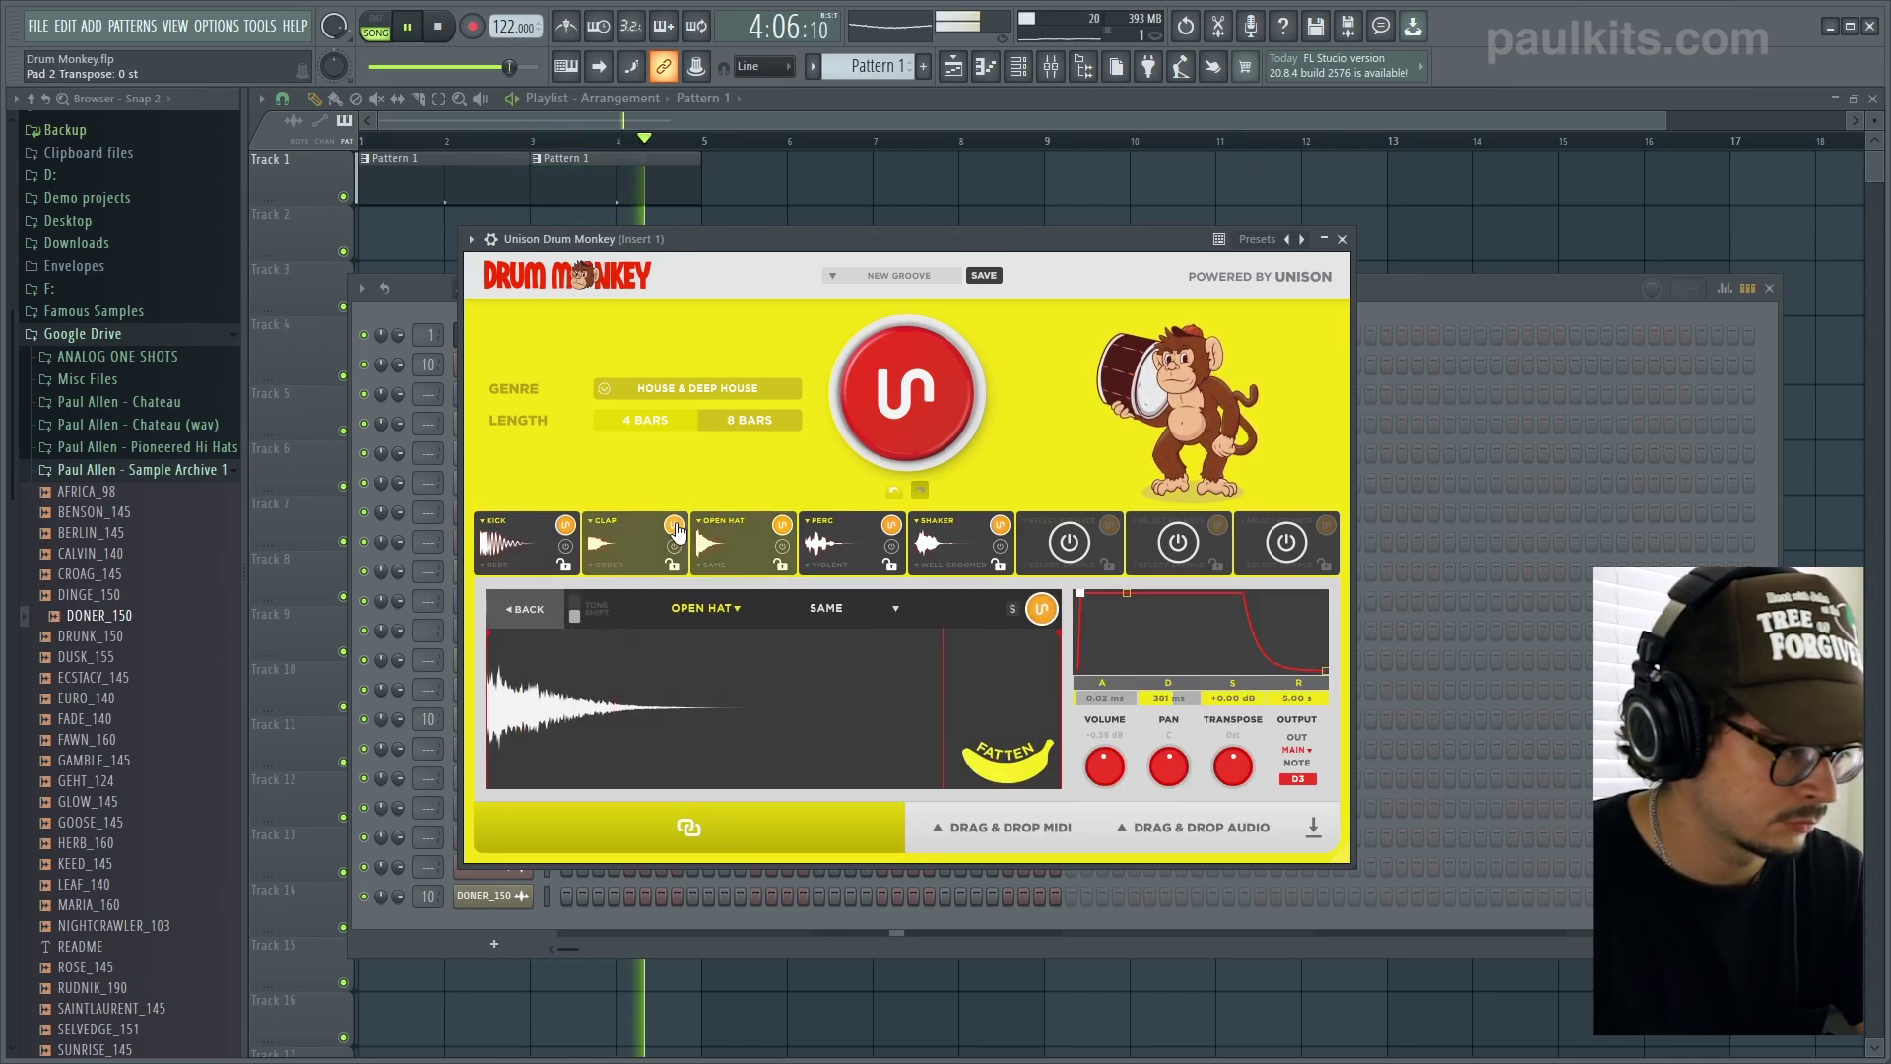
click(674, 525)
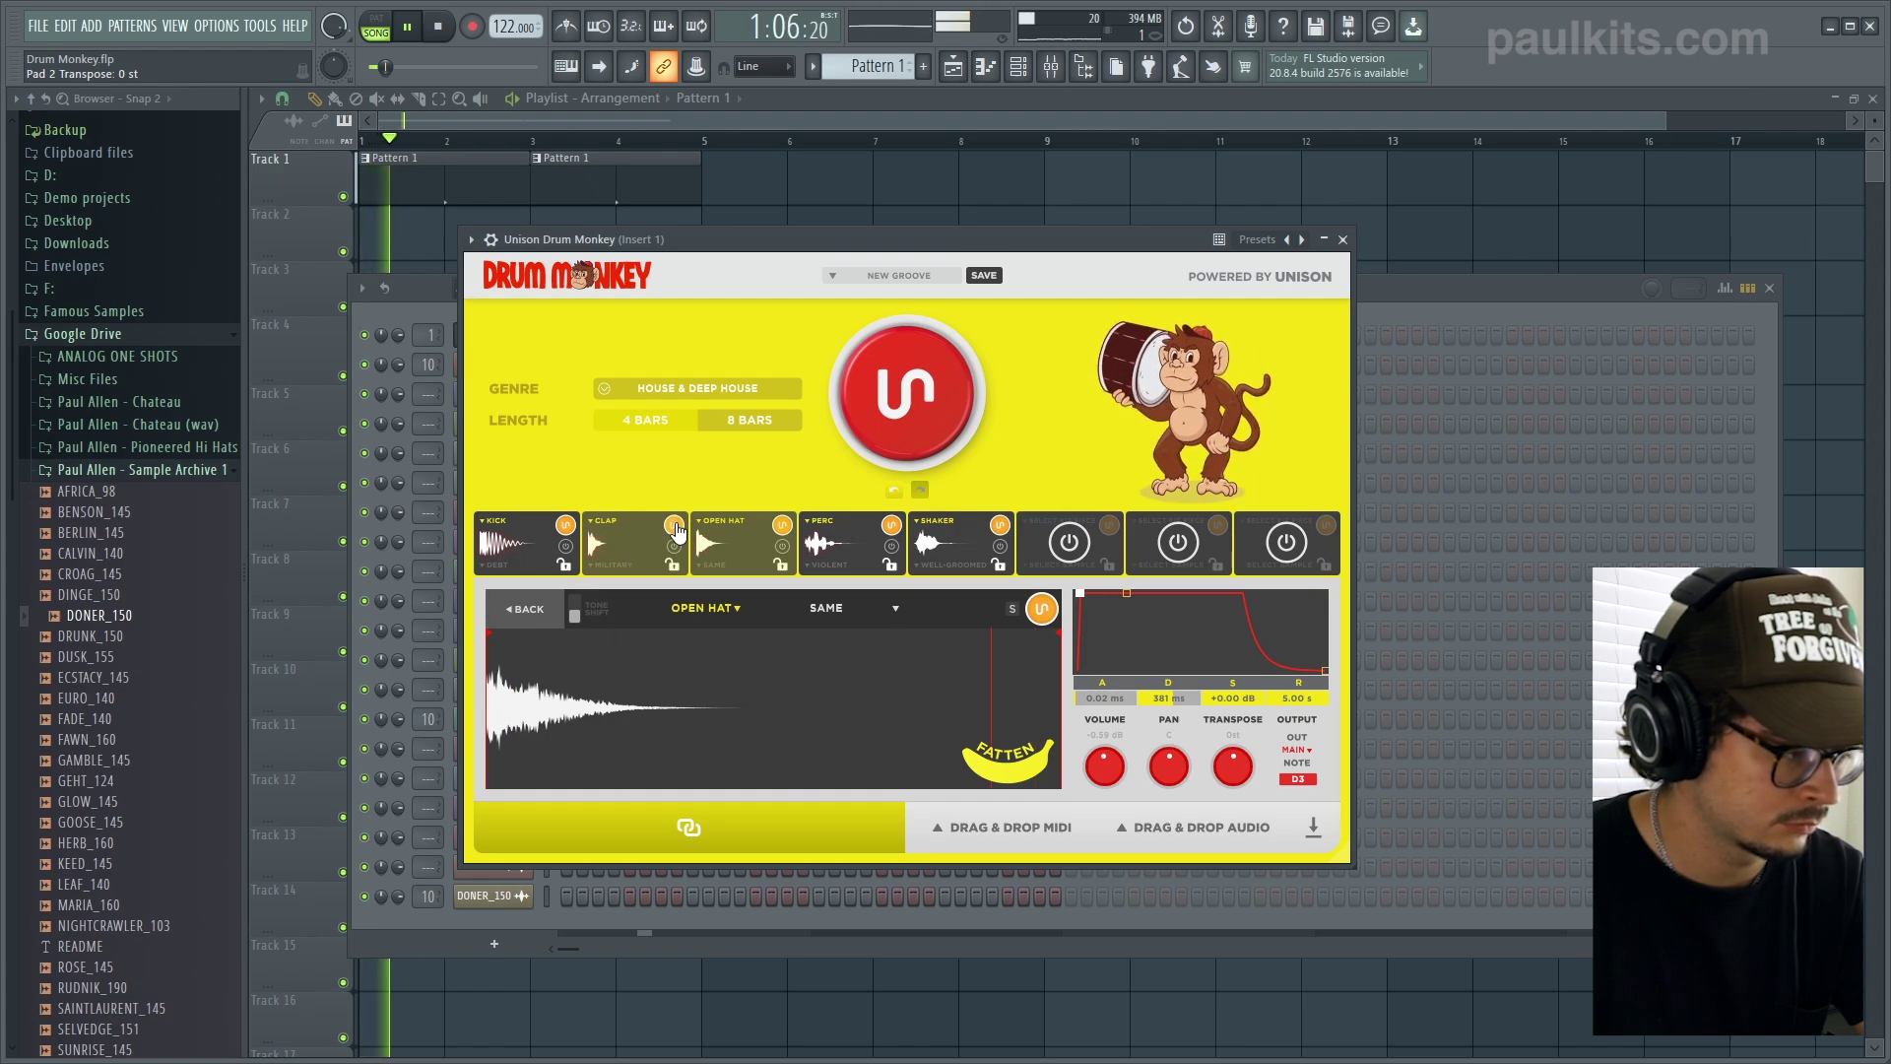
click(674, 525)
click(674, 525)
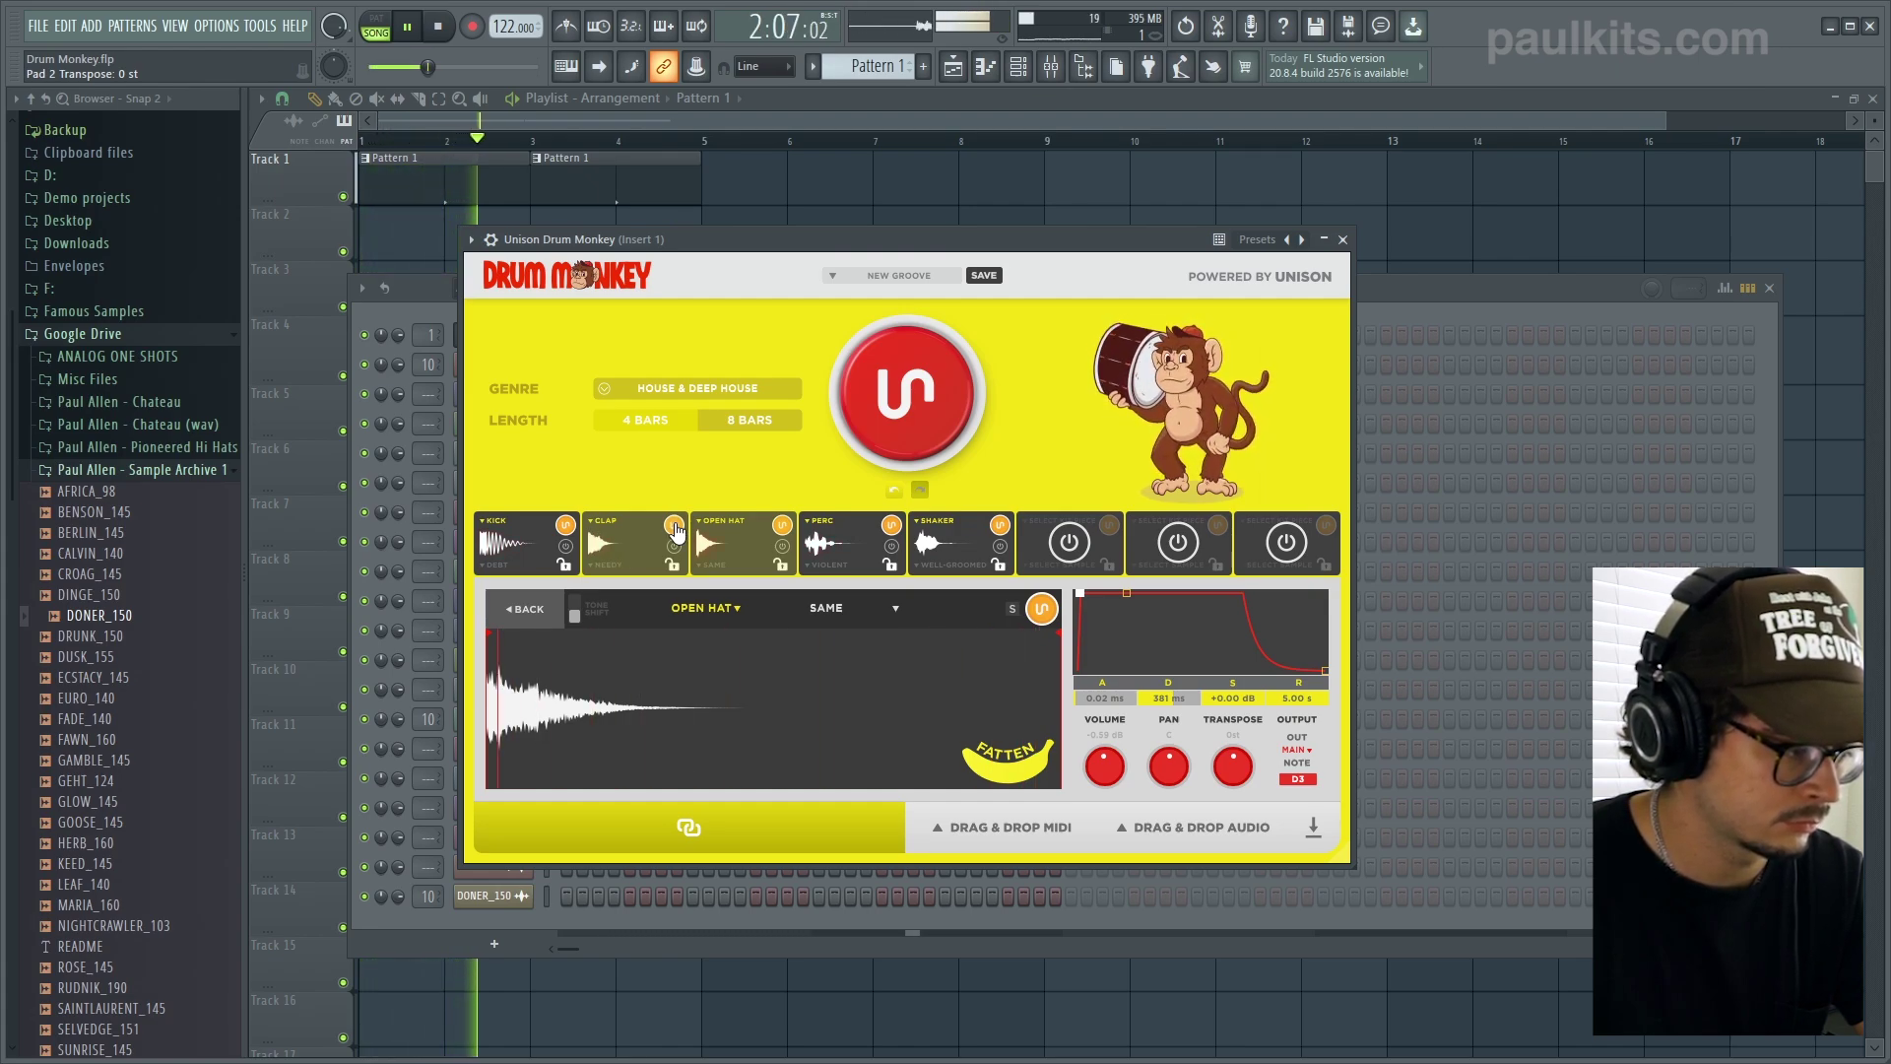
key(space)
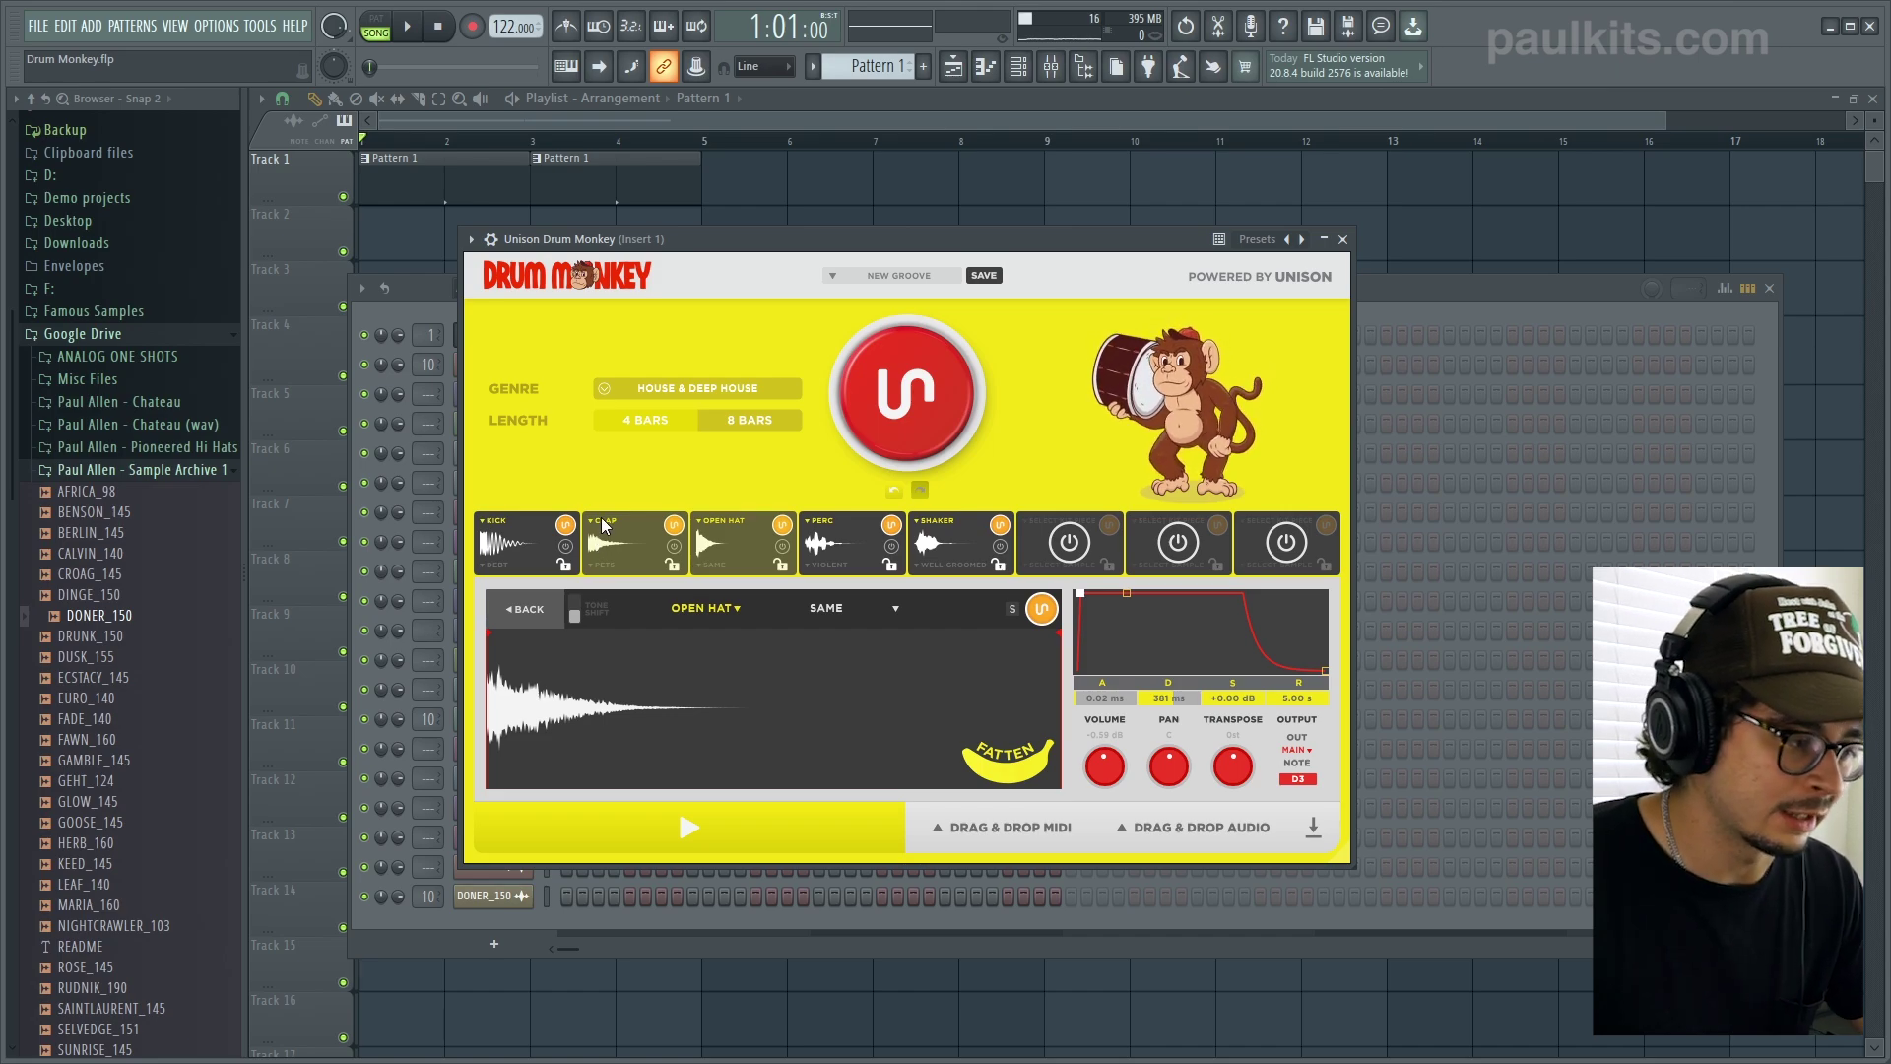
- Change the second drum pad's instrument type from Clap to Snare
click(608, 520)
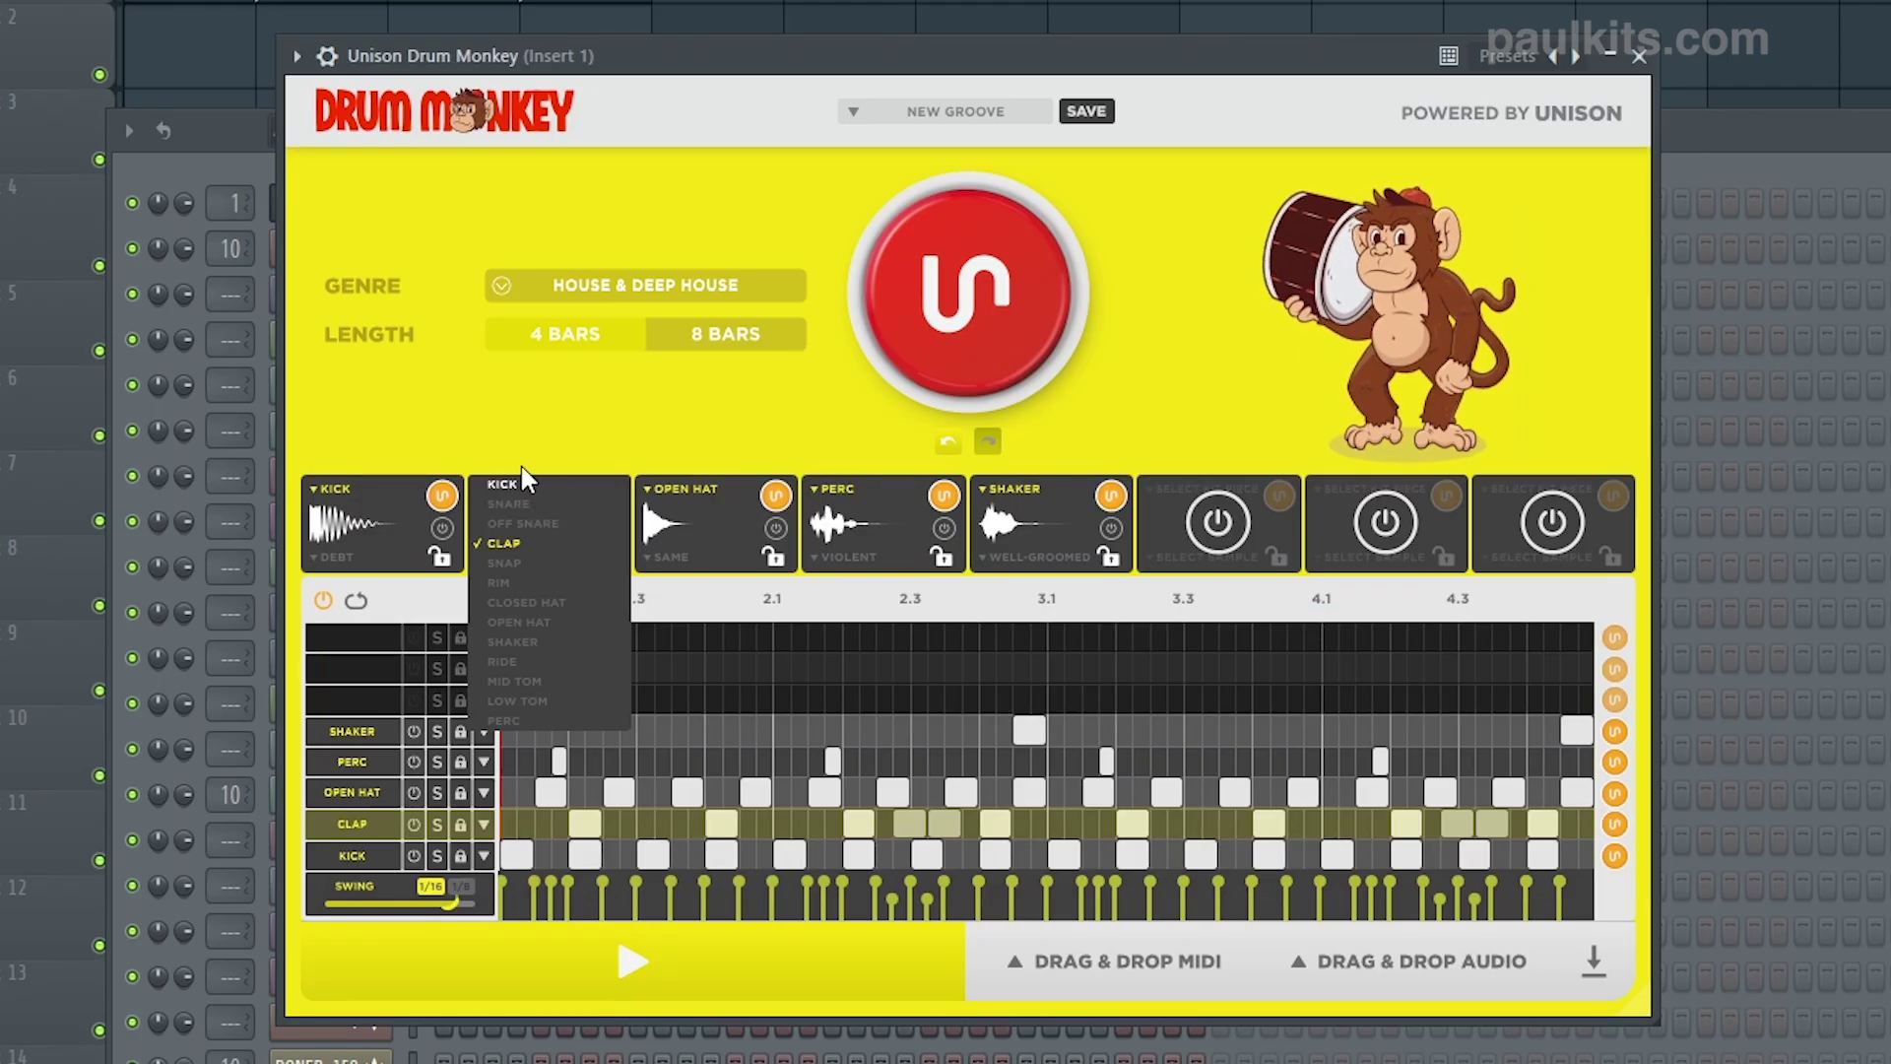
click(607, 516)
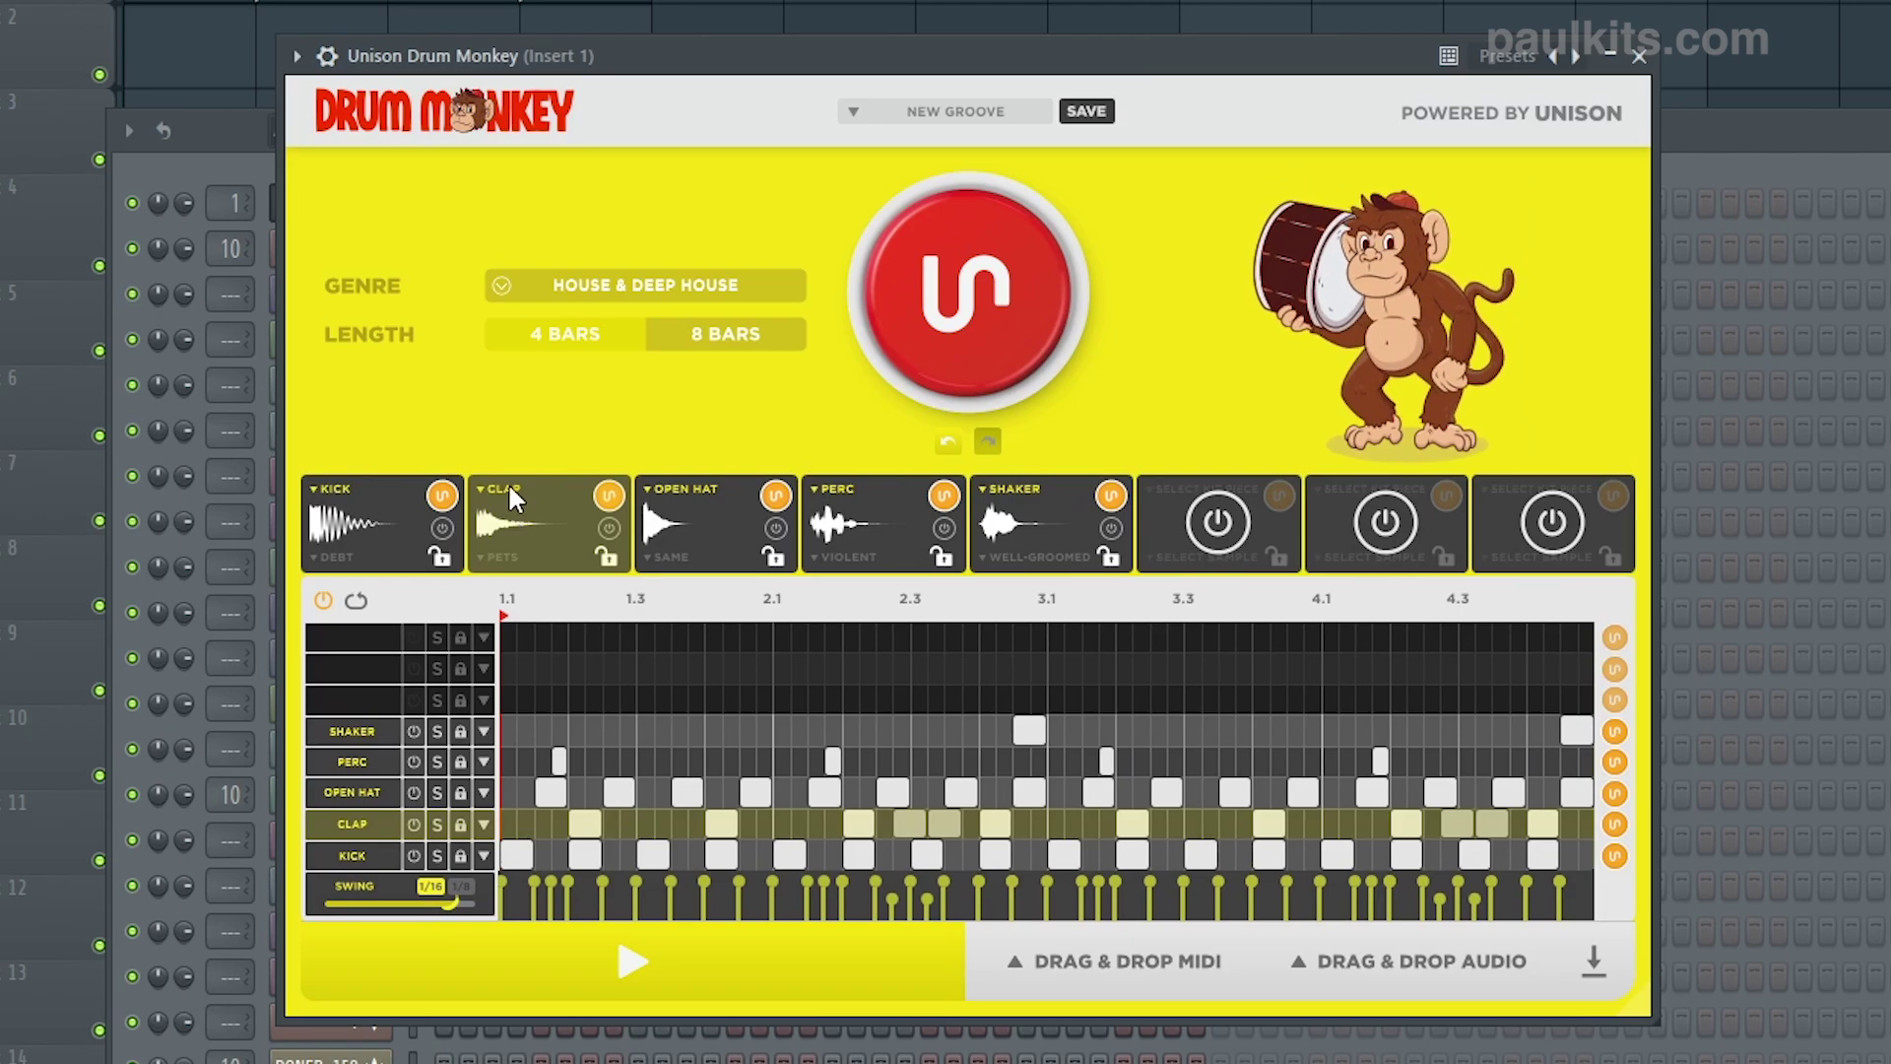
click(508, 488)
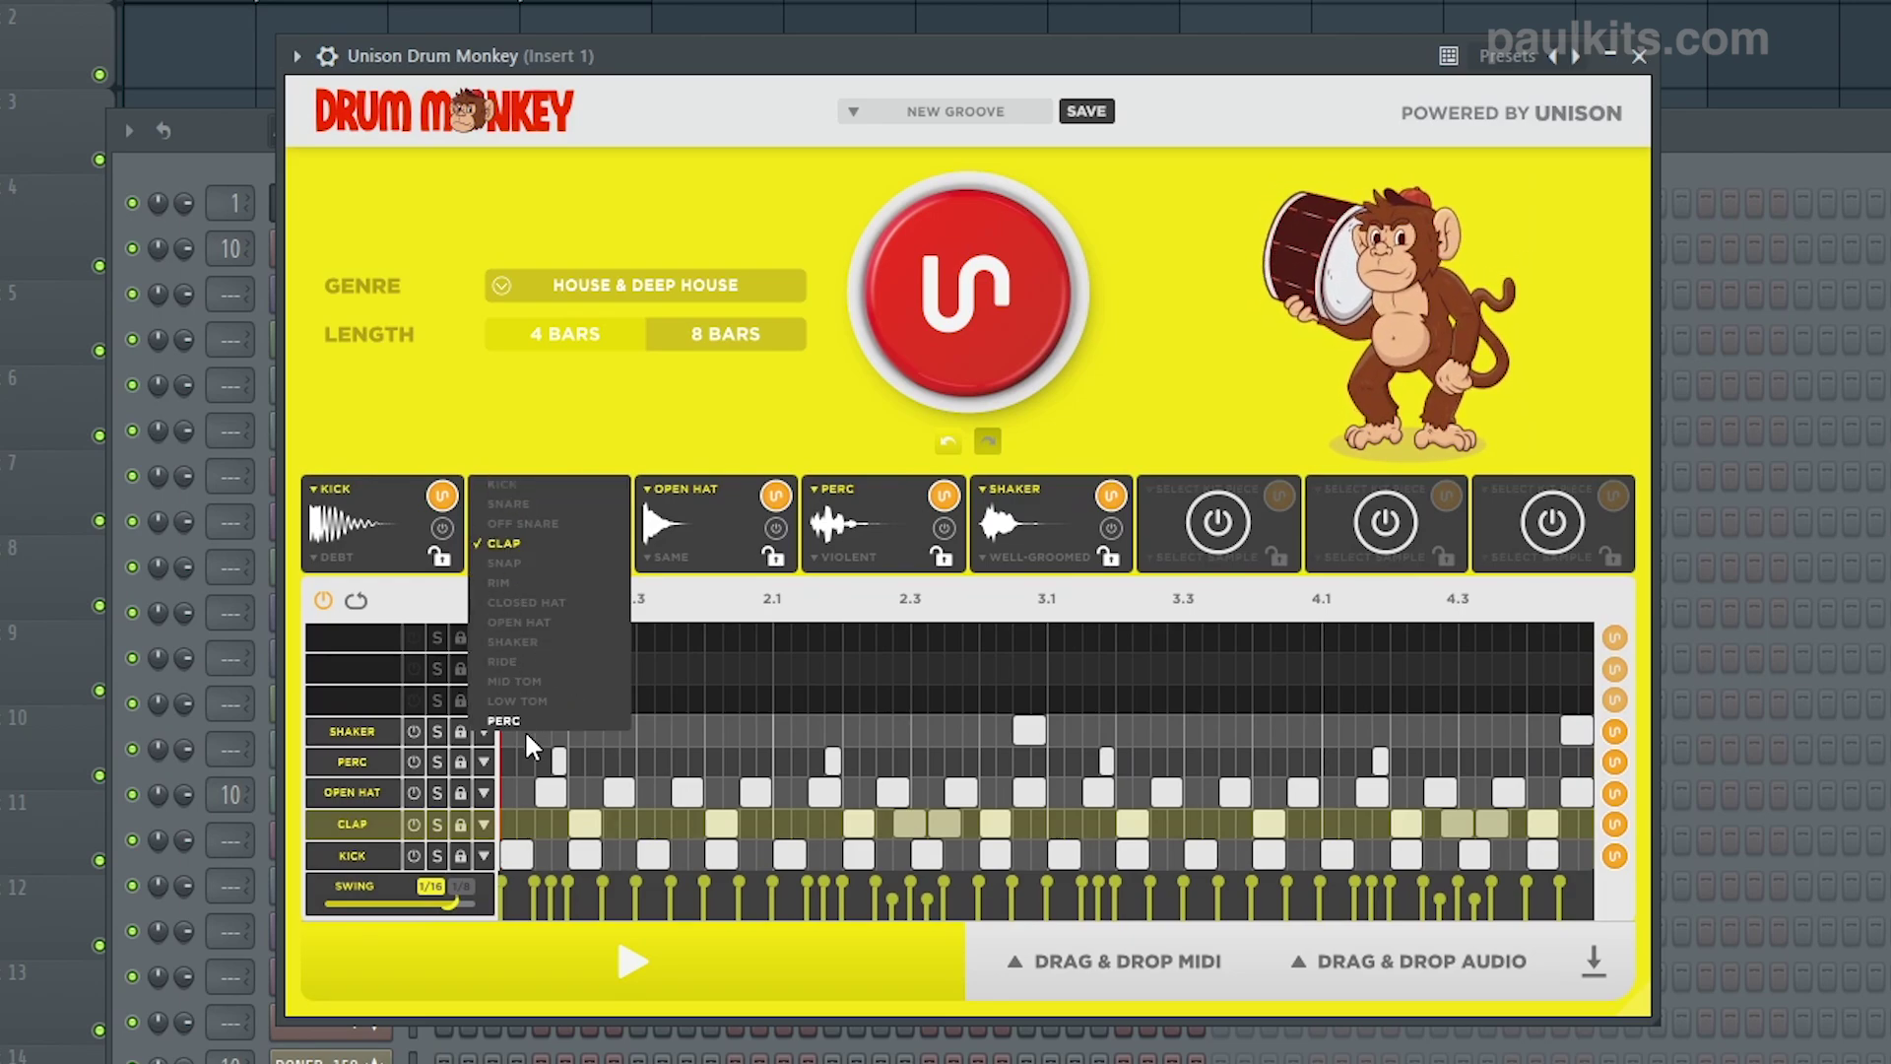
click(509, 503)
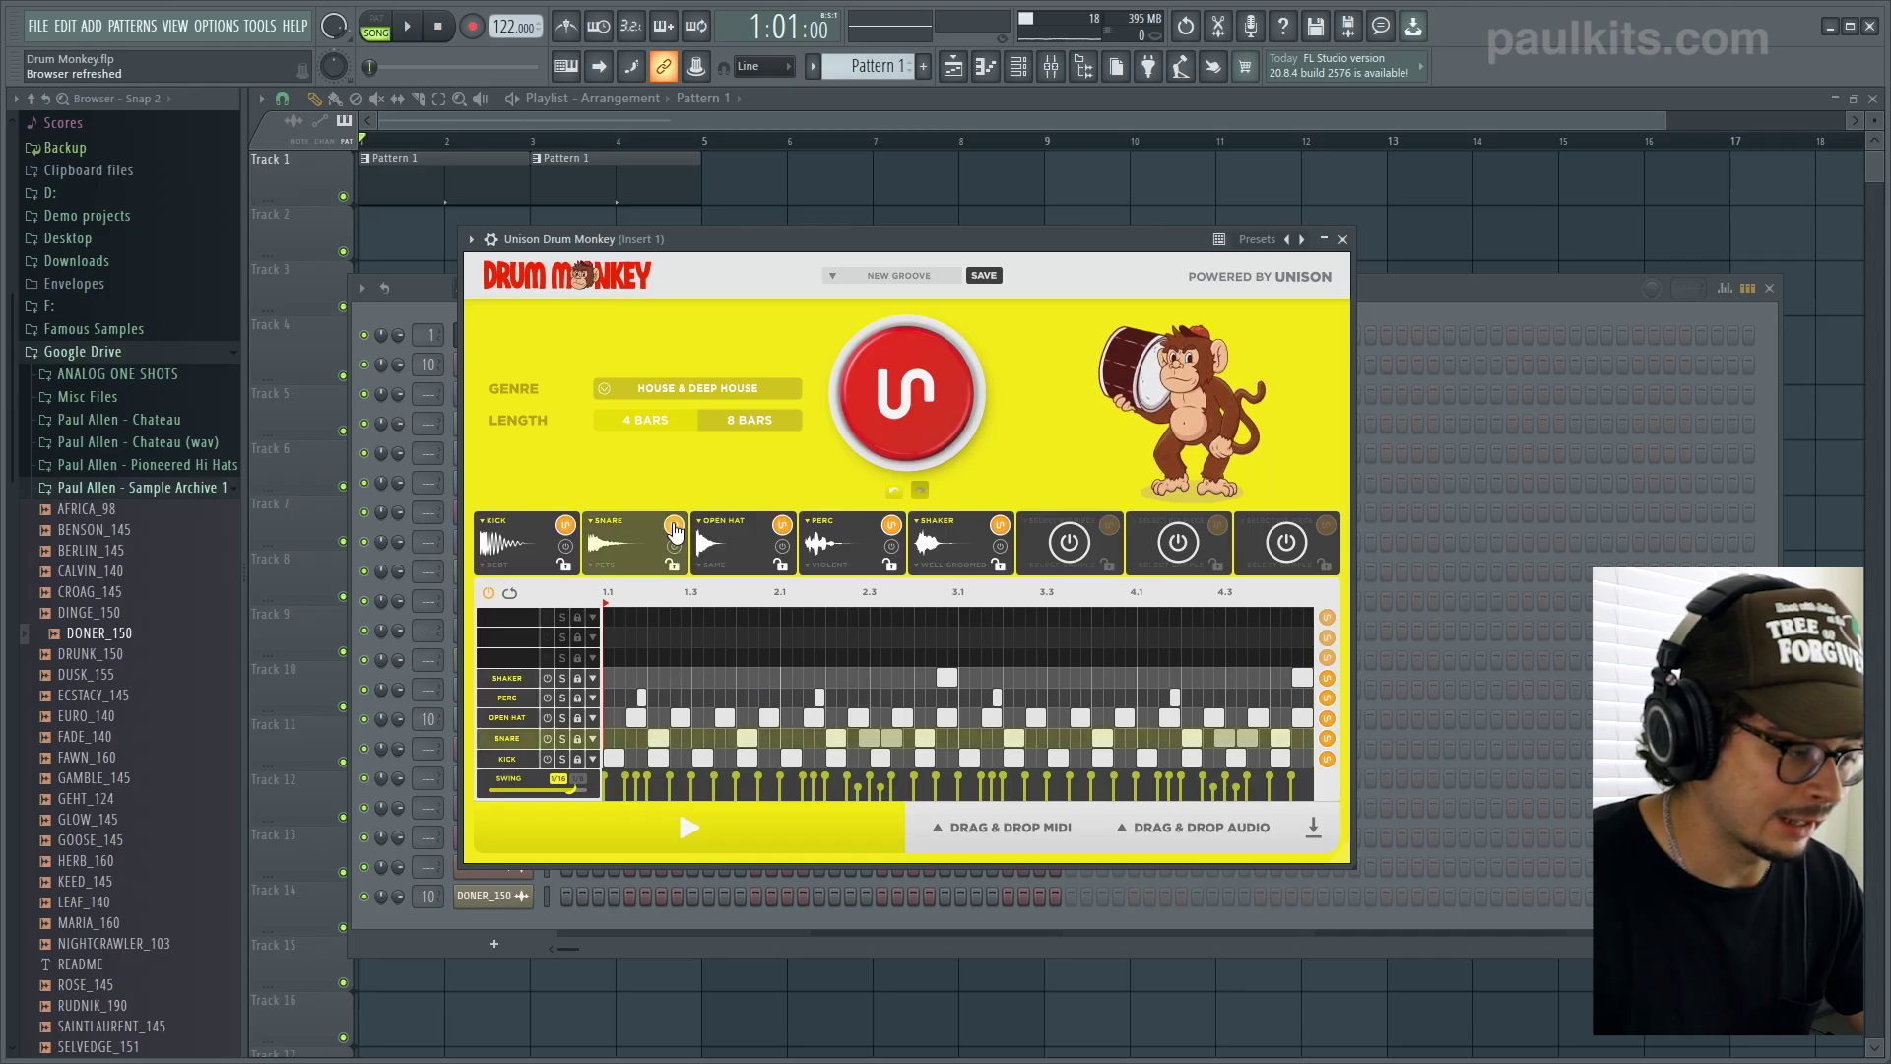
- Randomize the snare sample several times while the House & Deep House groove plays
click(674, 528)
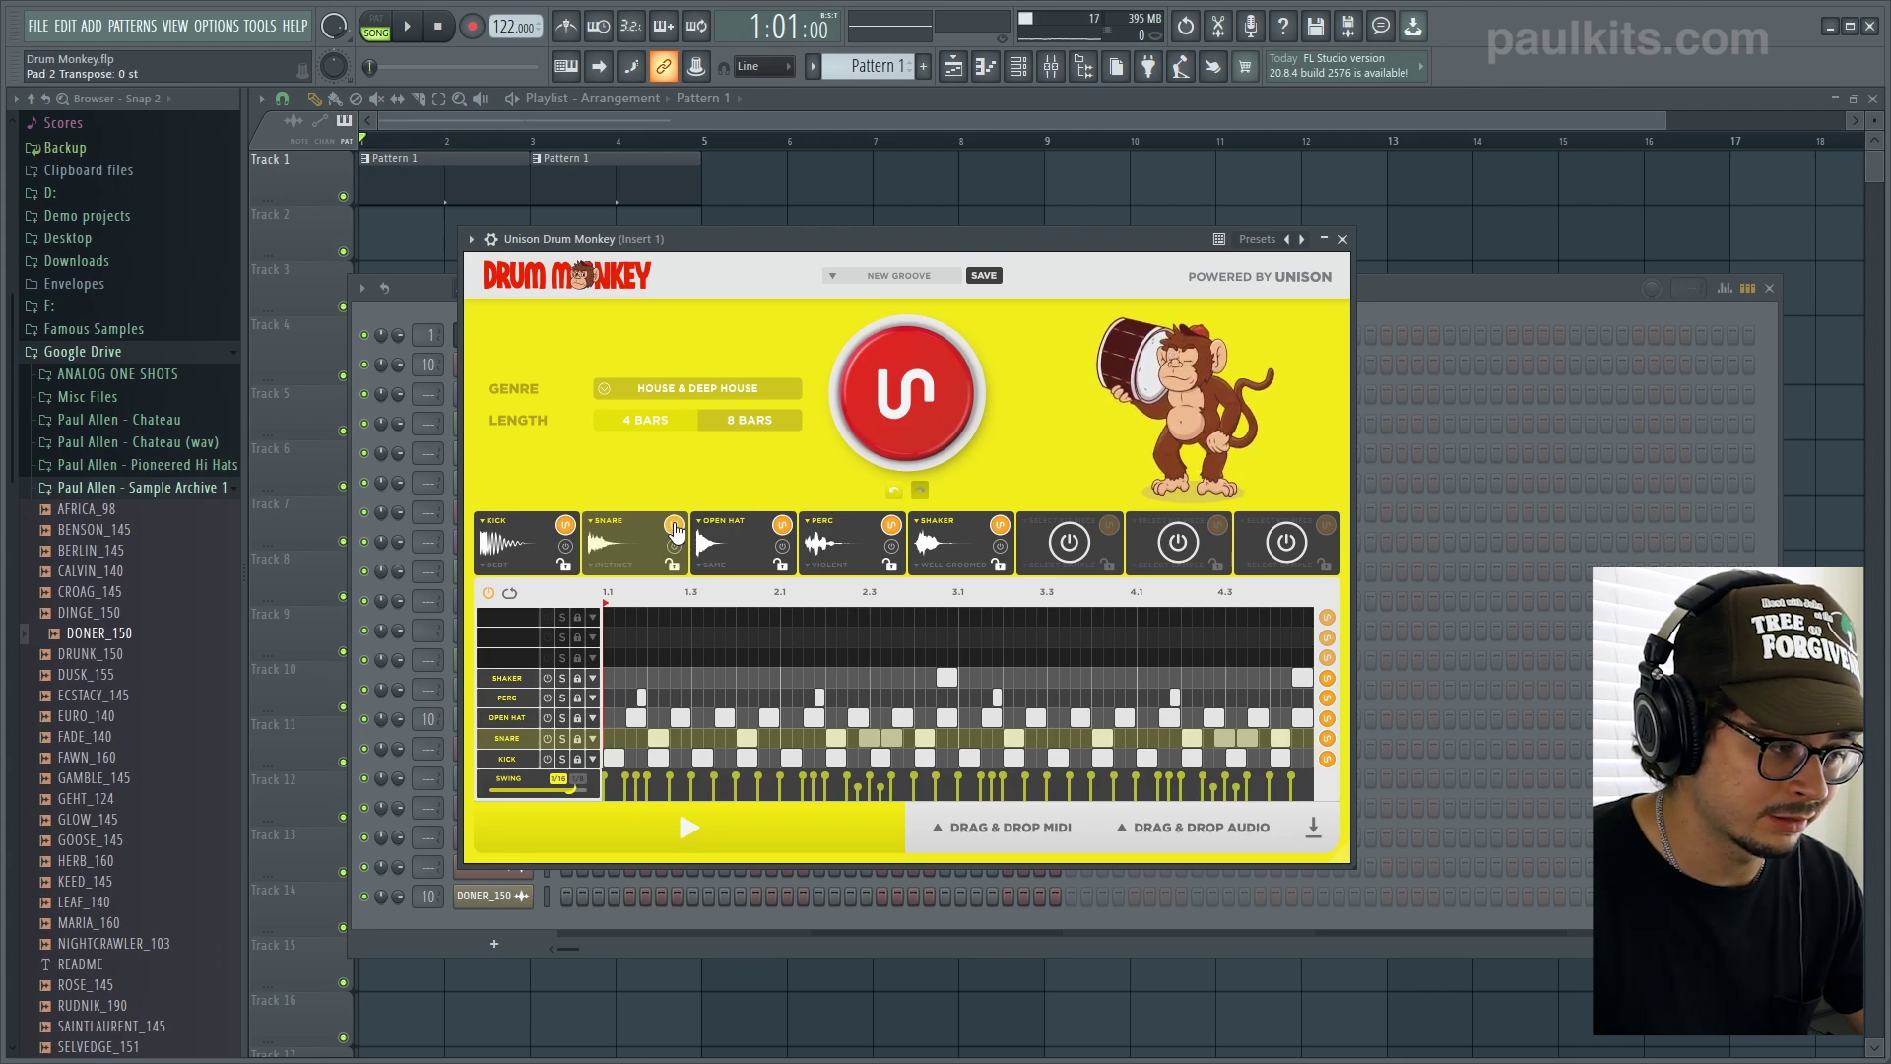
key(space)
click(674, 526)
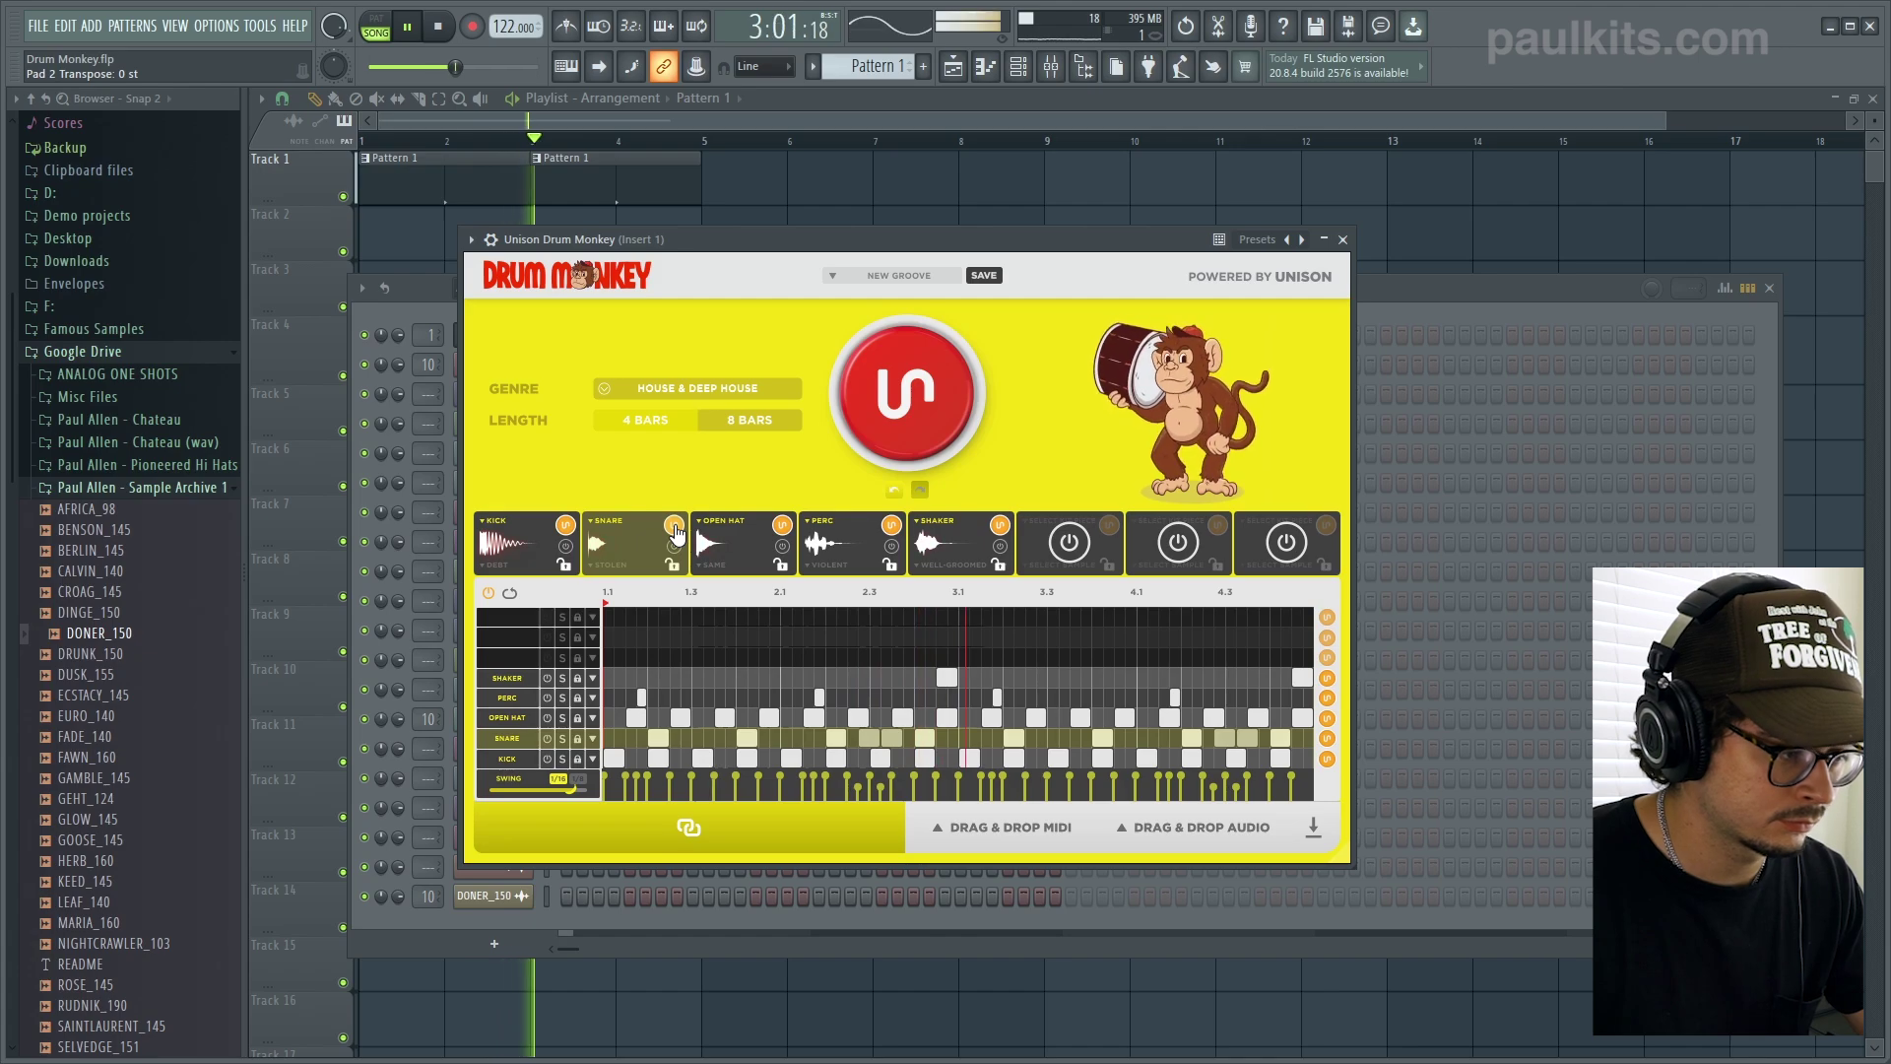
key(space)
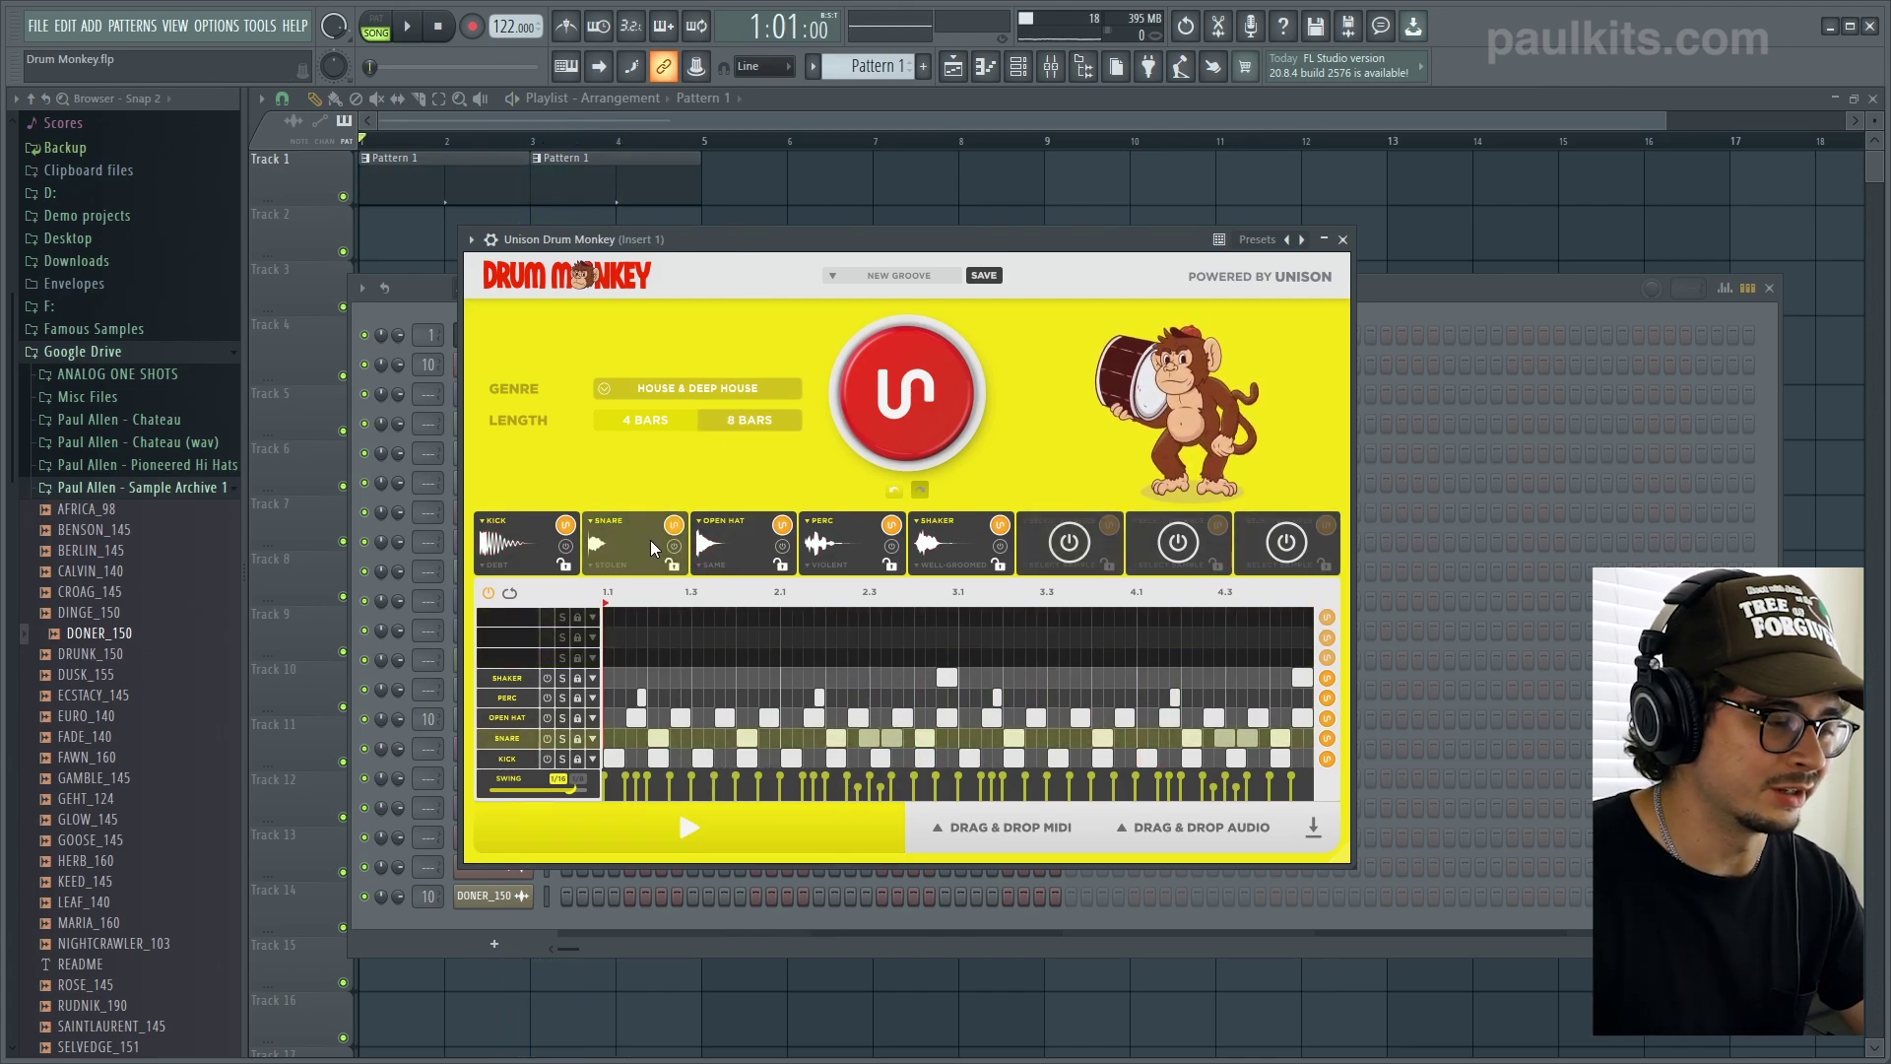
- Generate a Neo-Soul groove in Drum Monkey and set the project tempo to 79 BPM
click(766, 390)
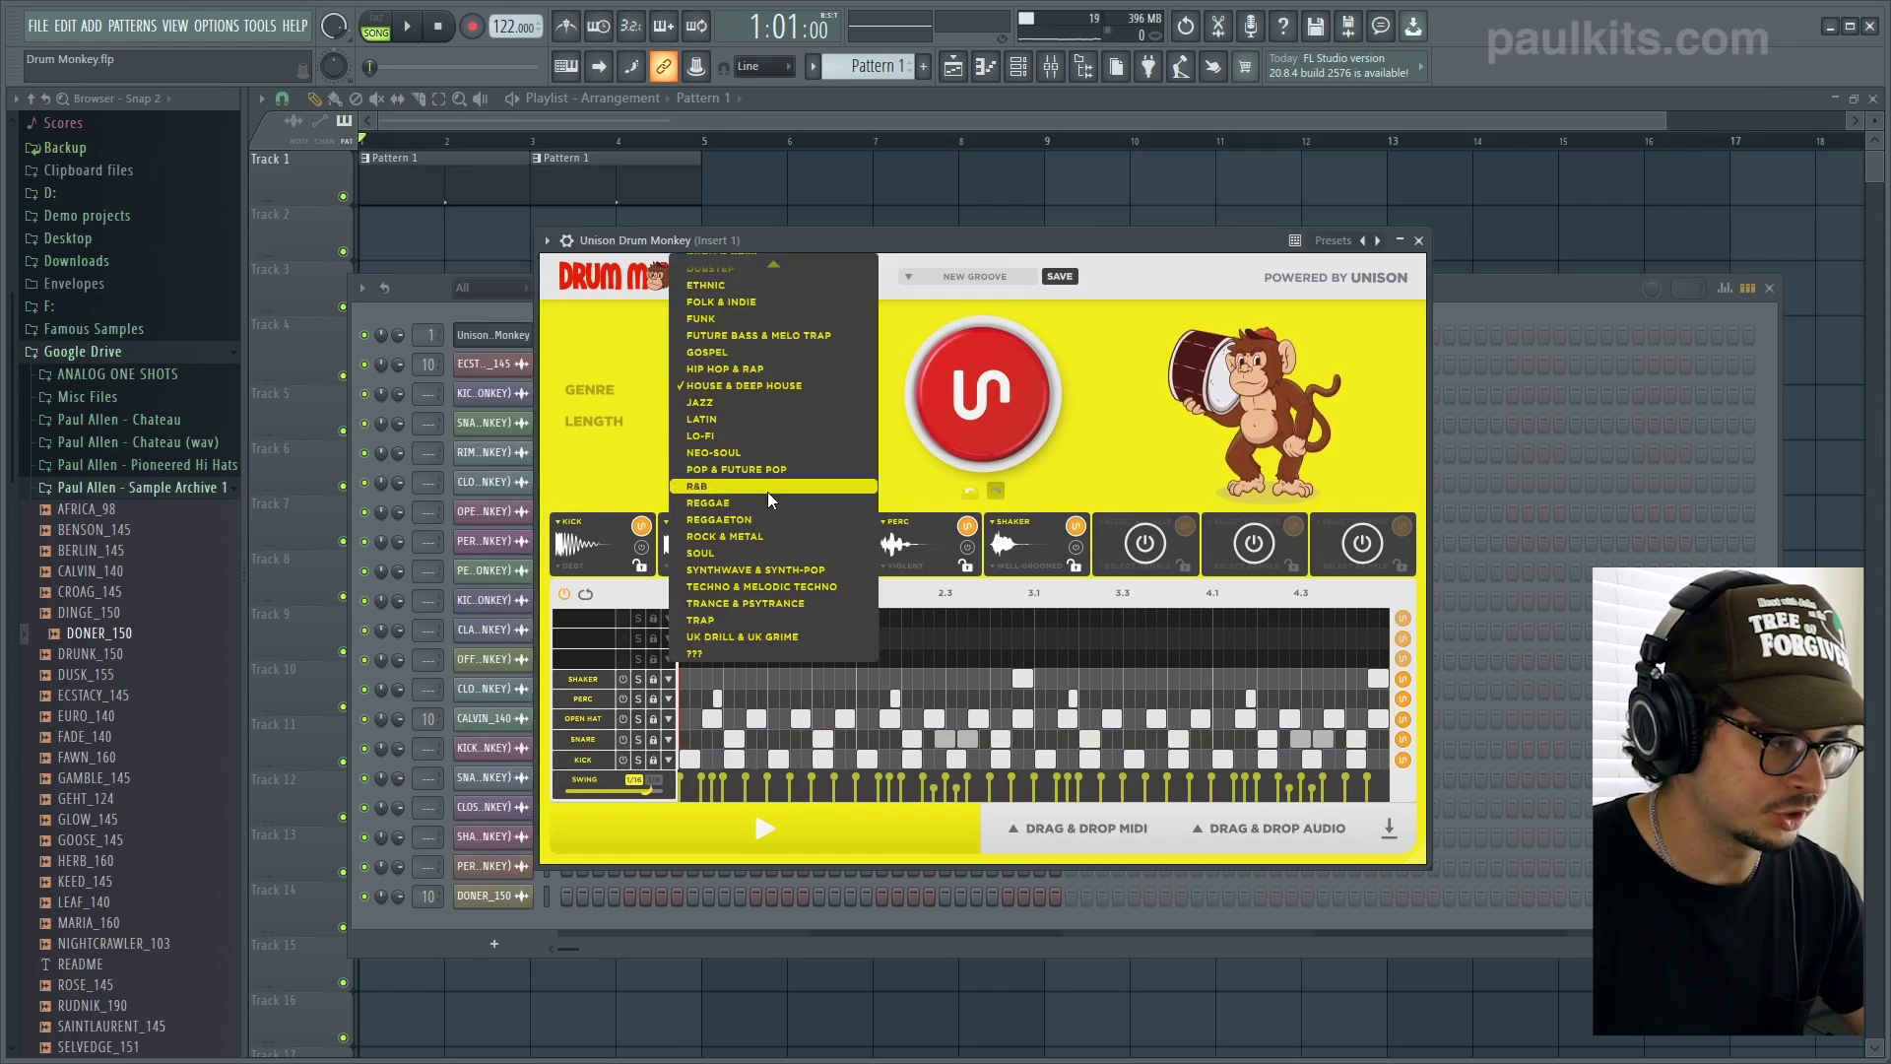
scroll(750, 398, up, 2)
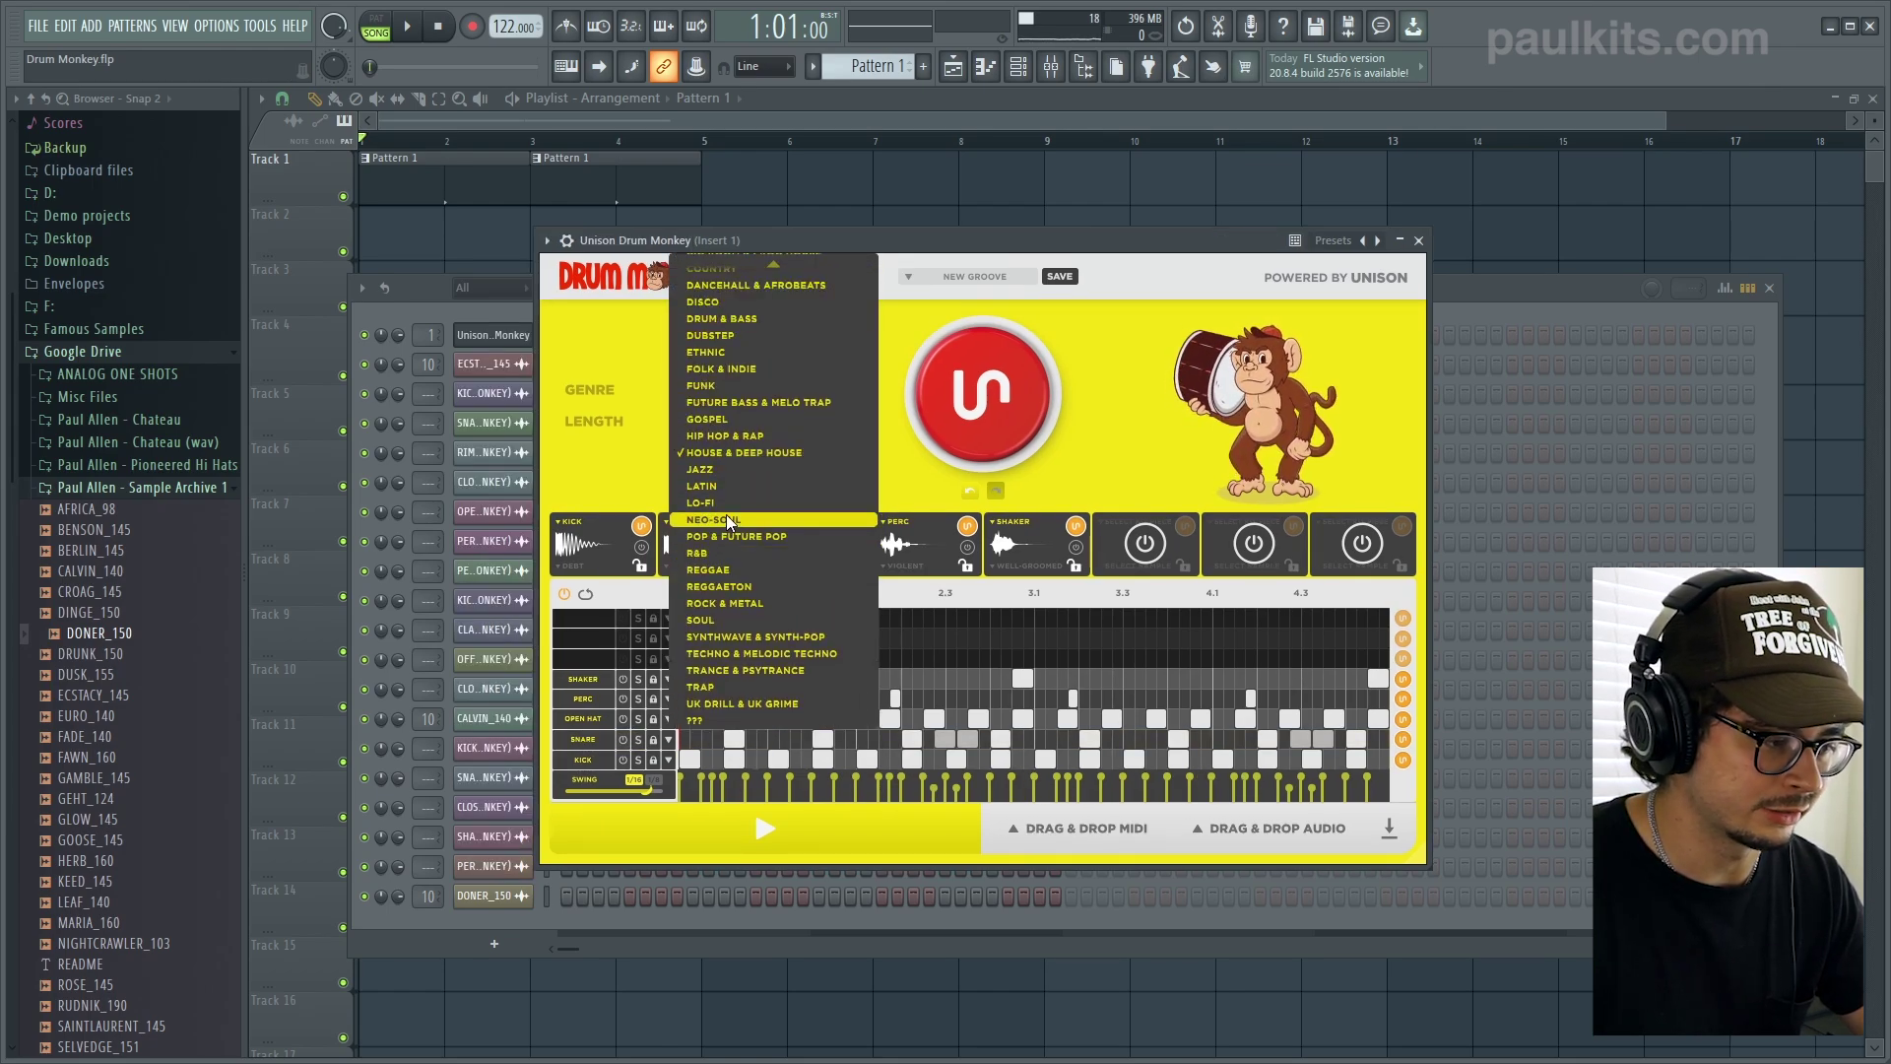
click(720, 519)
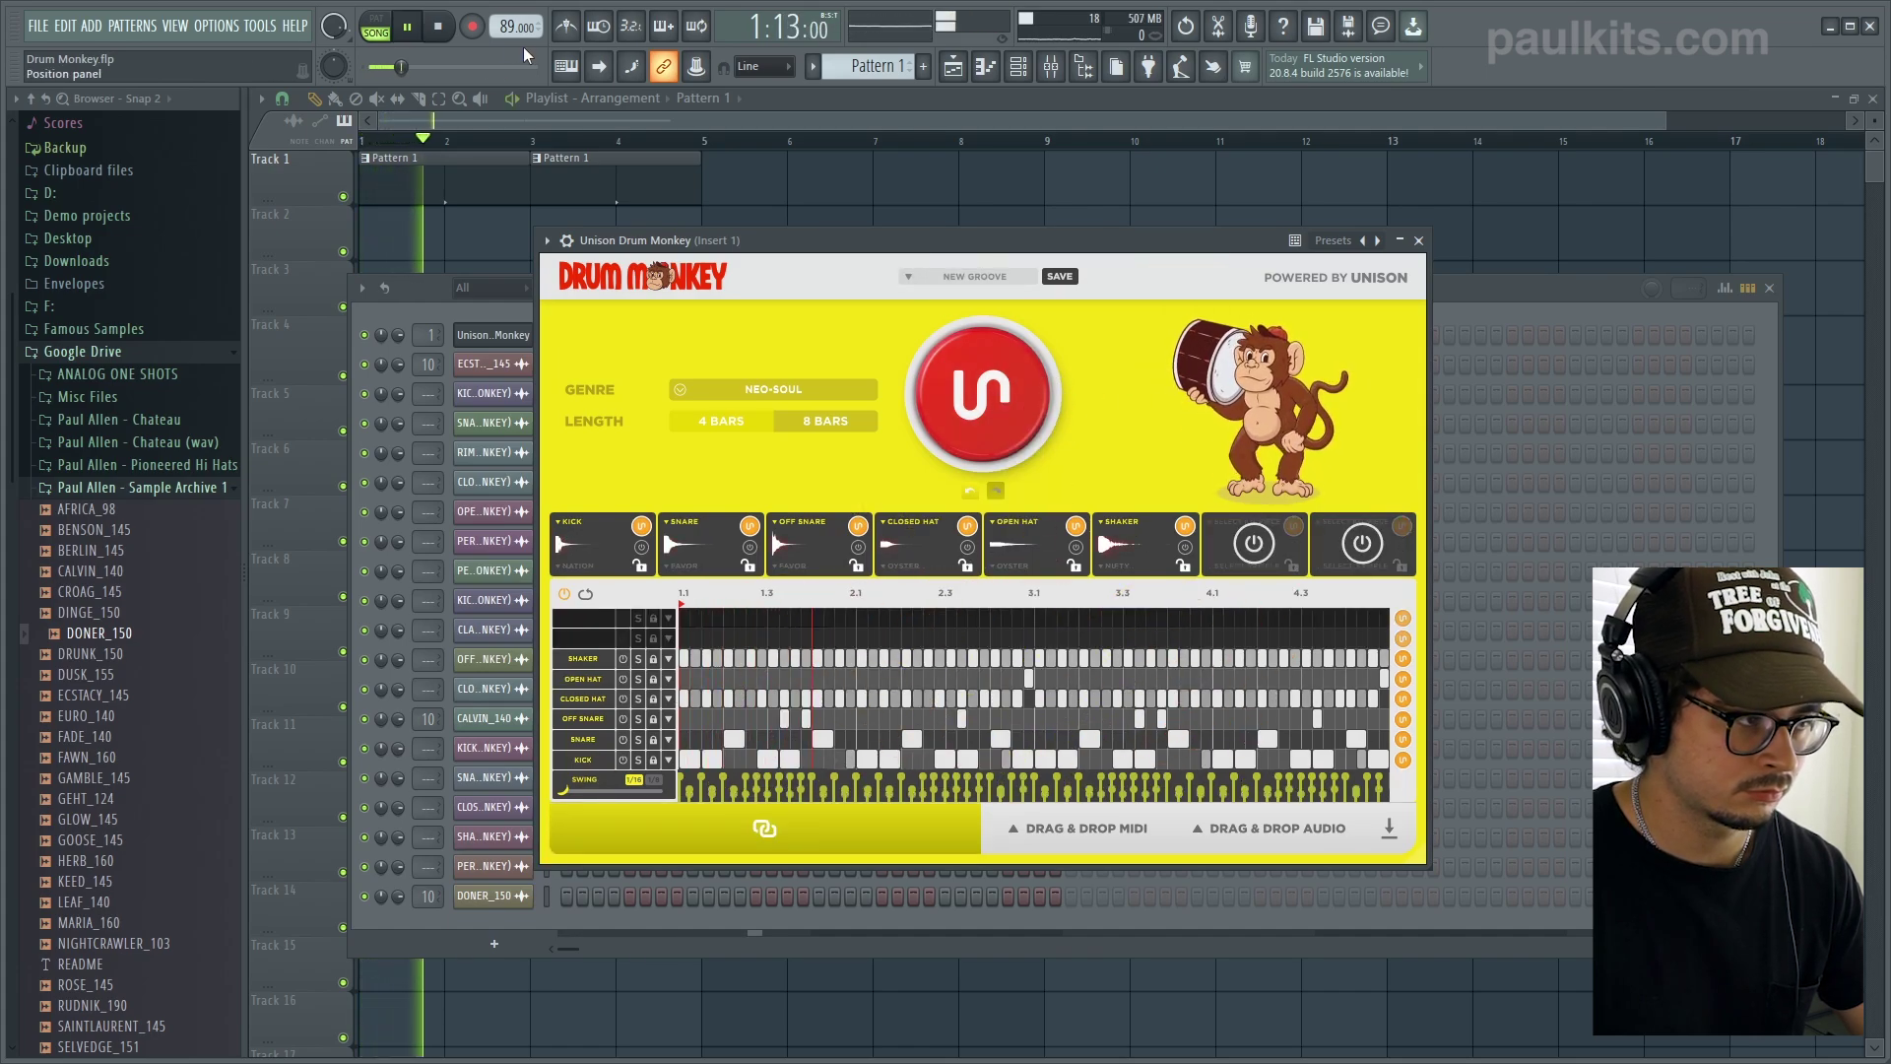
drag(409, 67, 509, 39)
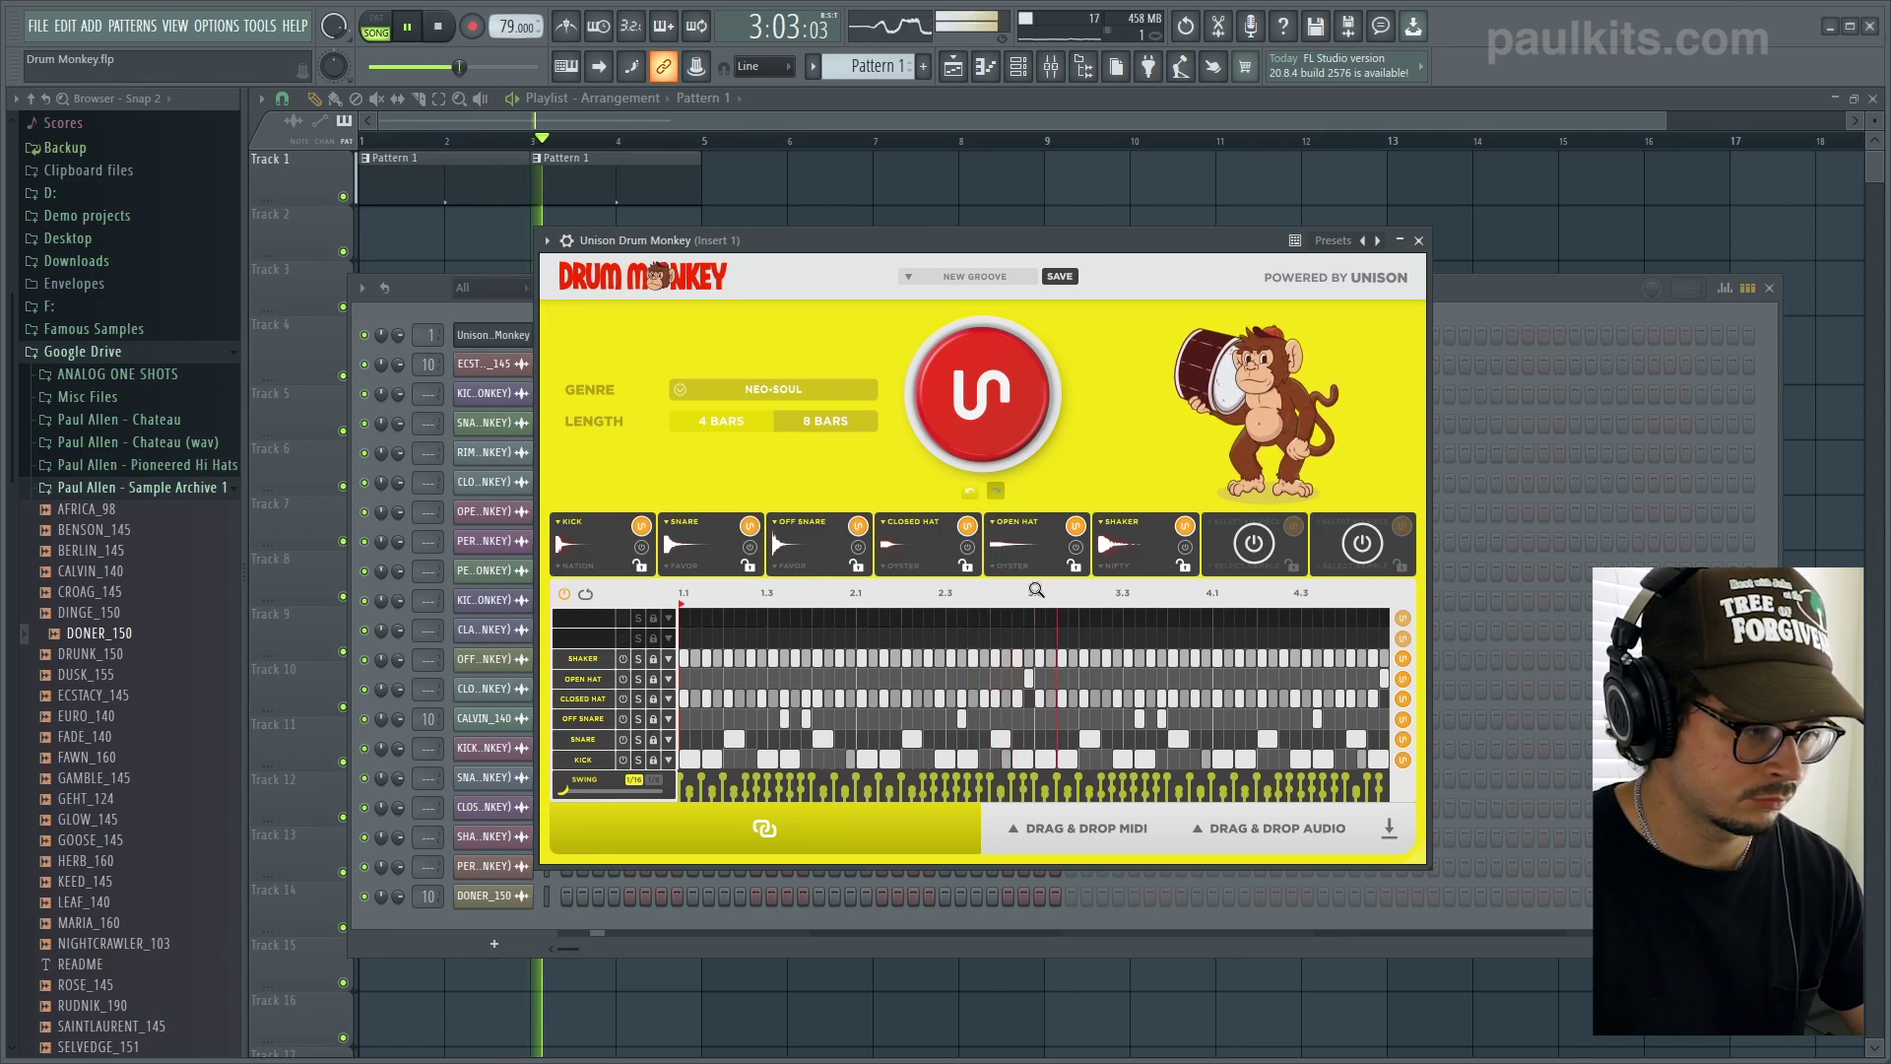
- Randomize the kick sample twice and increase the Neo-Soul groove's swing during playback, ending with playback stopped
click(642, 529)
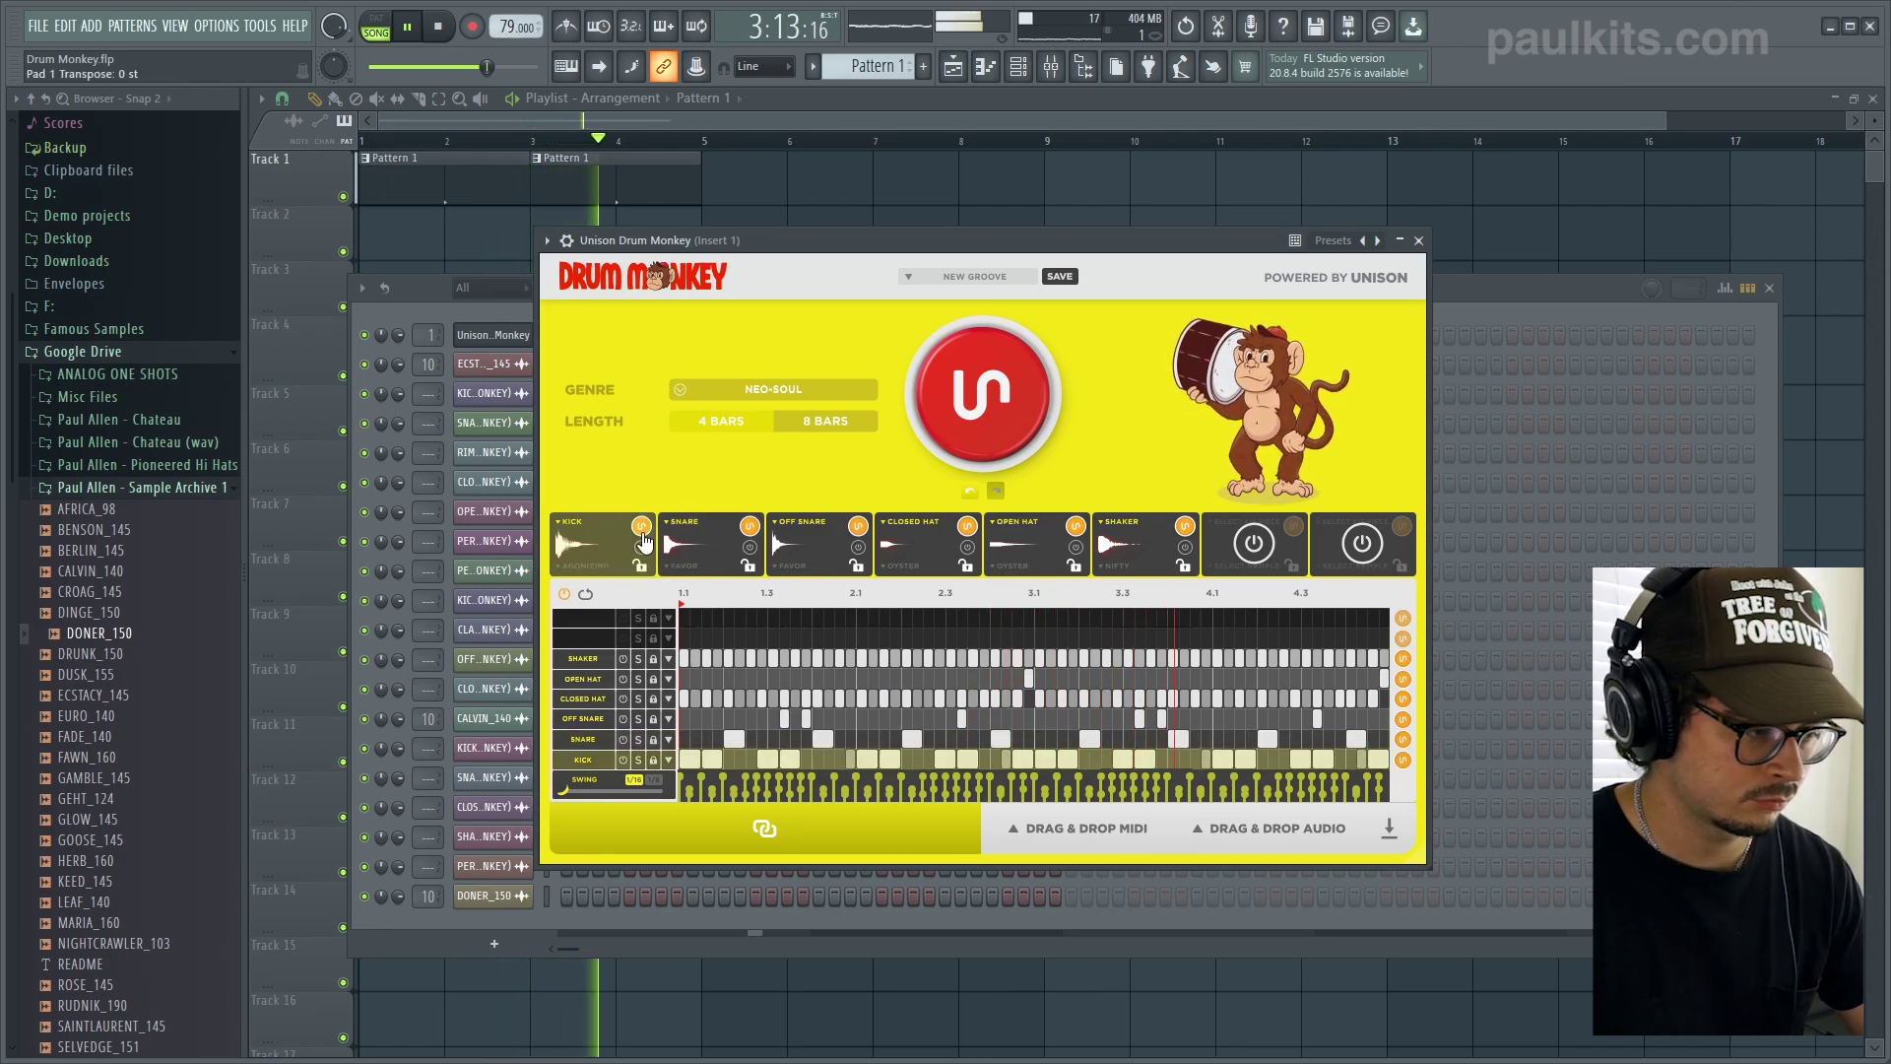
click(641, 529)
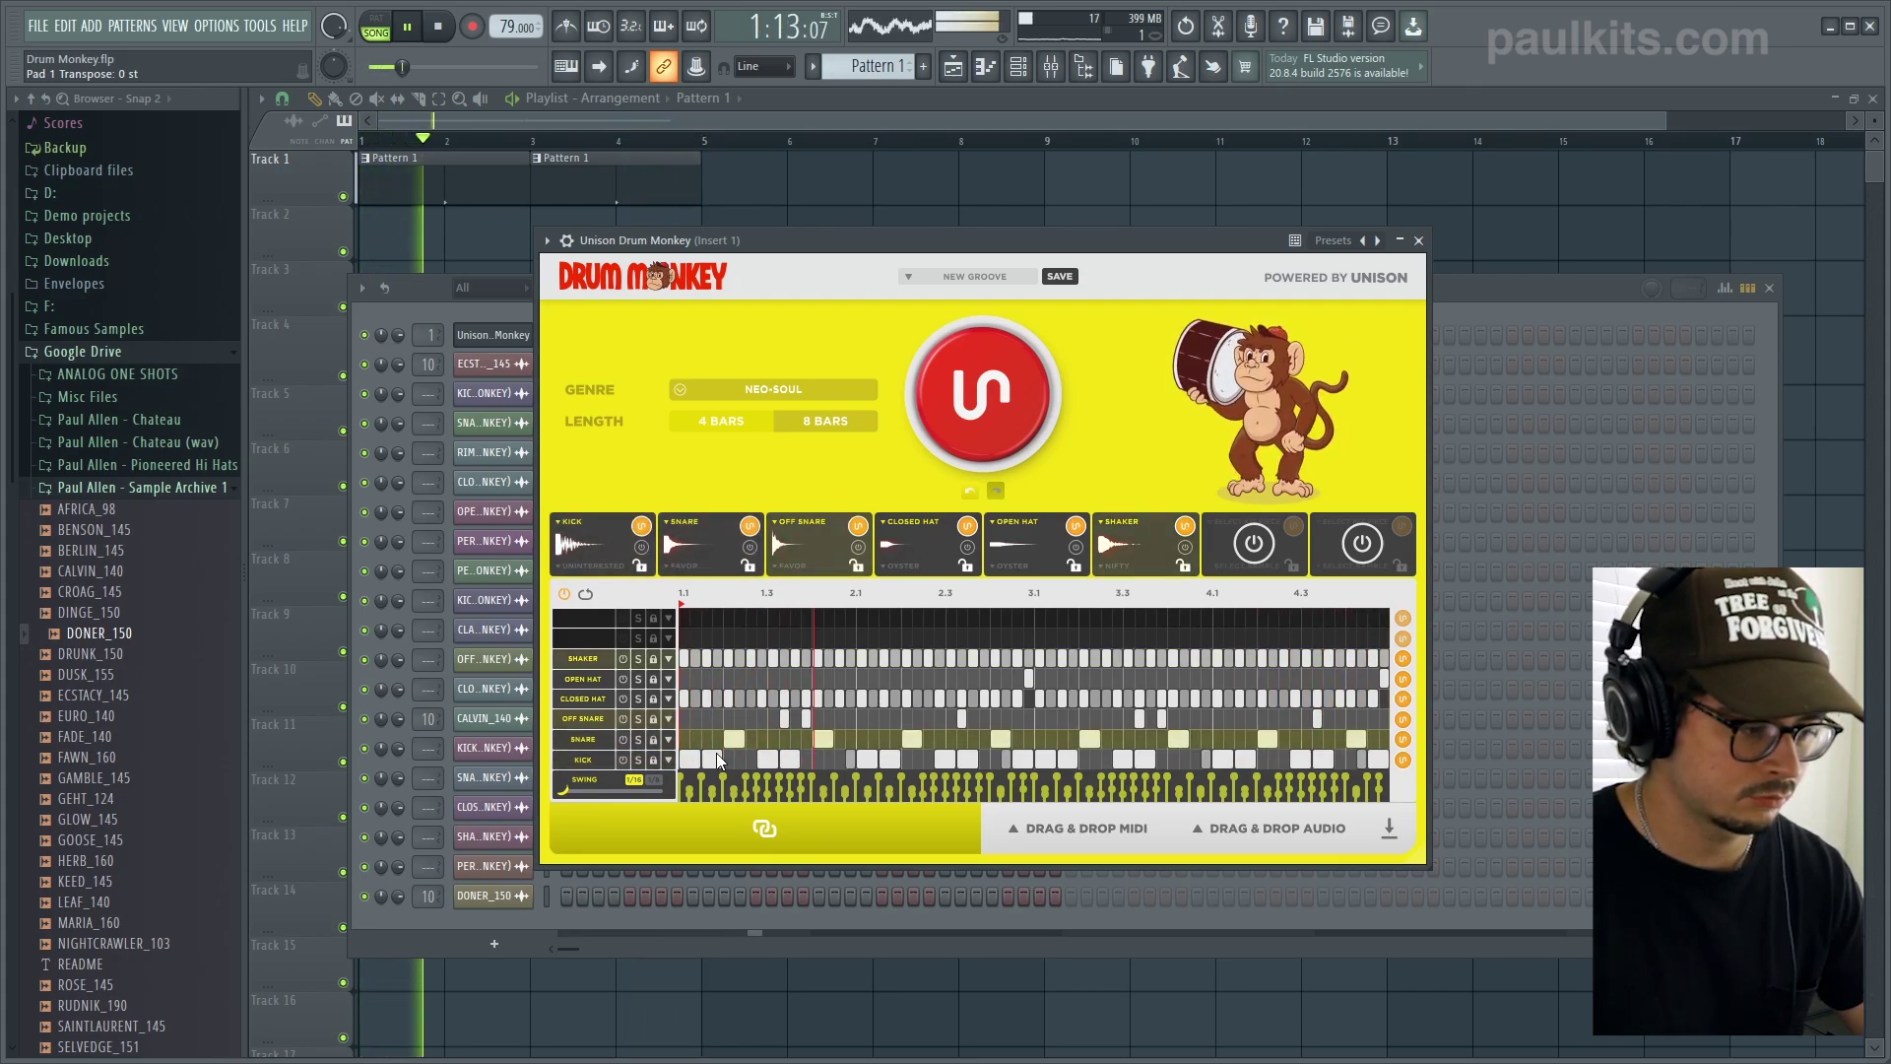
mouse_move(591, 791)
mouse_down()
mouse_move(626, 788)
mouse_move(601, 788)
mouse_up()
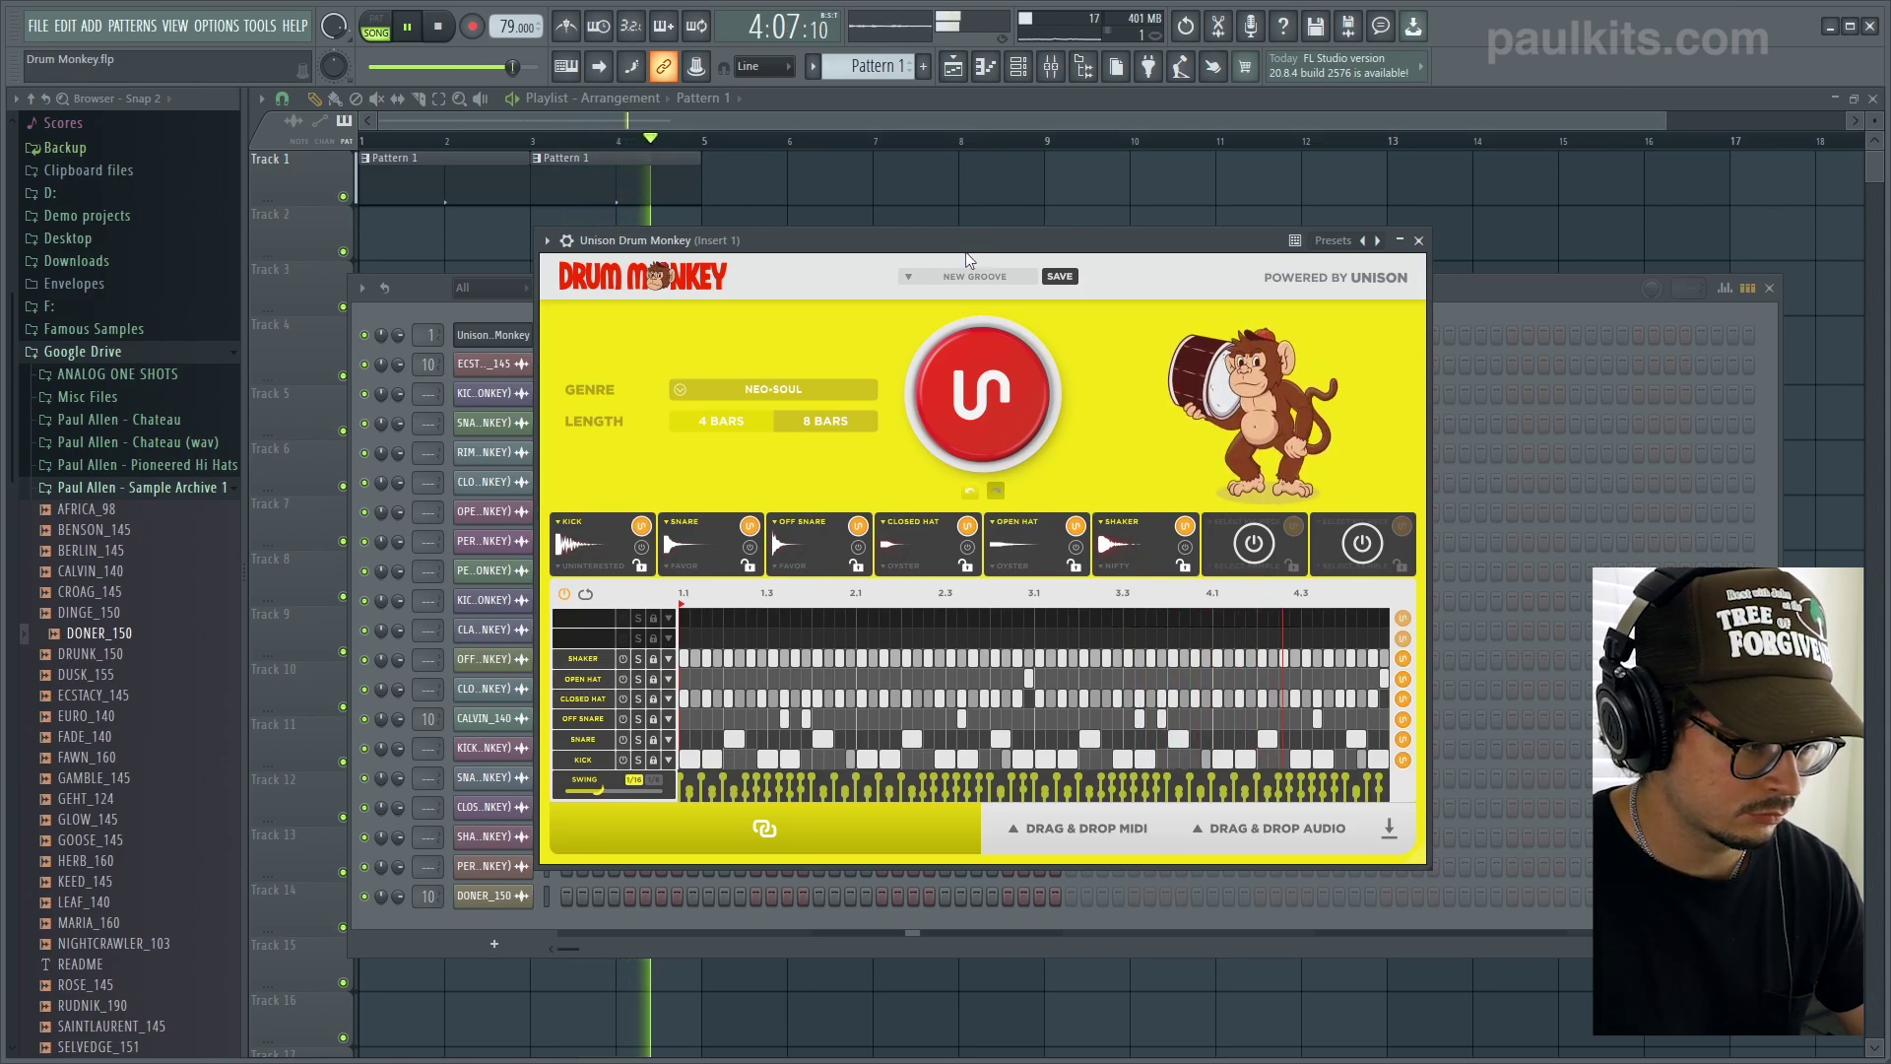
key(space)
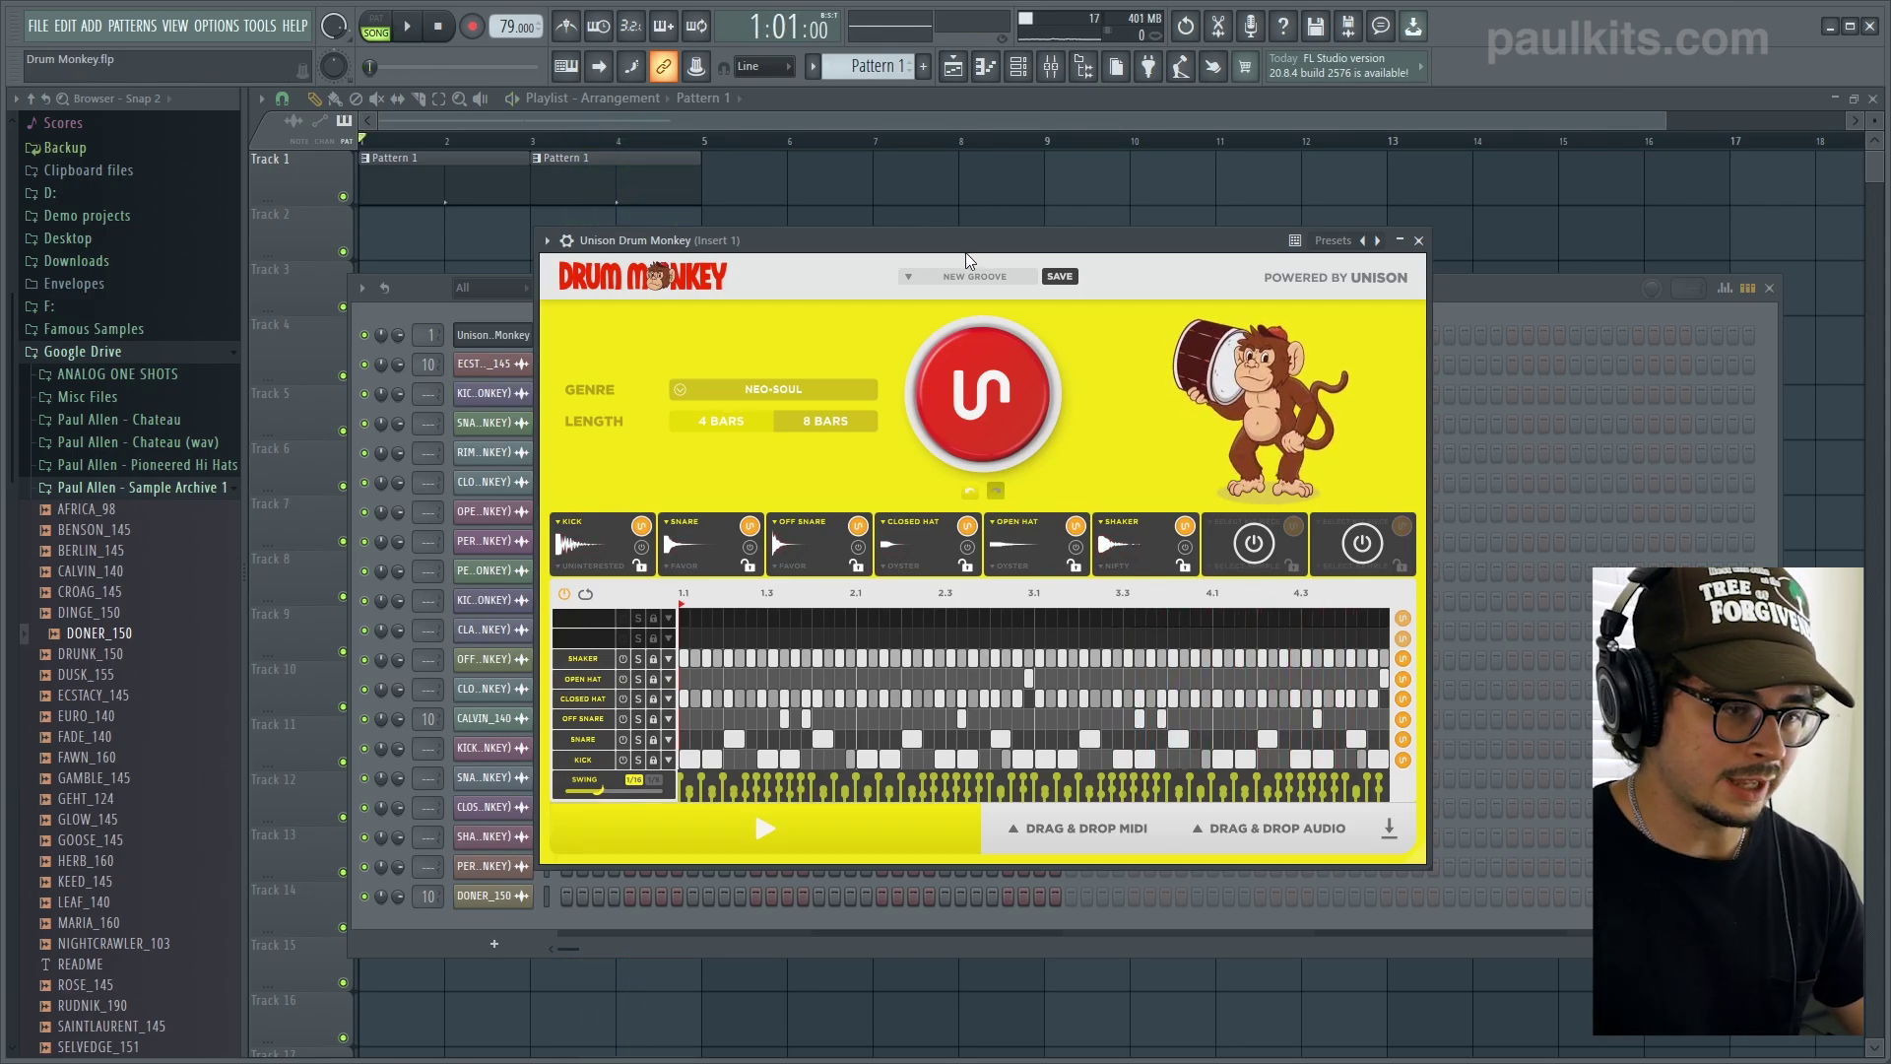